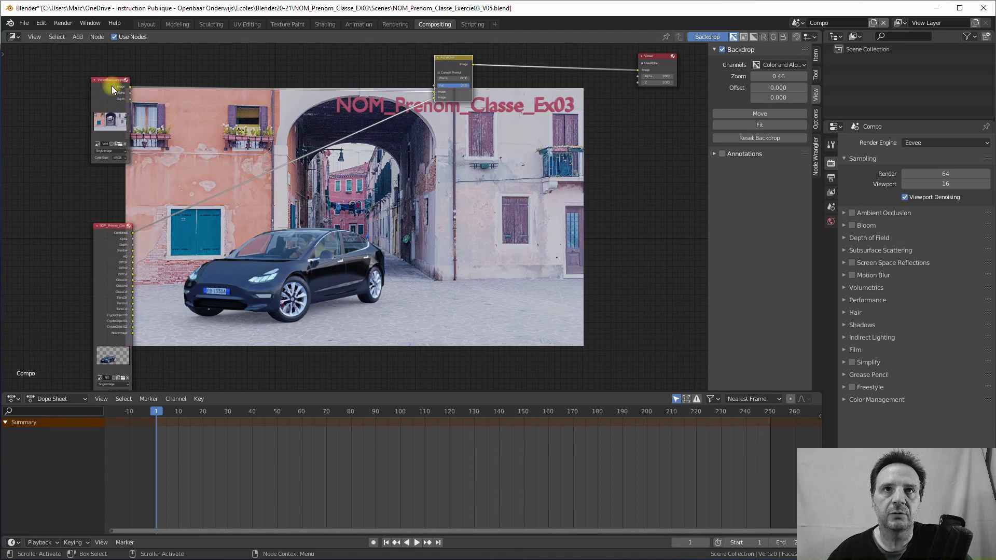
- Preview the Venice backplate image node on its own by linking it directly to the Viewer node
left_click_drag(110, 81, 106, 80)
scroll(116, 103, "up", 3)
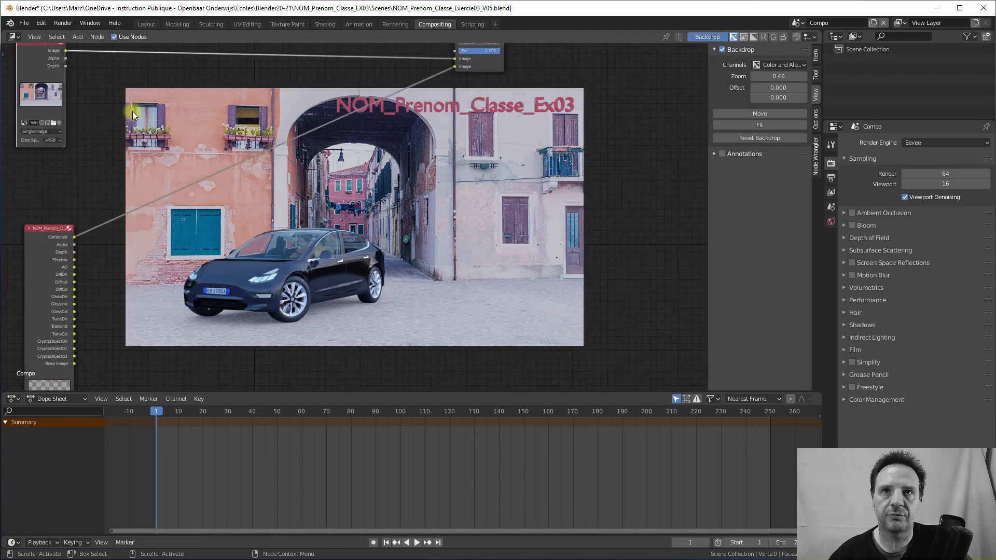
middle_click_drag(135, 116, 161, 200)
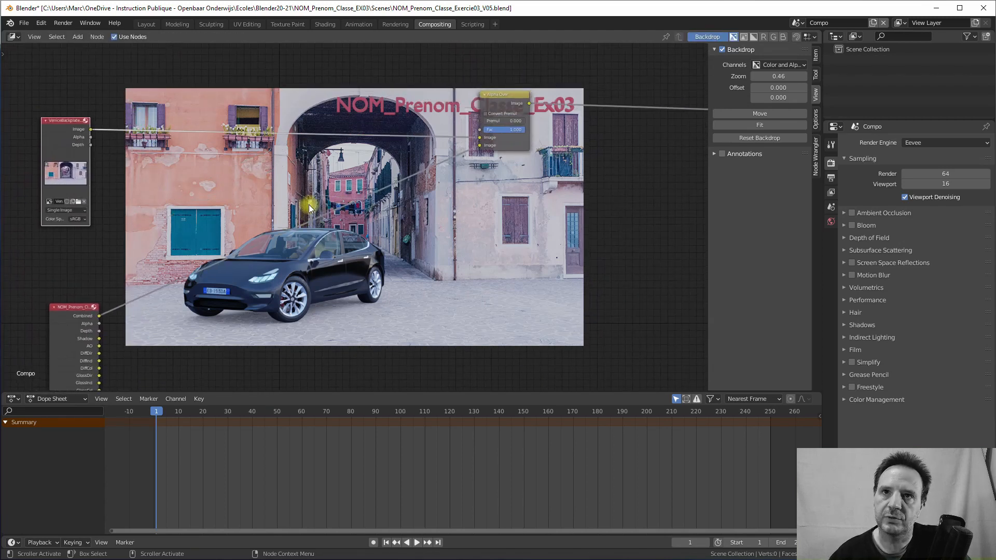
left_click(58, 124, "ctrl+shift")
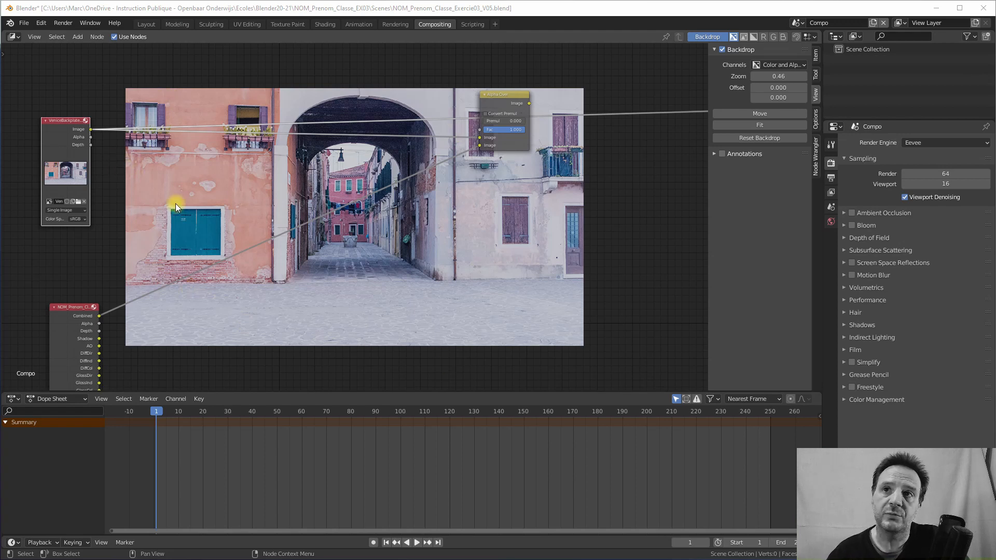
scroll(248, 239, "down", 1)
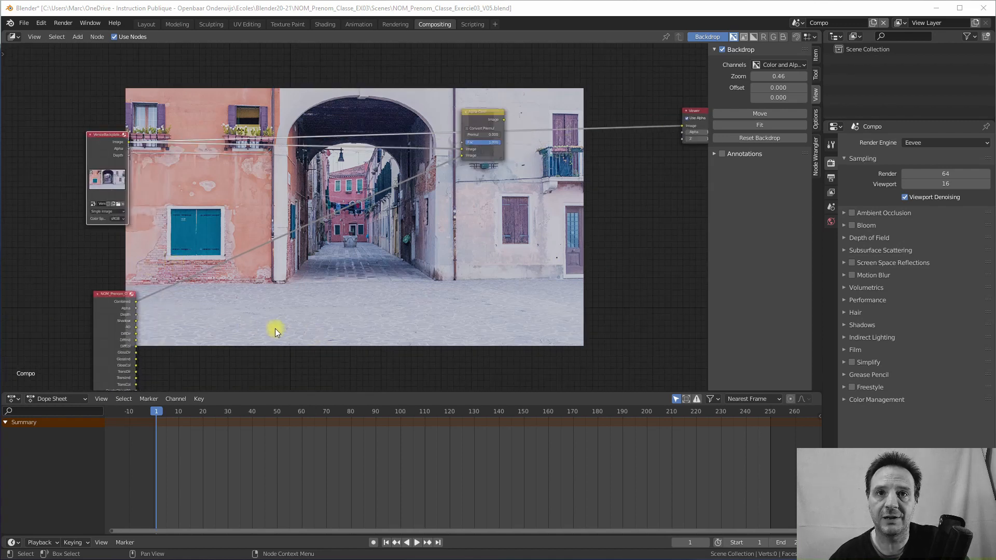
middle_click_drag(274, 327, 253, 201)
scroll(253, 200, "up", 1)
middle_click_drag(231, 294, 269, 389)
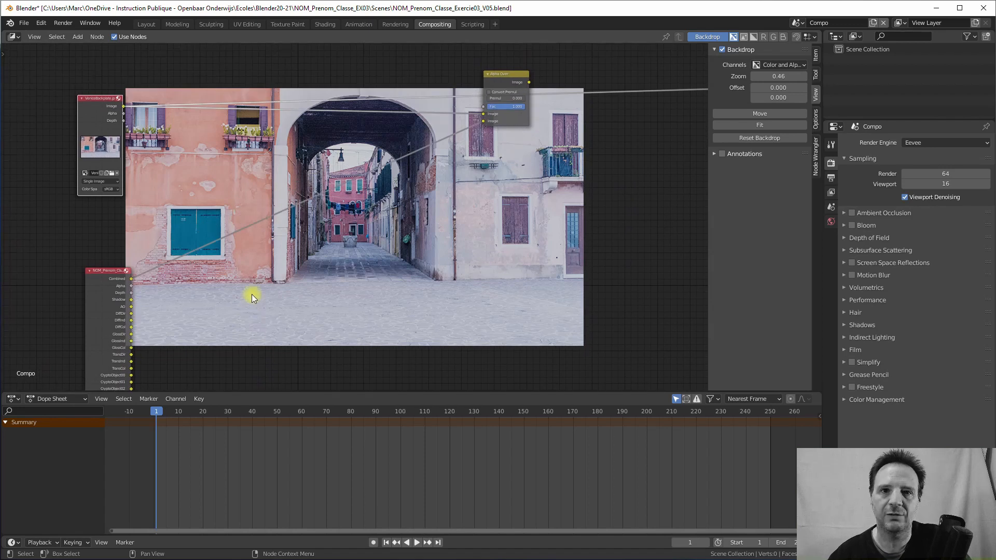
middle_click_drag(278, 229, 295, 216)
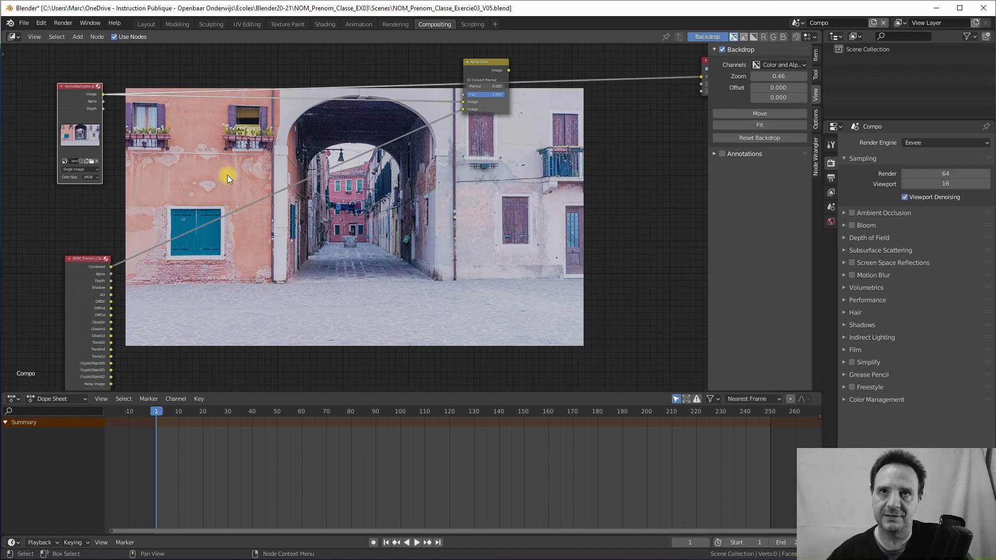
- In the Texture Paint workspace, widen the image editor and display VeniceBackplate.jpg in it
left_click(292, 24)
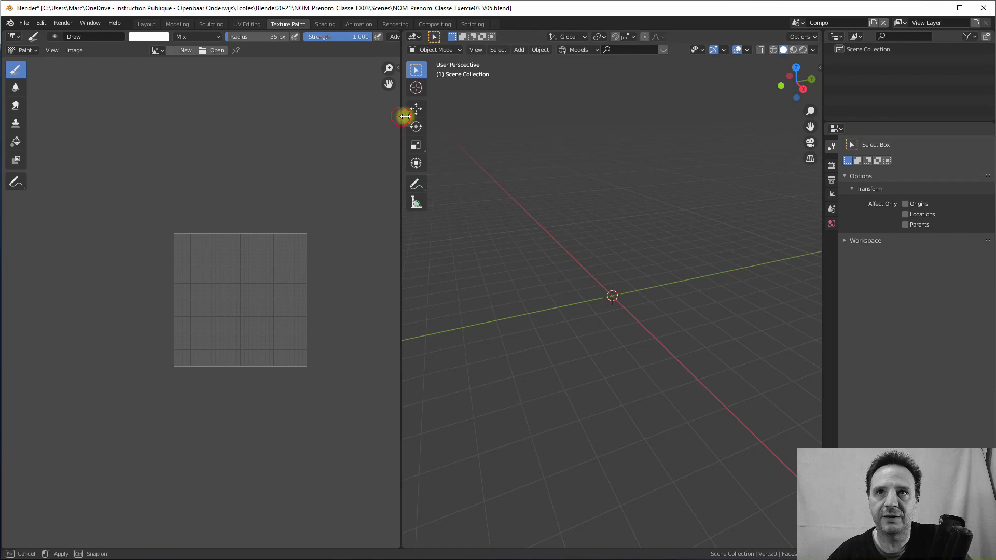
left_click_drag(403, 117, 529, 131)
left_click(227, 52)
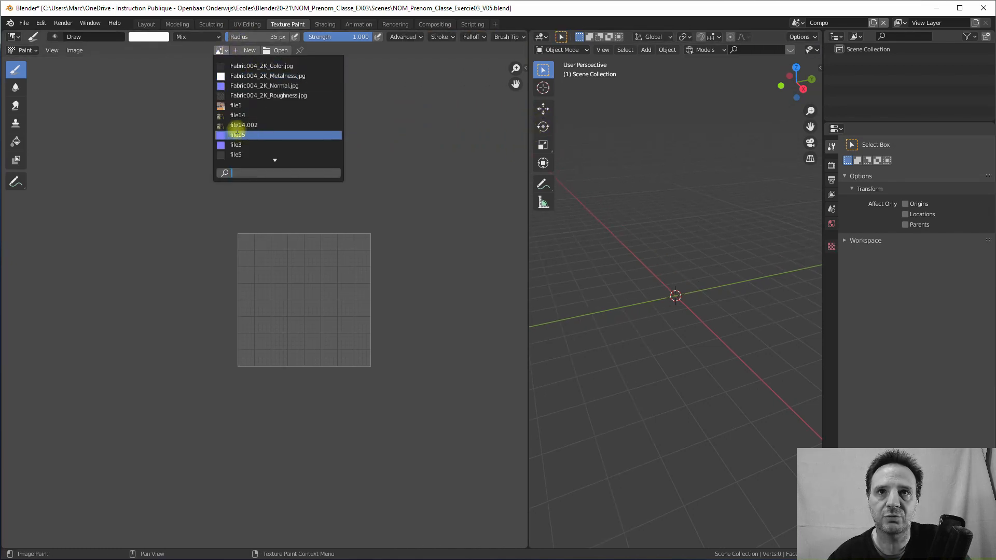
scroll(265, 150, "down", 12)
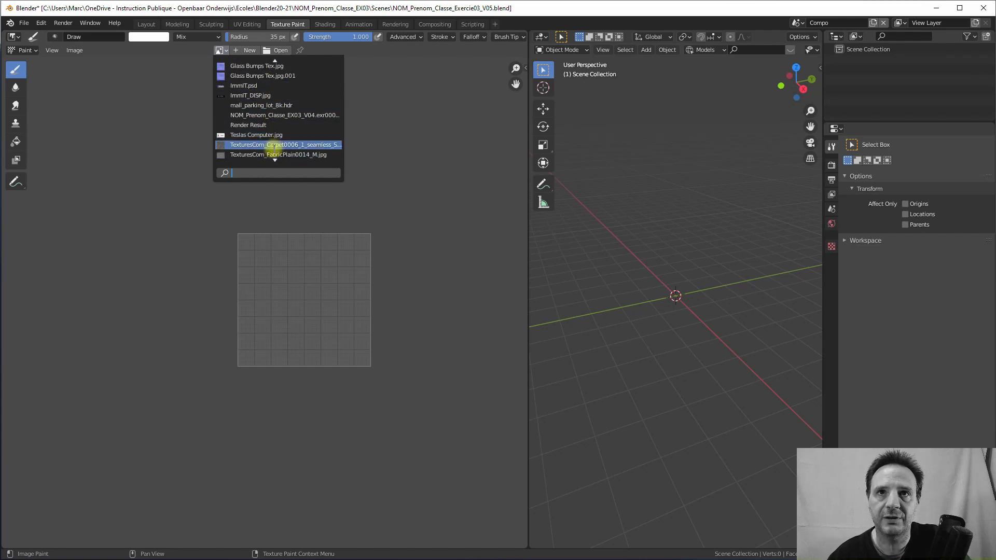
scroll(289, 141, "down", 1)
scroll(271, 145, "up", 6)
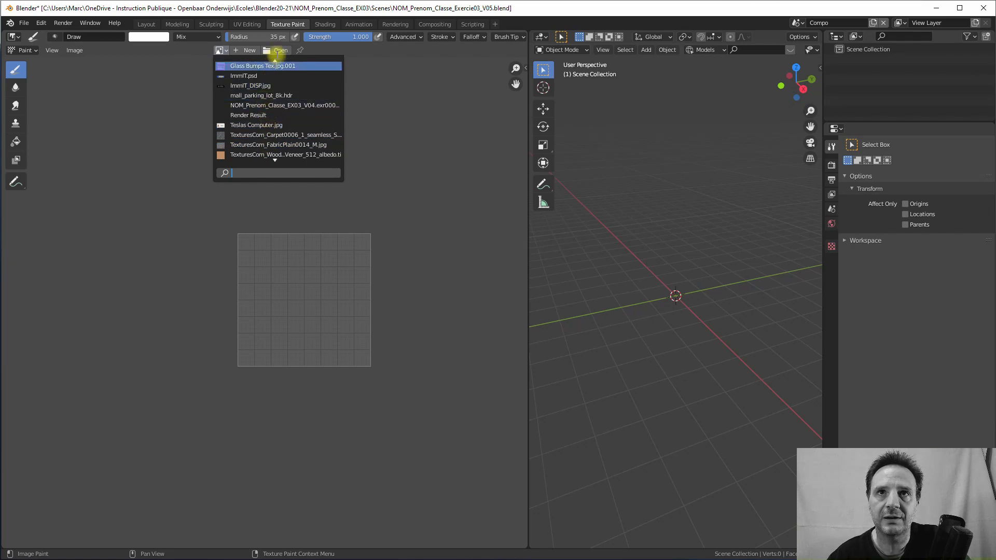
scroll(275, 63, "up", 12)
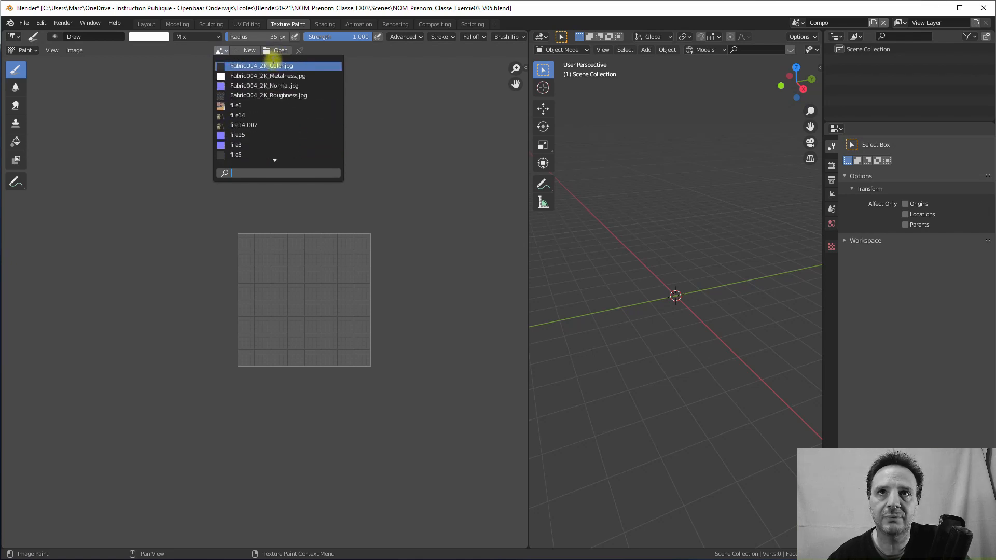
scroll(269, 108, "down", 15)
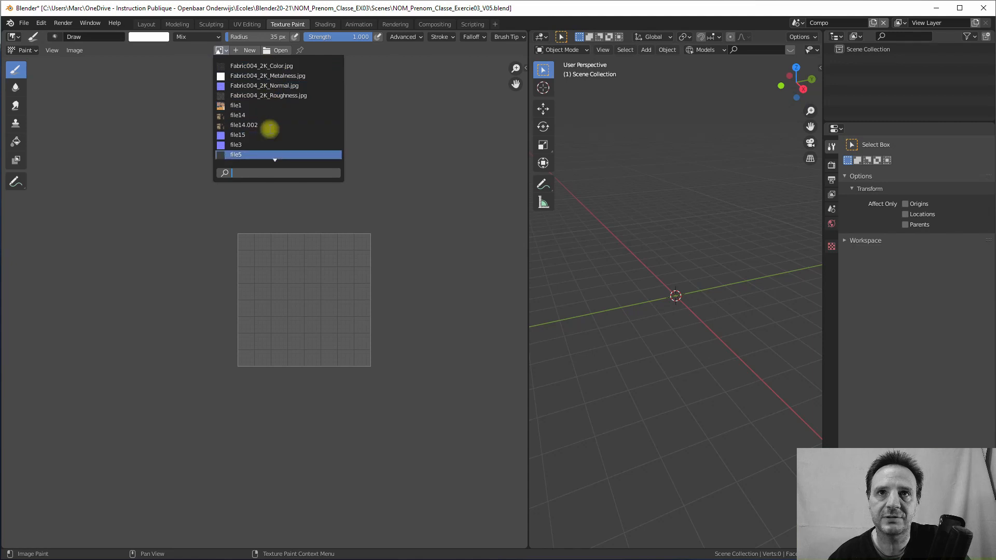
scroll(268, 131, "down", 4)
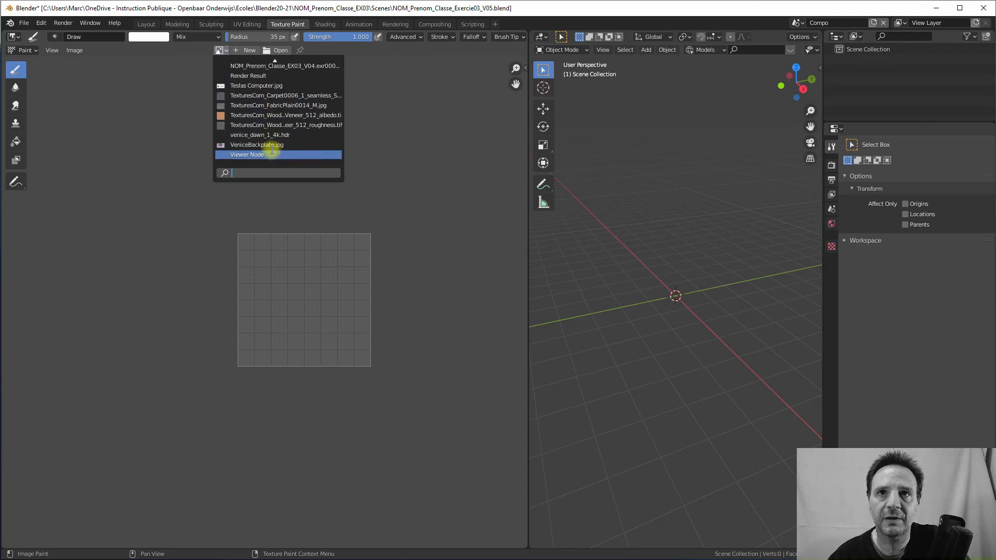
left_click(262, 145)
scroll(304, 200, "down", 5)
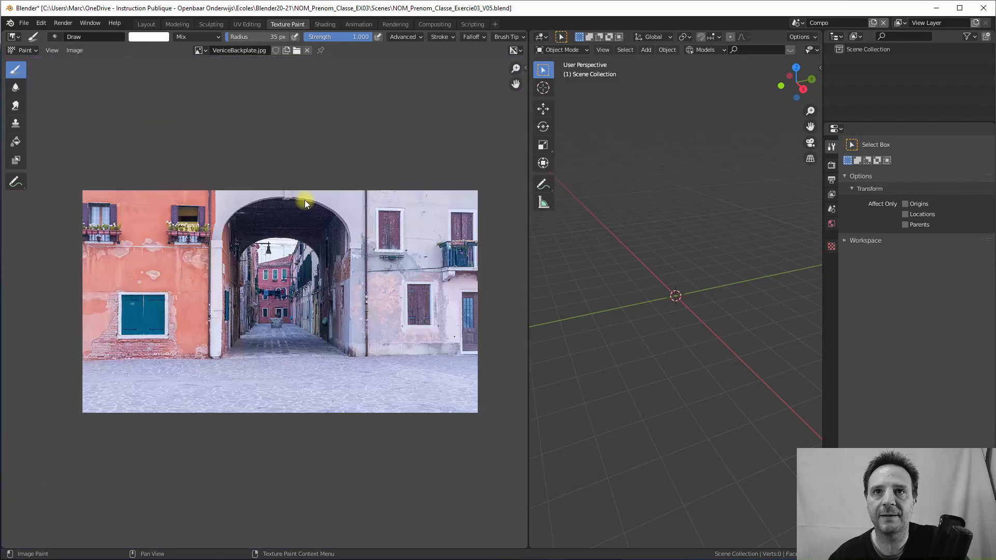
scroll(304, 203, "up", 2)
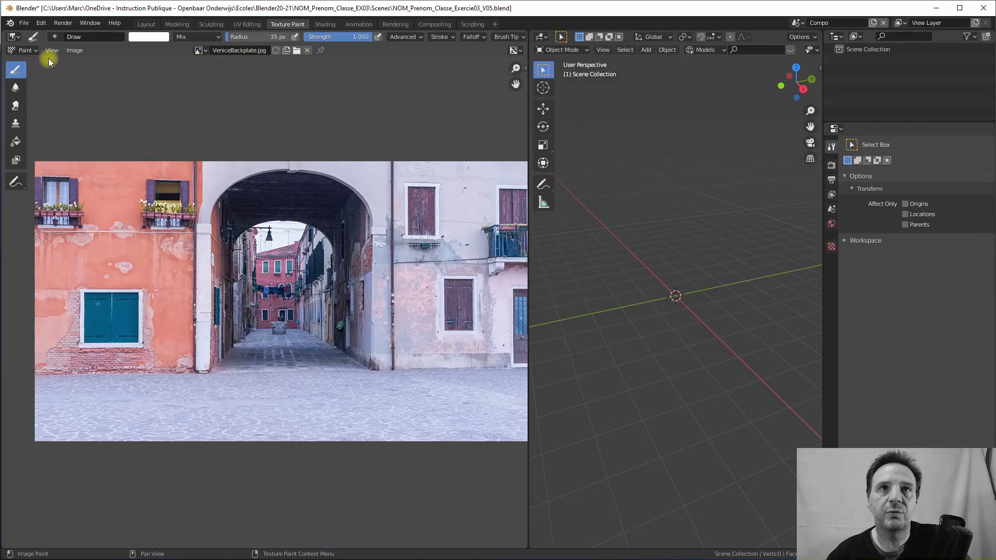
- Switch the image editor to Mask mode and create a new mask named MaskDOFBckplt
left_click(33, 51)
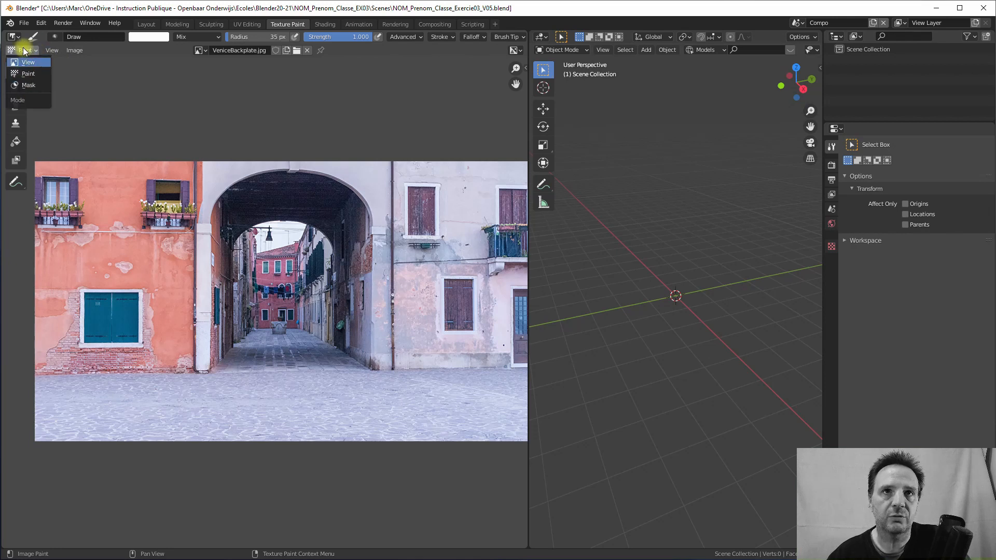
left_click(20, 85)
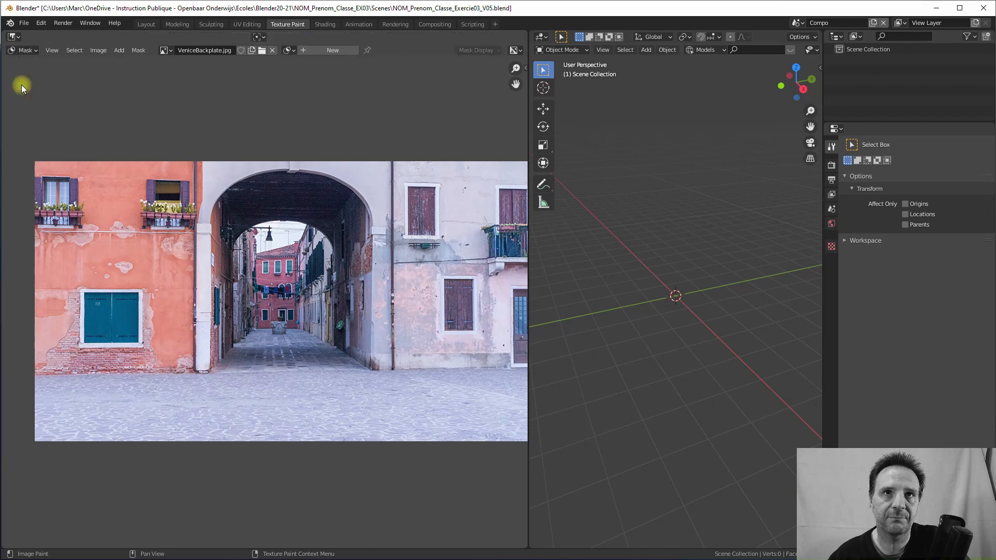
left_click(325, 50)
double_click(321, 50)
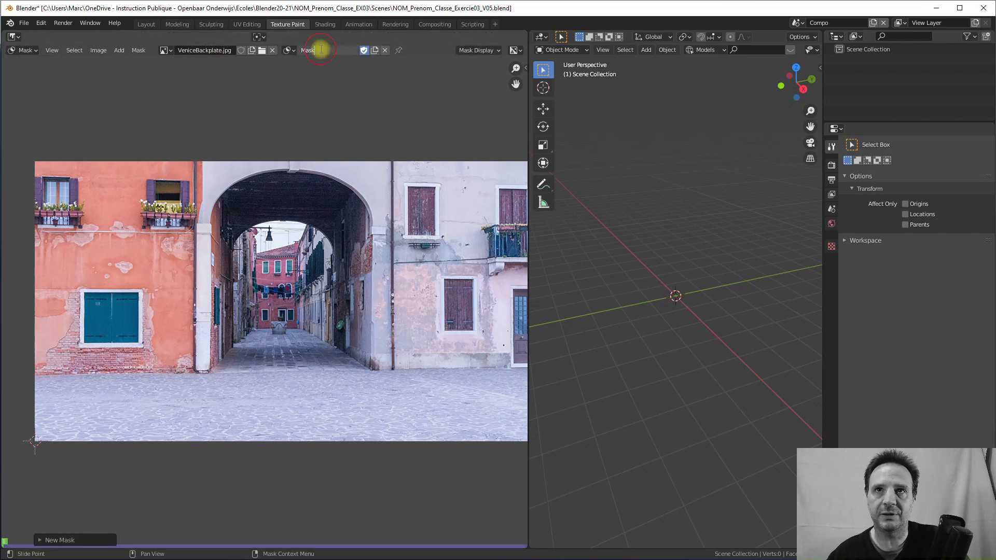
type("DOF")
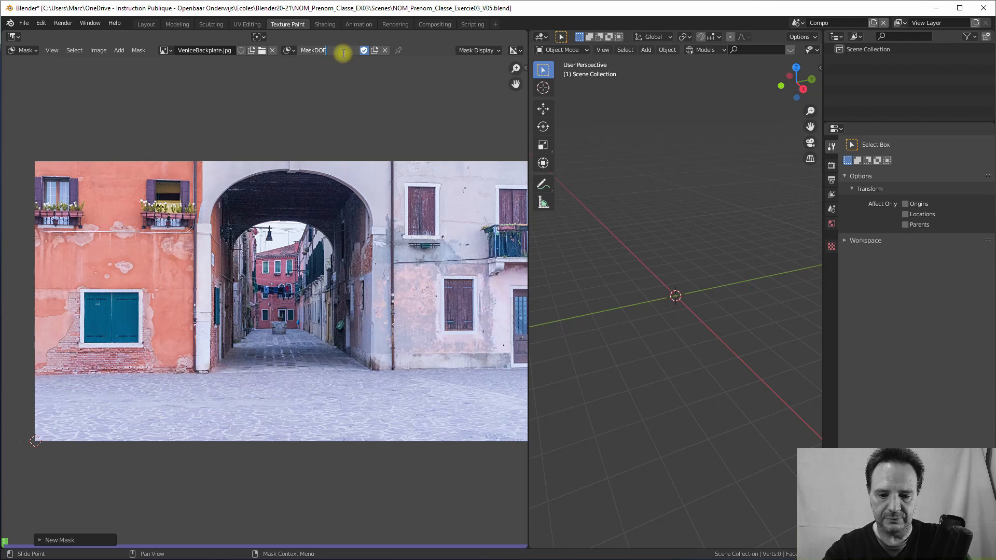
type("Bckpl")
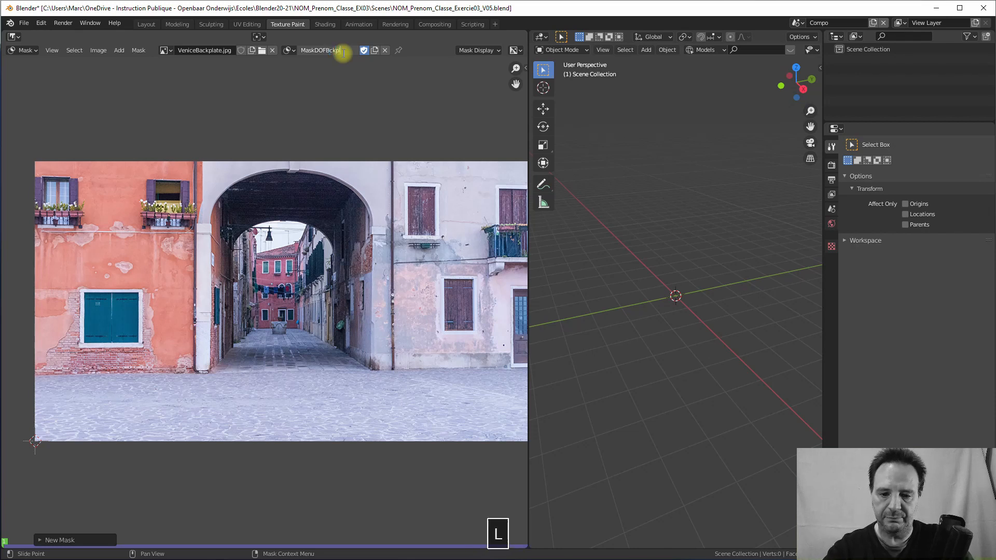
type("t")
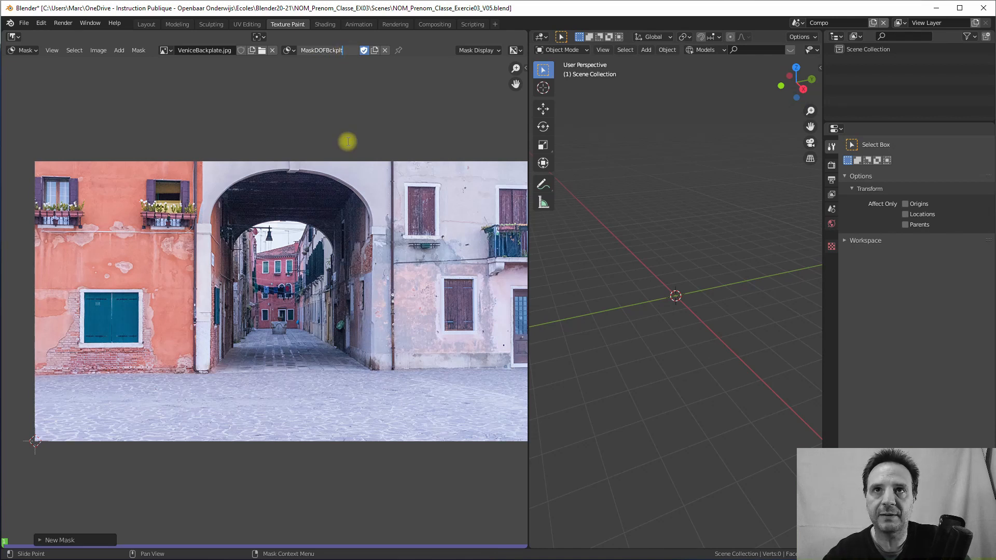
key("Return")
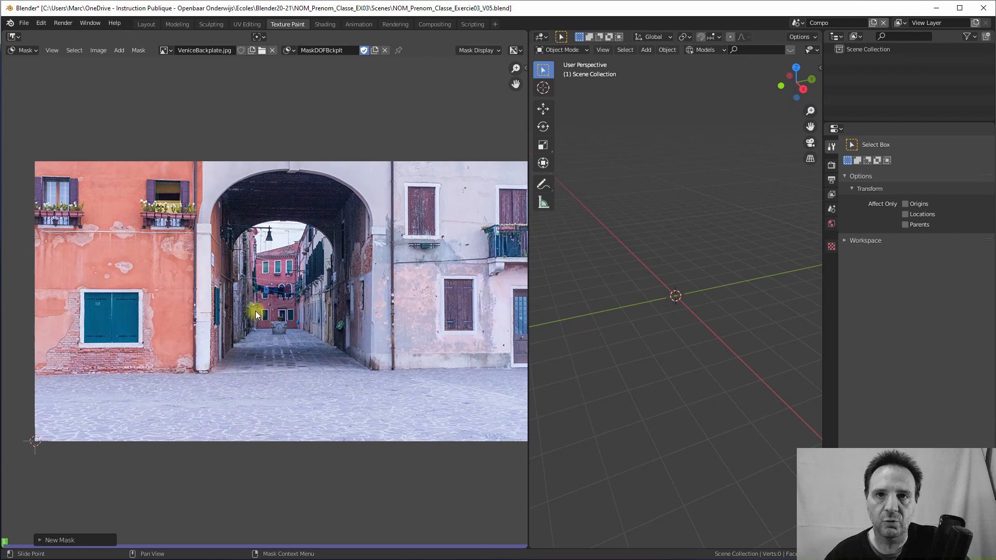
- Outline the far opening of the archway with six mask points, starting at its lower-left corner, and close the spline
left_click(232, 347, "ctrl")
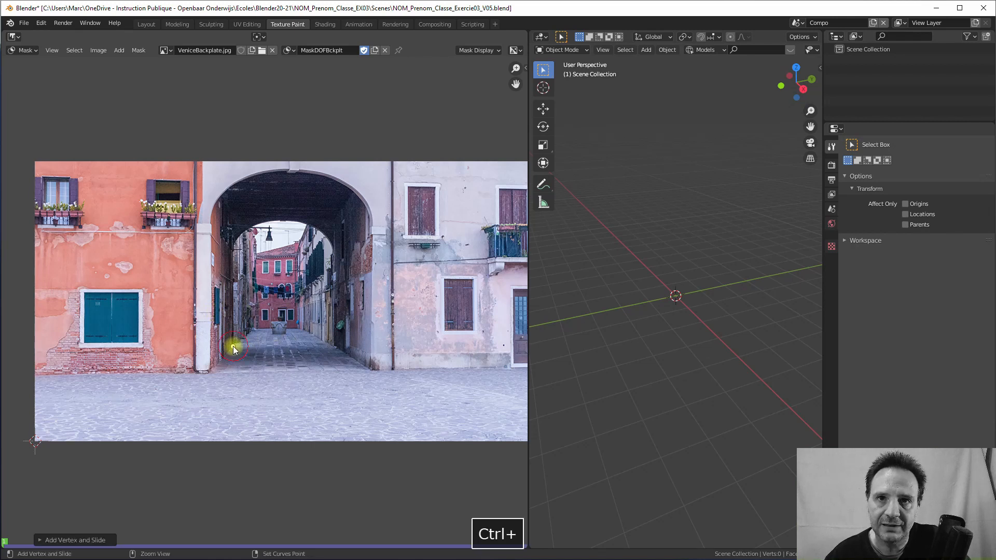
left_click(233, 244, "ctrl")
left_click(259, 226, "ctrl")
left_click(298, 223, "ctrl")
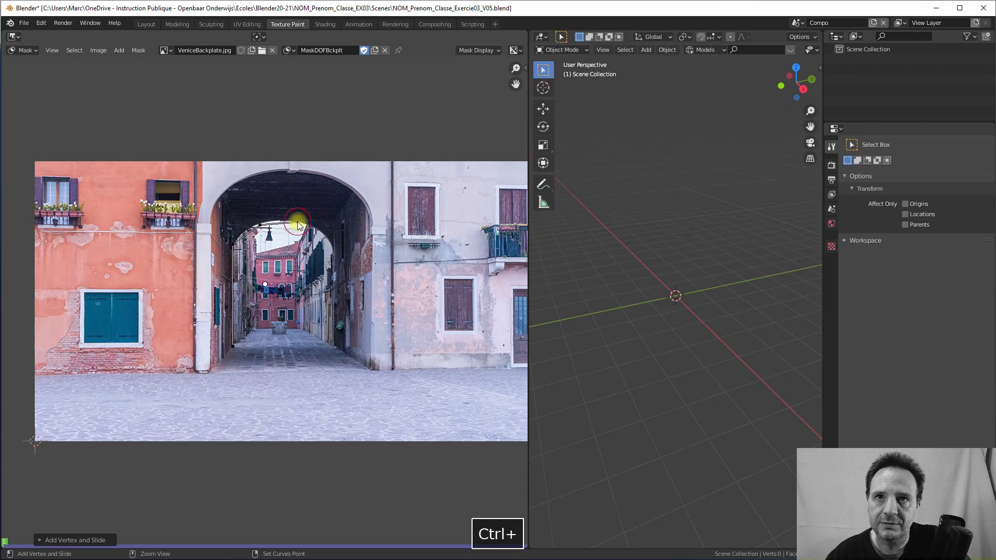
left_click(332, 245, "ctrl")
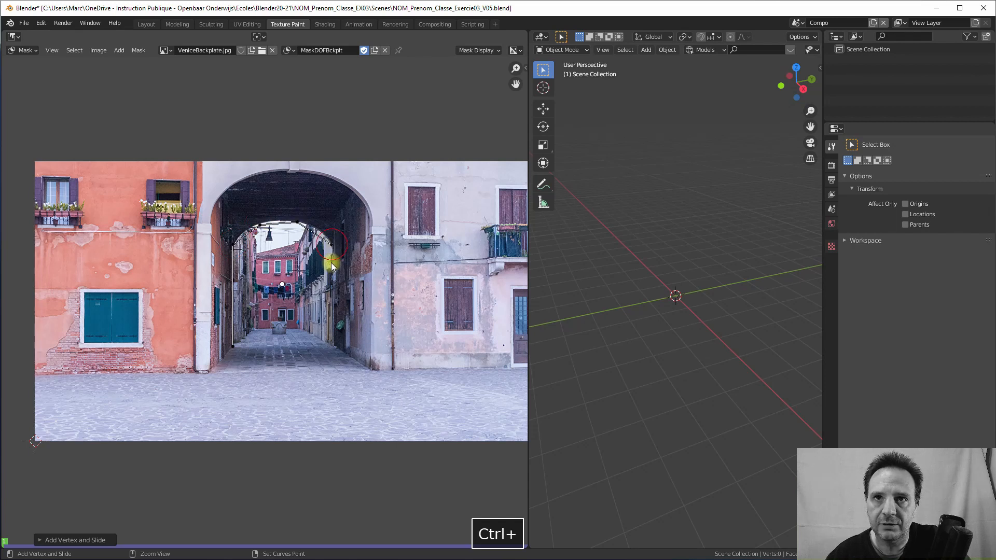
left_click(331, 345, "ctrl")
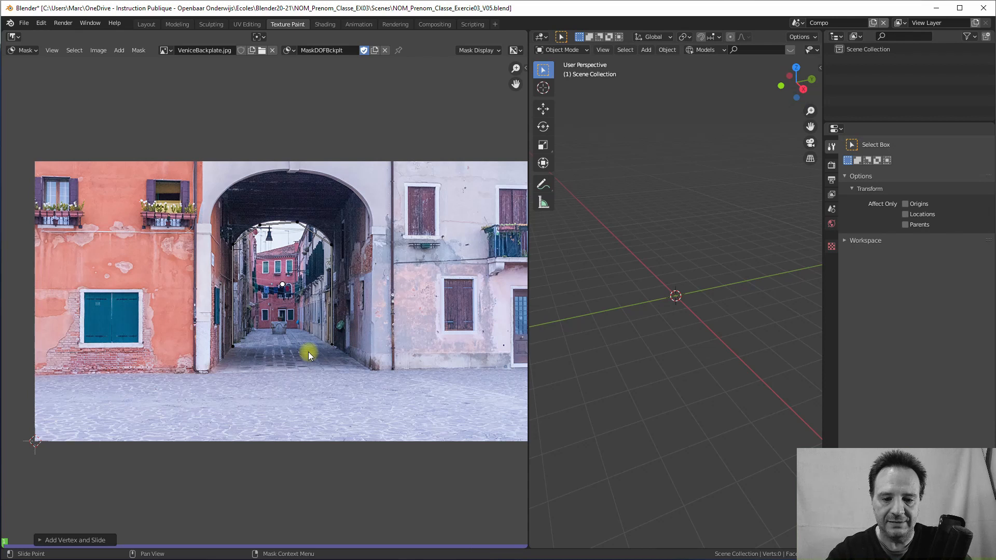
key("alt+c")
- Set the handle type of the mask points at the crown of the arch to Aligned Single
scroll(295, 244, "up", 2)
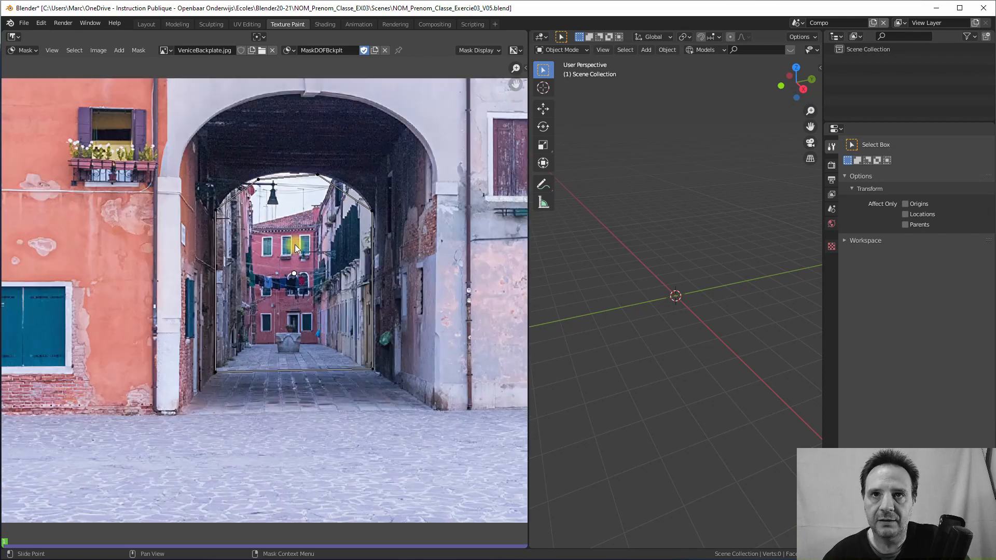
scroll(295, 244, "up", 2)
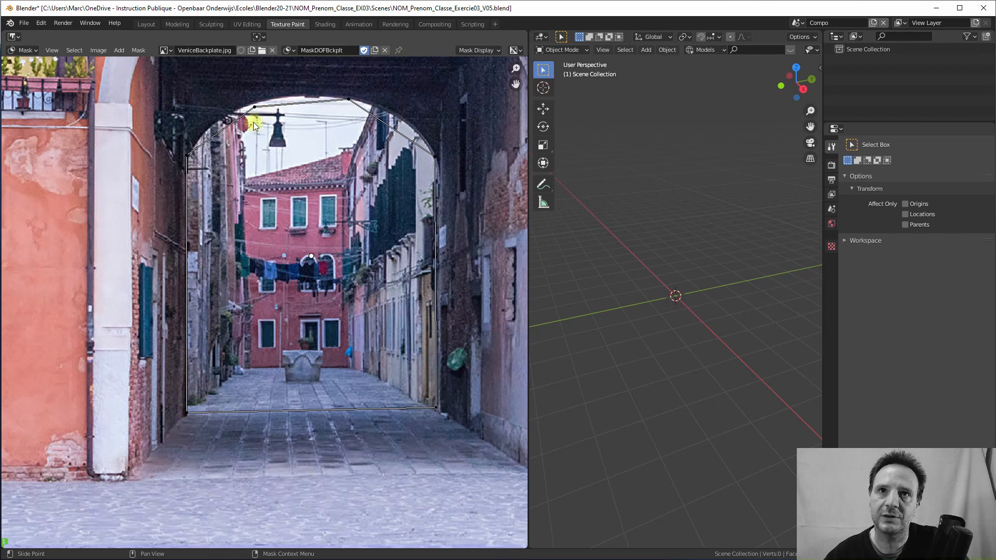
left_click(359, 102)
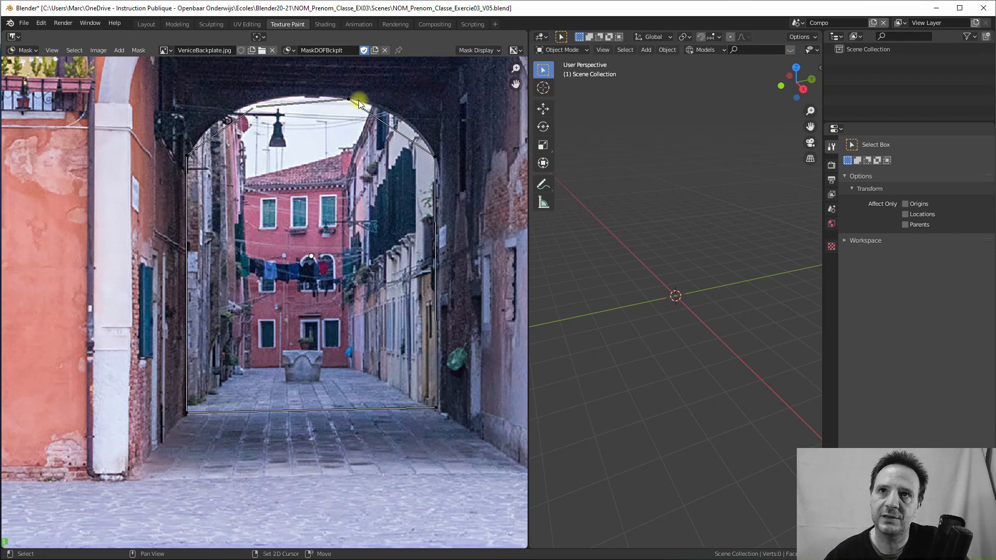
right_click(351, 103)
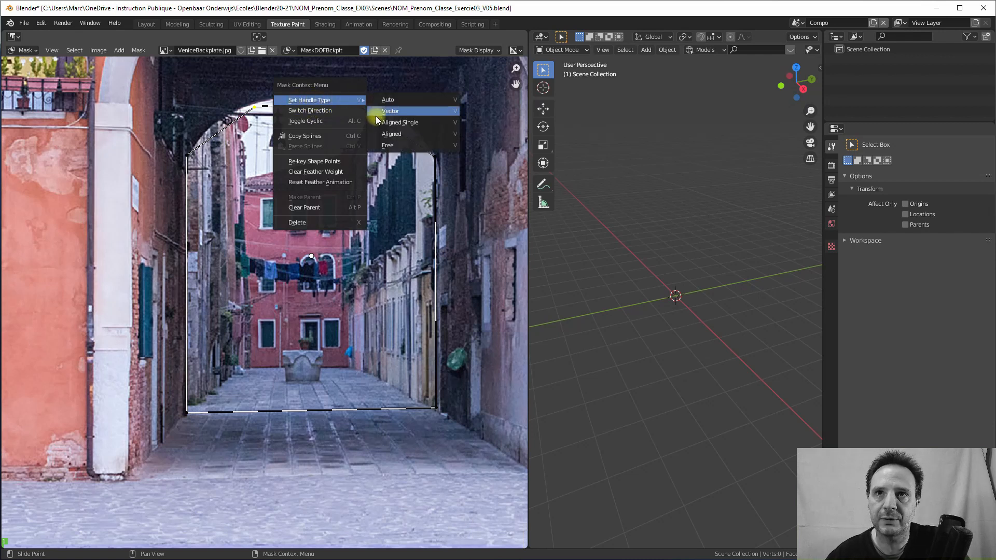
left_click(402, 124)
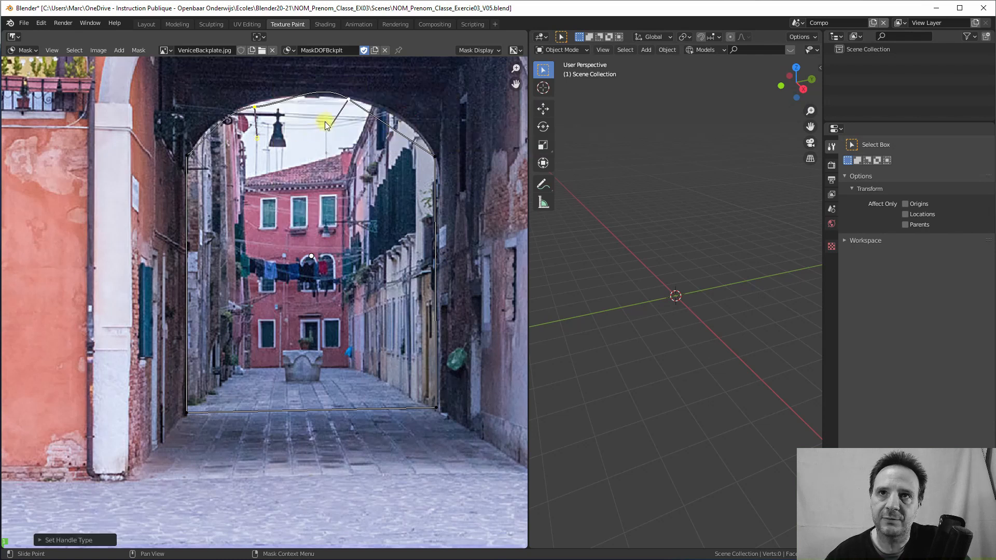
- Adjust the handles of the two upper mask points and shift the right one slightly outward to follow the arch's curve
left_click(333, 129)
left_click_drag(332, 129, 340, 147)
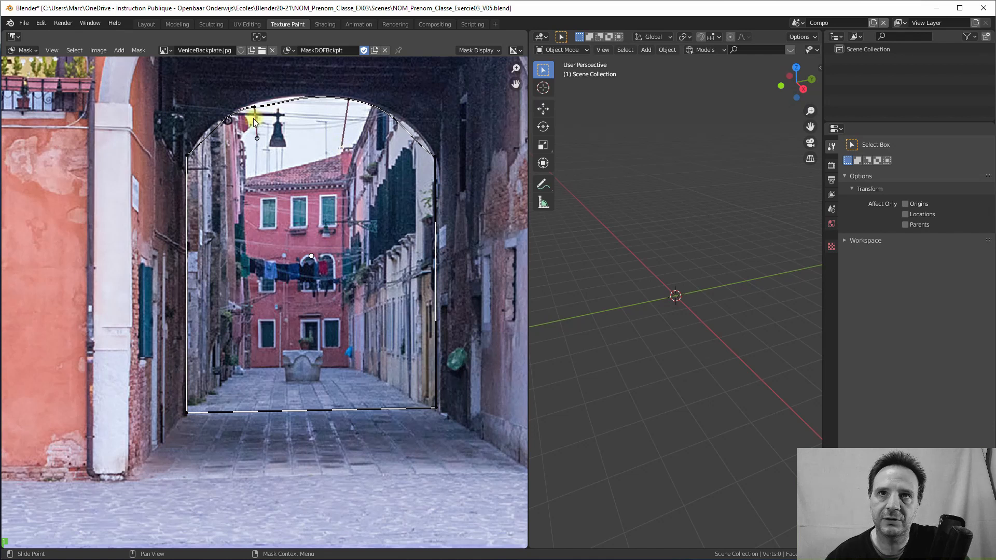
left_click(257, 137)
mouse_move(259, 137)
left_mouse_down()
mouse_move(249, 106)
mouse_move(261, 134)
mouse_move(257, 126)
left_mouse_up()
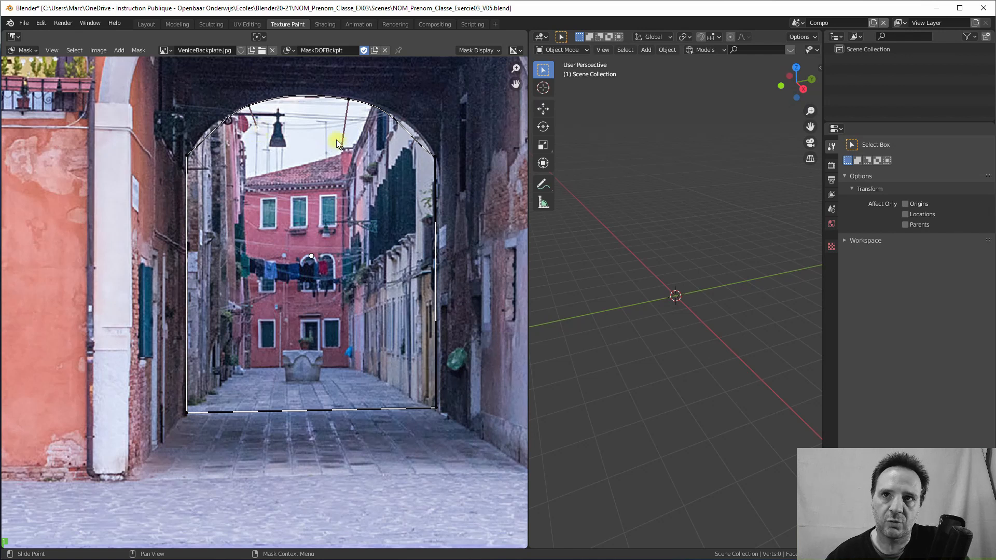
left_click_drag(341, 147, 343, 137)
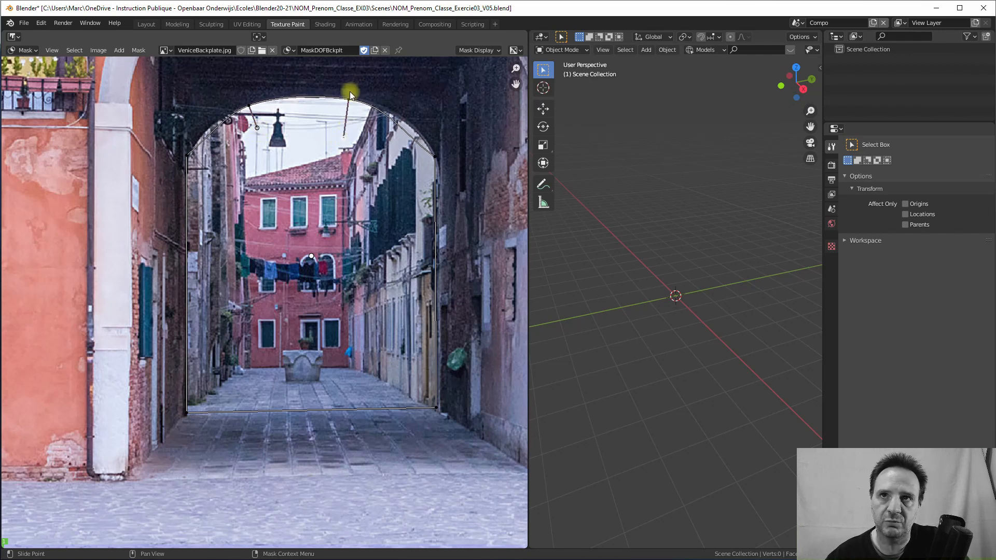
left_click_drag(349, 99, 356, 100)
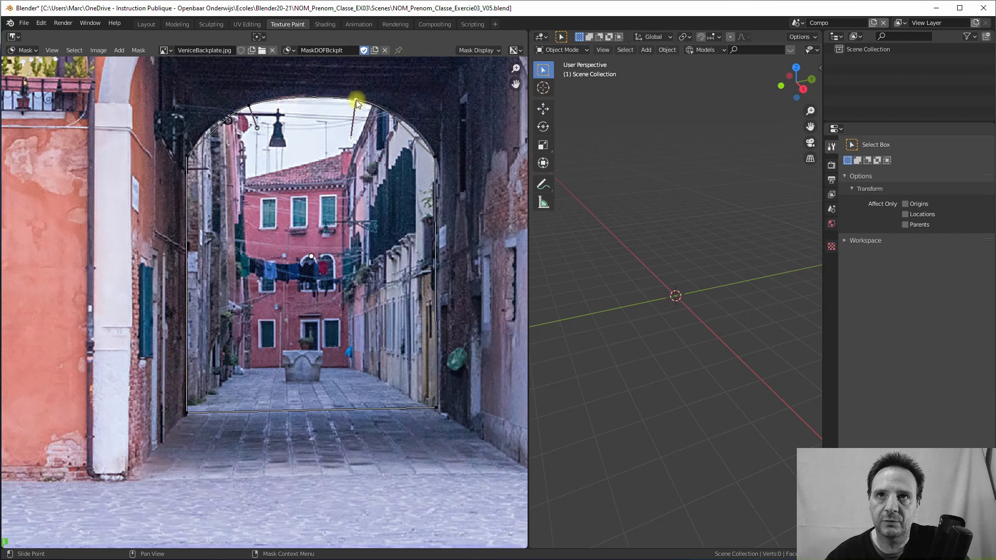
- Fine-tune the right crown handle, then set the mask point at the arch's right spring to Aligned Single and bend its handle along the curve
left_click_drag(349, 138, 349, 132)
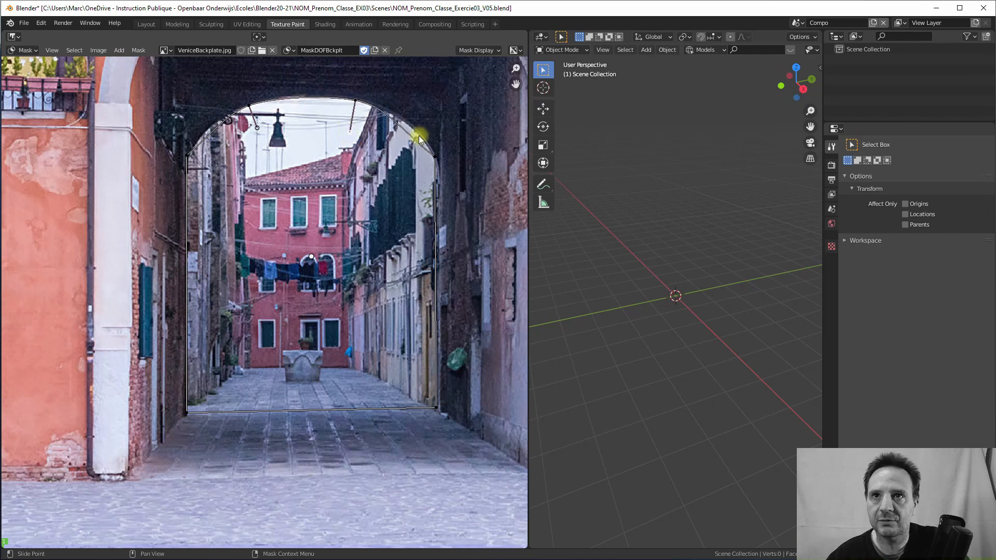
right_click(436, 159)
mouse_move(436, 157)
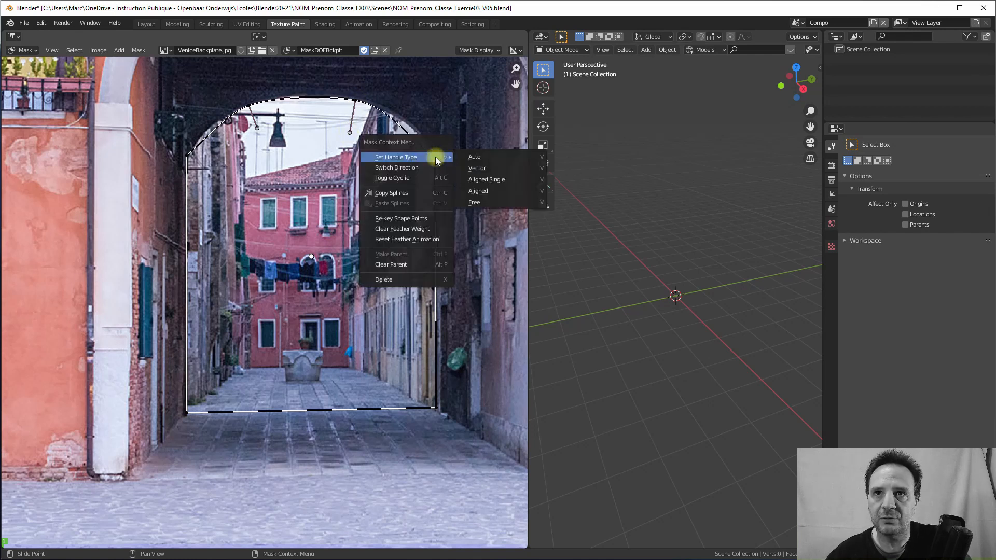
left_click(472, 179)
left_click_drag(384, 185, 412, 166)
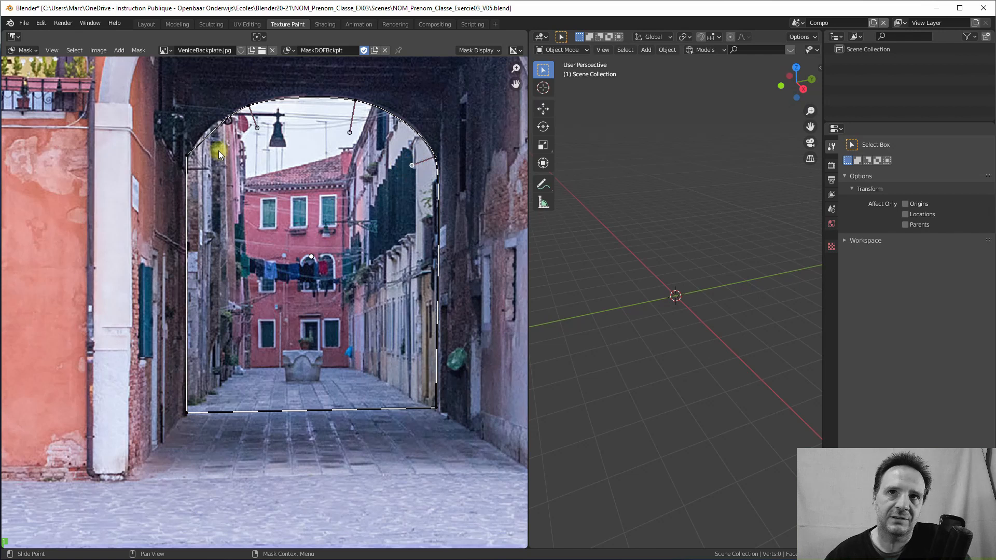
- Set the mask point at the arch's left spring to Aligned Single, then adjust its handle and position to follow the curve
right_click(181, 155)
mouse_move(182, 155)
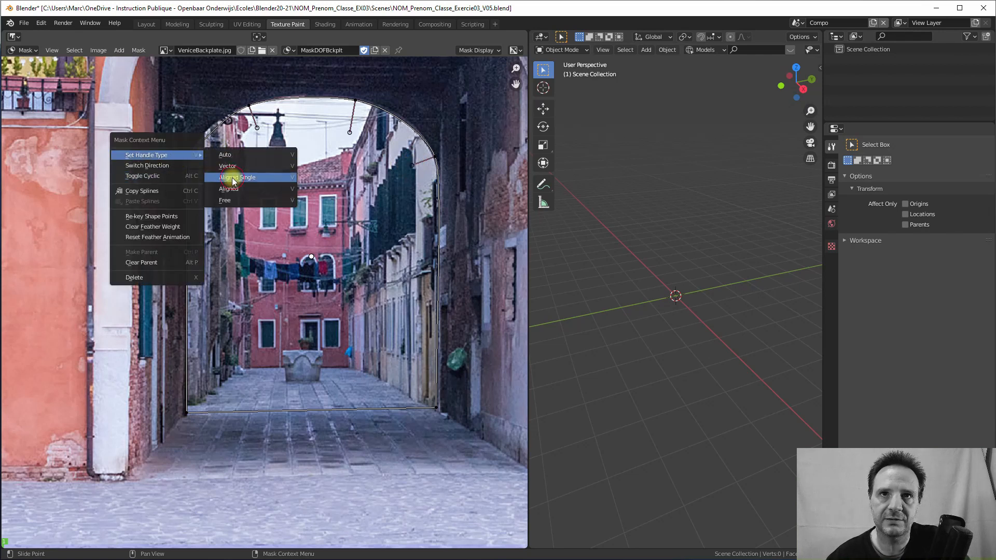
left_click(226, 174)
left_click_drag(200, 175, 202, 157)
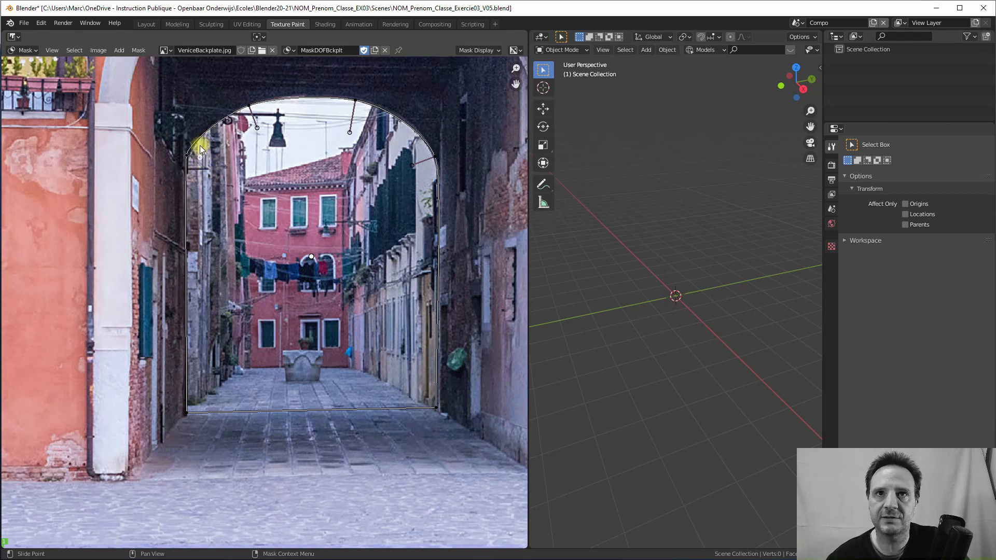
left_click(186, 155)
left_click_drag(186, 155, 189, 154)
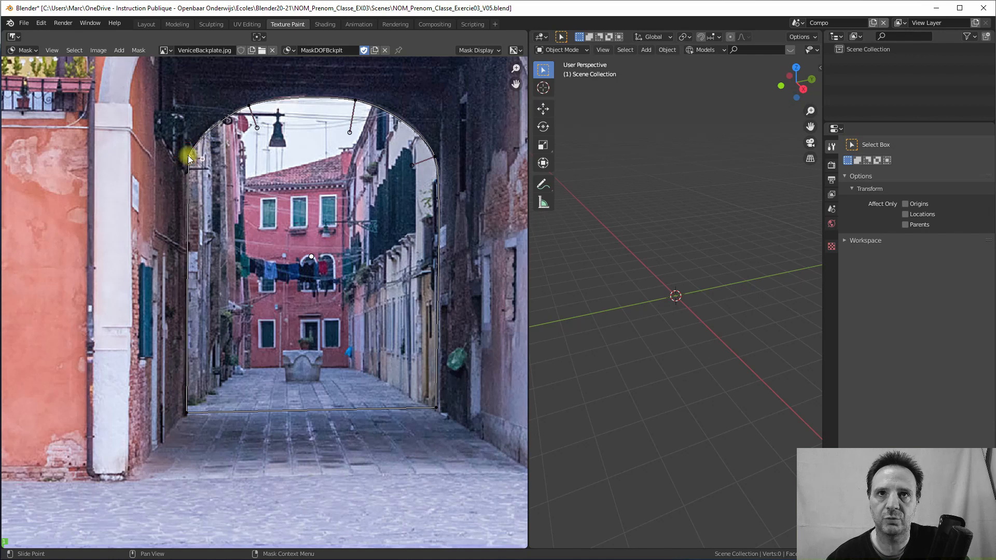
left_click(248, 106)
- Create a second mask for the backplate and name it MaskVignette
scroll(247, 106, "down", 1)
scroll(367, 220, "down", 3)
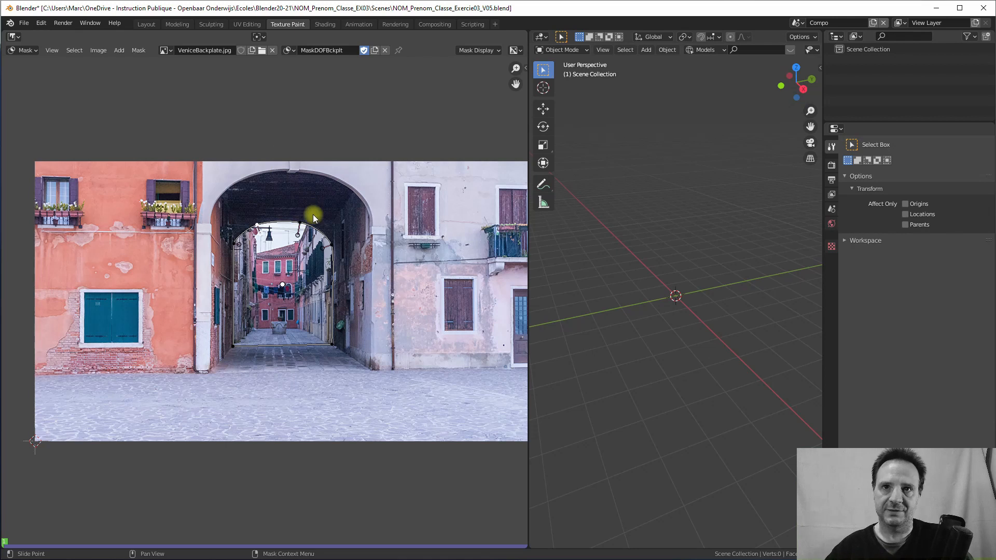
middle_click_drag(318, 159, 285, 136)
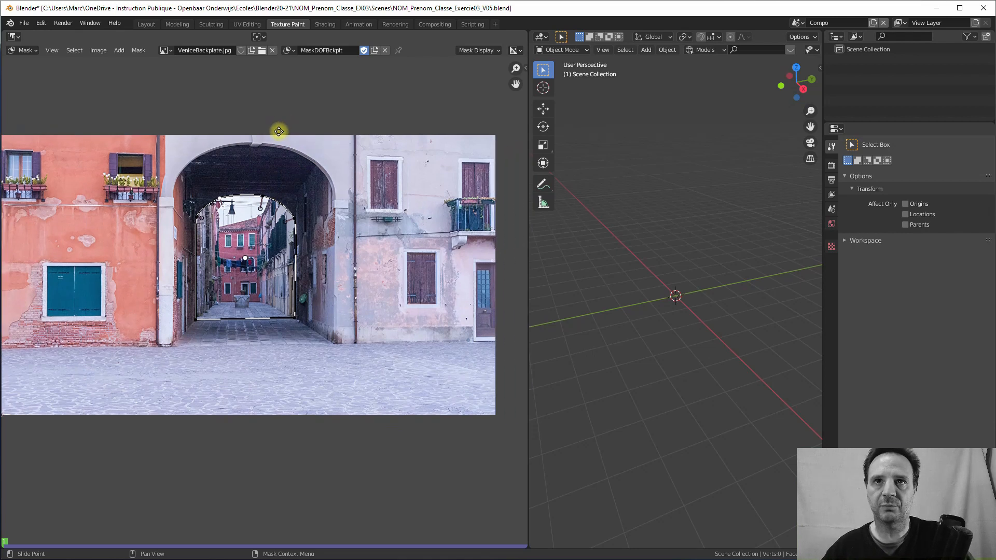
left_click(374, 50)
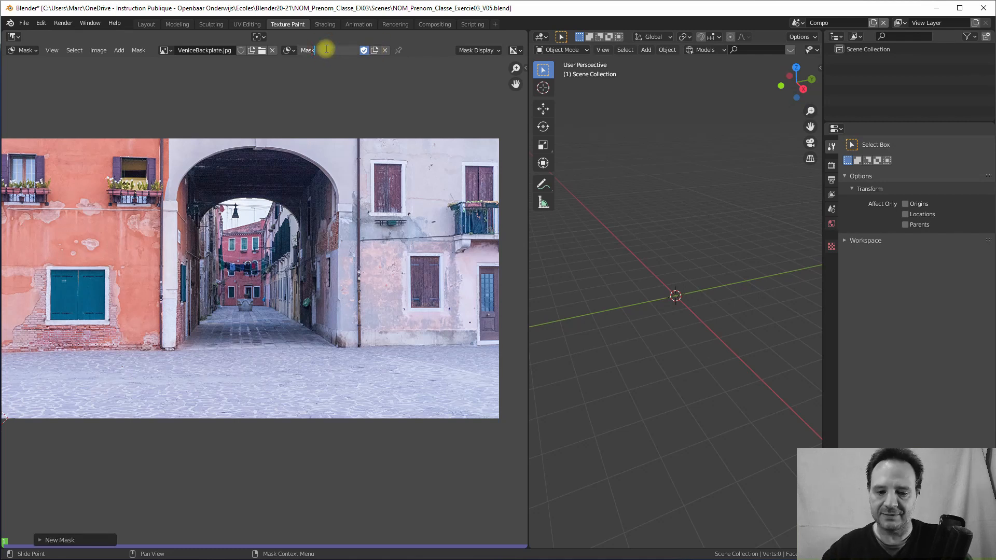
type("Vignette")
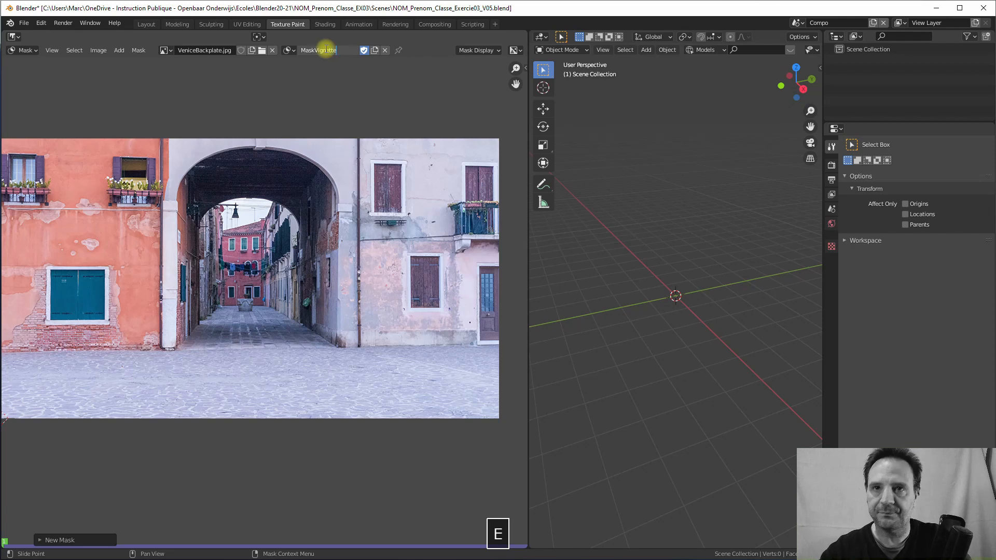
key("Return")
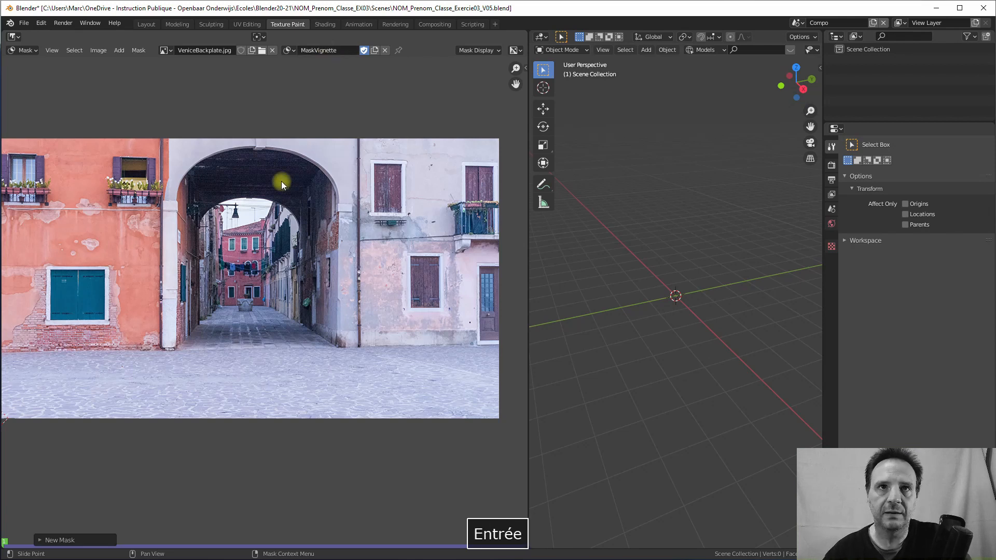
- Draw a four-point rectangular spline just inside the borders of the whole backplate image and close it
middle_click_drag(173, 156, 197, 152)
scroll(198, 161, "down", 2)
scroll(197, 165, "up", 1)
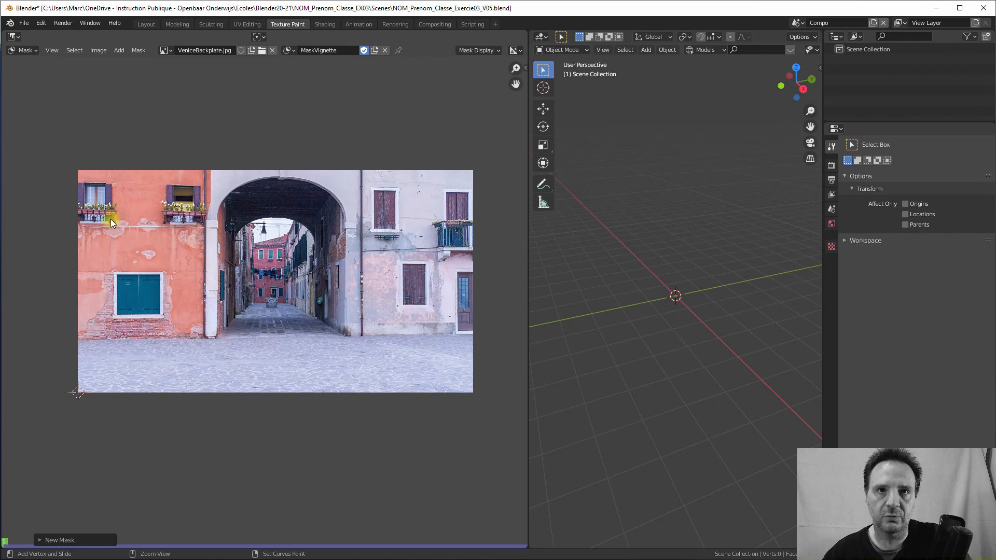
left_click(95, 186, "ctrl")
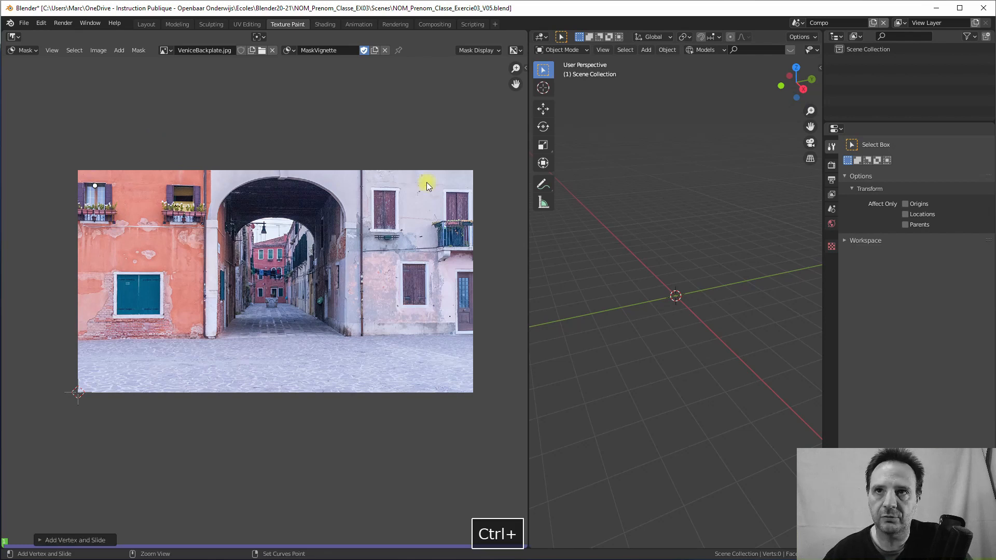
left_click(454, 185, "ctrl")
left_click(456, 374, "ctrl")
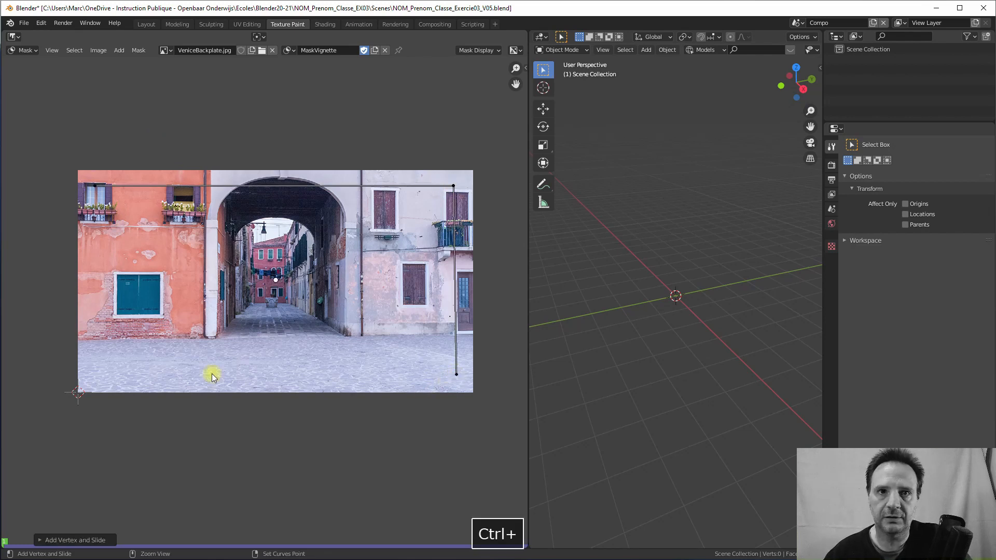
left_click(95, 374, "ctrl")
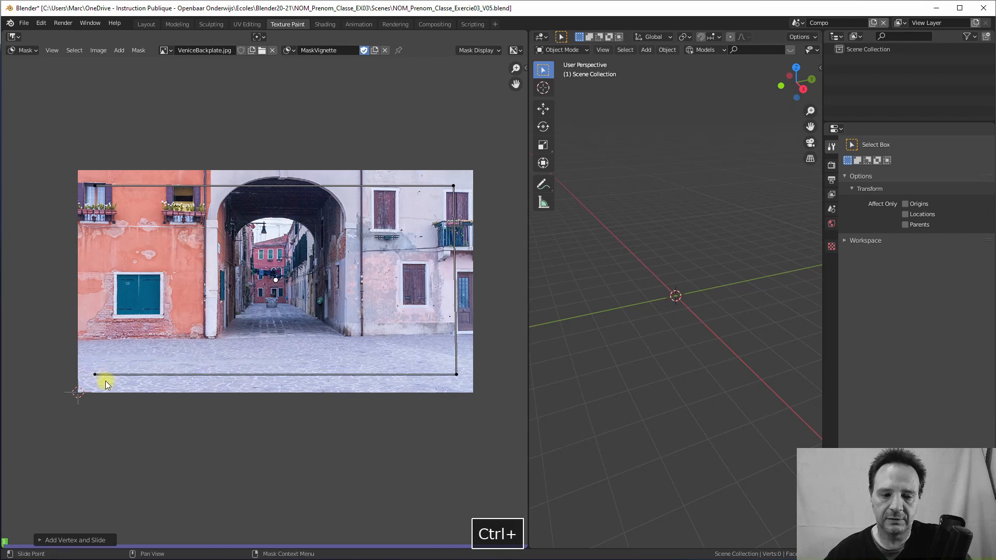
key("alt+c")
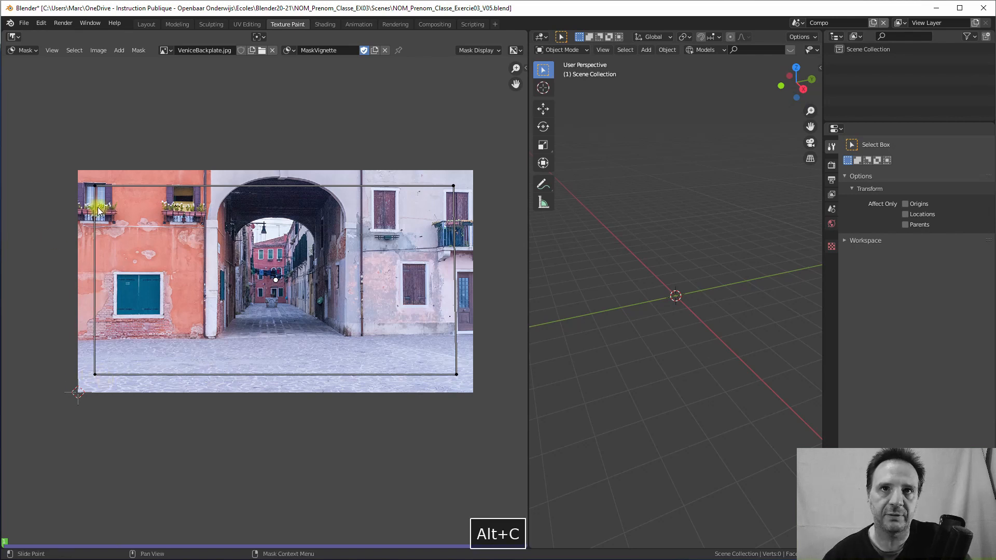
- Select all four corner points of the vignette mask and set their handle type to Aligned Single
mouse_move(91, 188)
left_mouse_down()
mouse_move(102, 203)
mouse_move(75, 197)
mouse_move(101, 191)
mouse_move(88, 177)
left_mouse_up()
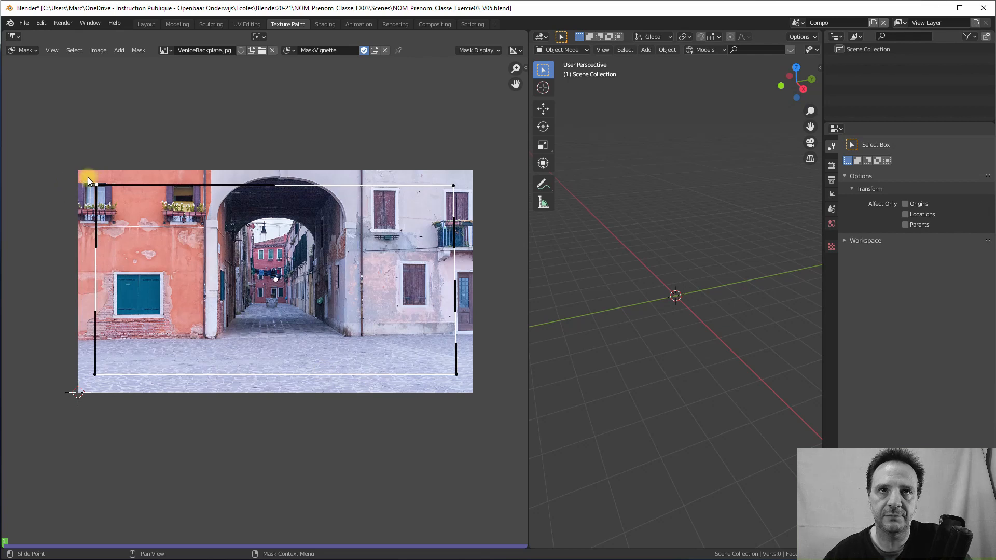
left_click(454, 185, "shift")
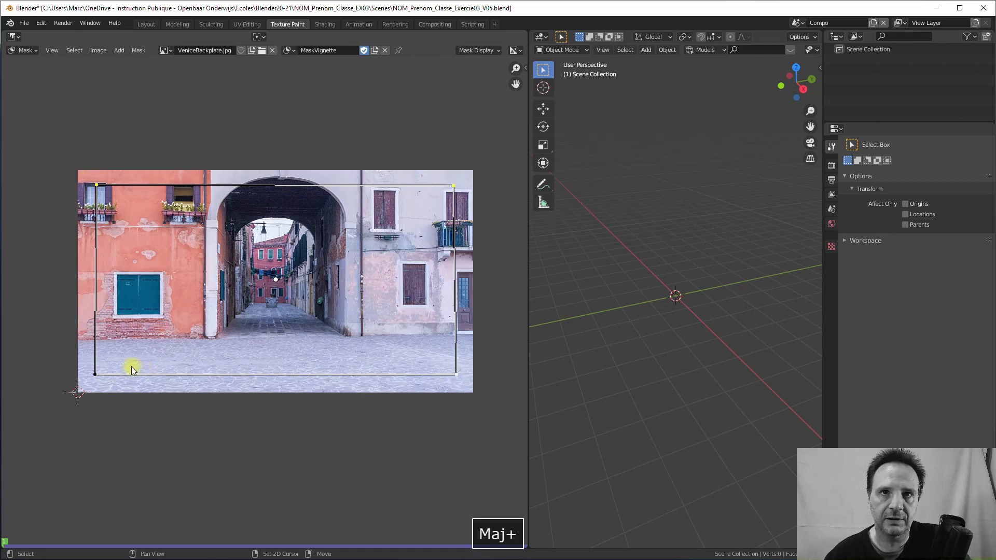
left_click(94, 375, "shift")
right_click(95, 375)
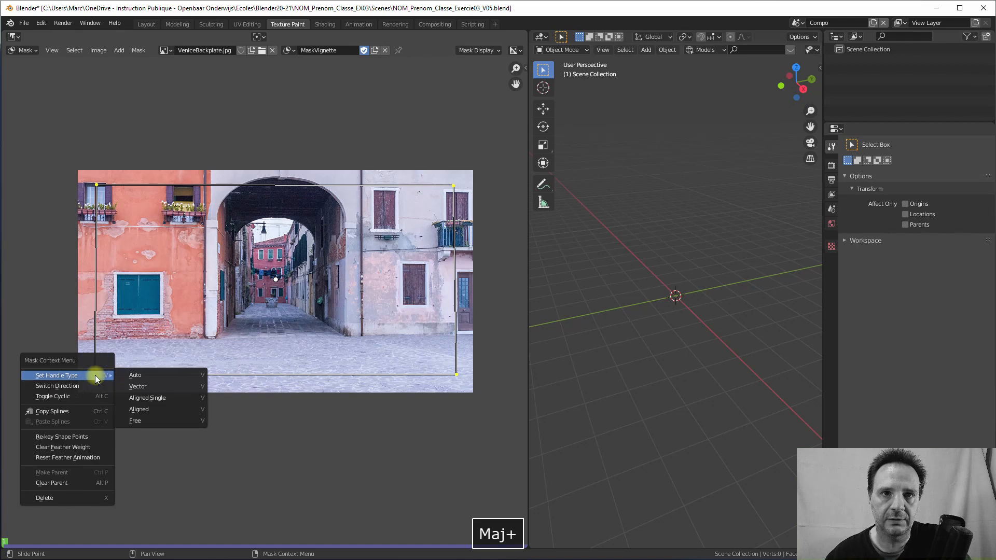
mouse_move(71, 377)
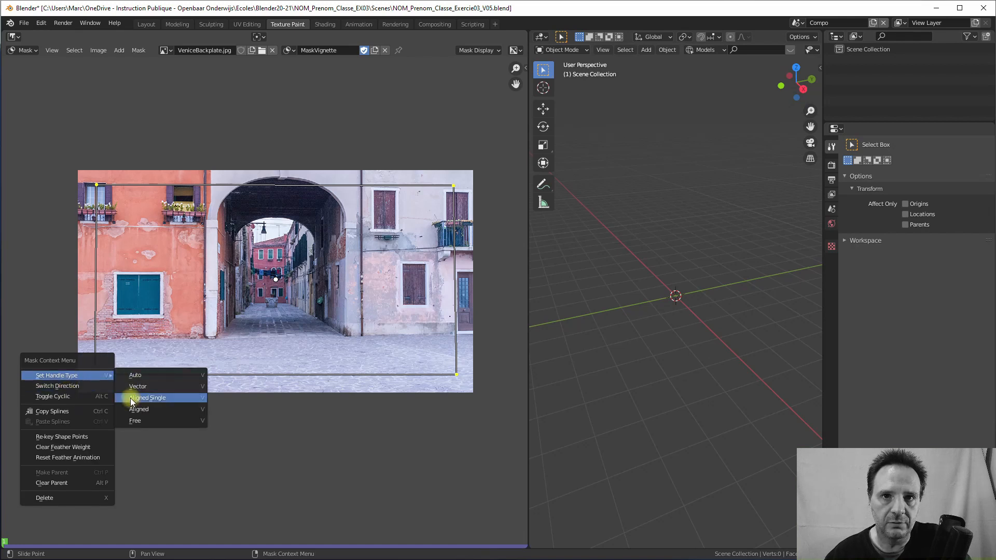
left_click(139, 397)
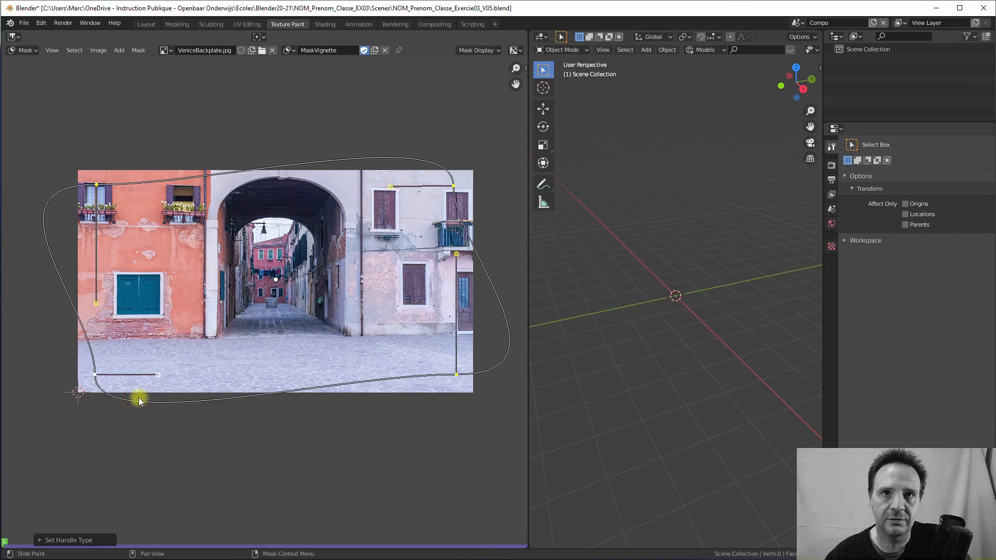
- Shorten and angle the handles of the four vignette corners inward to round the outline, and shift the lower-left corner inward
left_click_drag(96, 304, 120, 218)
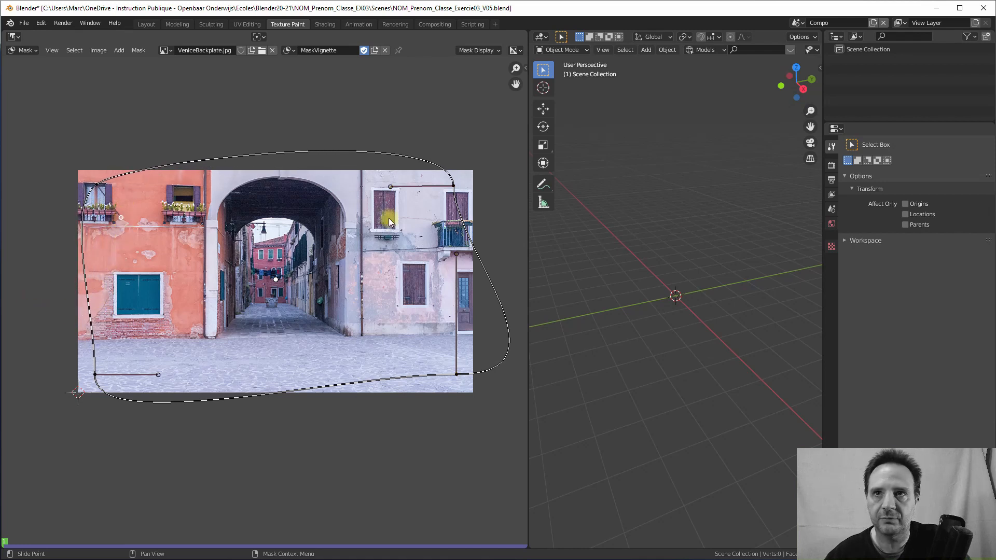
left_click_drag(390, 188, 434, 195)
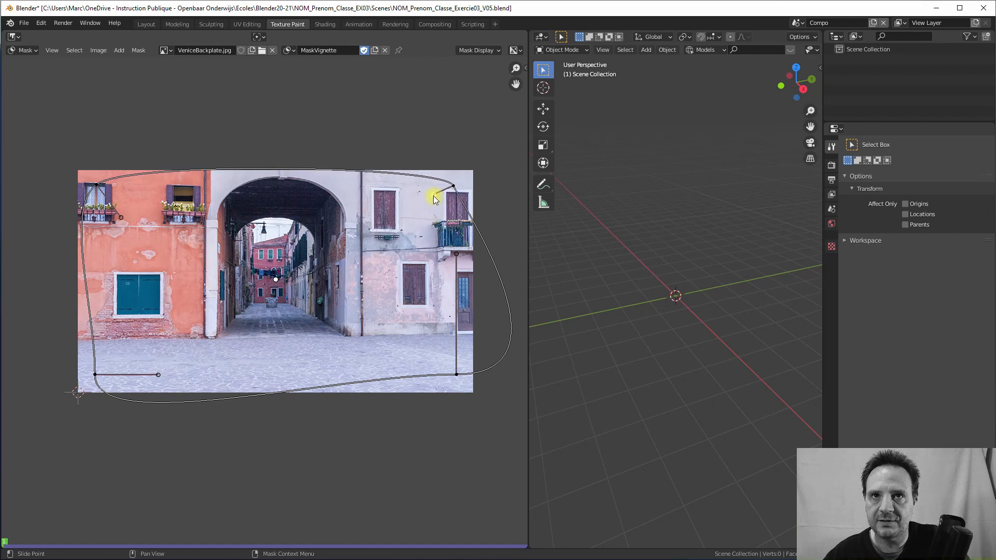
left_click_drag(456, 254, 444, 354)
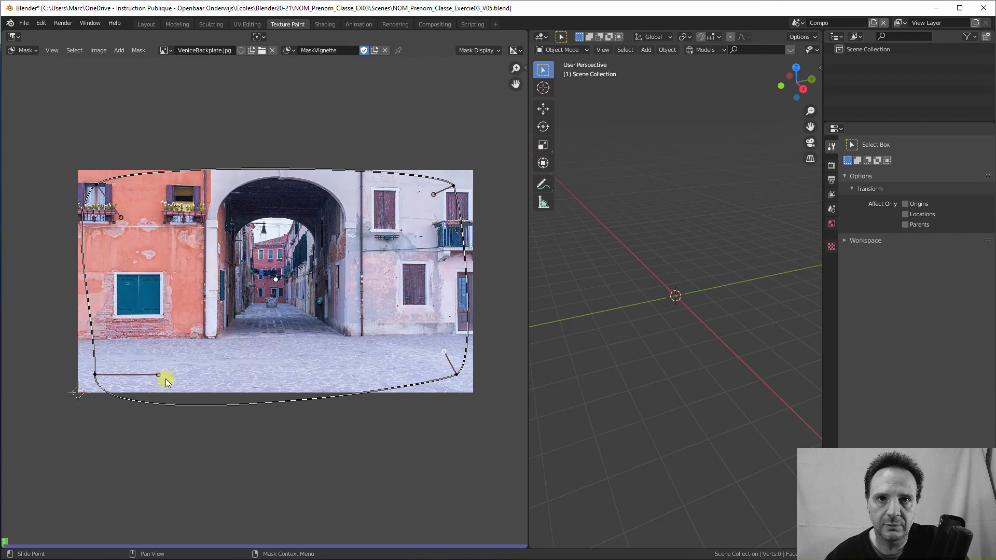
left_click_drag(157, 378, 108, 366)
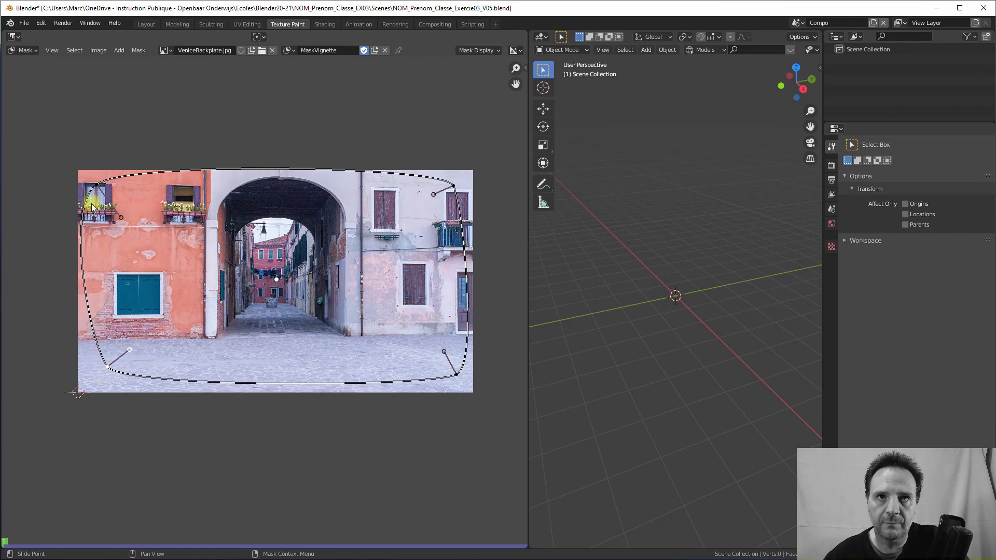
- Refine the vignette's corner points and handles into an even rounded rectangle that stays inside the image borders
left_click_drag(95, 185, 105, 188)
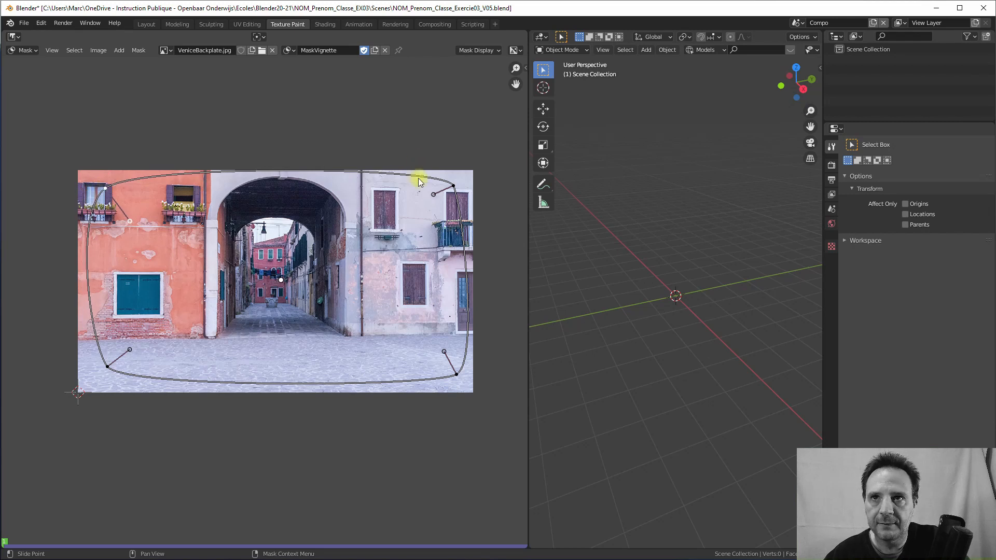
left_click_drag(454, 186, 436, 212)
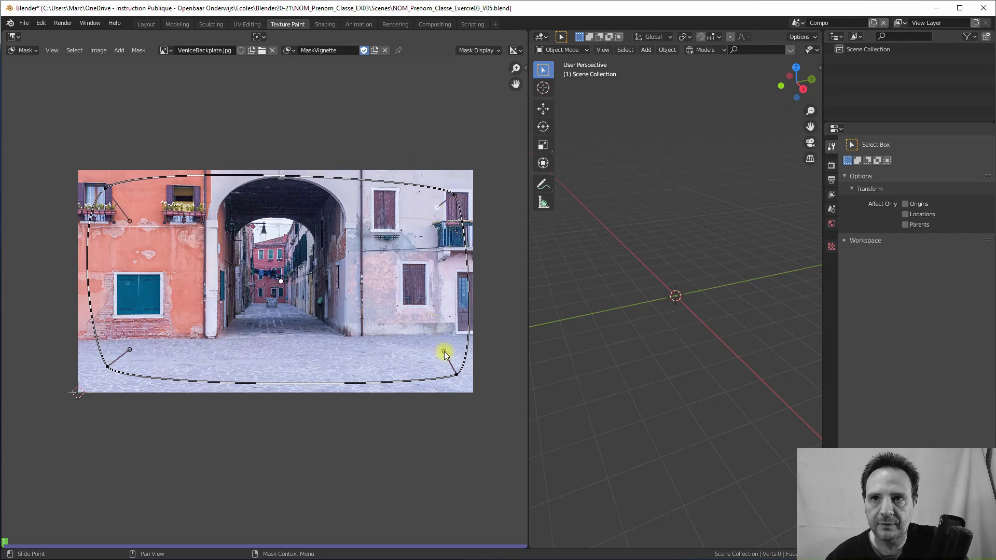
left_click_drag(444, 352, 449, 378)
left_click_drag(105, 188, 110, 190)
left_click_drag(437, 207, 425, 213)
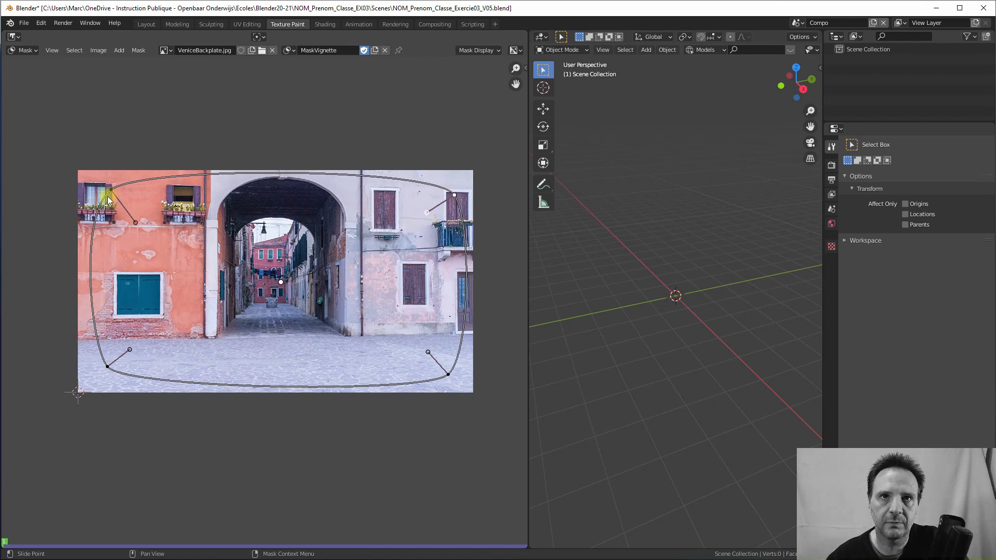
left_click_drag(111, 190, 109, 194)
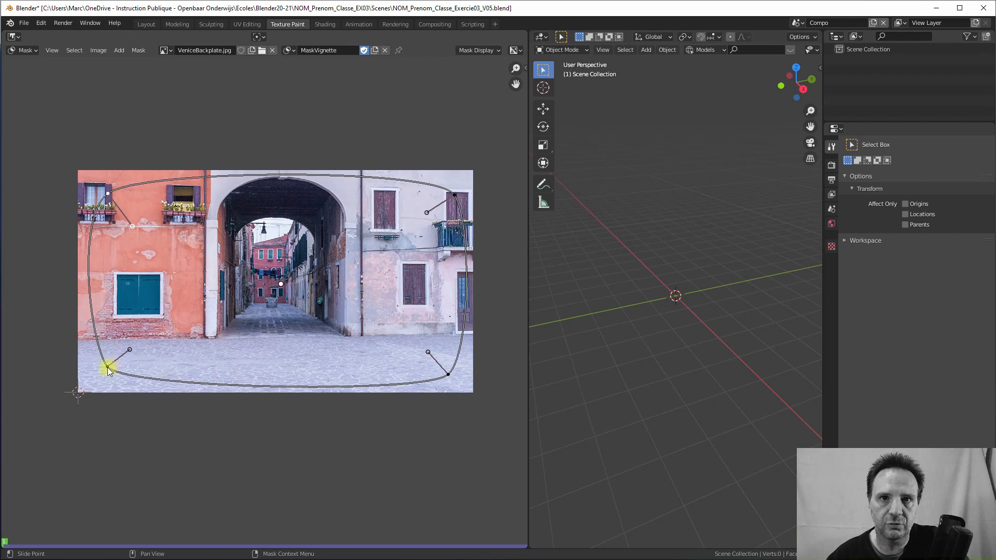
left_click_drag(108, 367, 104, 372)
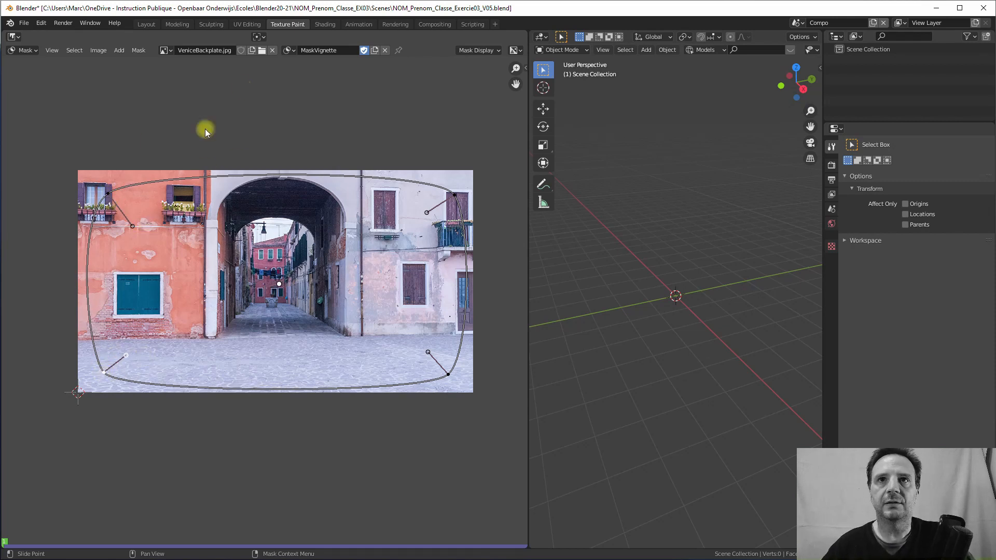
- Display the rendered car image NOM_Prenom_Classe_EX03_V04.exr in the image editor instead of the backplate
left_click(287, 50)
left_click(257, 88)
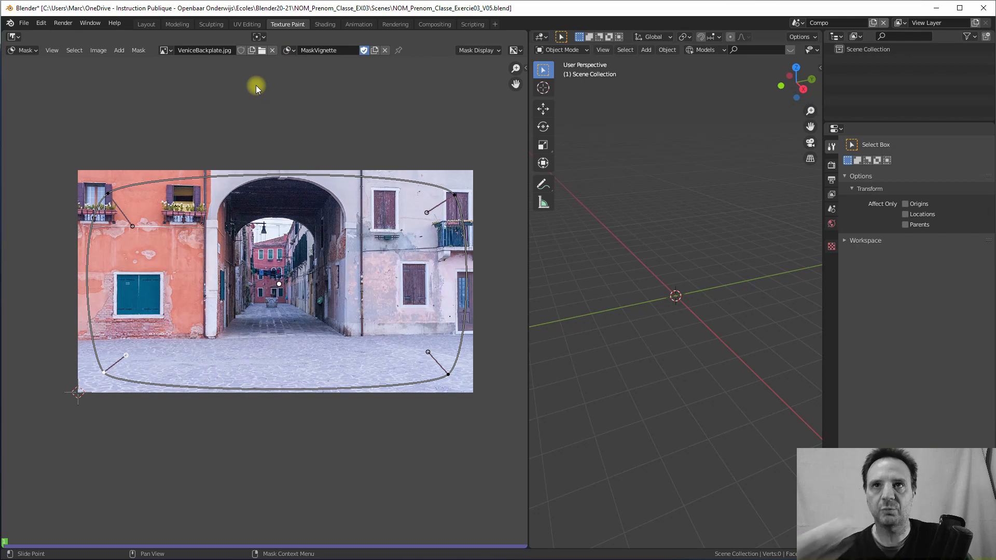
left_click(166, 50)
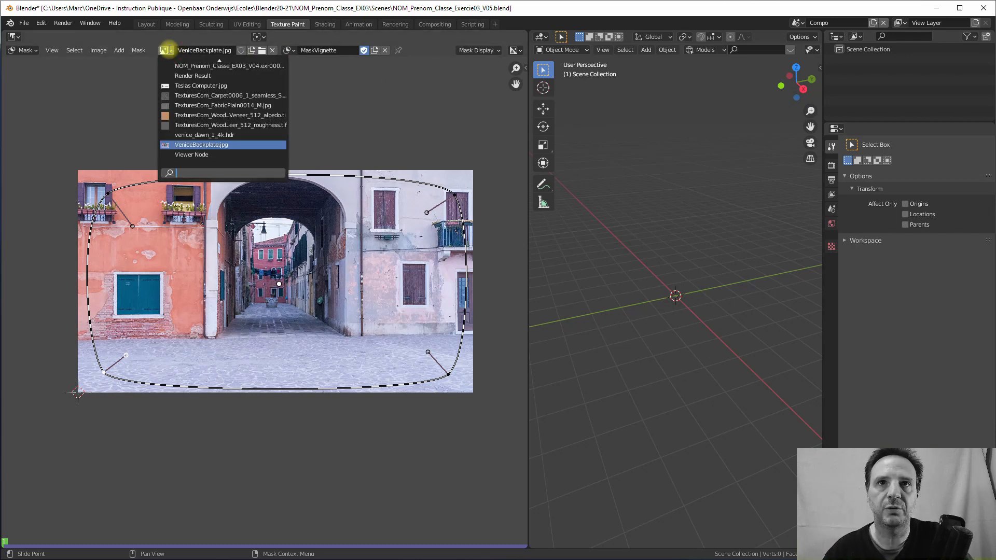
scroll(202, 82, "up", 1)
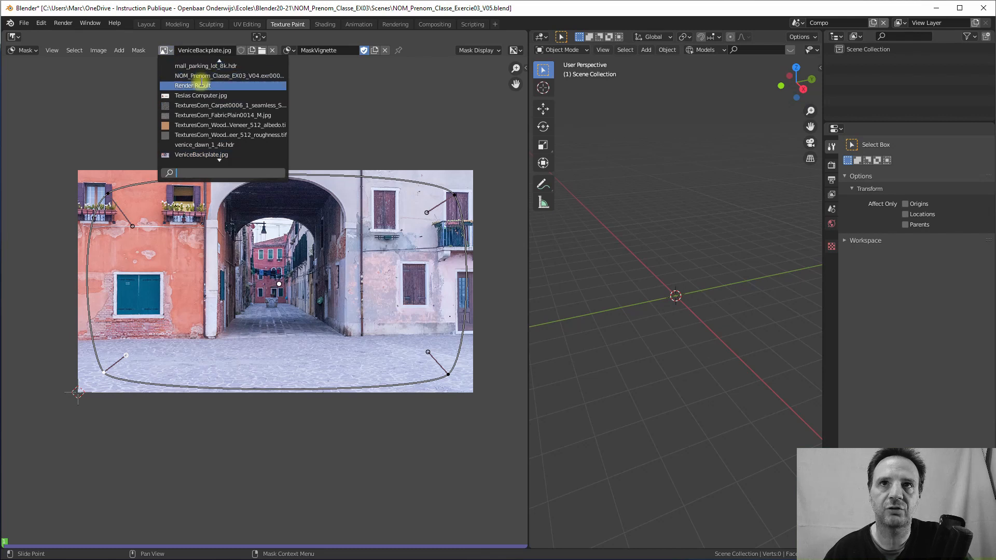
left_click(203, 77)
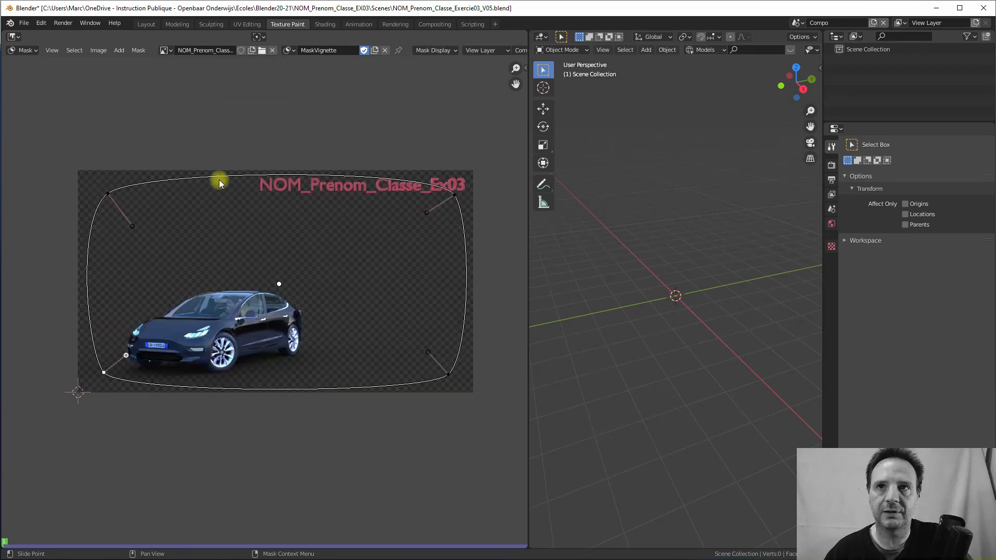
- Create a new mask and name it MaskAO
left_click(374, 50)
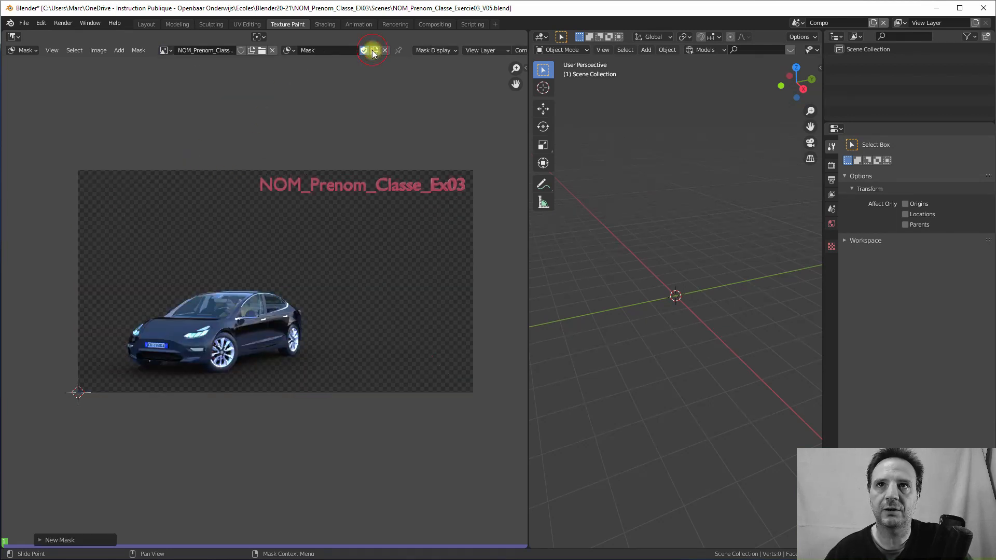
left_click(325, 49)
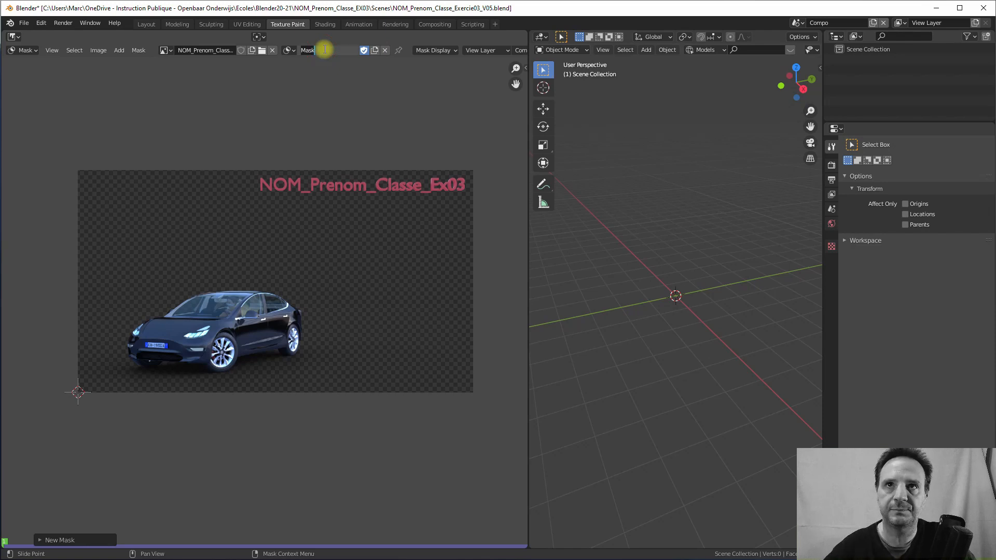
type("AO")
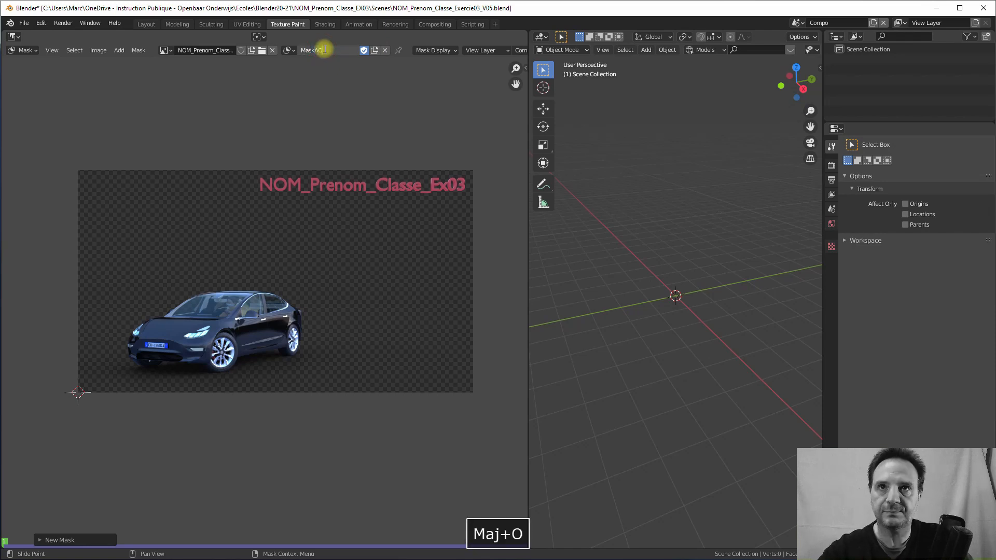
left_click(348, 82)
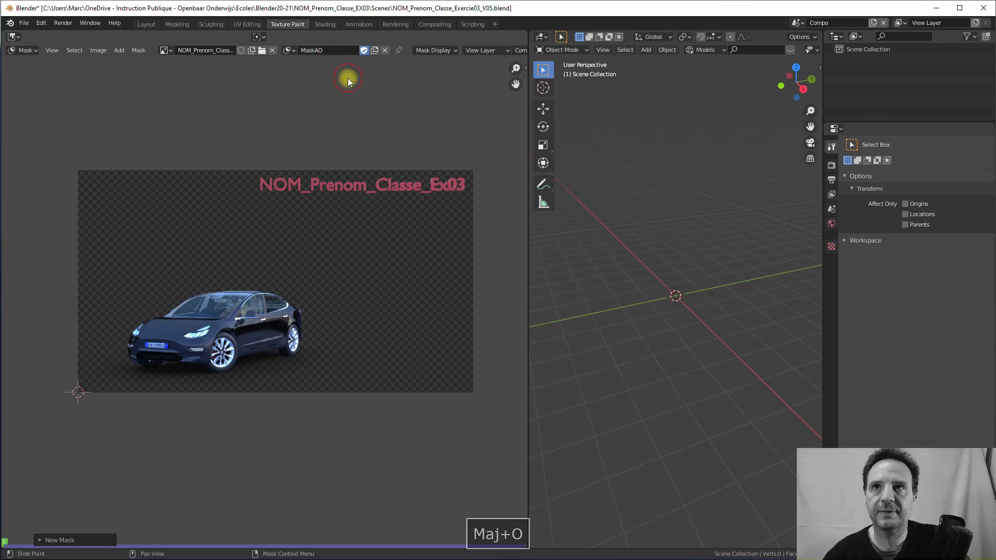
- Widen the image editor area and display the AO pass of the rendered car image
left_click(519, 50)
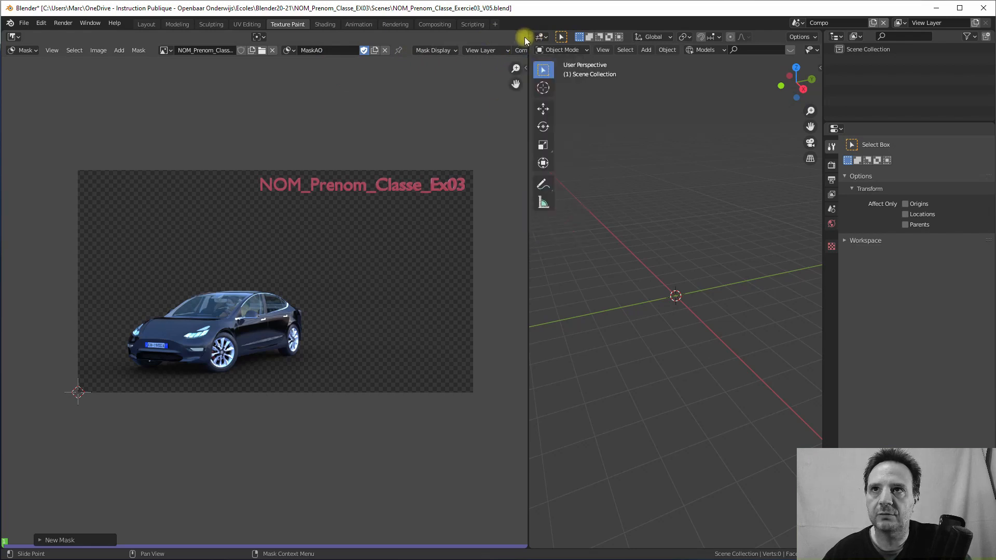
left_click_drag(527, 36, 630, 194)
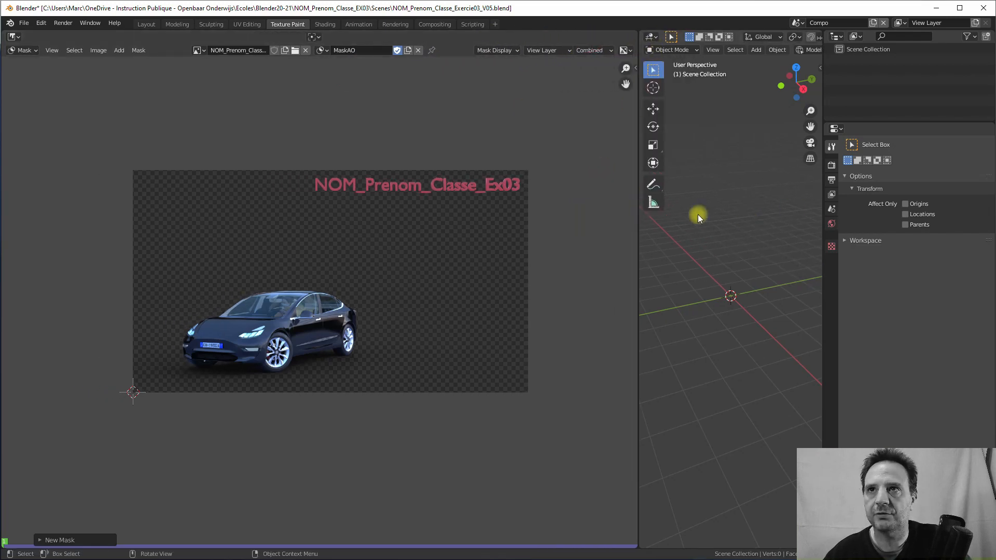
left_click(587, 50)
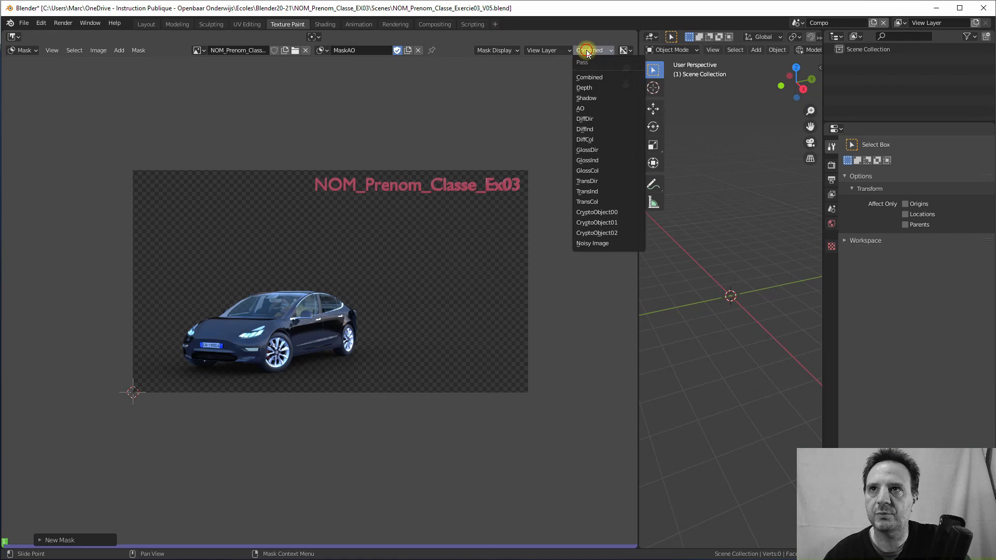
left_click(581, 109)
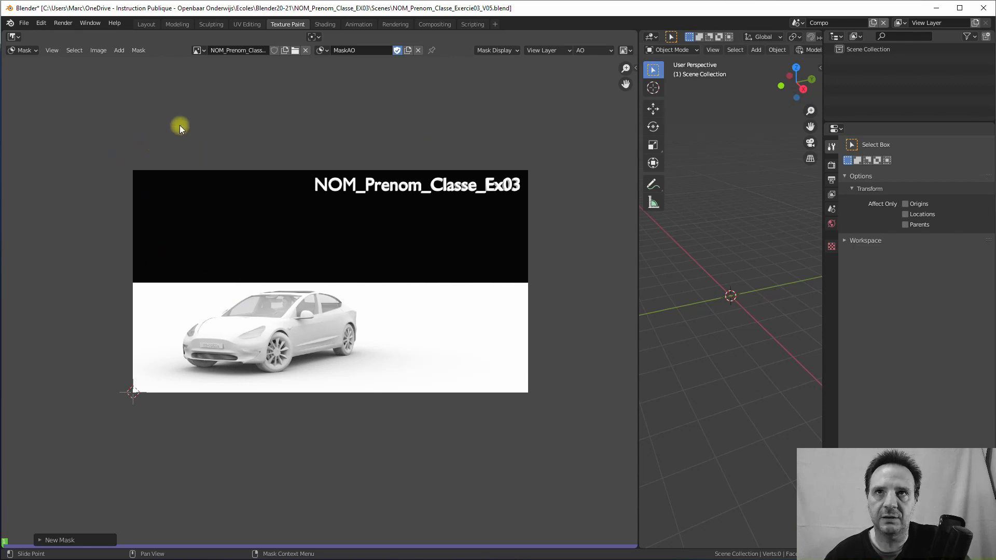
- Draw a closed four-point mask around the black upper half of the AO pass, with corners just outside the image borders
left_click(124, 162, "ctrl")
left_click(120, 284, "ctrl")
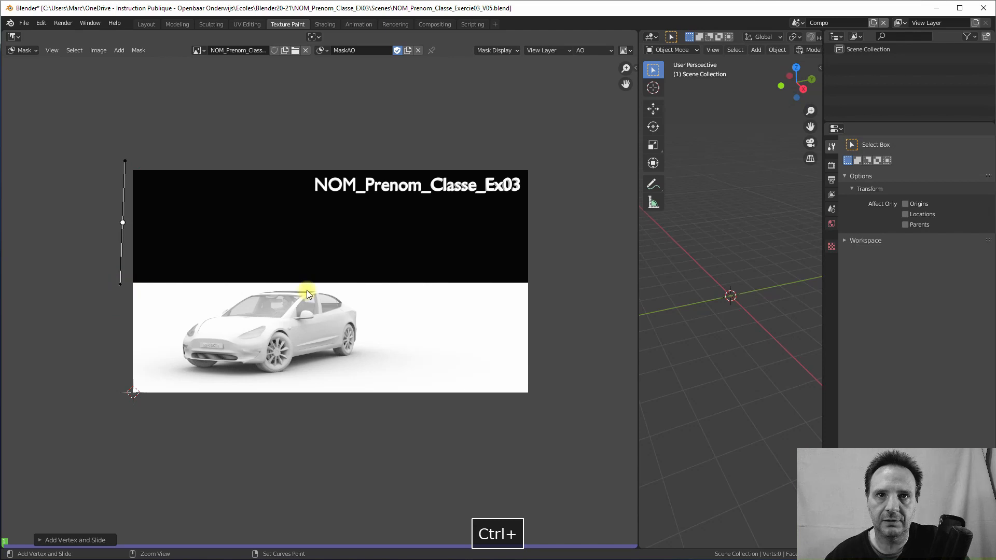
left_click(535, 288, "ctrl")
left_click(534, 161, "ctrl")
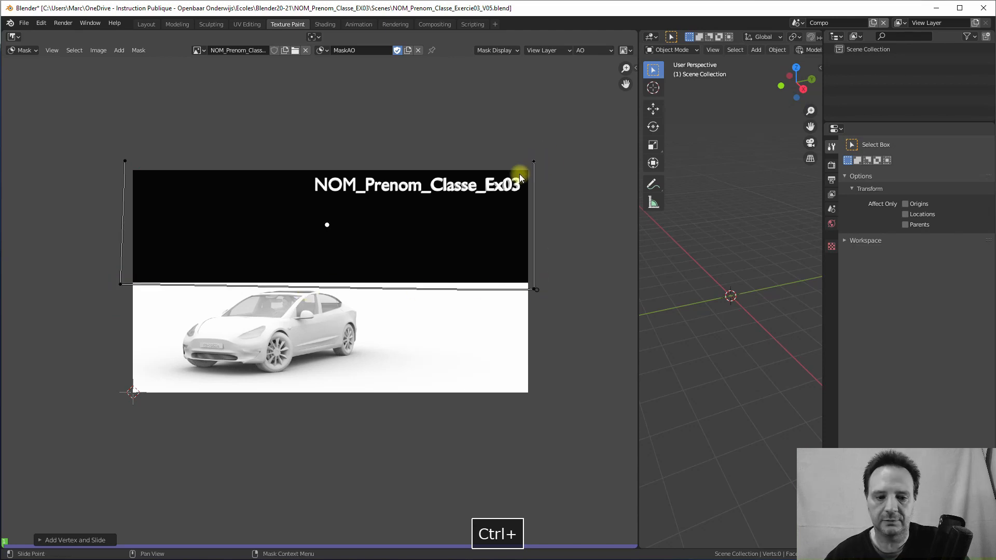
key("alt+c")
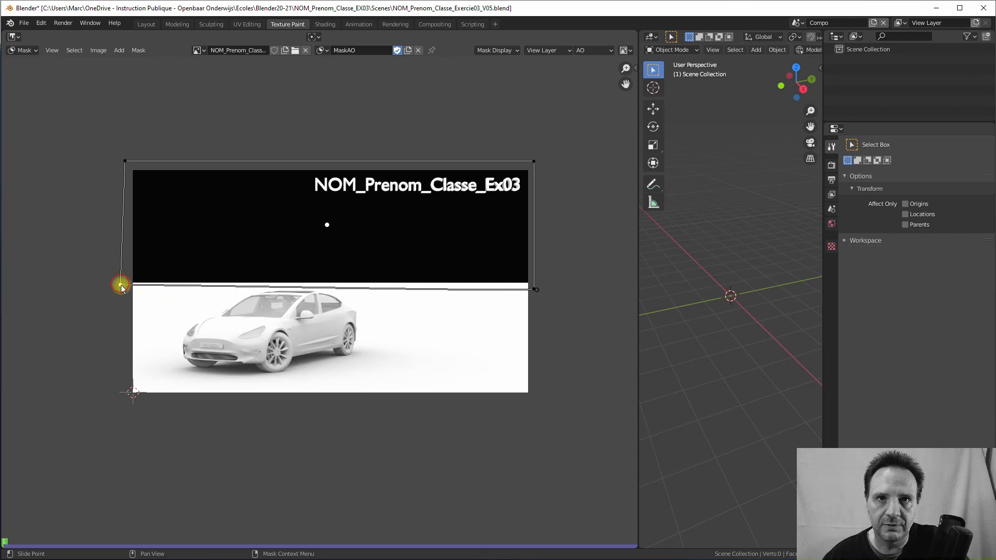
- Move the four mask corners so the outline encloses the white ground and car, its upper edge just below the horizon line
left_click_drag(122, 284, 122, 404)
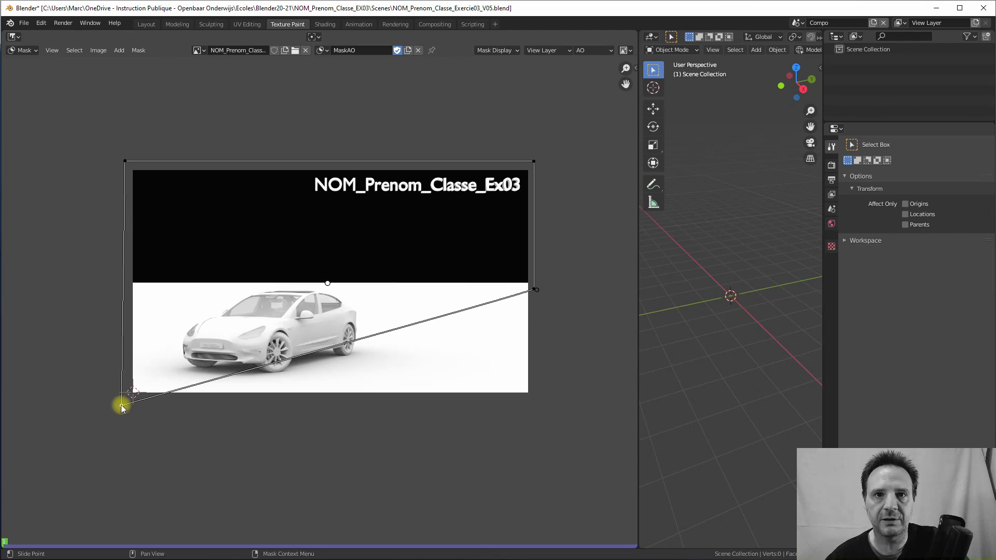
left_click_drag(529, 292, 537, 403)
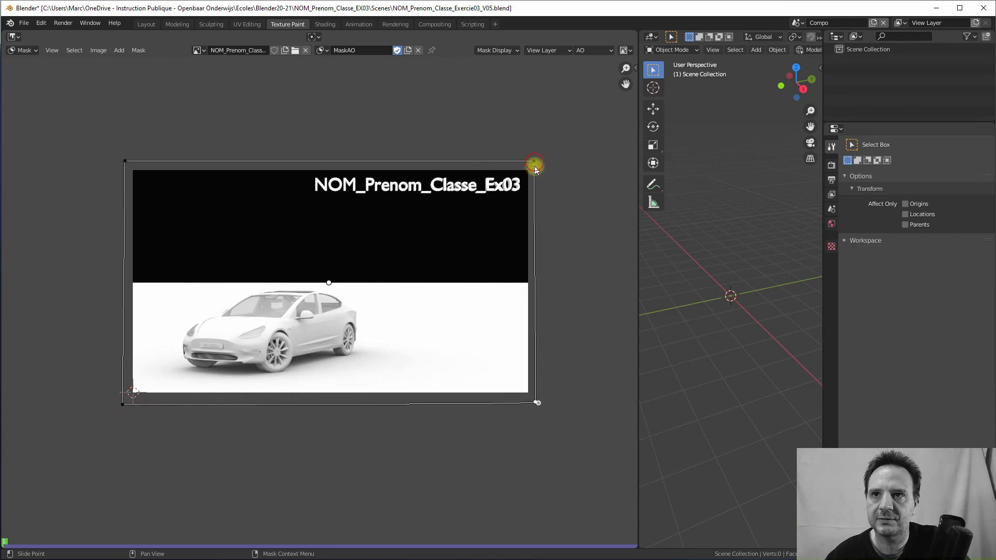
left_click_drag(535, 165, 534, 287)
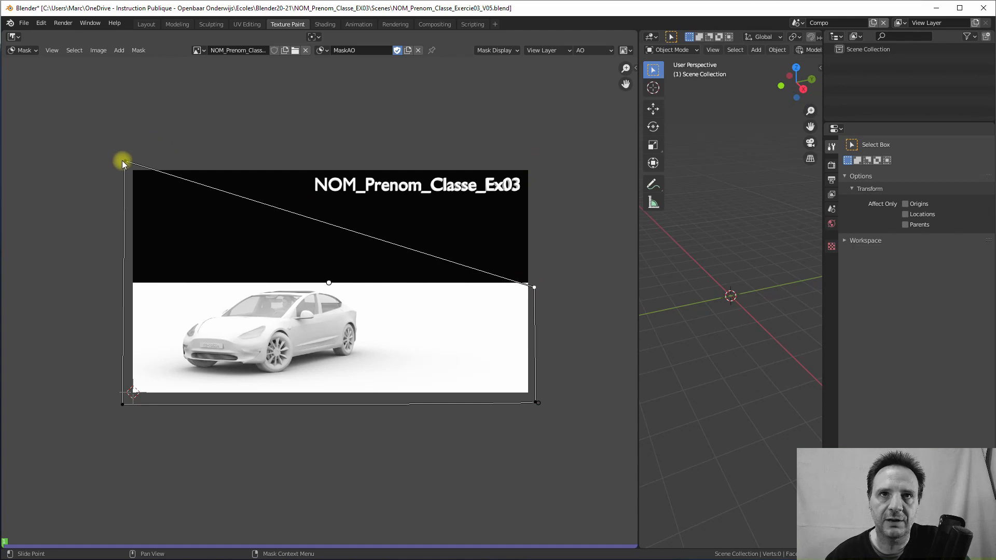
left_click_drag(123, 162, 123, 286)
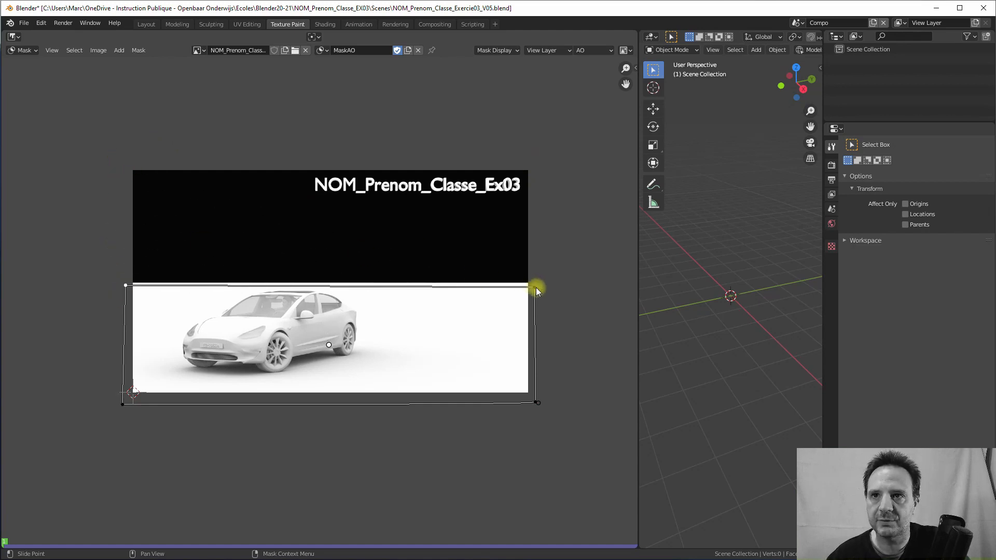
left_click_drag(537, 288, 534, 286)
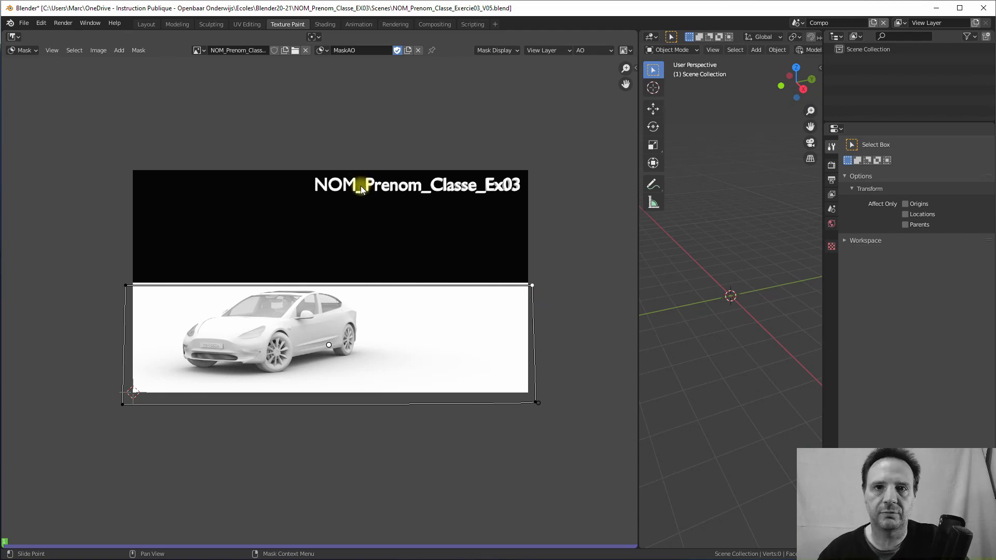
left_click_drag(538, 403, 536, 403)
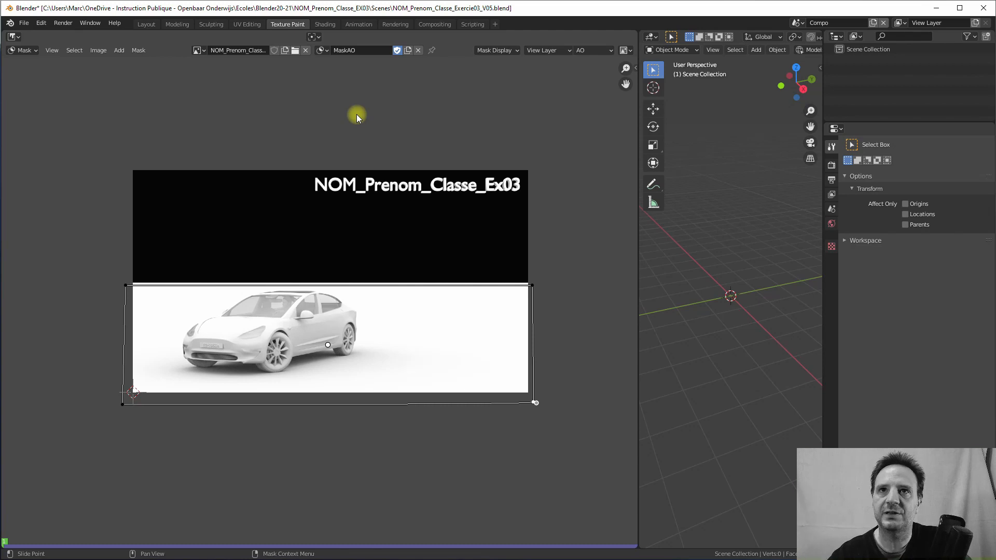
- Switch to the Compositing workspace and spread out the render, backplate image, Alpha Over and Viewer nodes
left_click(432, 25)
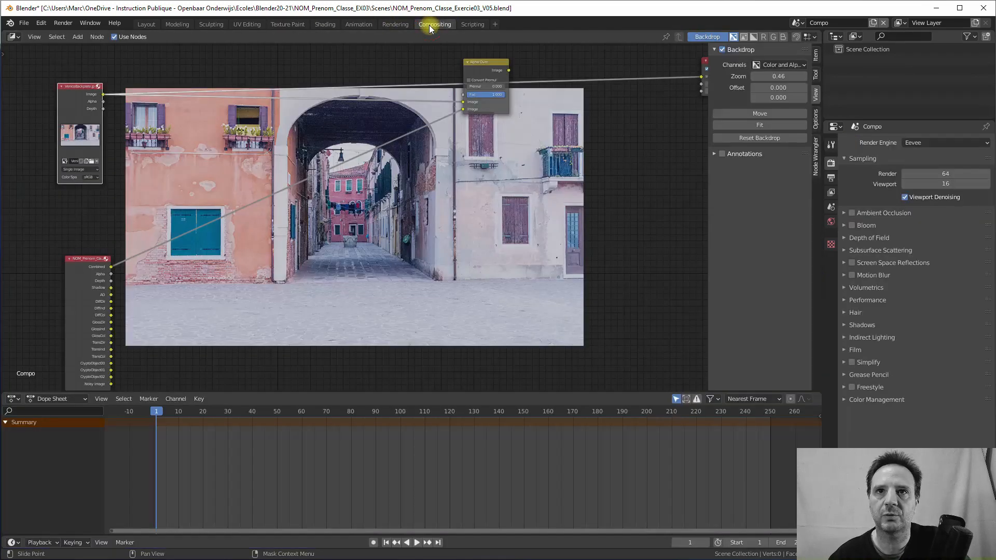
left_click_drag(96, 261, 94, 217)
key("Home")
middle_click_drag(173, 179, 199, 280)
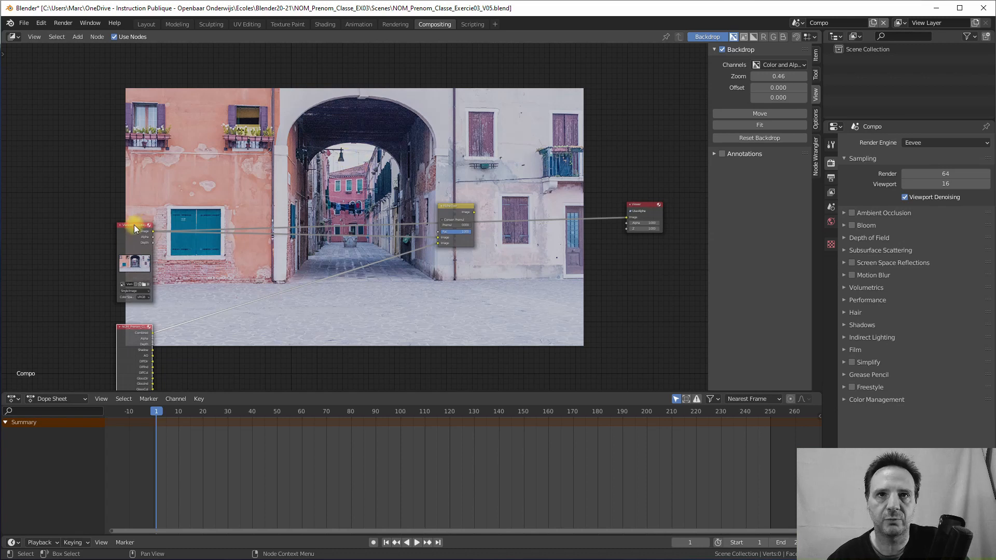
left_click_drag(134, 225, 106, 219)
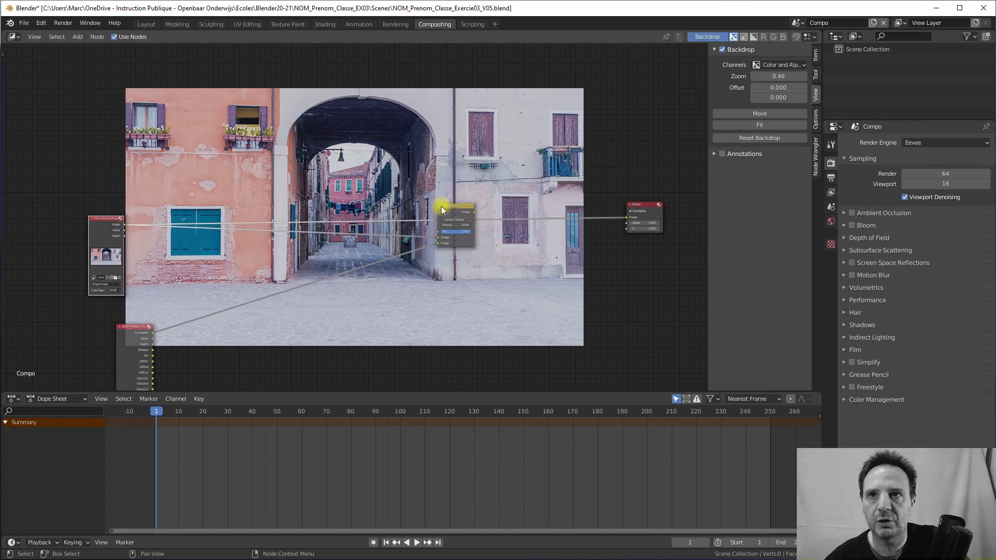
left_click_drag(441, 209, 412, 170)
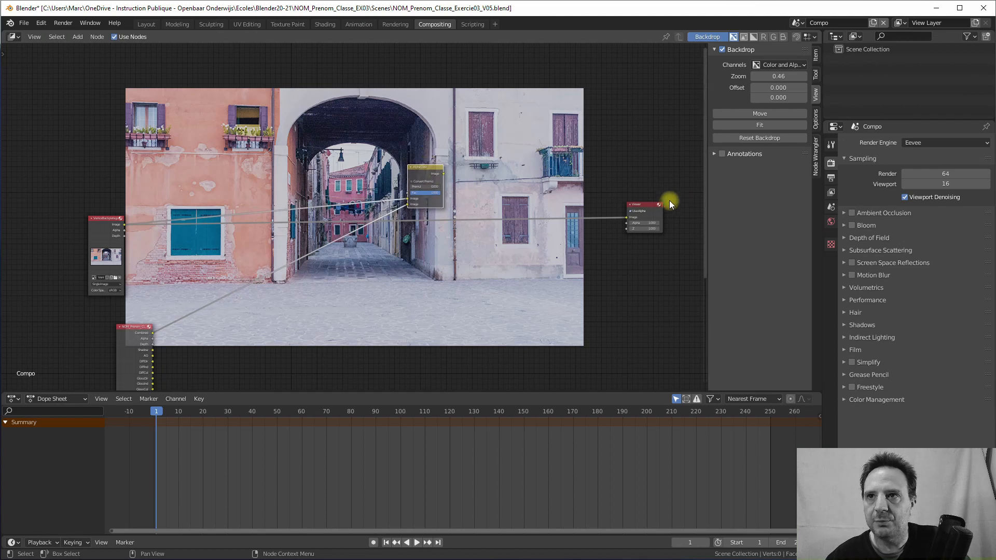
left_click_drag(640, 205, 672, 224)
middle_click_drag(499, 211, 496, 217)
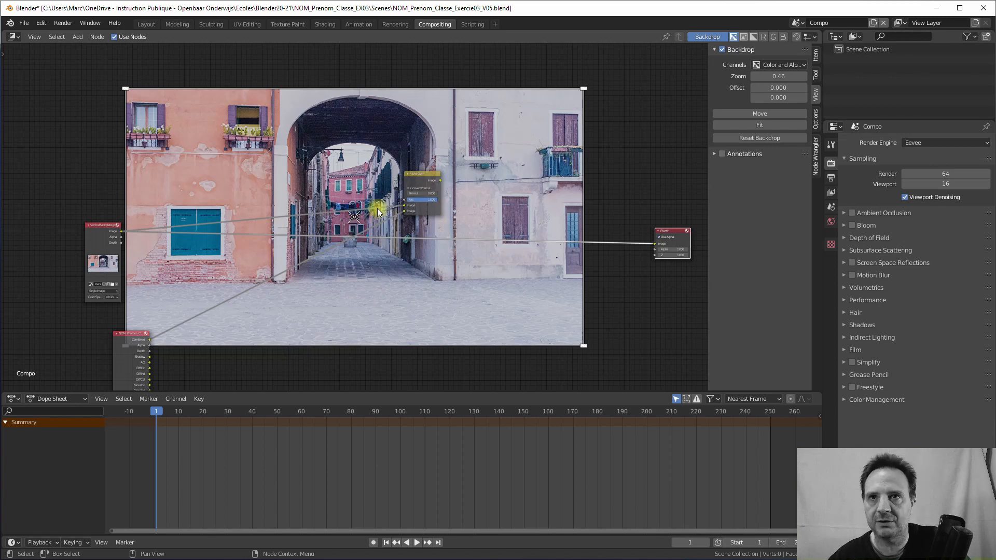
- Reposition the Alpha Over node slightly lower and the backplate image node slightly higher, keeping free space between them
scroll(413, 205, "up", 1)
scroll(414, 206, "up", 1)
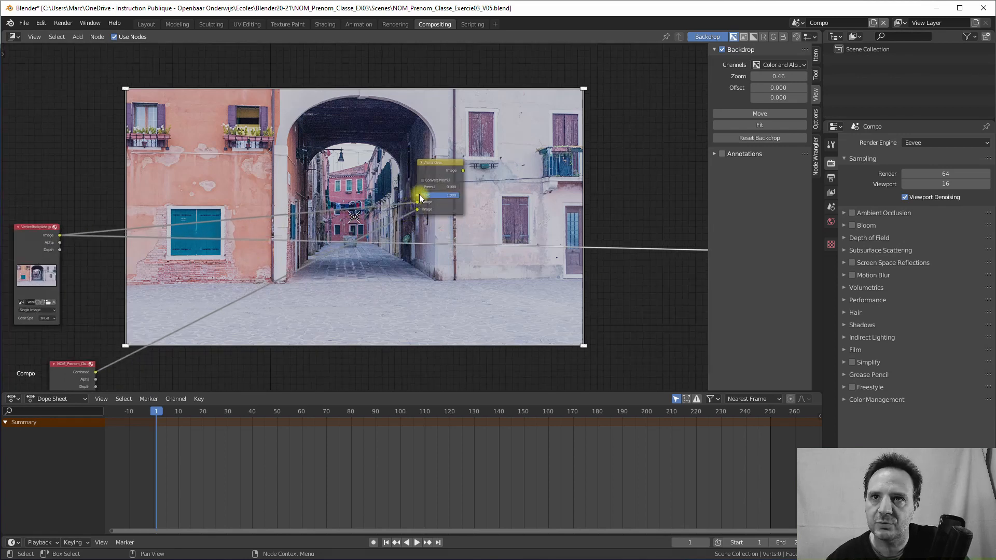
middle_click_drag(307, 247, 338, 267)
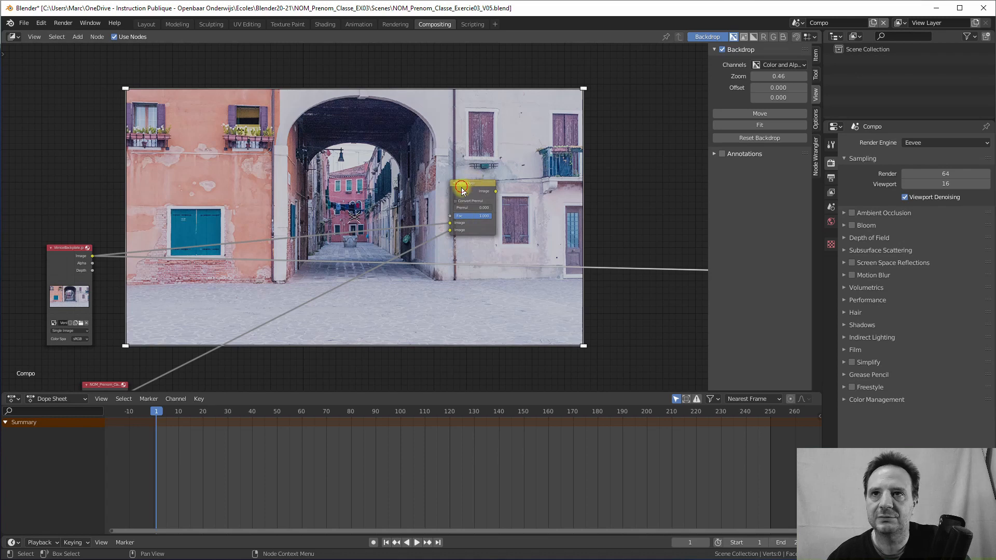
left_click_drag(461, 189, 470, 206)
middle_click_drag(317, 267, 336, 269)
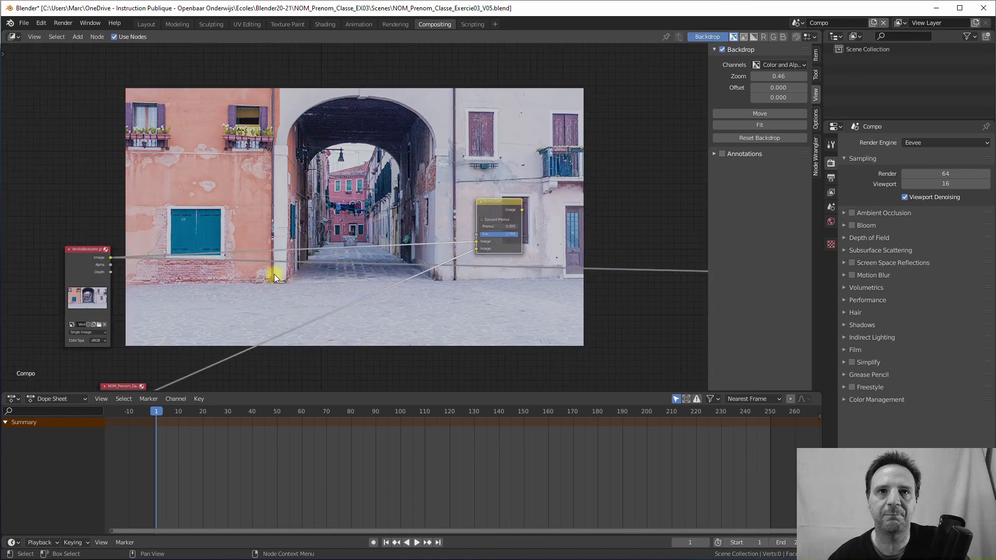
left_click_drag(99, 251, 114, 244)
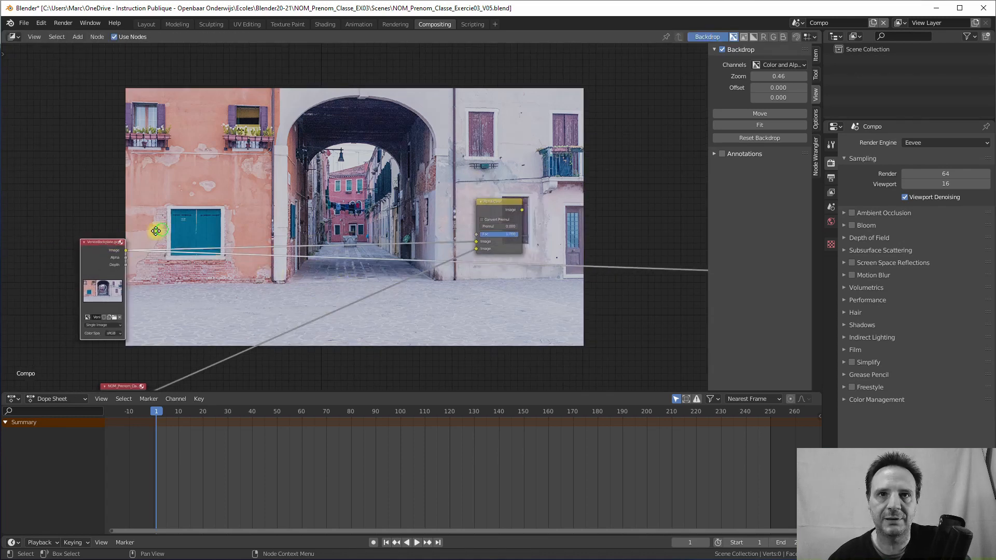
middle_click_drag(154, 229, 101, 248)
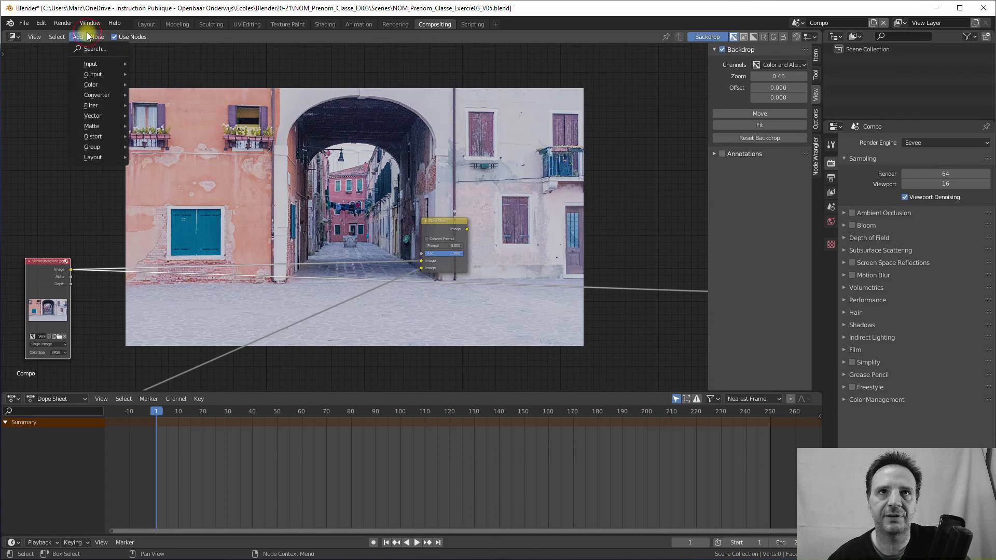
- Add a Blur node above the backplate node, feed it the backplate's Image output, and preview the blur in the Viewer
mouse_move(83, 34)
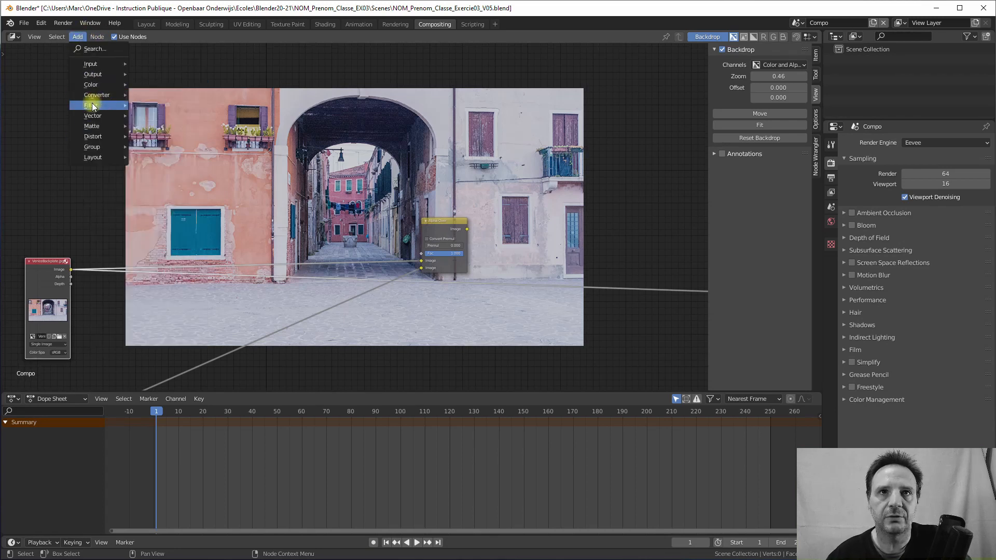
mouse_move(125, 106)
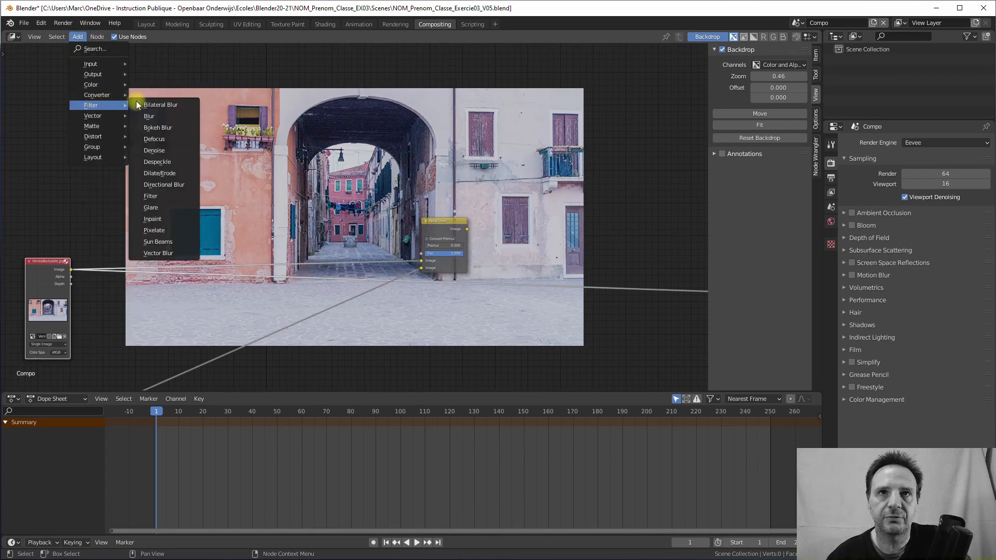
left_click(161, 119)
left_click(207, 89)
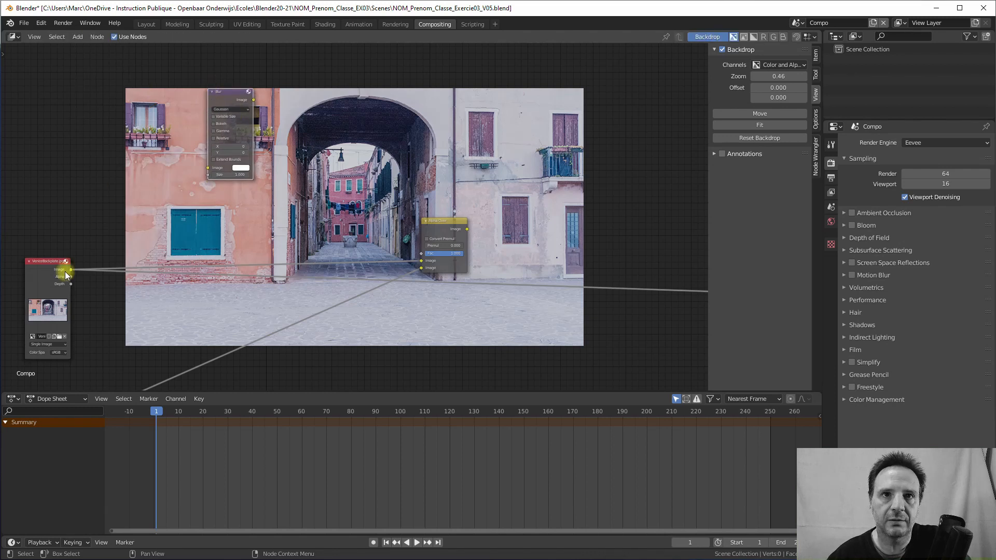
left_click_drag(71, 269, 208, 167)
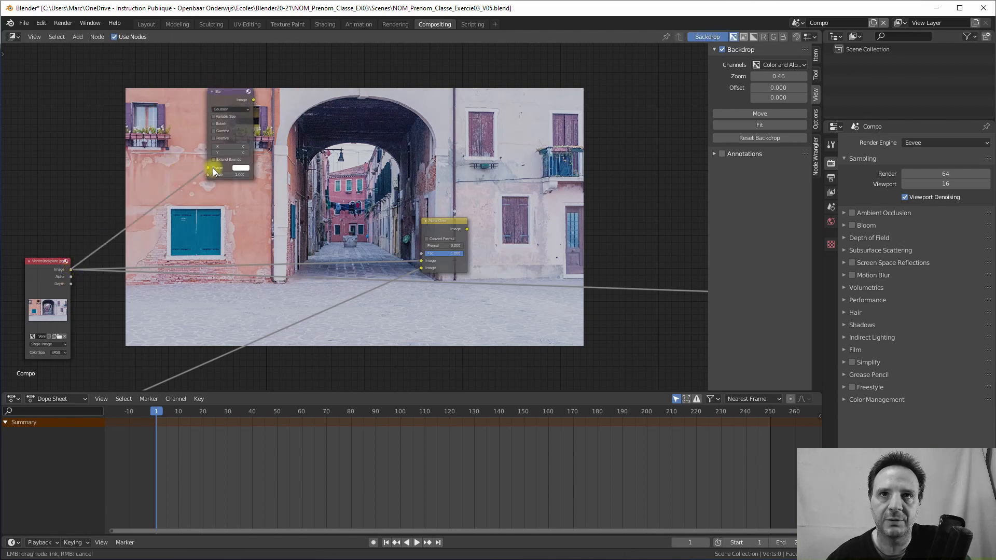
left_click(225, 92, "ctrl+shift")
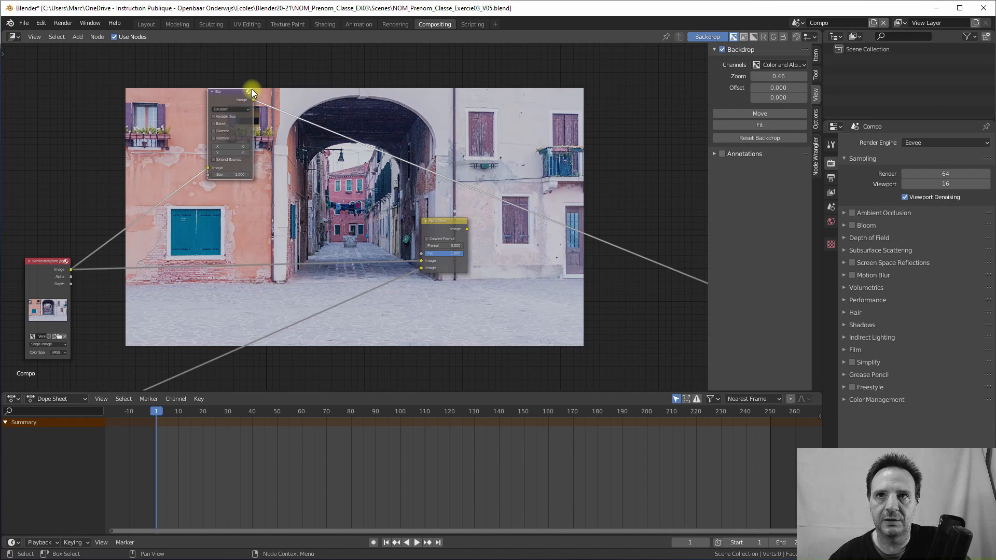
- Set the backplate Blur node's X and Y sizes to 6
left_click(230, 147)
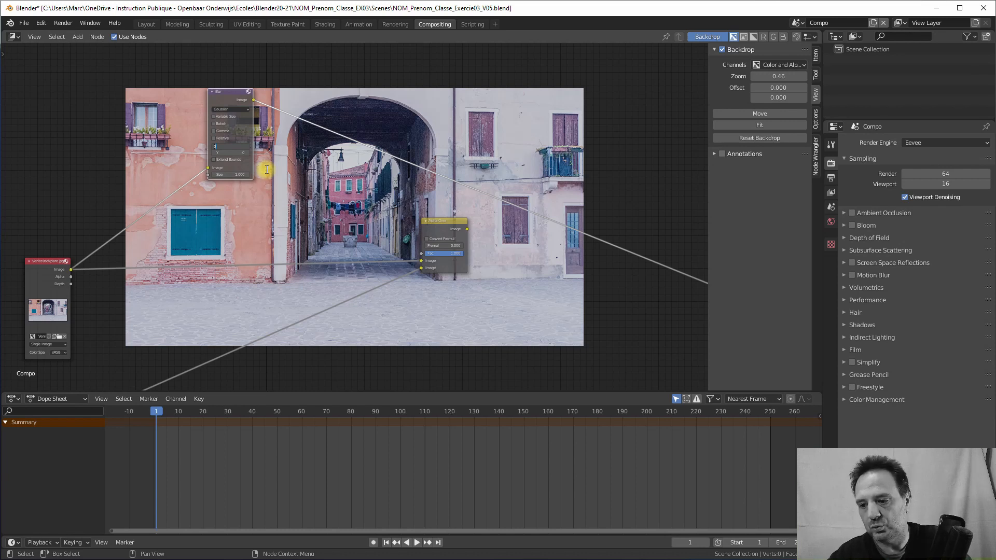
type("6")
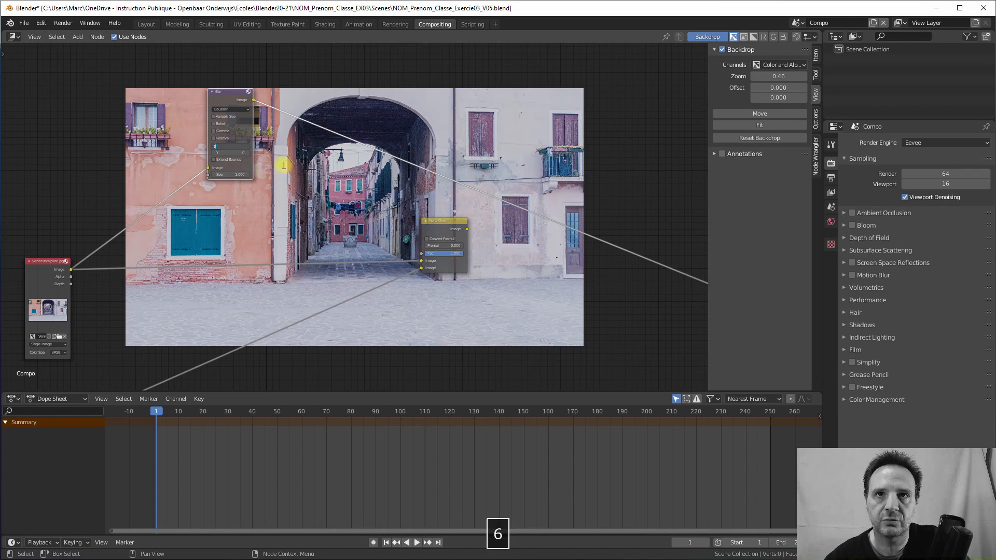
left_click(228, 152)
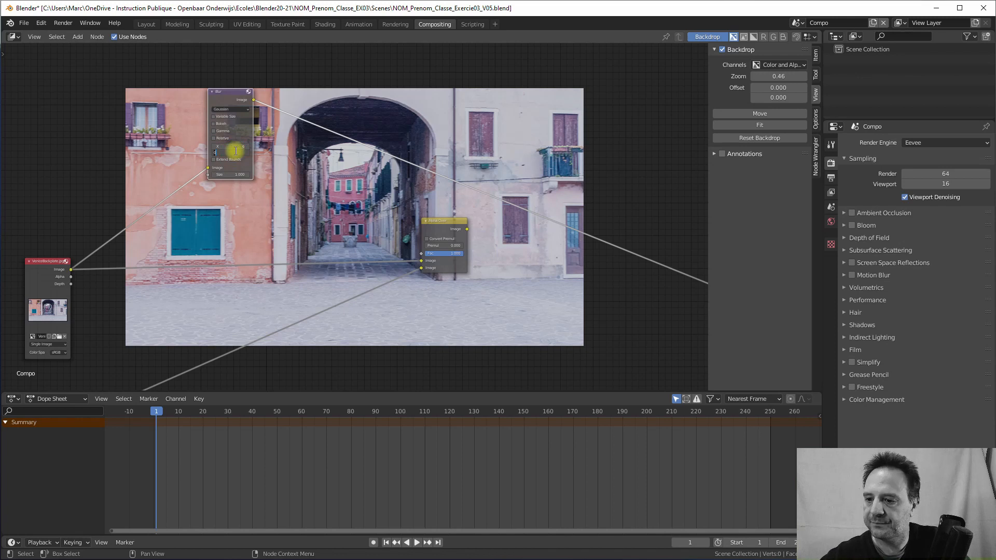
key("Return")
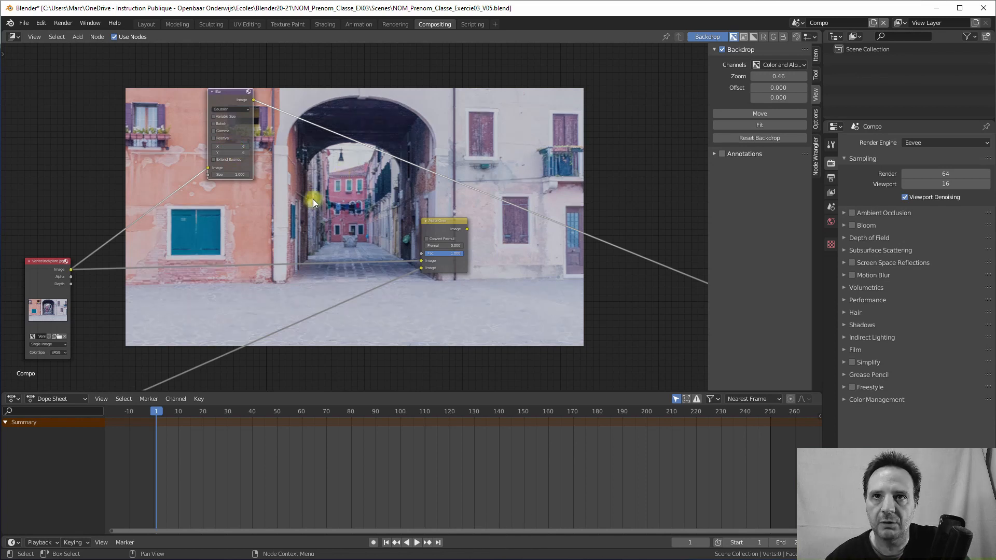
- Set the backplate Blur node's X and Y sizes to 8
left_click(231, 146)
type("8")
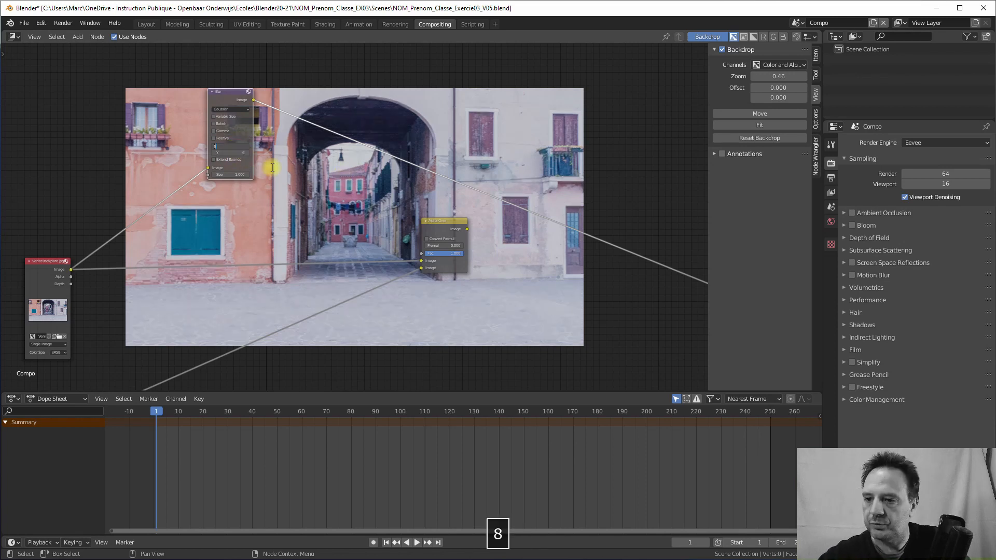
key("Return")
left_click(242, 153)
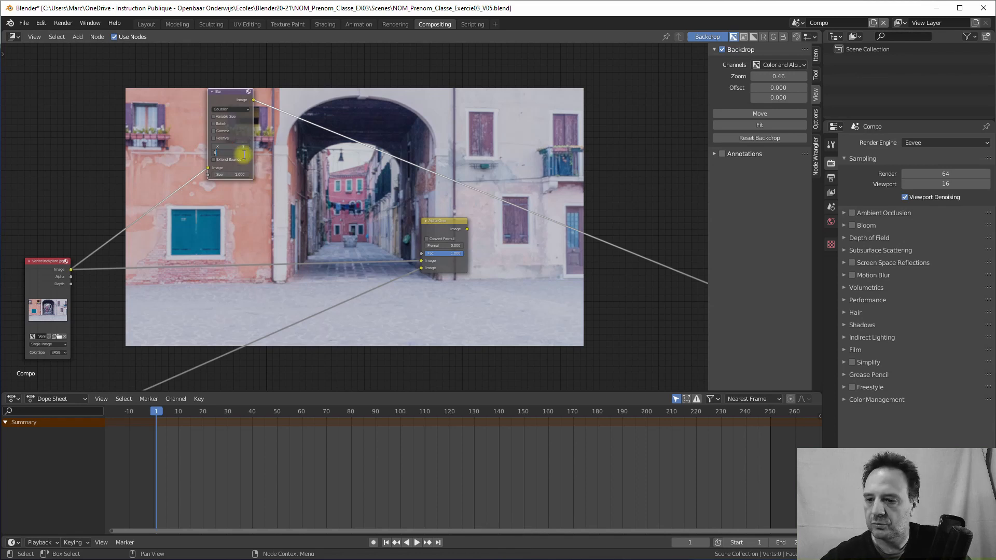
type("8")
key("Return")
- Shift the backplate image node slightly toward the Blur node and the Blur node closer to it, freeing space before Alpha Over
scroll(244, 177, "up", 1)
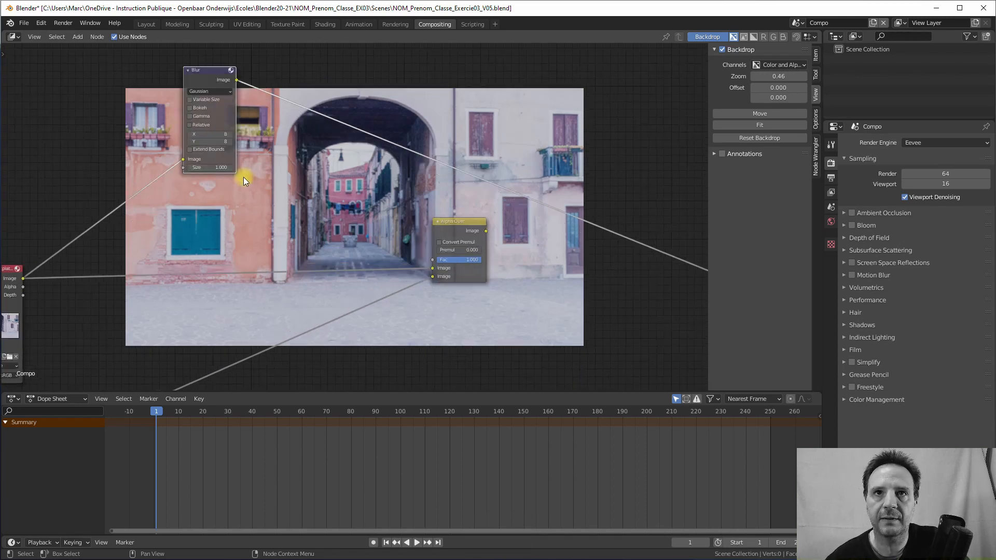
left_click_drag(197, 57, 220, 157)
scroll(275, 163, "down", 2)
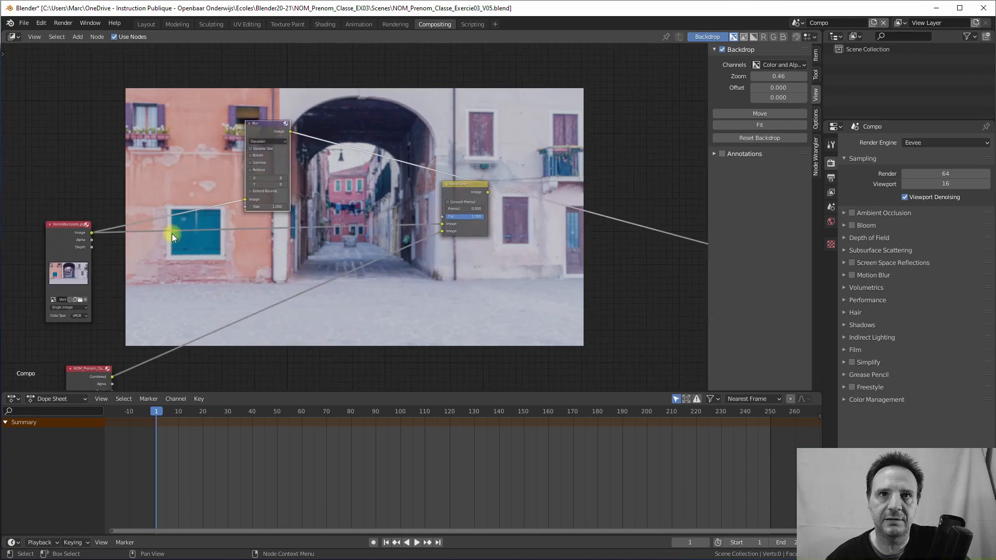
left_click_drag(60, 228, 73, 225)
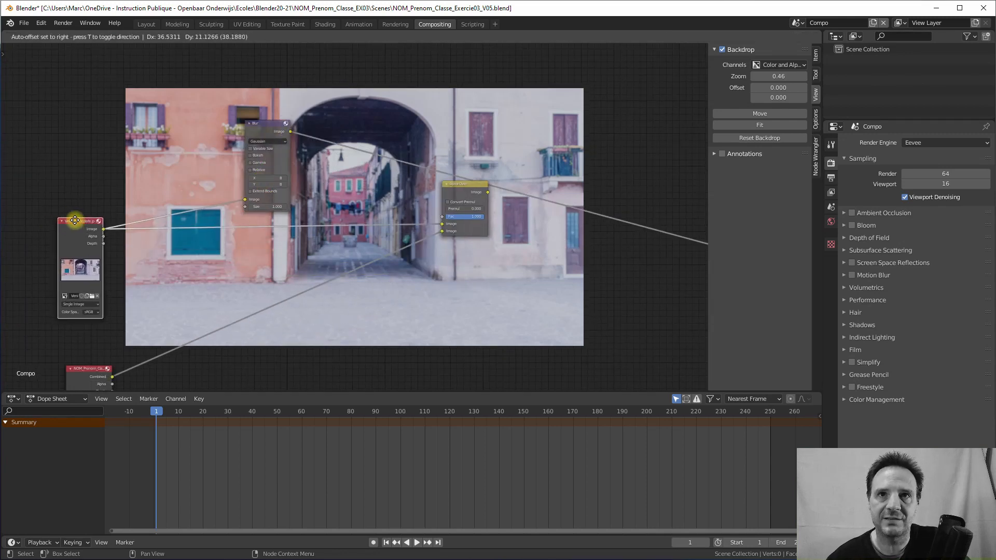
left_click_drag(250, 124, 211, 124)
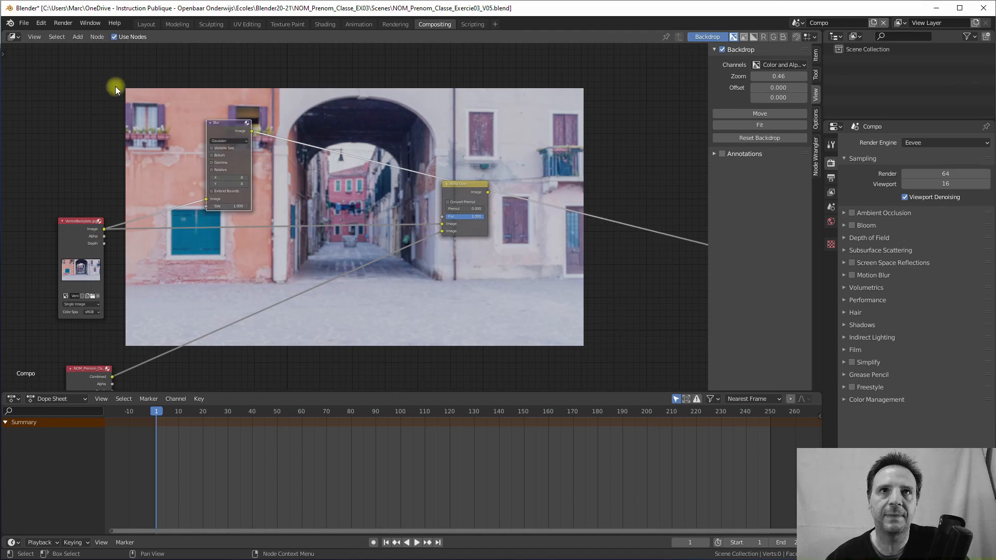
- Add a Mix node before Alpha Over, feed the blur into its first Image input and the backplate into its second, and preview it
left_click(78, 37)
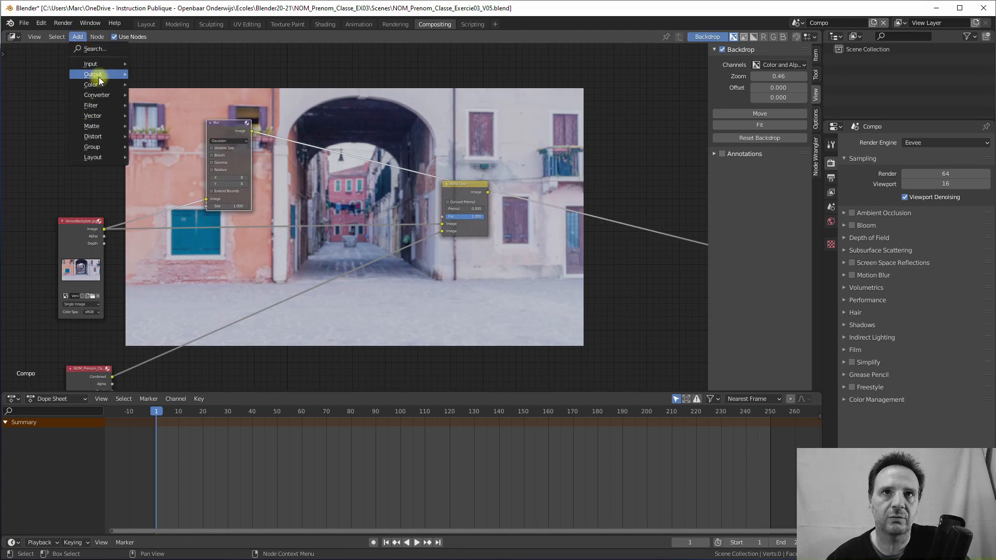
mouse_move(96, 85)
left_click(150, 174)
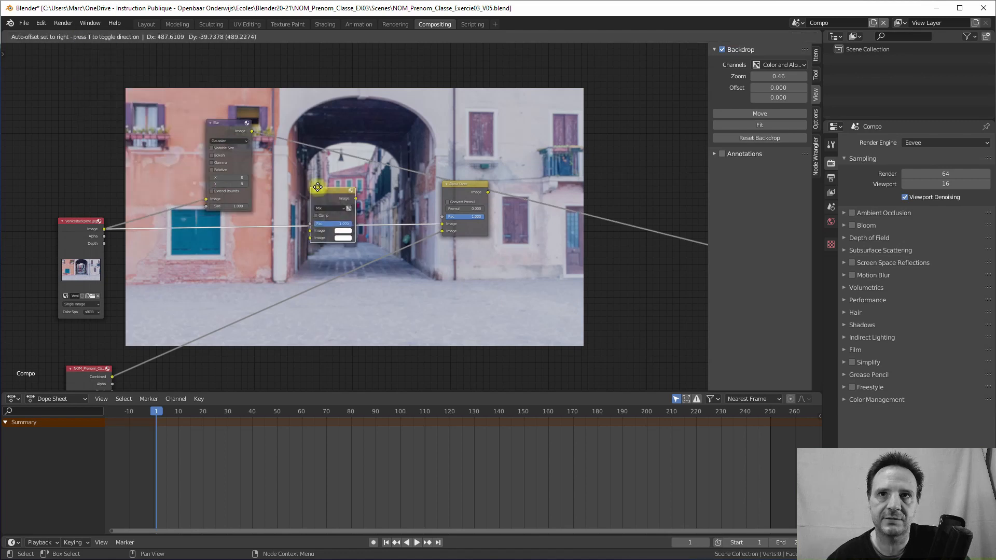
left_click(327, 167)
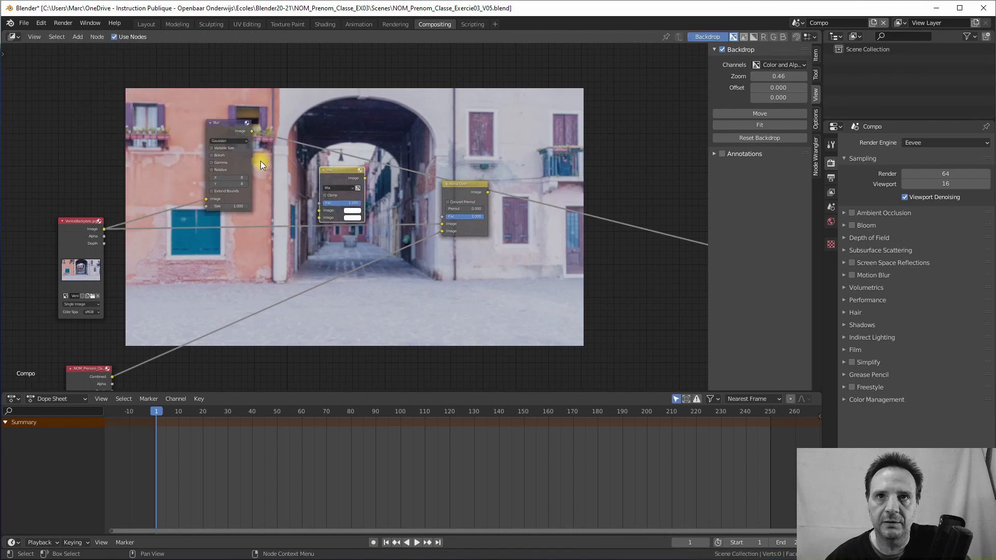
left_click_drag(252, 132, 311, 211)
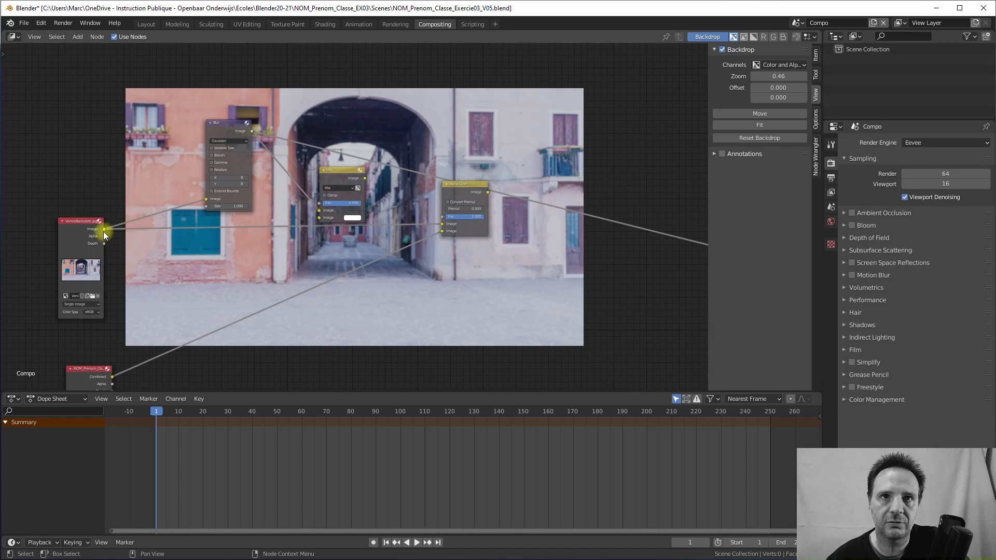
left_click_drag(105, 228, 319, 218)
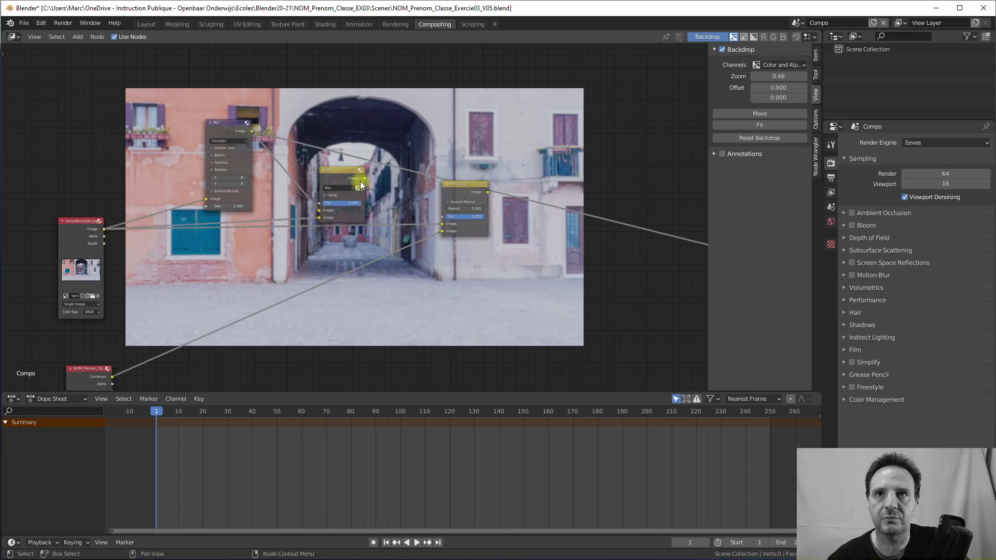
left_click(342, 171, "ctrl+shift")
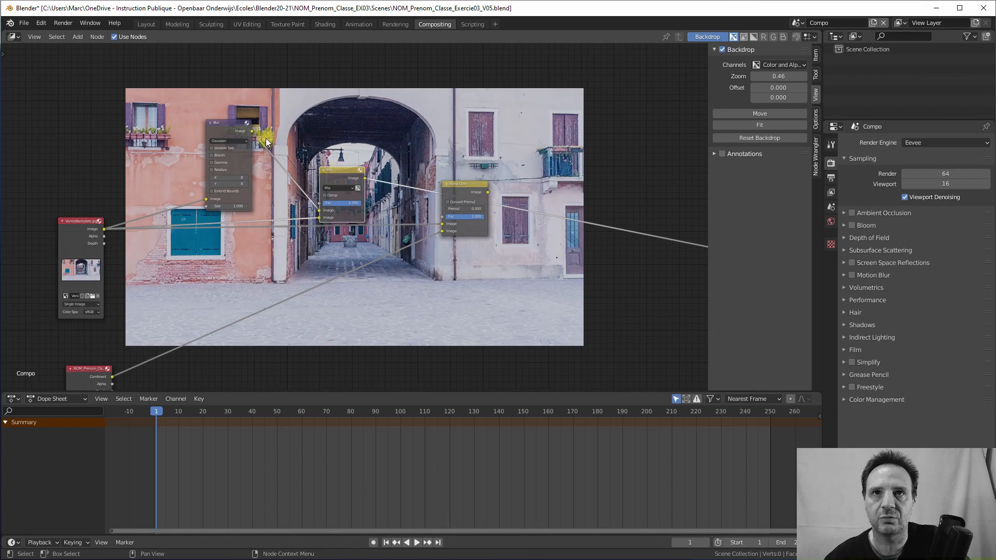
- Move the Blur node nearer the backplate node and the Mix node slightly up and away from Alpha Over
left_click_drag(219, 121, 175, 117)
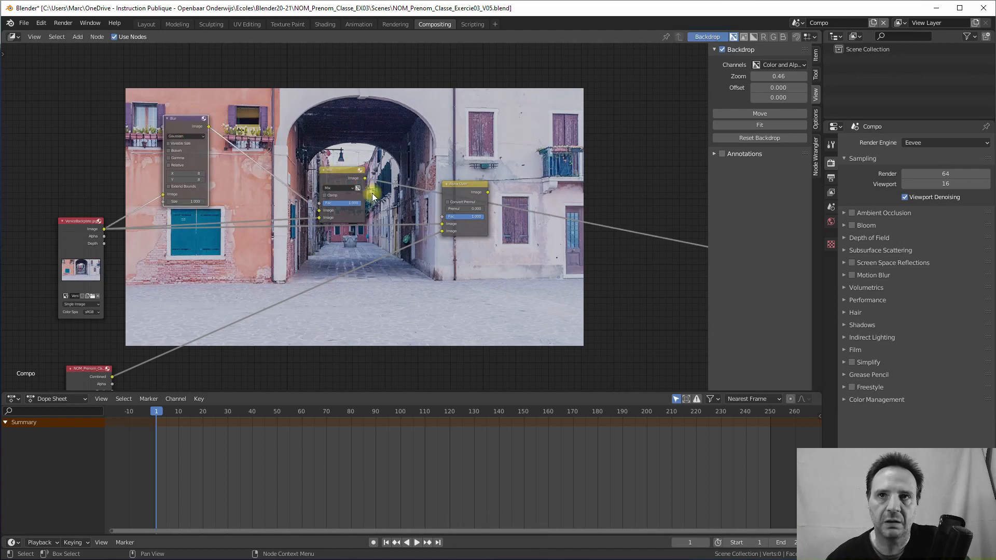
left_click_drag(357, 179, 340, 207)
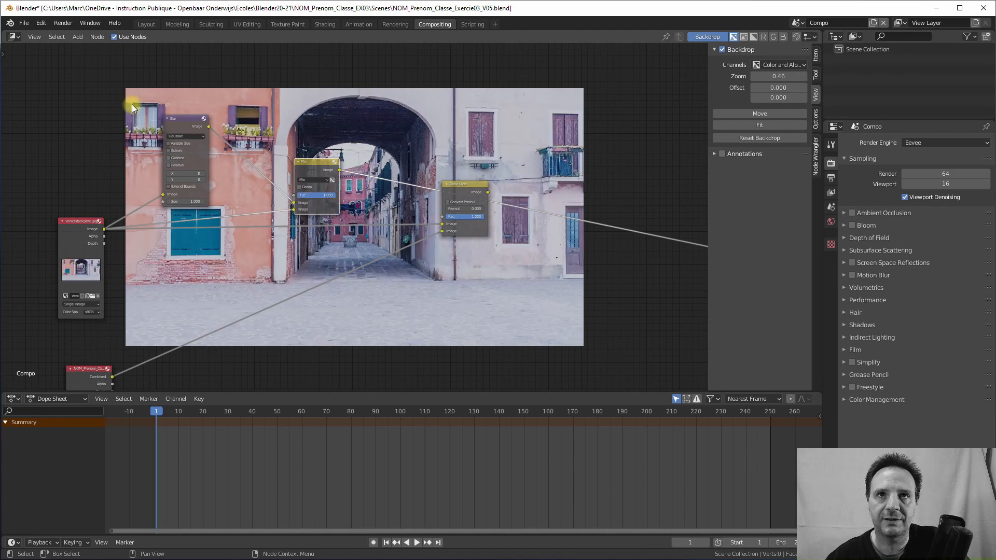
left_click_drag(180, 117, 165, 123)
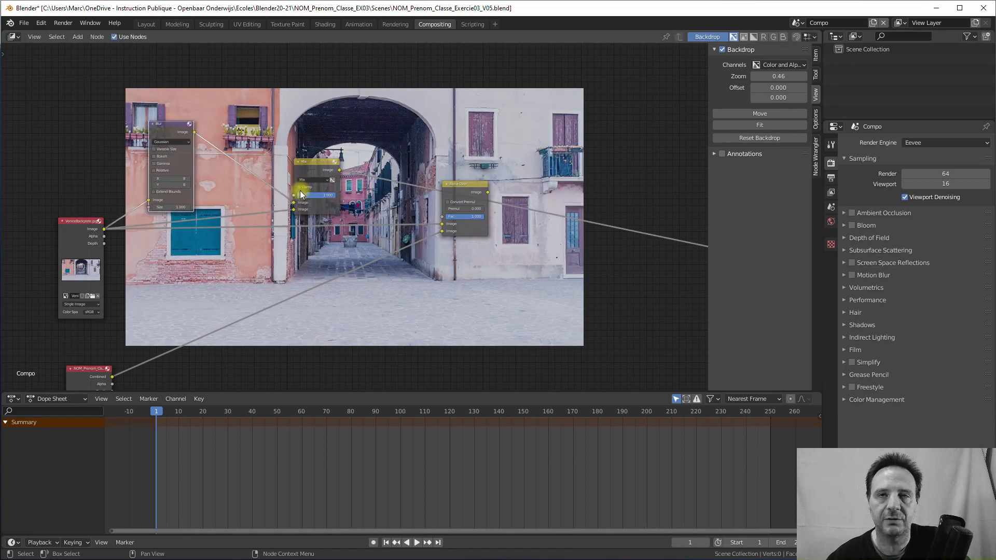
- Add a Mask input node above the Mix node and assign it the MaskDOFBckplt mask
middle_click_drag(141, 52, 148, 68)
left_click(78, 37)
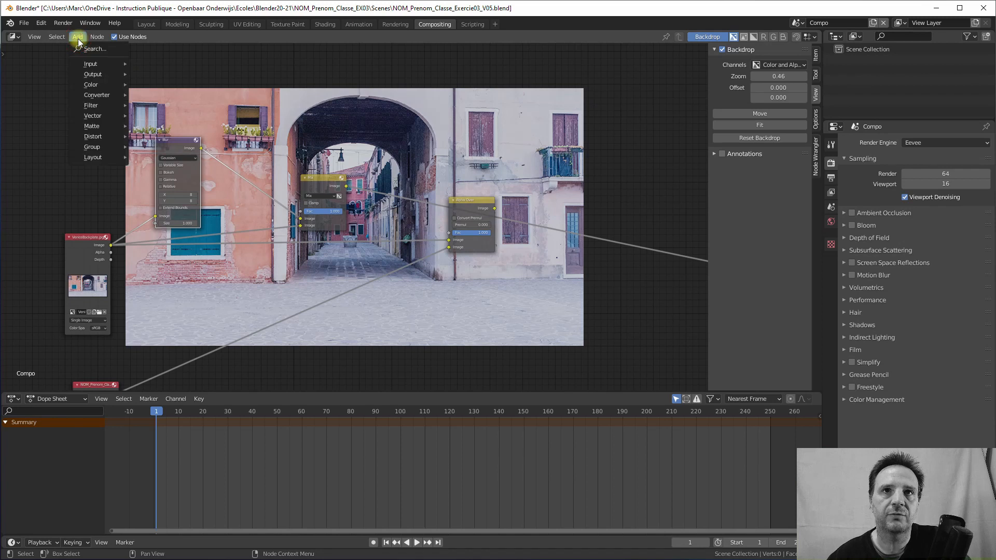
mouse_move(88, 64)
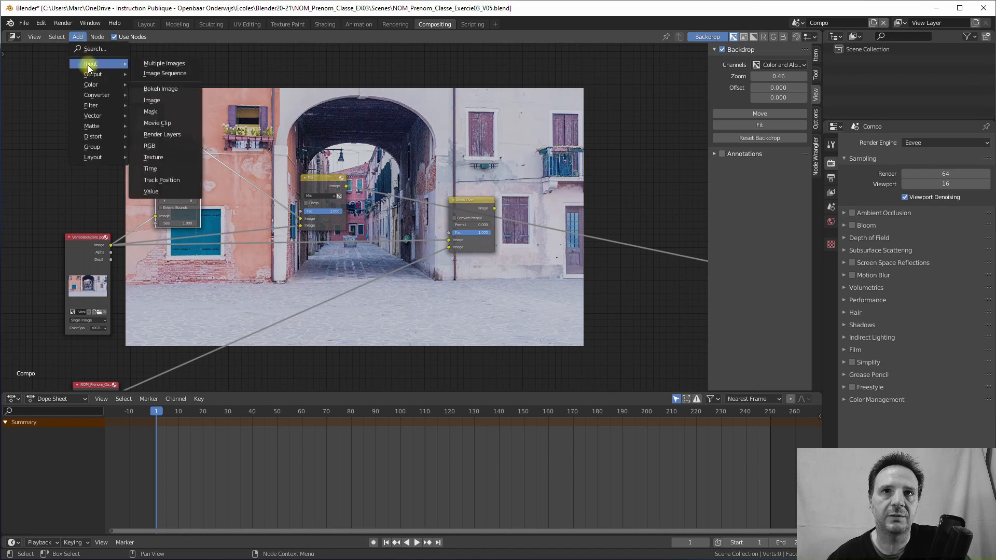
left_click(151, 112)
left_click(244, 107)
scroll(250, 117, "up", 2)
middle_click_drag(201, 92, 216, 177)
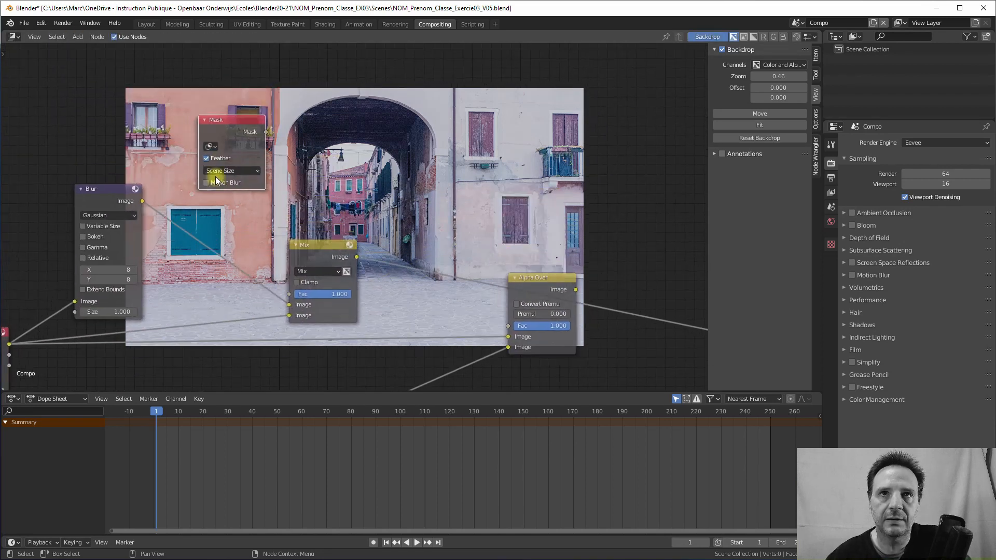
scroll(207, 152, "up", 2)
middle_click_drag(203, 142, 277, 166)
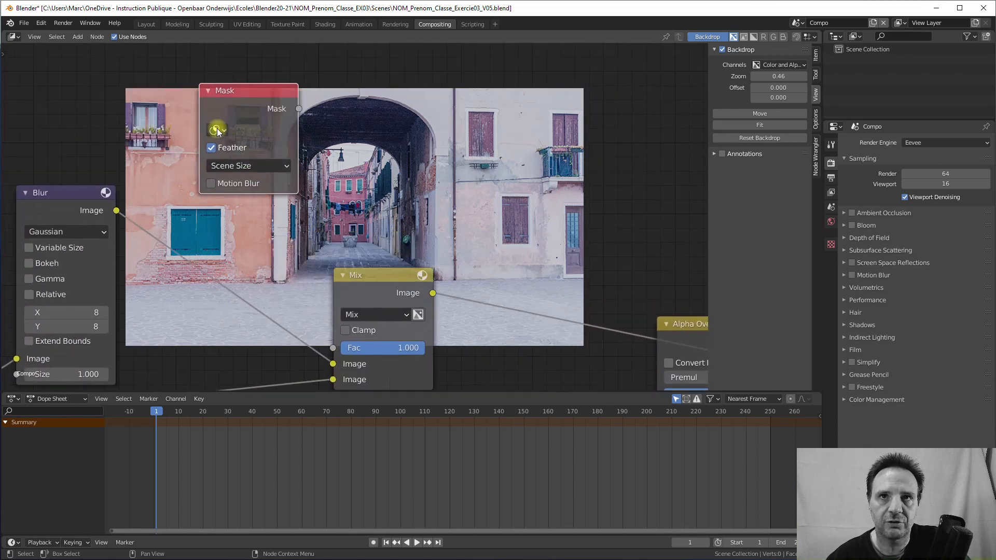
left_click(219, 126)
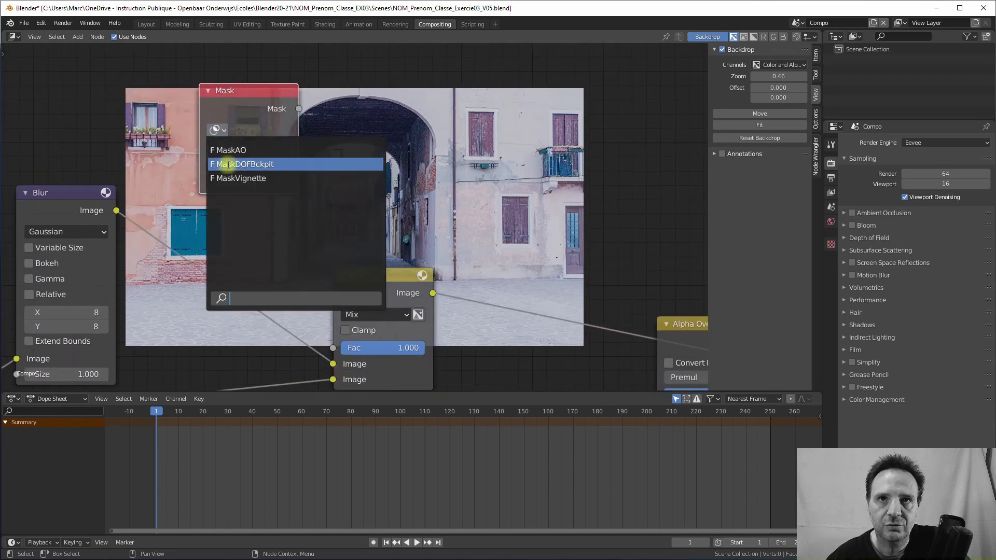
left_click(246, 164)
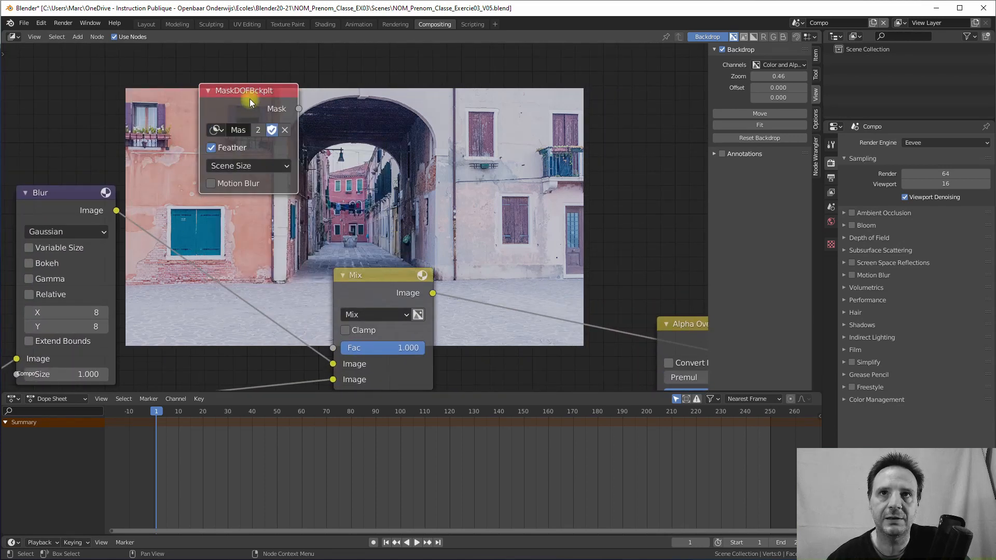
- Feed the mask into the Mix node's Fac input and swap its Image inputs so the backplate is first and the blur second
left_click_drag(250, 98, 332, 349)
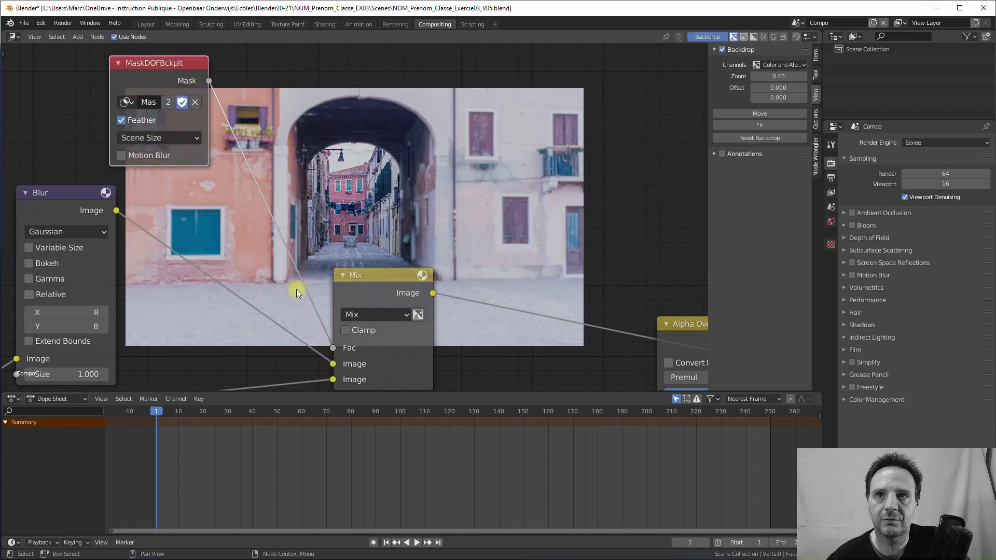
left_click_drag(330, 276, 333, 261)
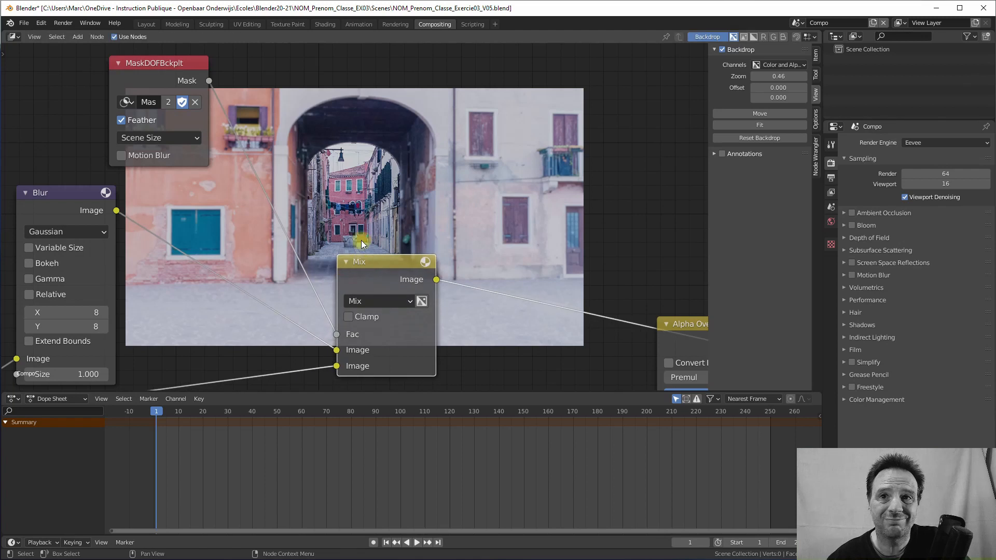
scroll(363, 192, "down", 2)
middle_click_drag(340, 169, 316, 167)
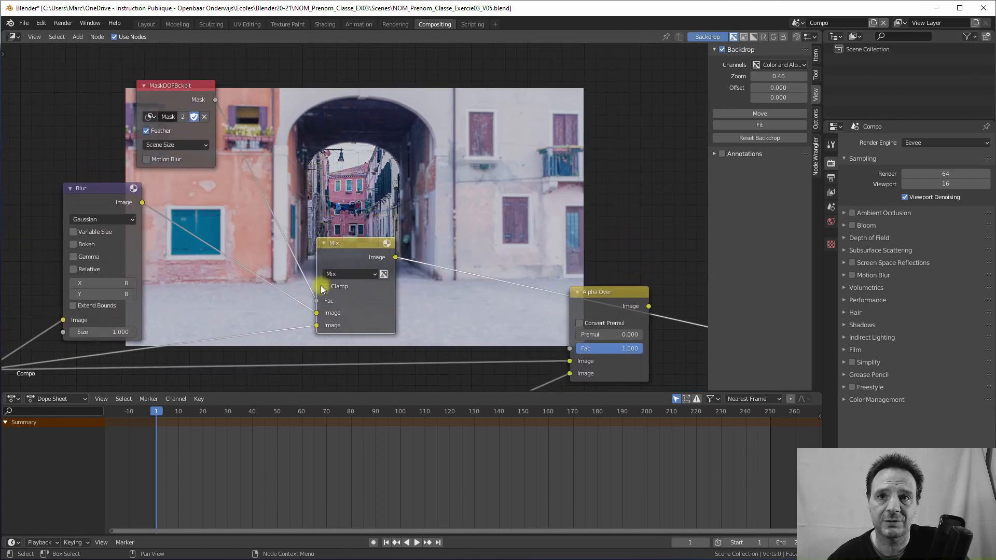
left_click_drag(313, 328, 315, 313)
scroll(348, 253, "down", 2)
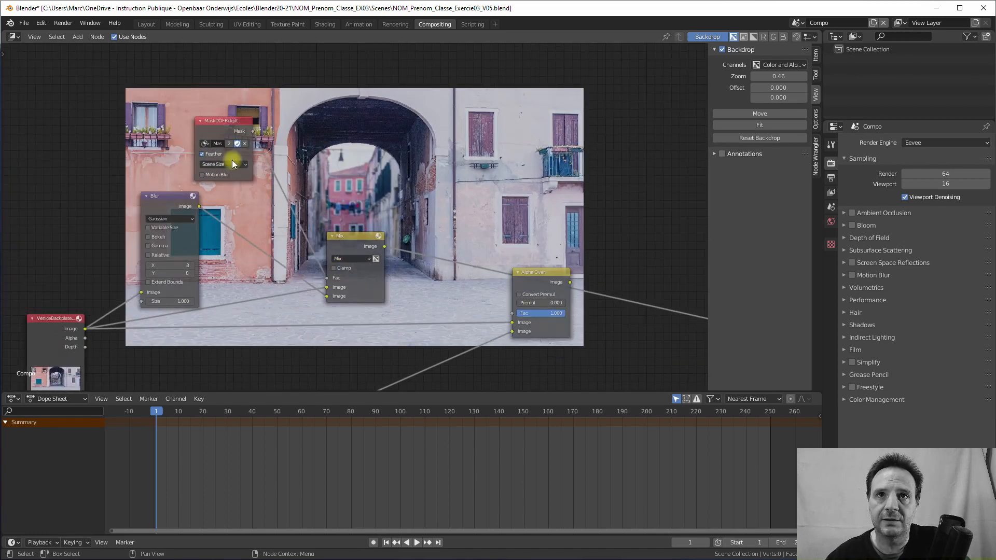
- Move the MaskDOFBckplt and Blur nodes farther from the Mix node to leave room between them
left_click_drag(224, 123, 152, 117)
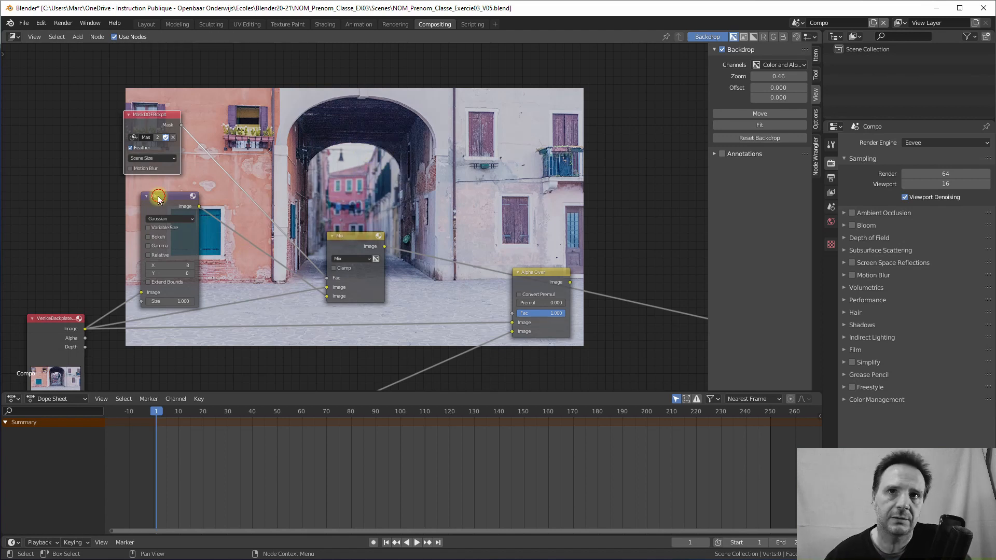
left_click_drag(158, 197, 138, 206)
middle_click_drag(196, 183, 214, 217)
mouse_move(170, 148)
left_mouse_down()
mouse_move(163, 155)
mouse_move(169, 149)
left_mouse_up()
- Insert a second Blur node on the link between the MaskDOFBckplt node and the Mix node's Fac input, raised above the link
left_click(79, 36)
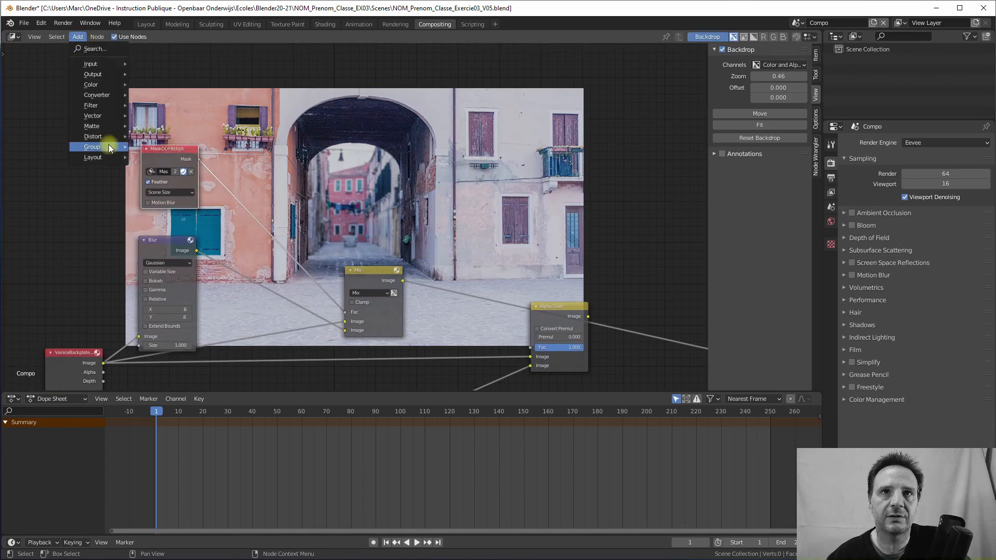
mouse_move(95, 106)
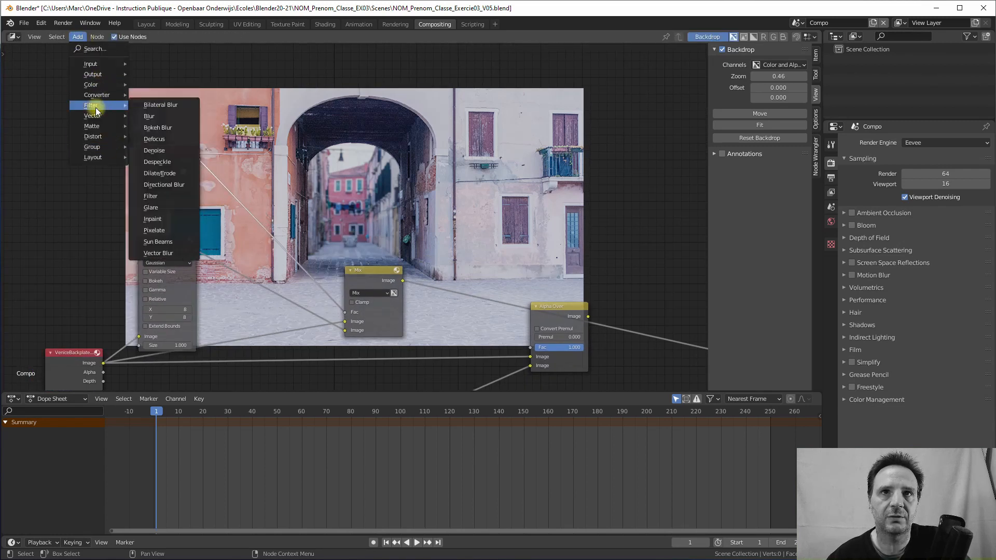
left_click(155, 118)
left_click(254, 161)
left_click_drag(254, 161, 263, 121)
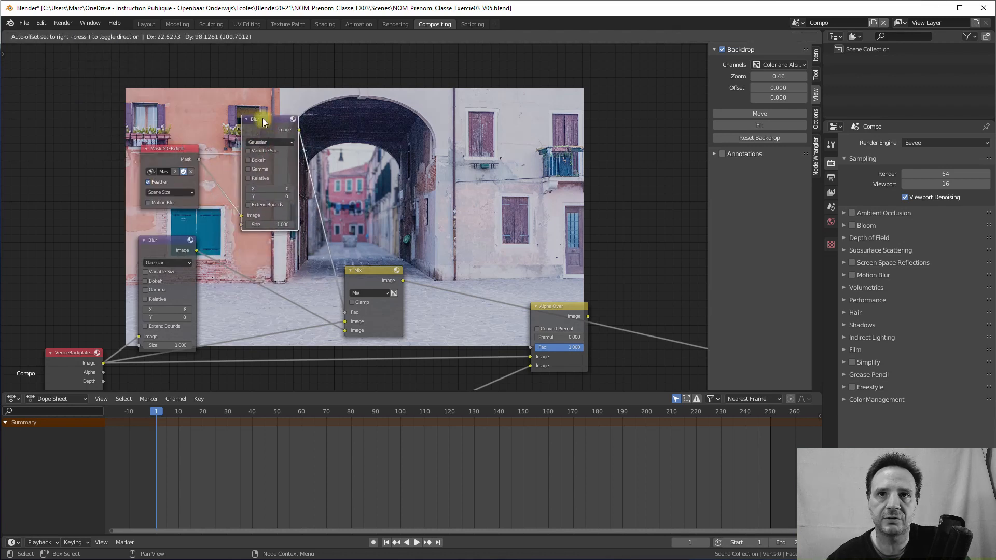
- Set the X and Y blur of the MaskDOFBckplt mask's Blur node to 80
left_click(274, 188)
type("80")
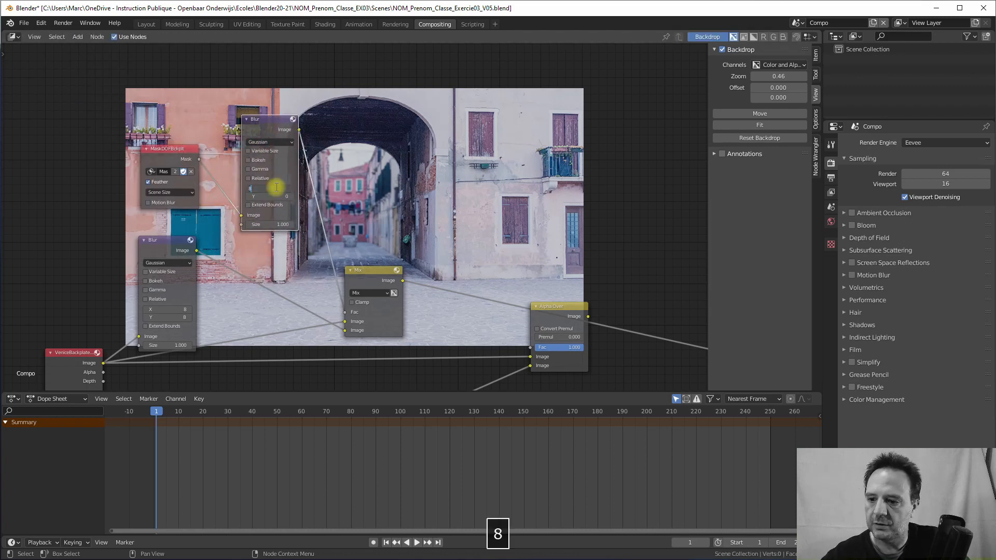
key("Return")
left_click(274, 194)
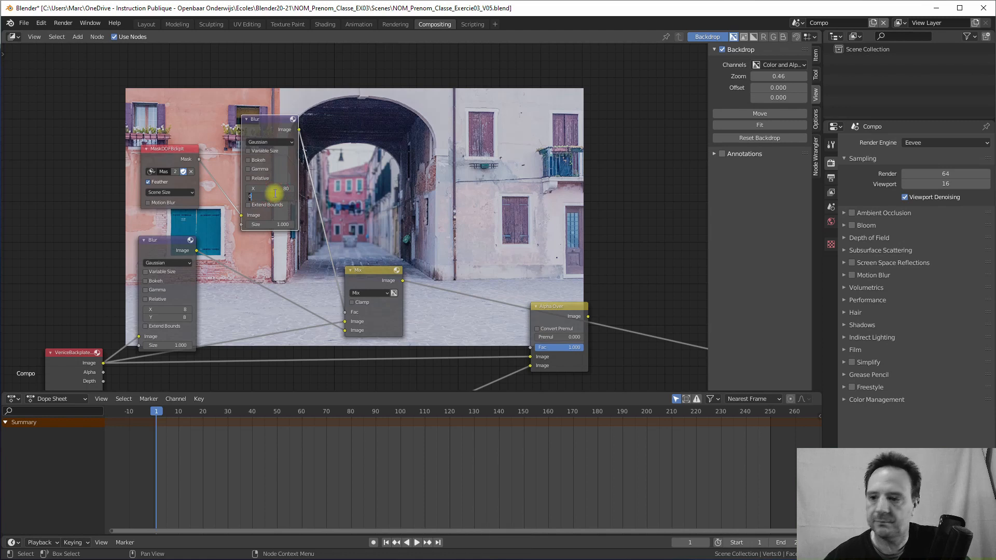
type("80")
key("Return")
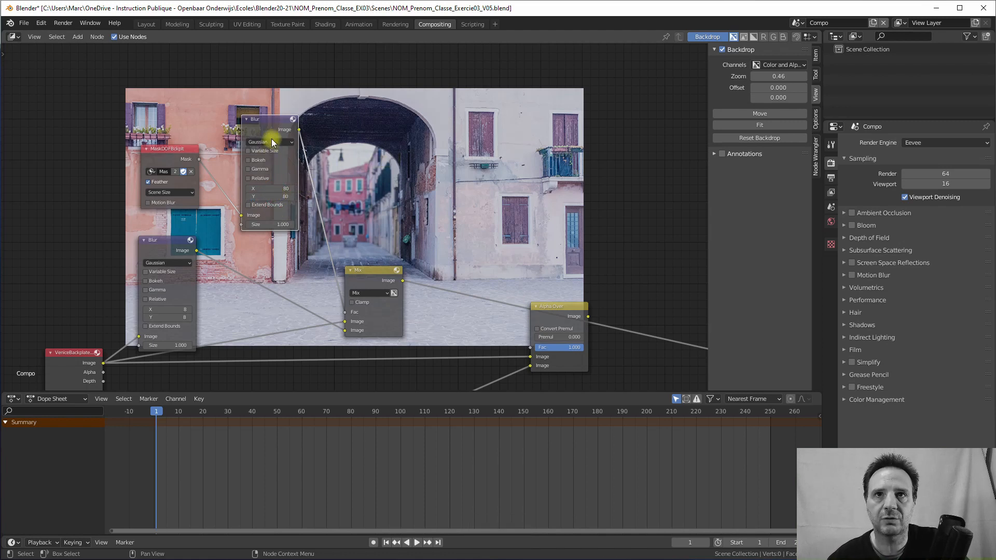
- Preview the mask's Blur node in the backdrop and set its X and Y blur to 120
left_click_drag(270, 121, 269, 117)
left_click(269, 118, "ctrl+shift")
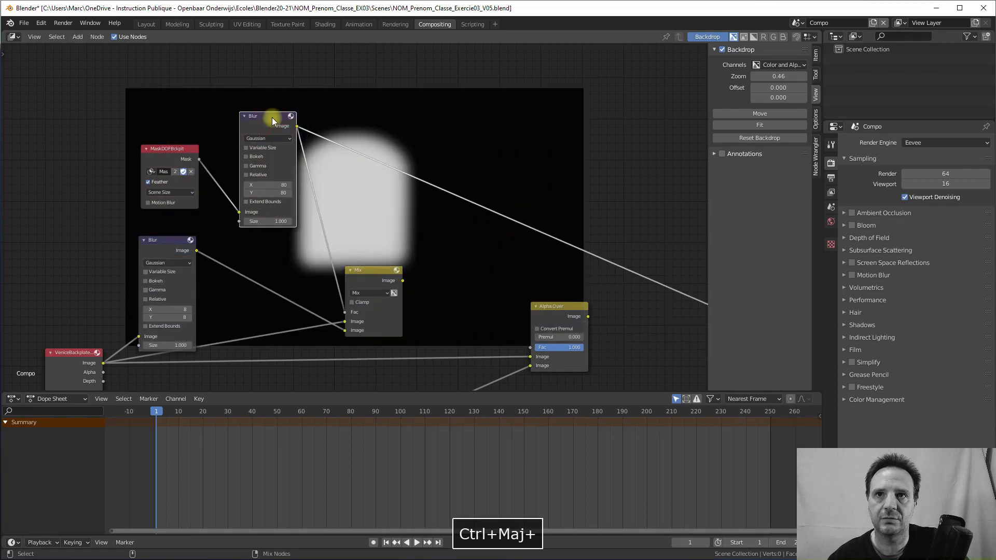
left_click(265, 185)
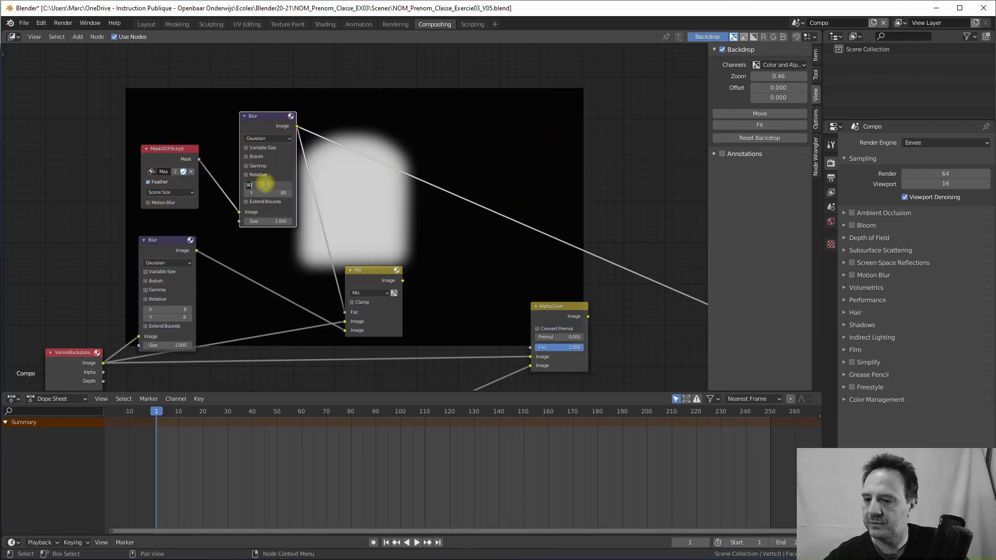
type("120")
key("Return")
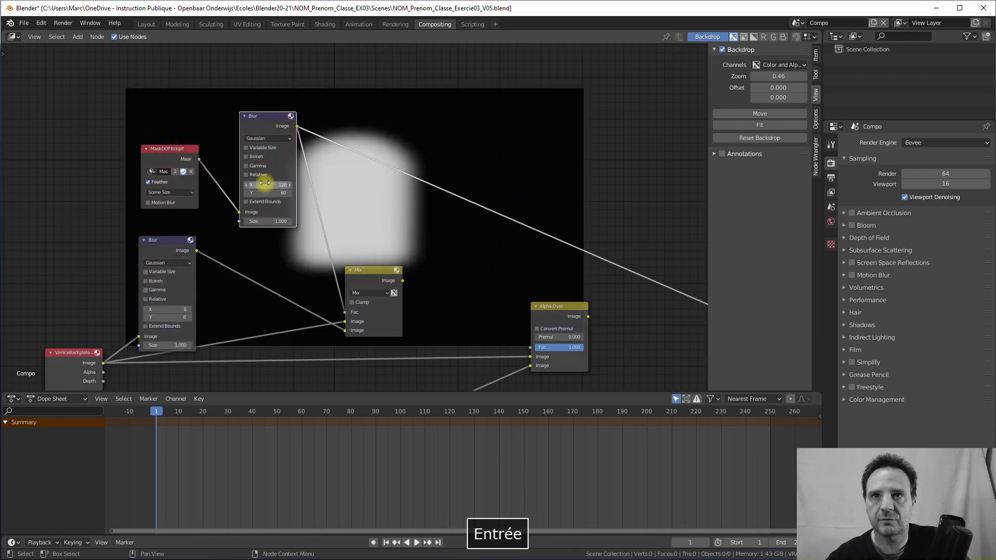
left_click(275, 193)
type("120")
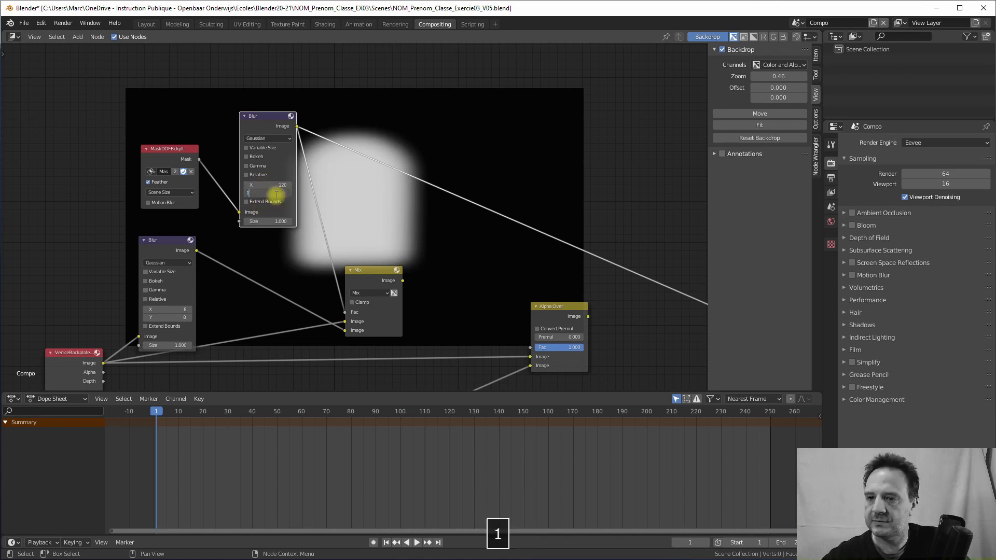
key("Return")
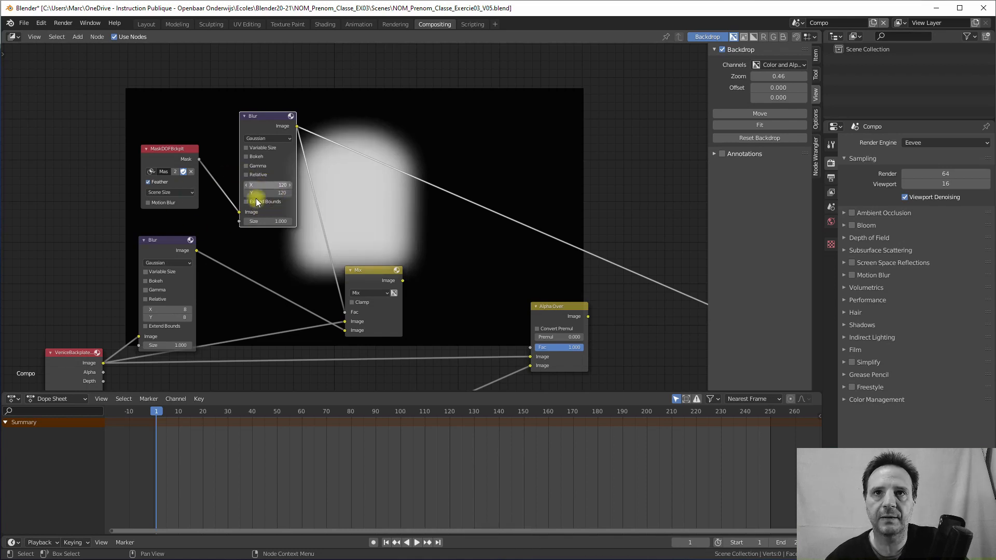
- Preview the Mix node's result in the backdrop and move the Alpha Over node farther from it
left_click(369, 270, "ctrl+shift")
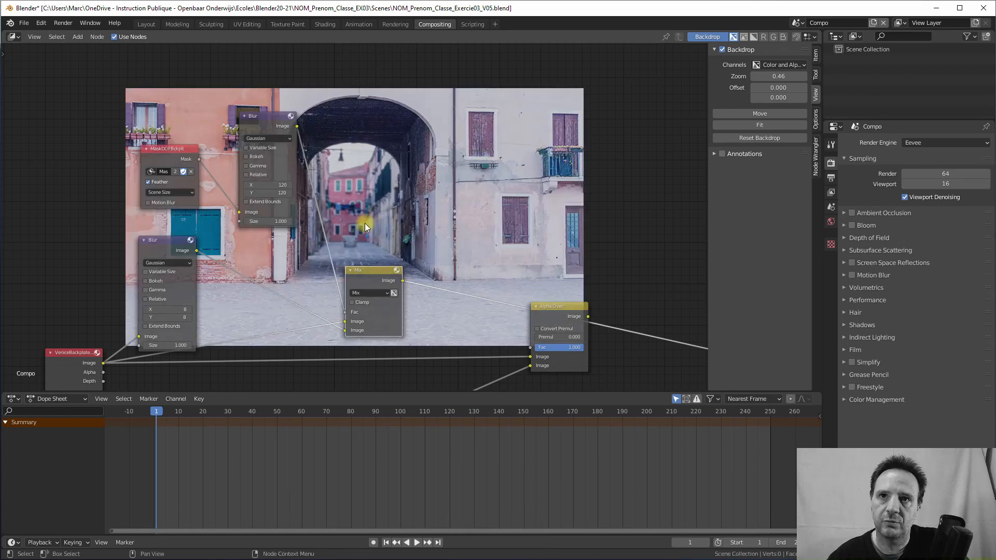
scroll(219, 278, "down", 3)
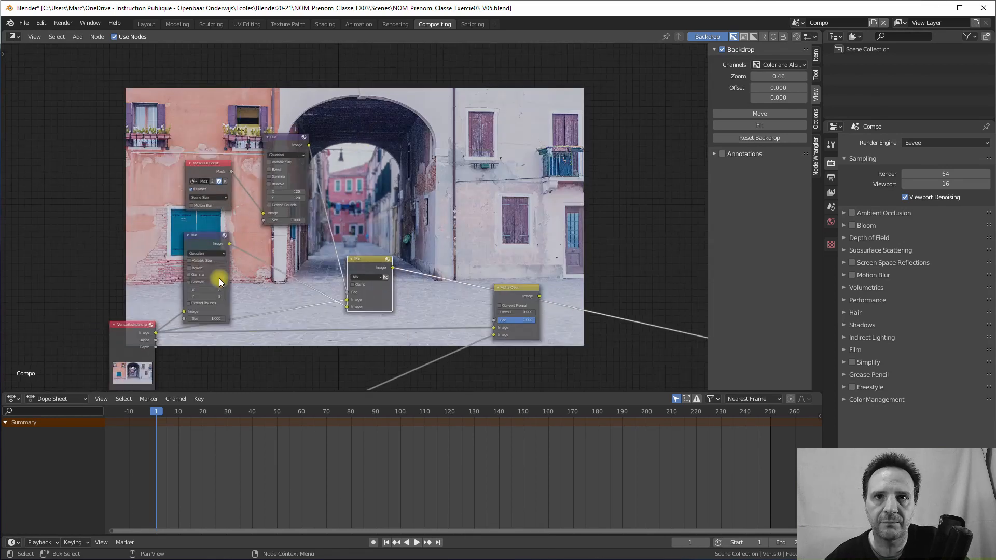
middle_click_drag(220, 278, 265, 237)
scroll(239, 249, "up", 4)
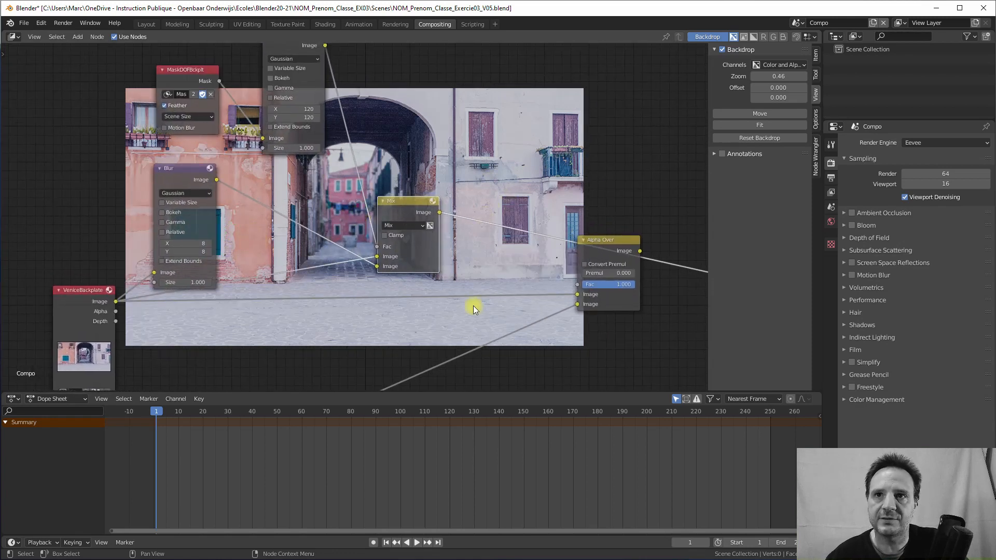
middle_click_drag(471, 233, 244, 207)
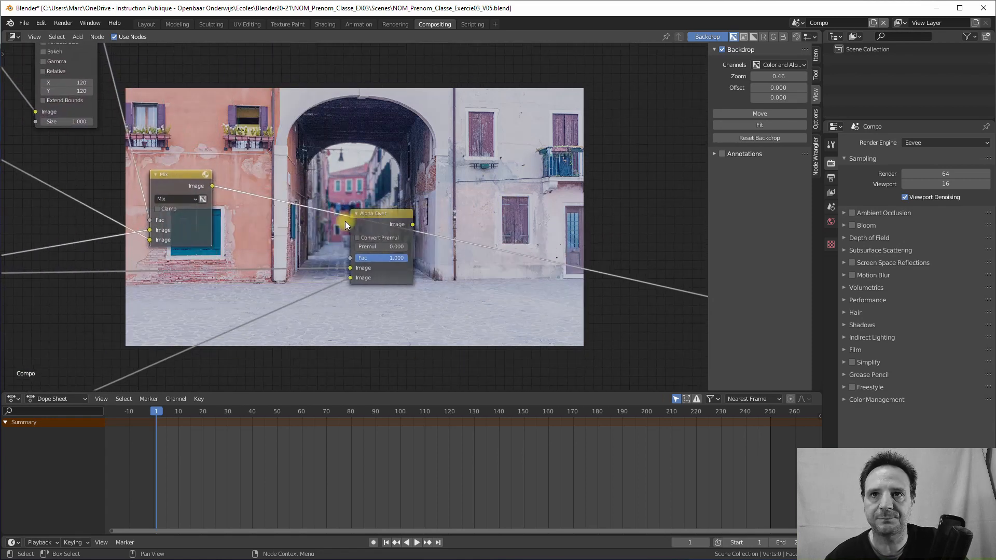
scroll(358, 231, "down", 4)
left_click_drag(371, 217, 437, 255)
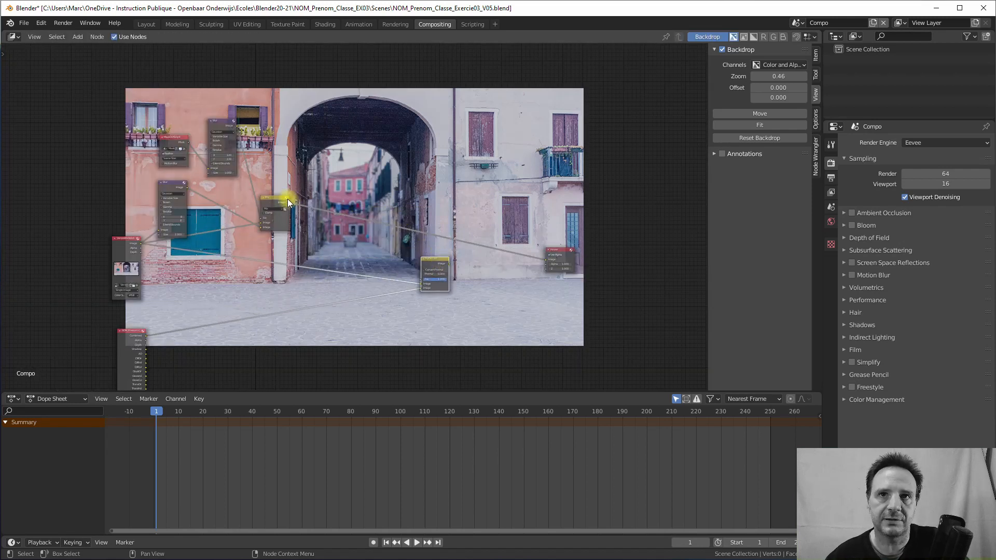
- Tidy the backplate, mask, both Blur and Mix nodes into a compact layout, with the mask branch above the backplate branch
middle_click_drag(299, 183, 338, 201)
left_click_drag(162, 260, 163, 266)
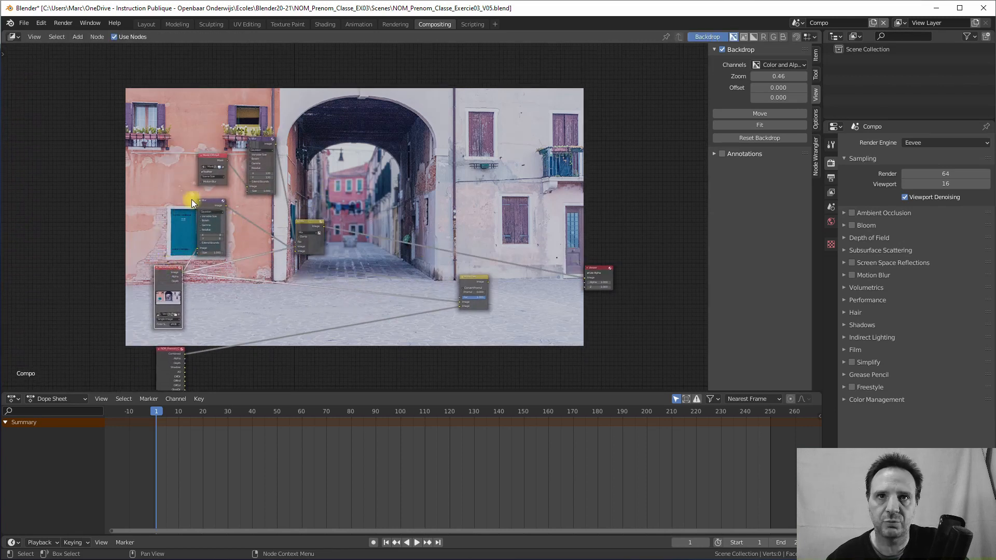
left_click_drag(207, 206, 217, 245)
left_click_drag(312, 223, 315, 240)
left_click_drag(258, 136, 272, 182)
left_click_drag(211, 155, 166, 195)
middle_click_drag(214, 218, 160, 221)
left_click_drag(253, 194, 252, 164)
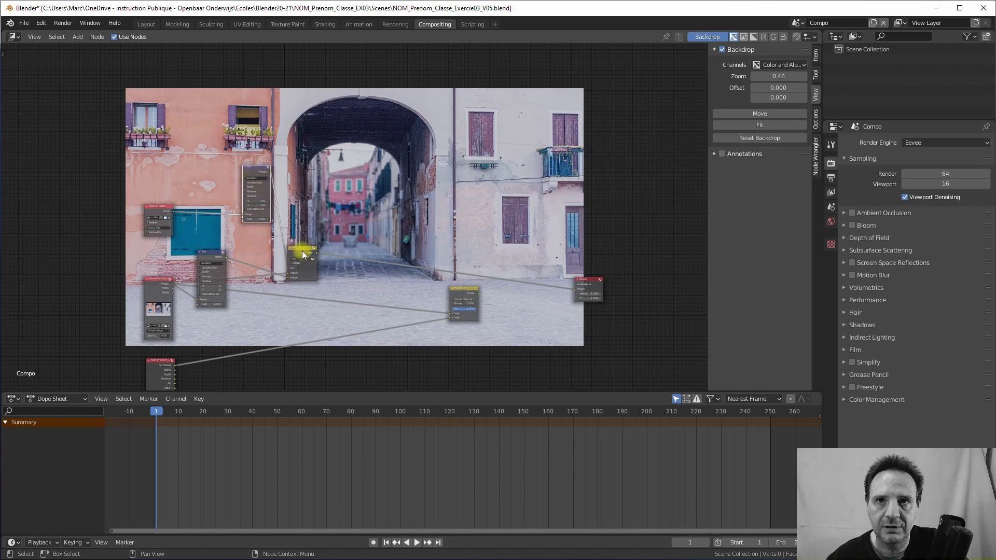
left_click_drag(304, 254, 302, 232)
- Bring the Alpha Over node closer to the Mix node and move the Viewer node level with the Mix output
scroll(300, 300, "down", 1)
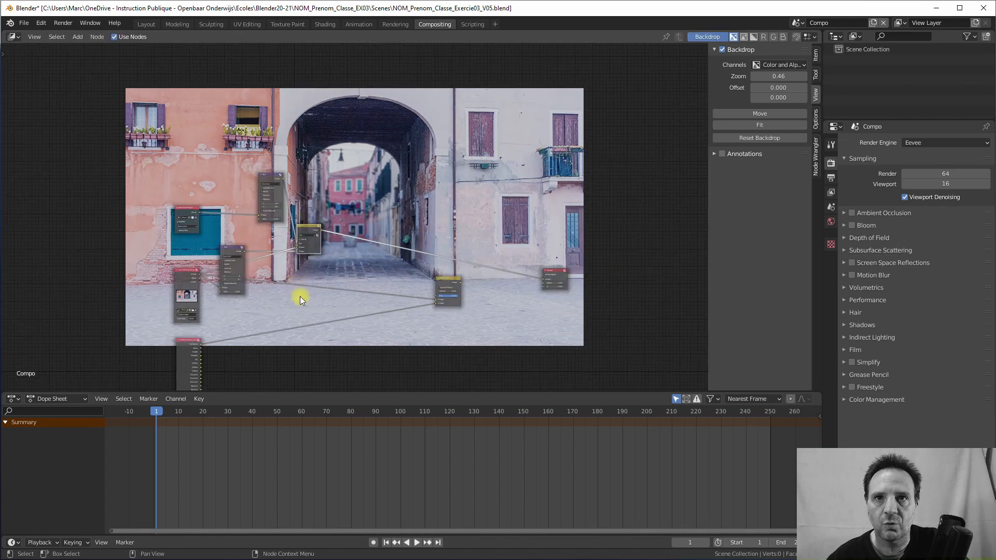
middle_click_drag(300, 297, 268, 308)
left_click_drag(419, 296, 378, 278)
middle_click_drag(378, 278, 323, 303)
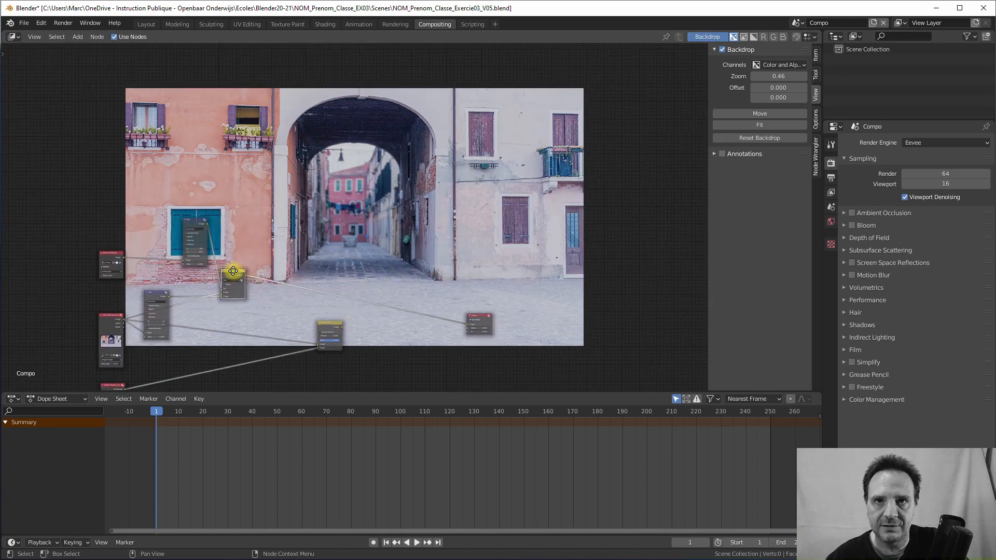
left_click_drag(233, 271, 234, 271)
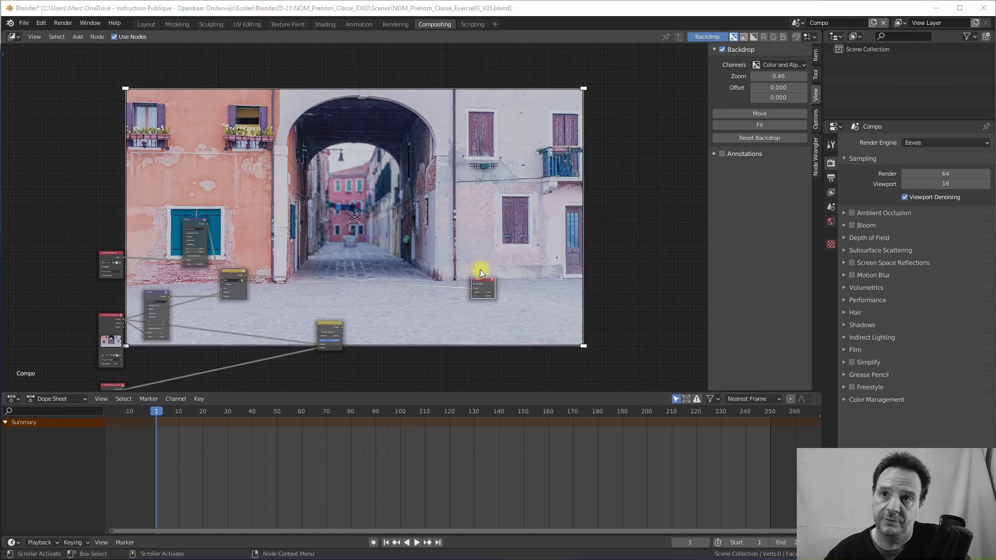
left_click_drag(479, 285, 486, 276)
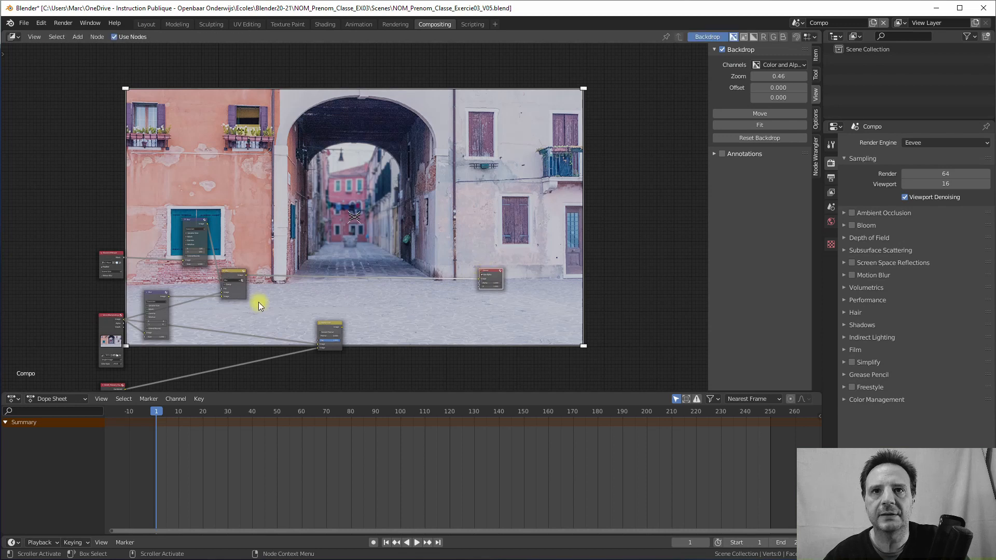
- Insert an RGB Curves node on the link between the Mix and Viewer nodes, raised slightly above it
left_click(238, 275)
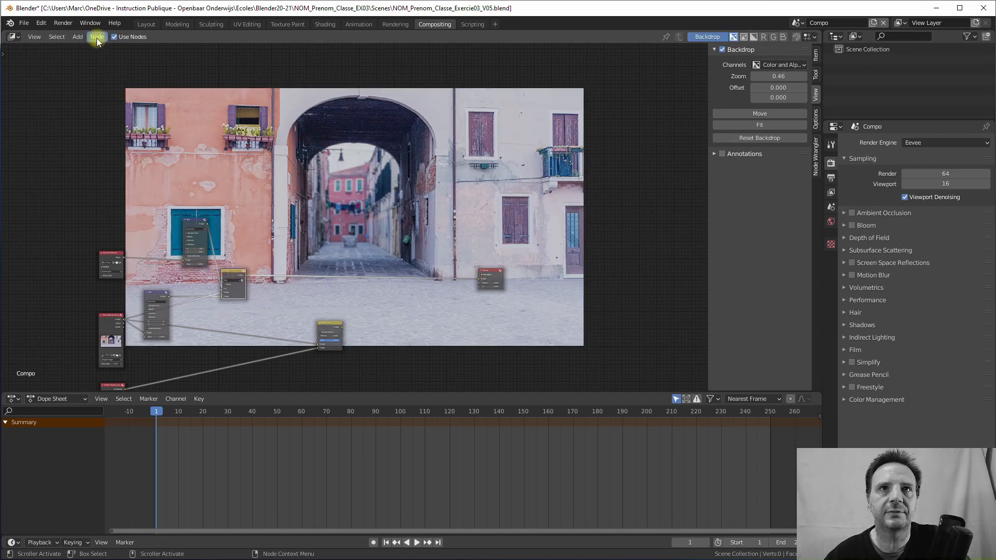
left_click(78, 36)
mouse_move(99, 82)
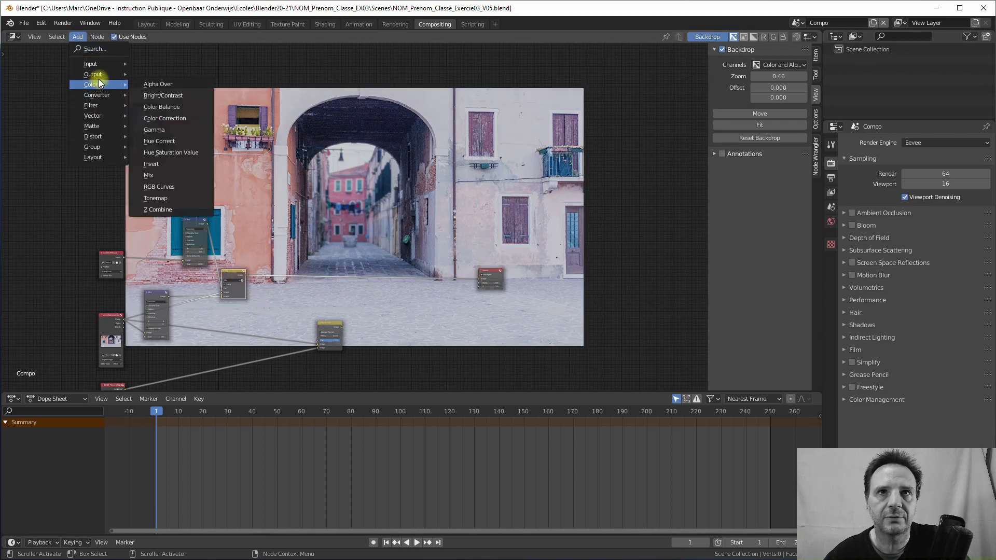
left_click(161, 186)
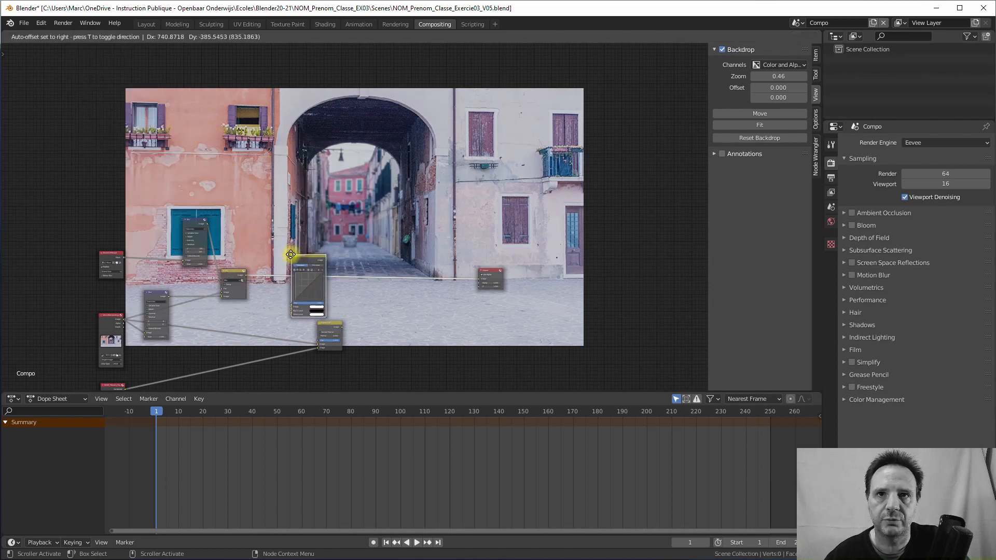
left_click(300, 262)
middle_click_drag(289, 274, 313, 216)
left_click_drag(310, 215, 317, 187)
- Darken the backplate by pulling the combined RGB curve down at a control point at about X 0.61
scroll(324, 238, "up", 1)
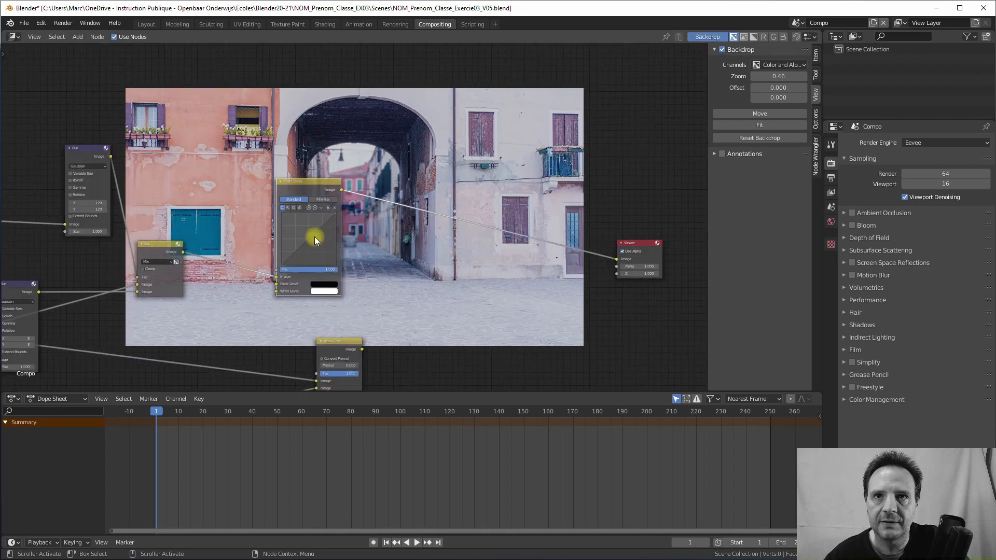
left_click_drag(313, 236, 314, 247)
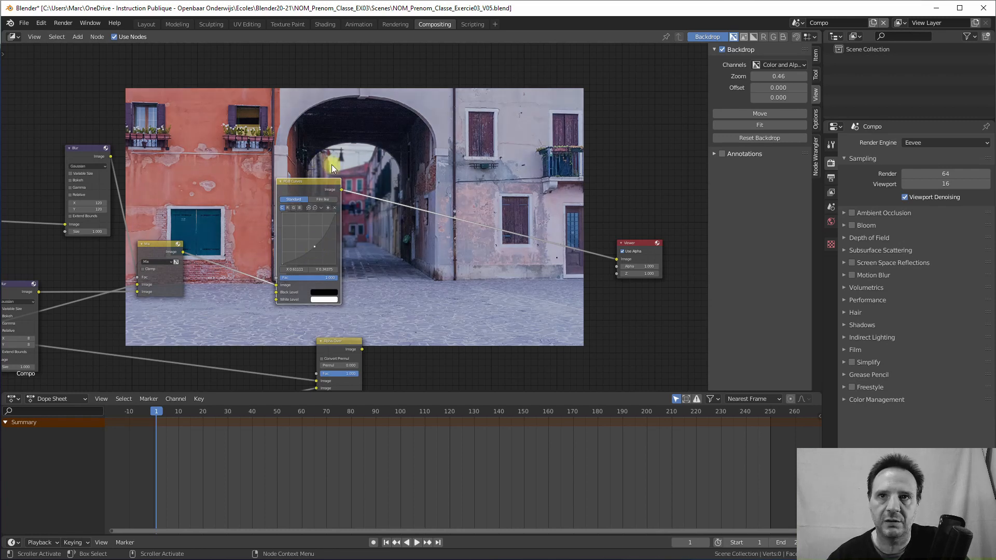
left_click_drag(314, 248, 315, 246)
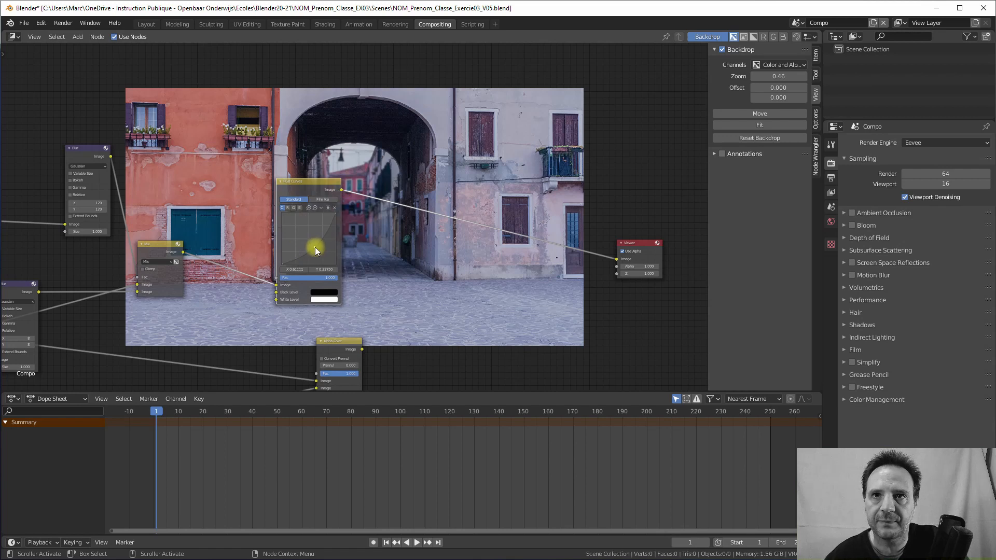
- Slightly raise the red channel curve with a control point near its middle, and switch back to the combined curve
left_click(288, 208)
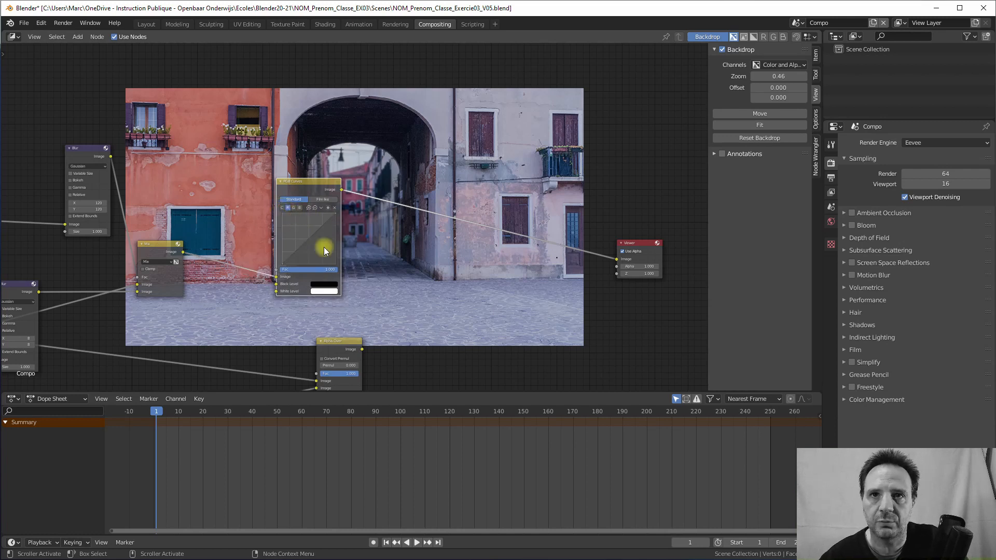
left_click(308, 239)
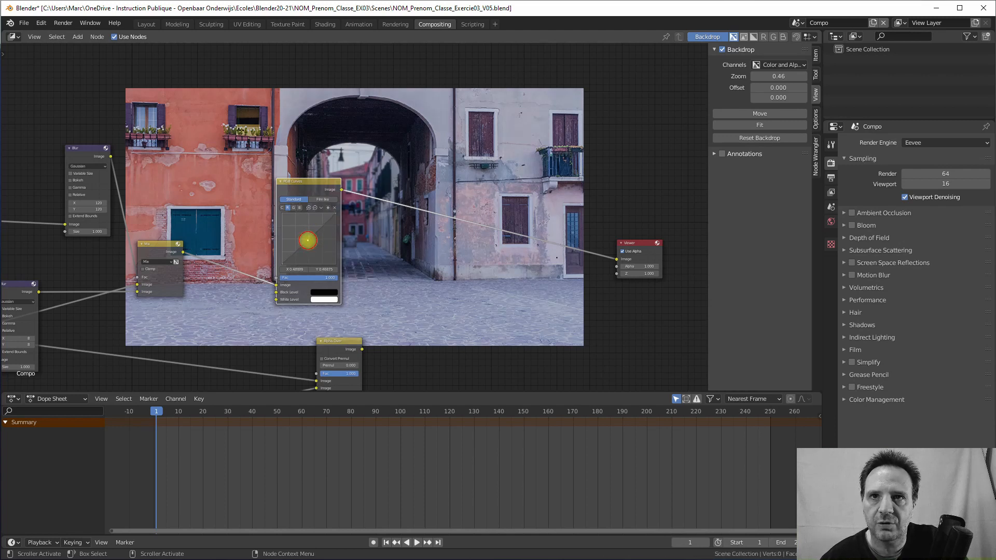
left_click_drag(308, 240, 307, 240)
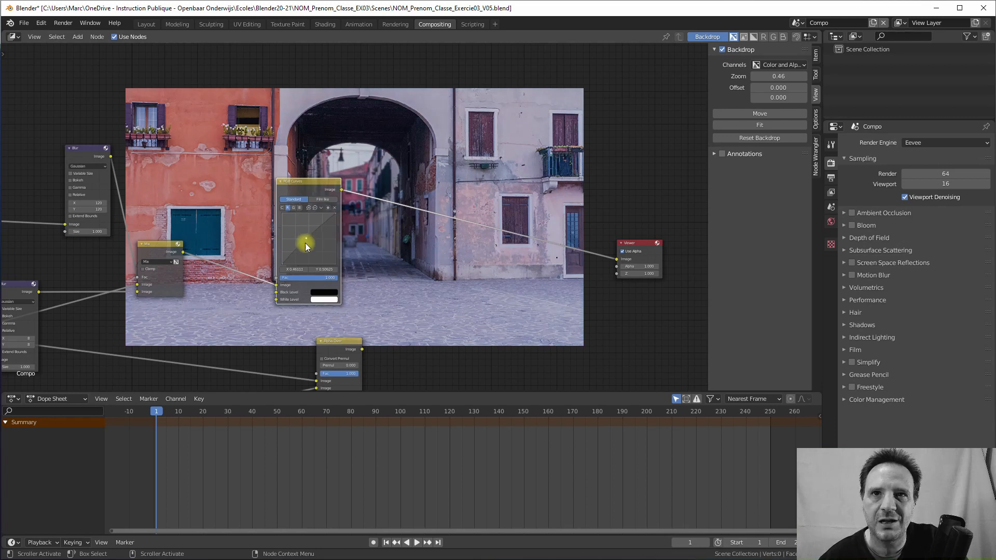
left_click(283, 208)
scroll(372, 284, "down", 1)
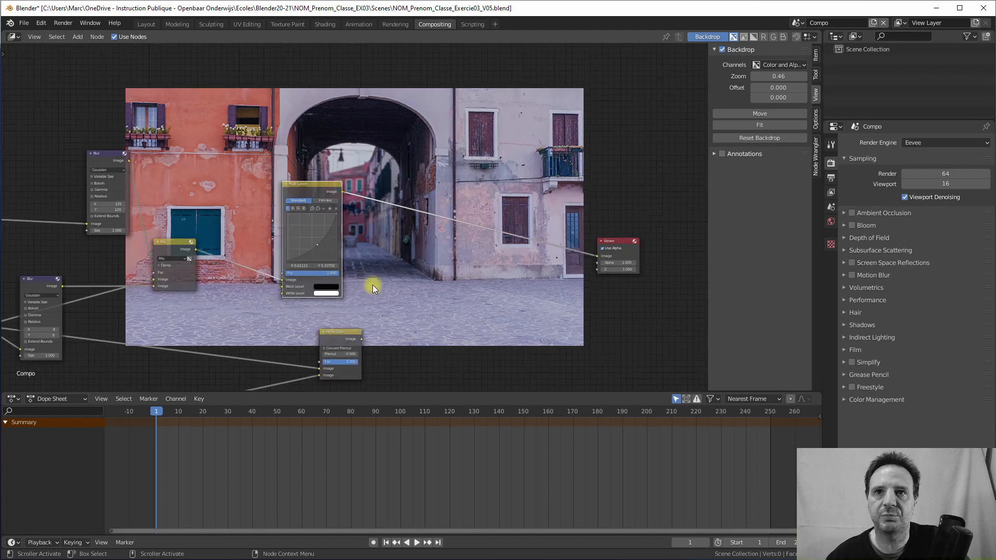
- Move the RGB Curves node closer to the Mix node and shift the Alpha Over node farther along the chain
middle_click_drag(373, 285, 330, 249)
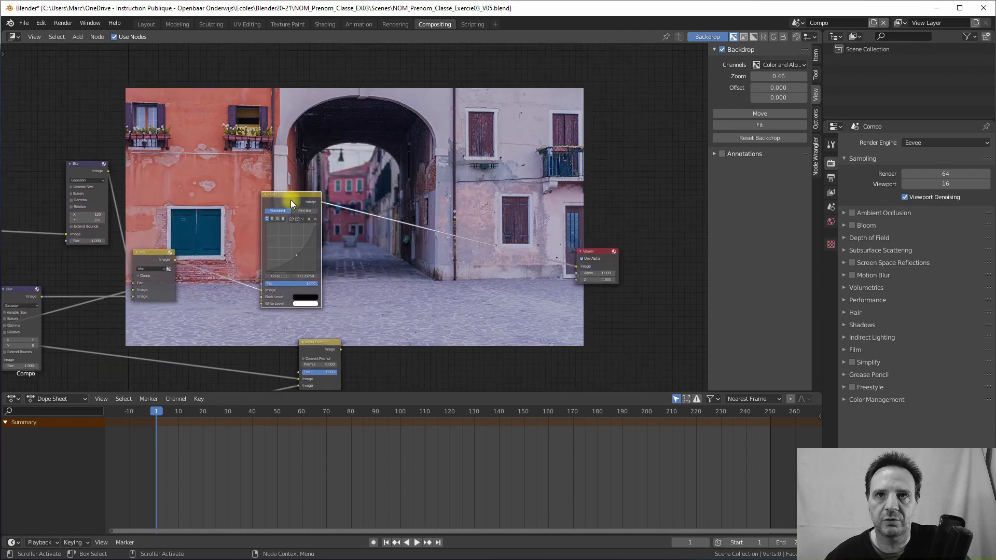
left_click_drag(290, 201, 248, 198)
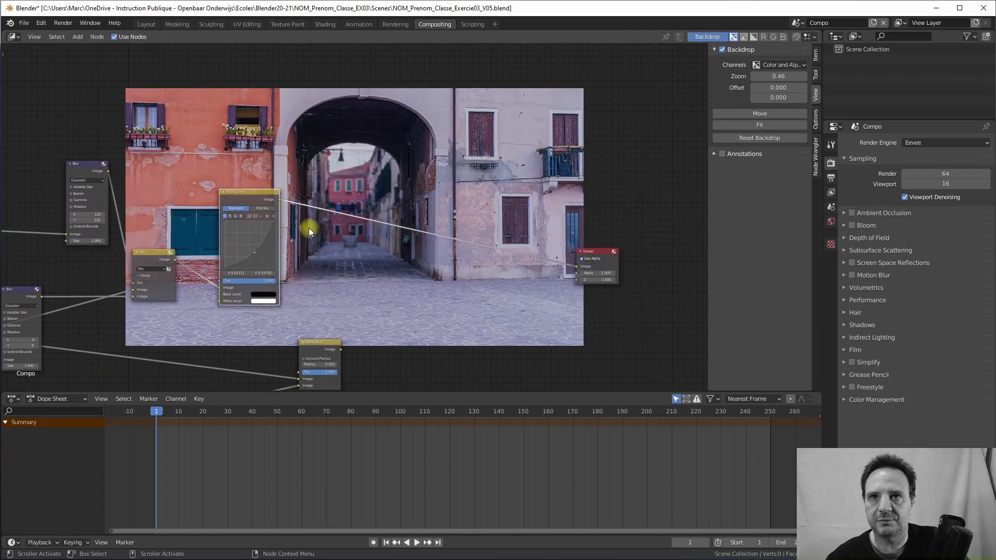
scroll(331, 236, "down", 2)
middle_click_drag(381, 227, 440, 143)
mouse_move(256, 246)
middle_mouse_down()
mouse_move(294, 212)
mouse_move(309, 213)
mouse_move(256, 249)
mouse_move(260, 239)
middle_mouse_up()
left_click_drag(418, 192, 514, 190)
mouse_move(98, 182)
left_mouse_down()
mouse_move(107, 177)
mouse_move(104, 187)
left_mouse_up()
middle_click_drag(275, 165, 163, 197)
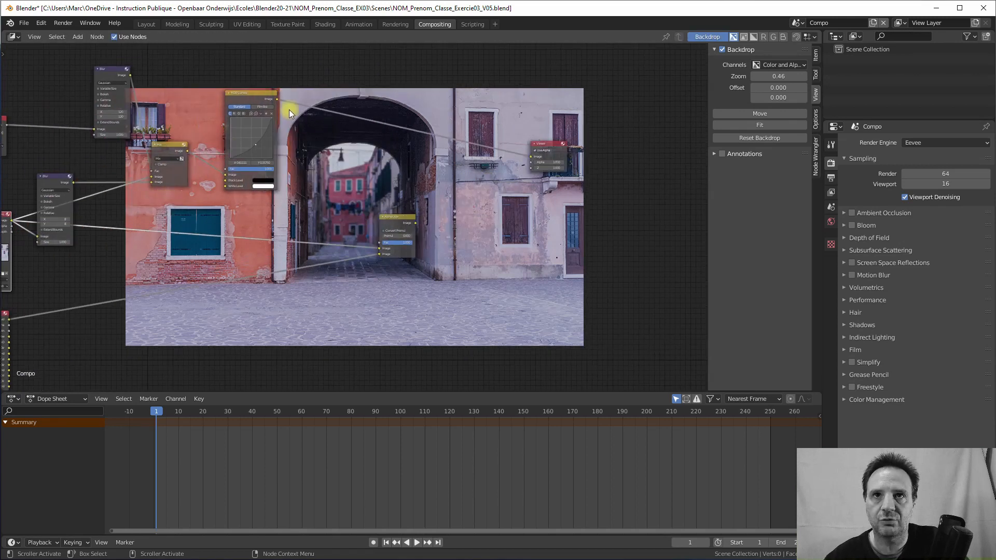
- Connect the RGB Curves output to Alpha Over's first Image input, preview Alpha Over, and place it just before the Viewer
left_click_drag(277, 100, 378, 249)
left_click(403, 226, "ctrl+shift")
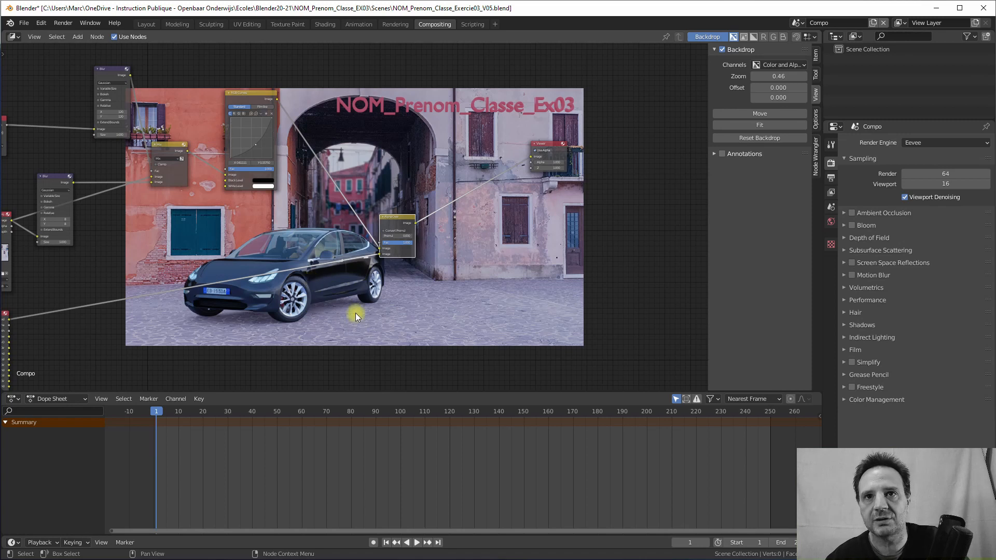
left_click_drag(410, 211, 463, 161)
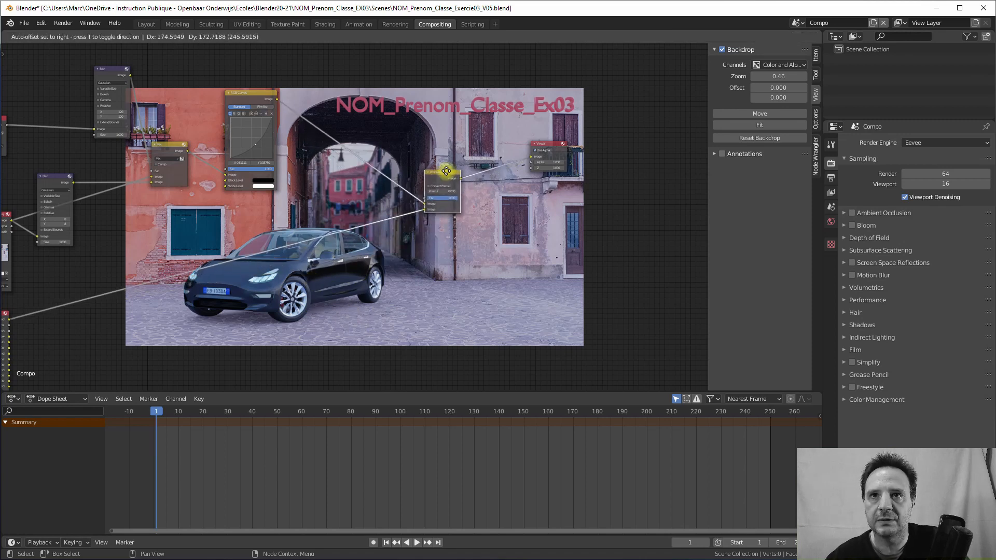
scroll(449, 276, "down", 1)
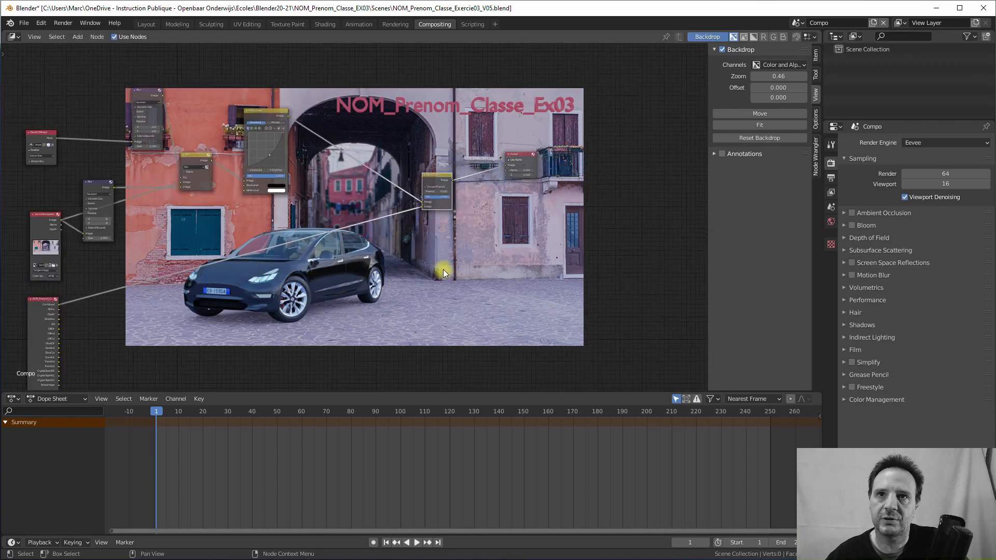
- Move the Viewer node farther away from the Alpha Over node to leave more room in the chain
middle_click_drag(415, 258, 420, 286)
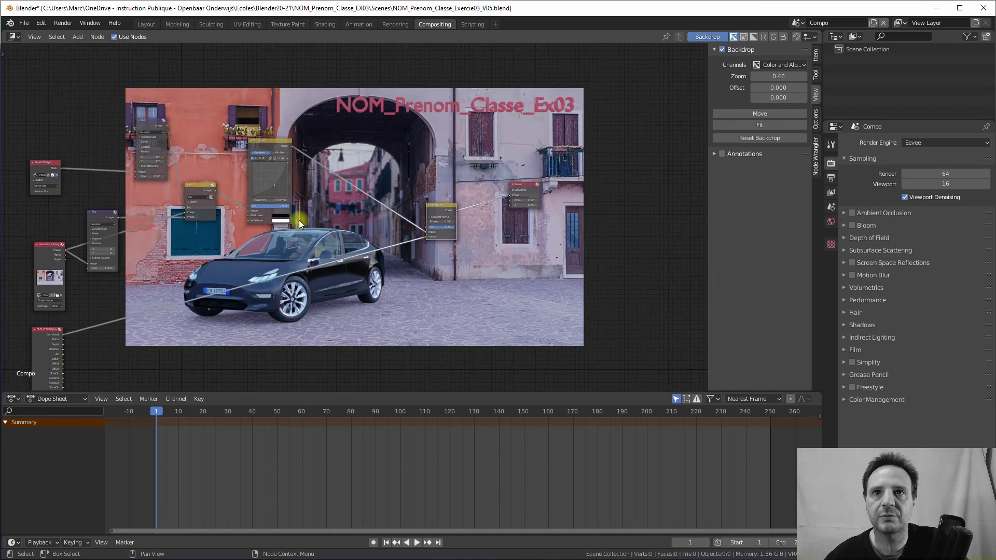
scroll(334, 244, "down", 1)
middle_click_drag(328, 276, 336, 221)
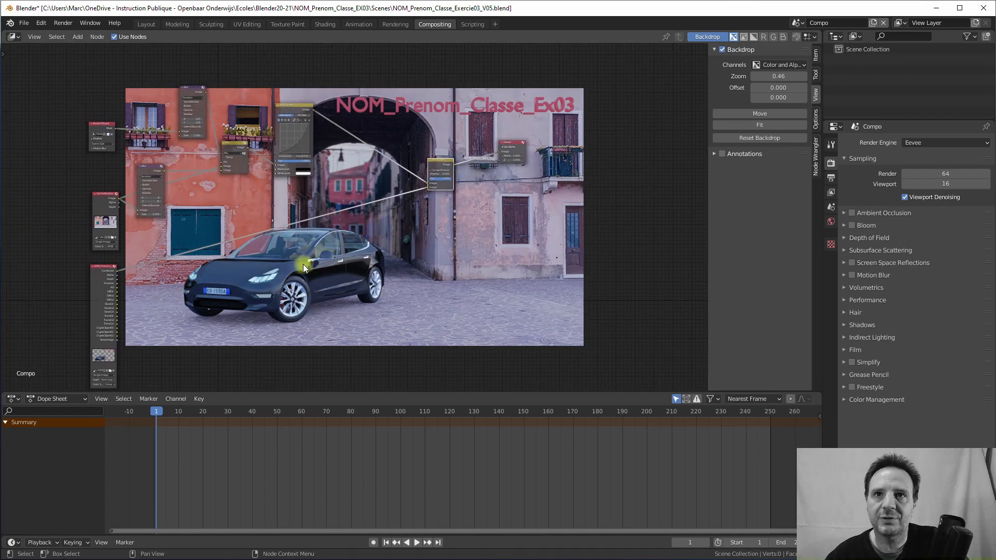
middle_click_drag(406, 225, 303, 259)
left_click_drag(405, 176, 526, 189)
middle_click_drag(222, 212, 304, 191)
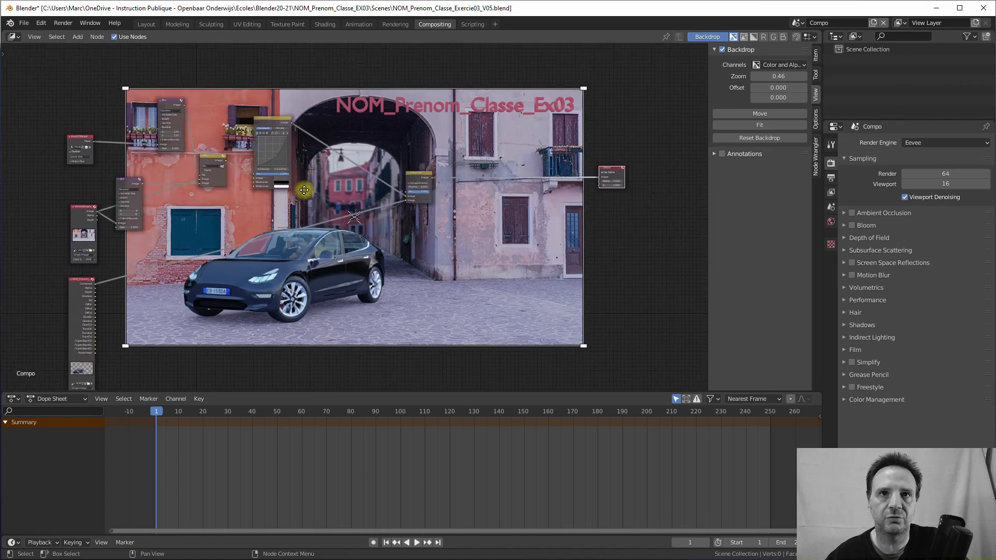
middle_click_drag(185, 192, 170, 179)
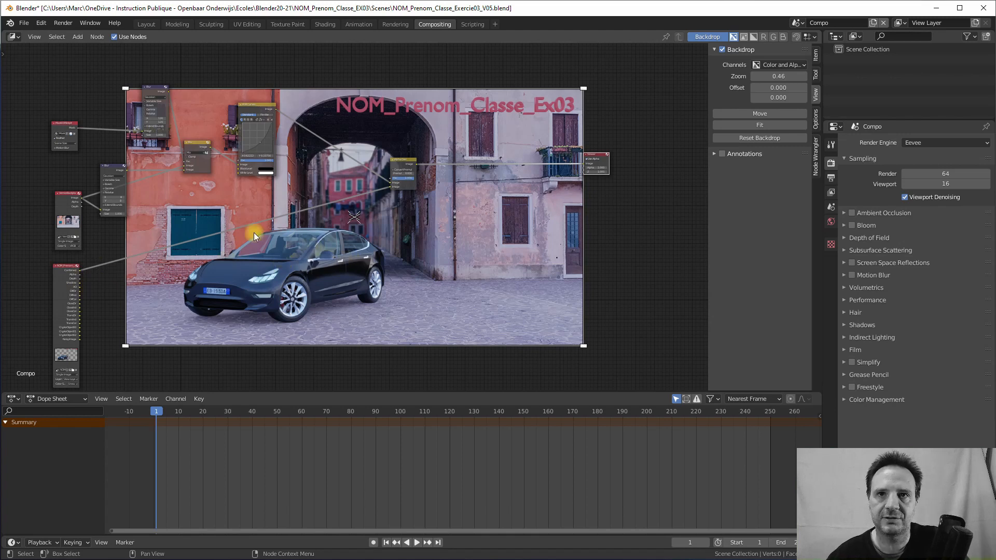
- Move the backplate image node up and the car render node down to open a gap between them
middle_click_drag(122, 284, 133, 309)
scroll(120, 294, "up", 4)
left_click_drag(76, 164, 71, 119)
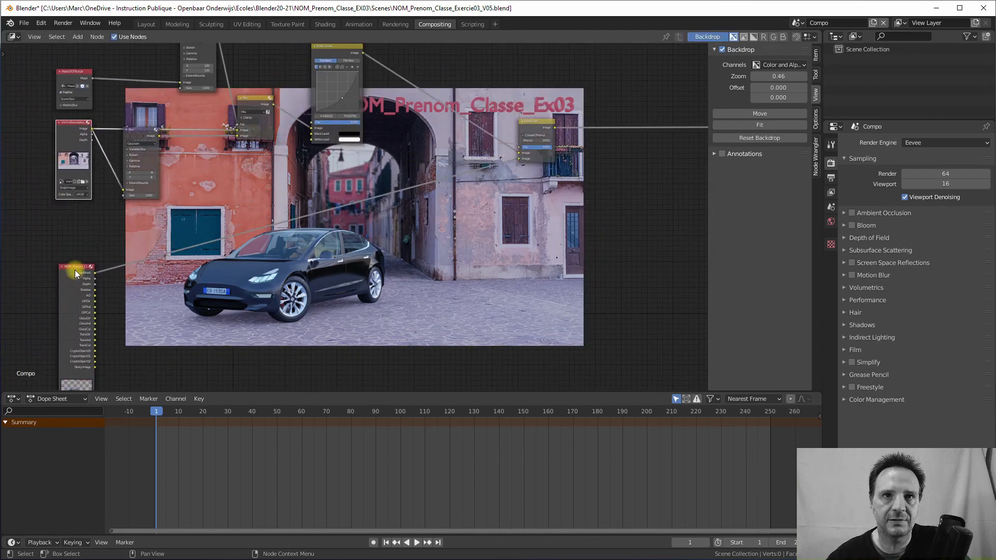
left_click_drag(75, 270, 74, 291)
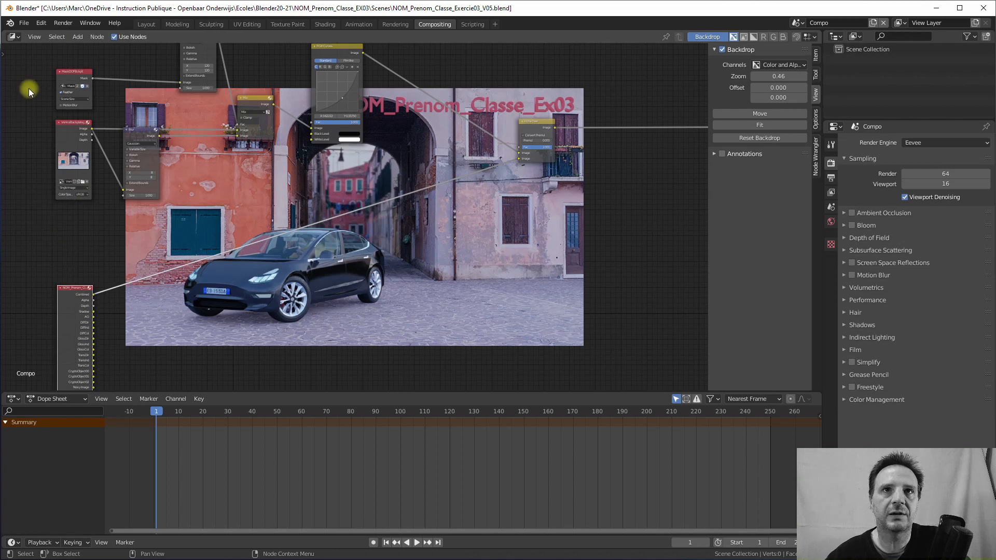
- Add an Image input node between the backplate and car render nodes and load White.jpg from the NOM_Prenom_Classe_EX03 folder
left_click(78, 37)
mouse_move(88, 64)
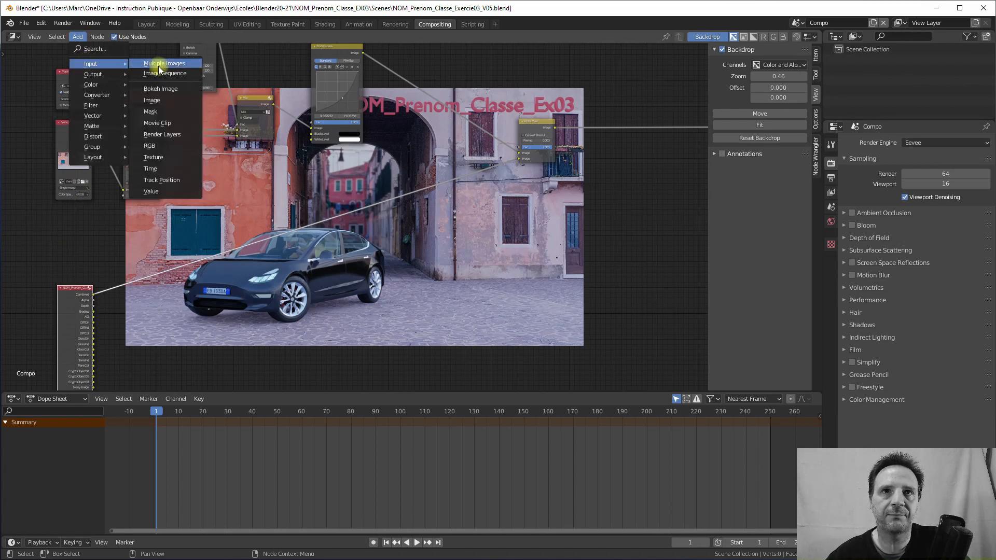
left_click(157, 99)
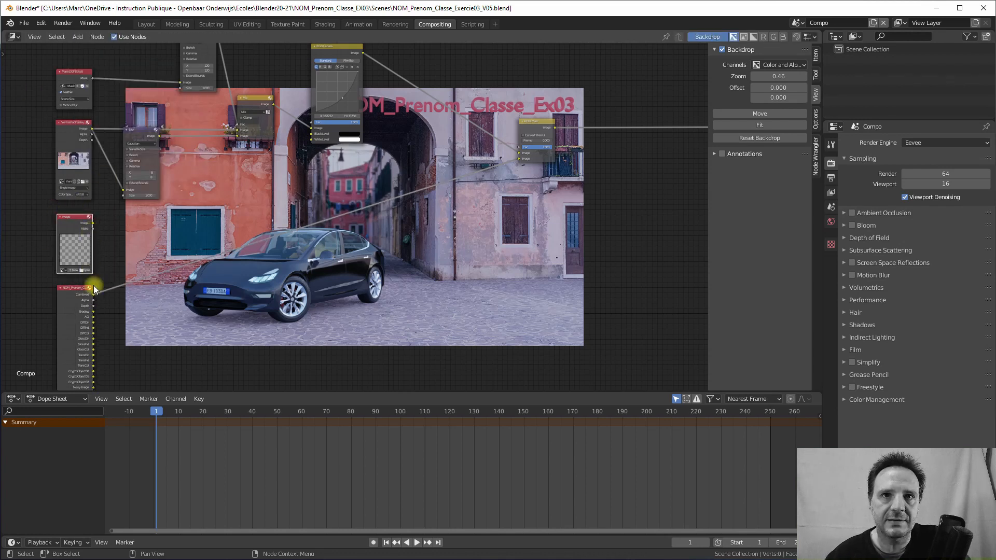
left_click(86, 270)
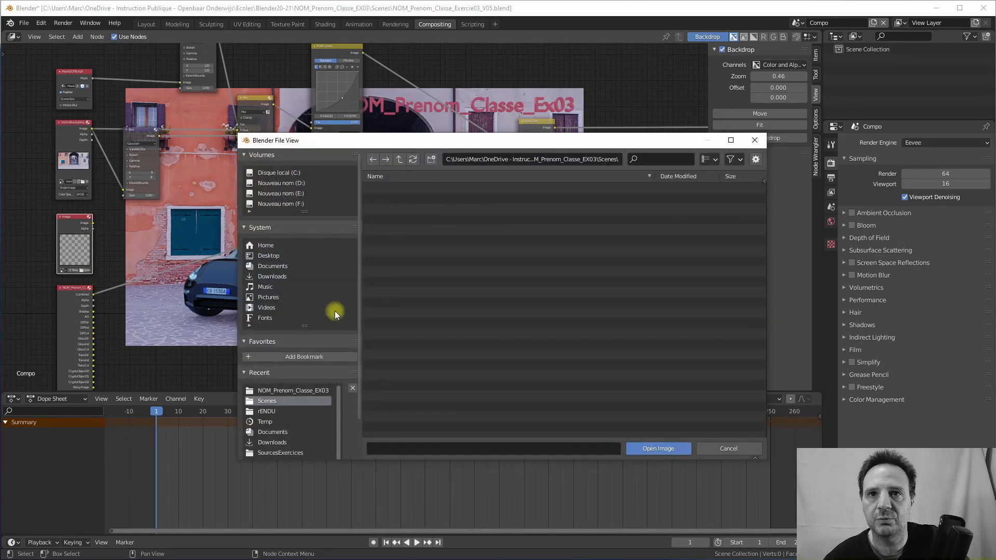
left_click(401, 161)
left_click(391, 271)
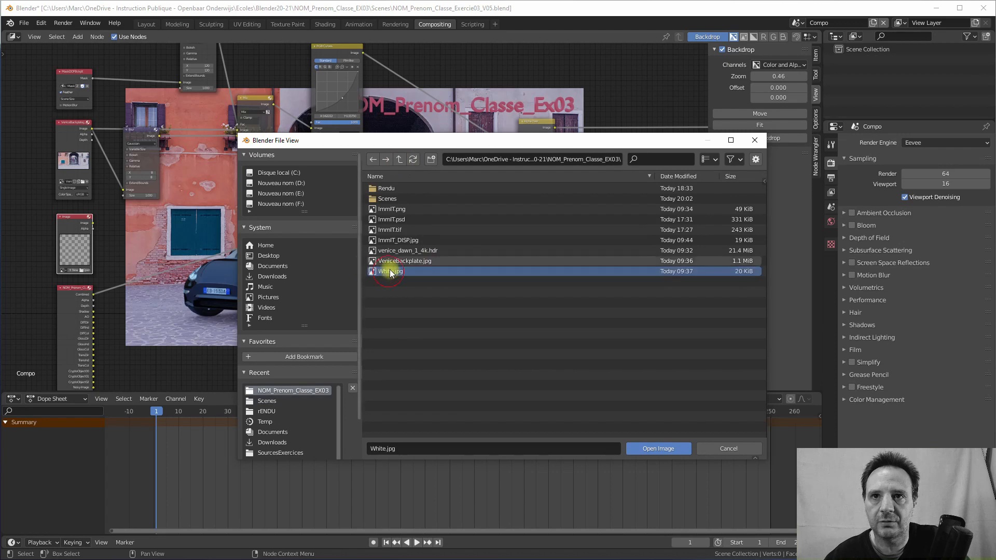
left_click(655, 450)
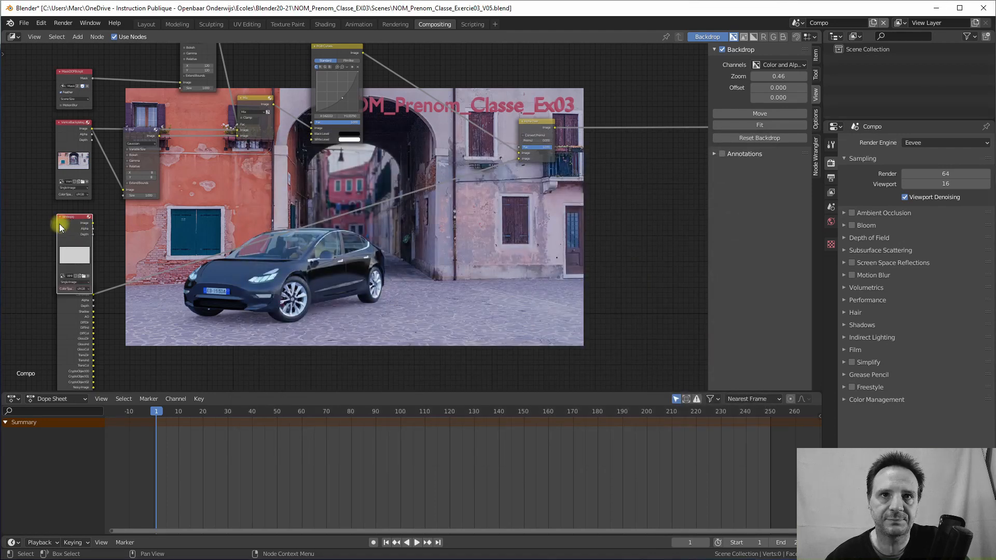
- Place the White.jpg node just below the backplate node and shift the car render node down so they do not overlap
left_click_drag(70, 215, 74, 208)
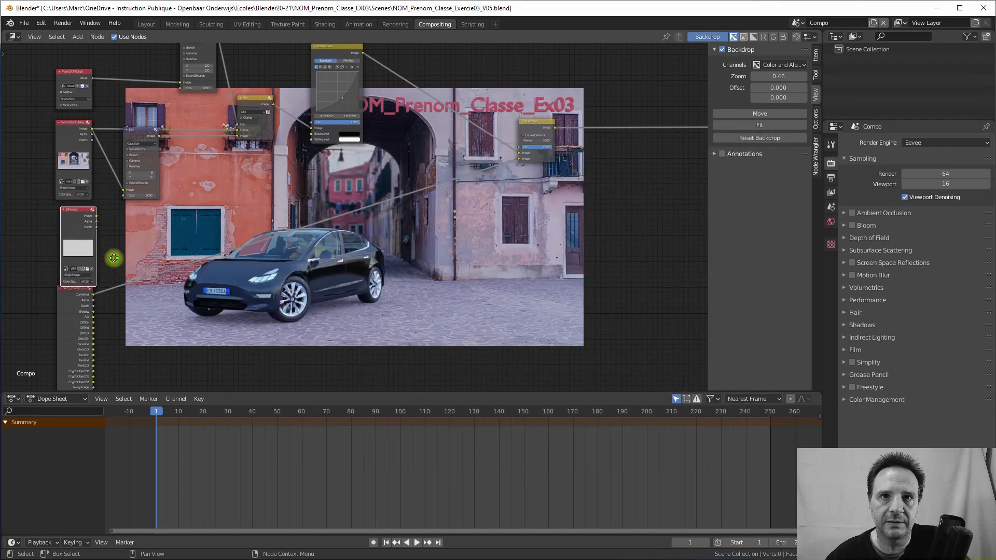
middle_click_drag(95, 292, 94, 259)
left_click_drag(70, 260, 73, 274)
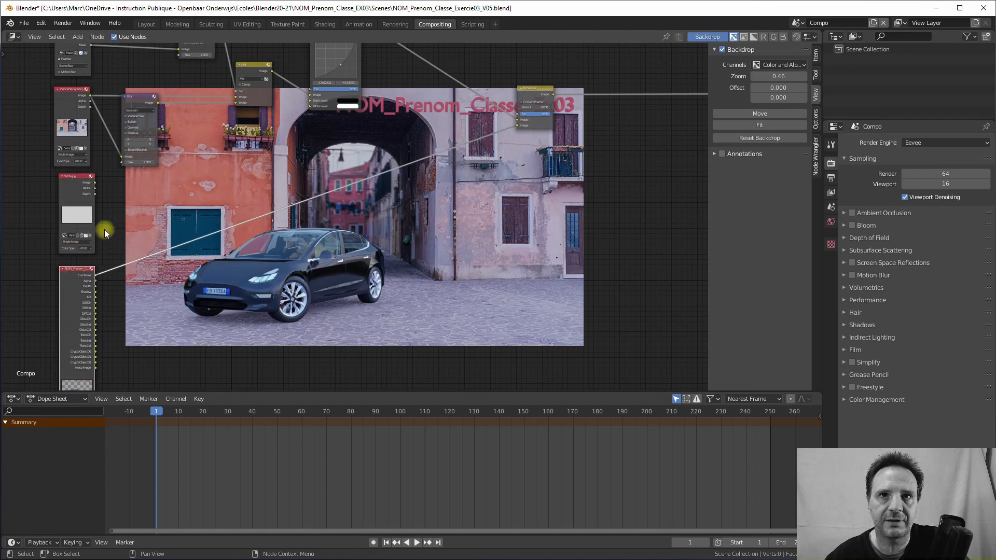
- Add a Mix color node beside the car render node
scroll(155, 248, "up", 1)
middle_click_drag(142, 230, 136, 216)
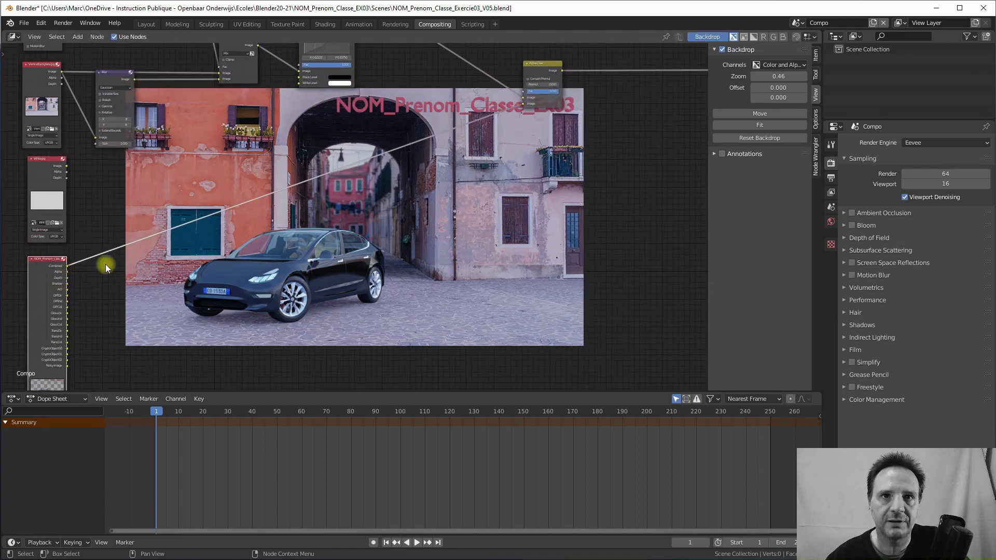
middle_click_drag(120, 190, 109, 189)
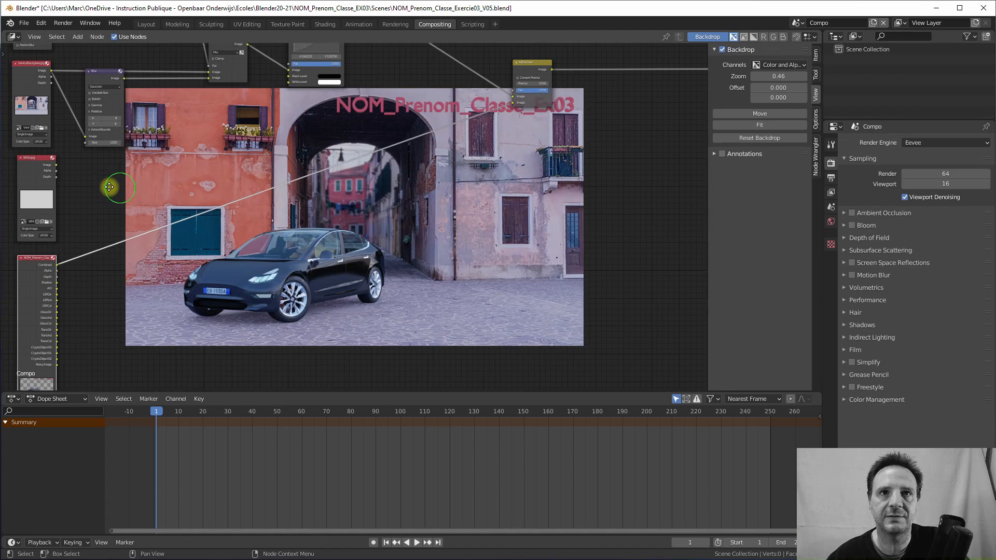
left_click(81, 38)
mouse_move(100, 89)
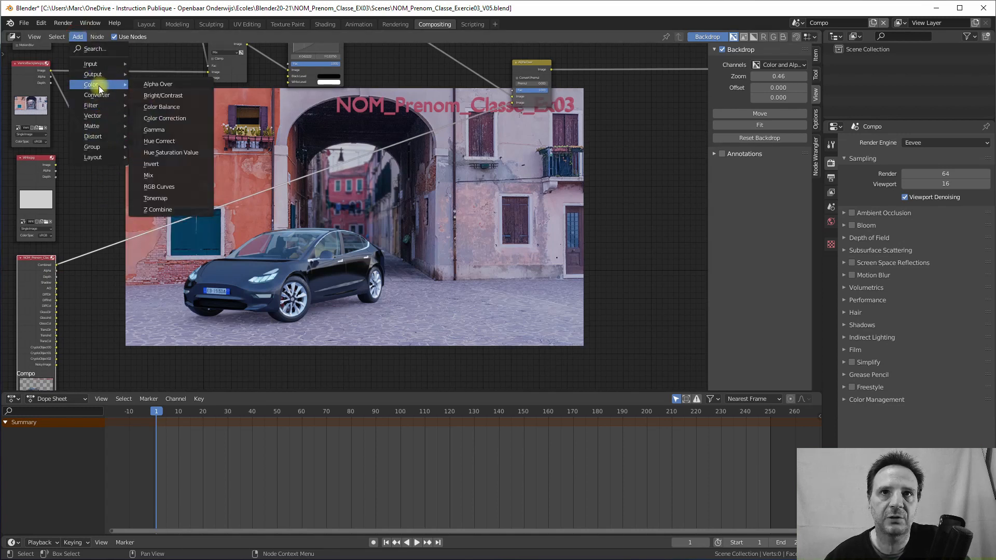
left_click(151, 175)
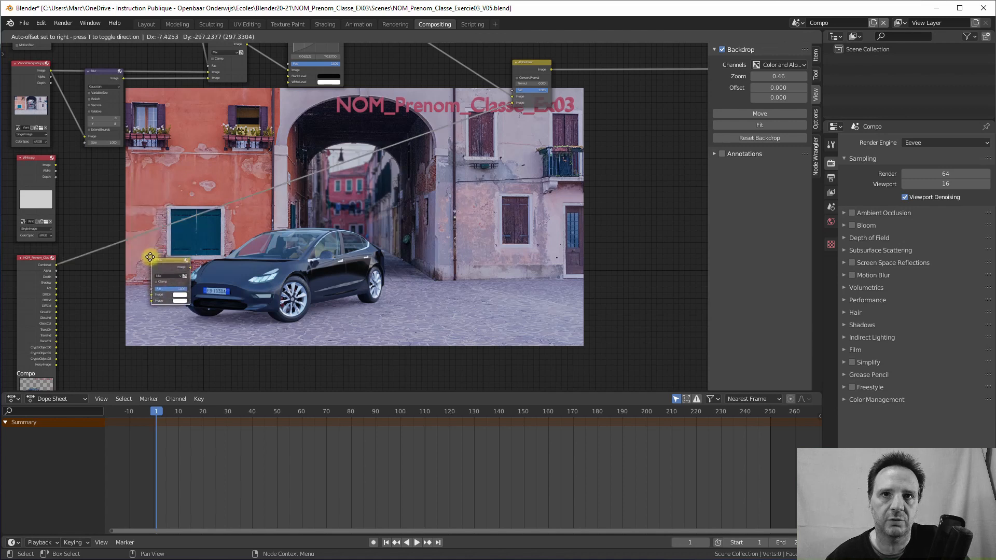
left_click(142, 251)
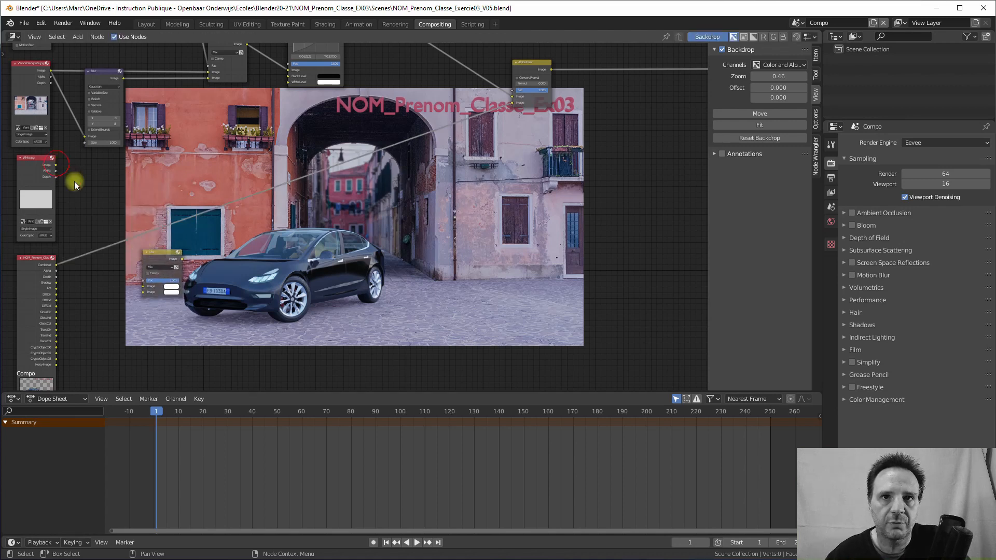
- Connect White.jpg's Image to the Mix node's first Image input and the render's AO pass to the second, and preview the Mix
left_click_drag(74, 185, 144, 286)
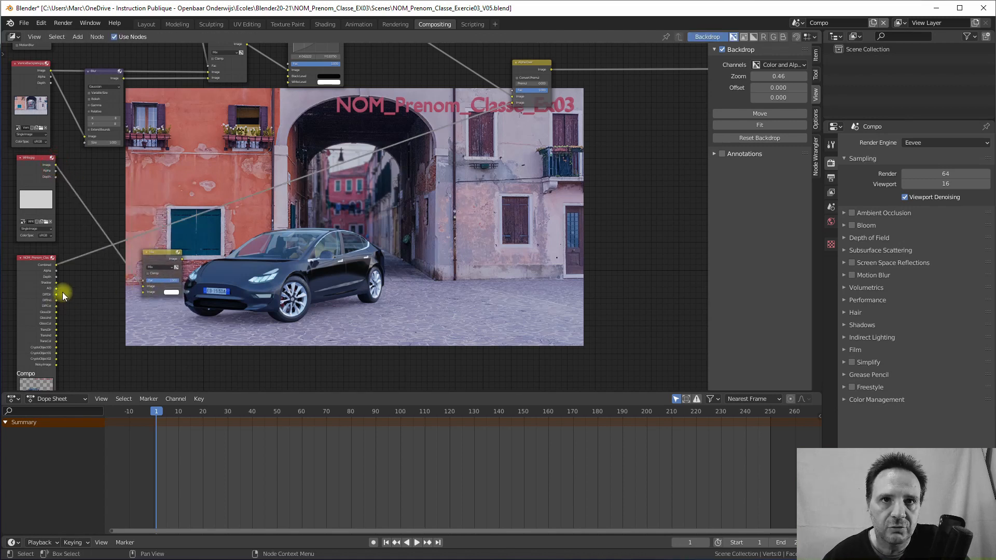
left_click_drag(56, 288, 142, 292)
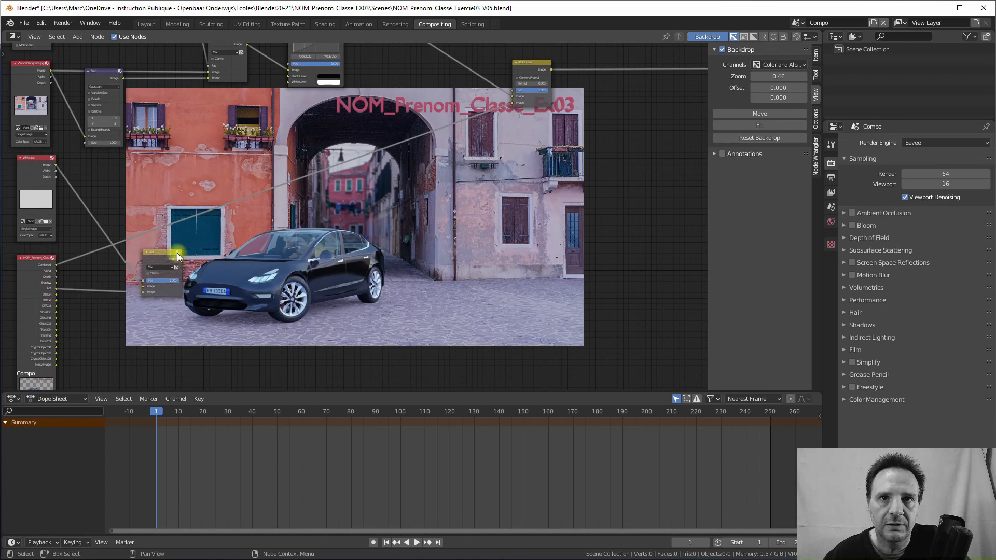
left_click_drag(177, 255, 140, 179)
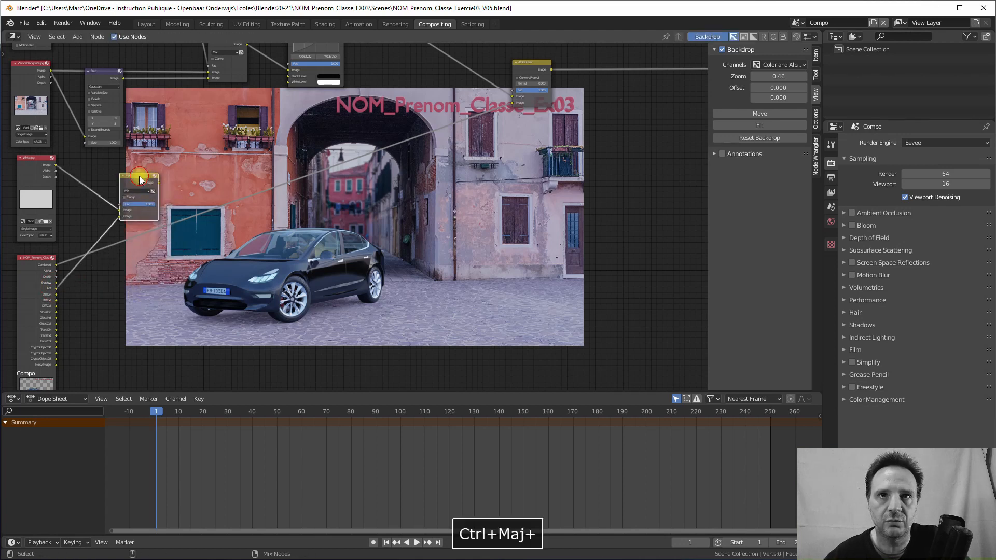
left_click(139, 179, "ctrl+shift")
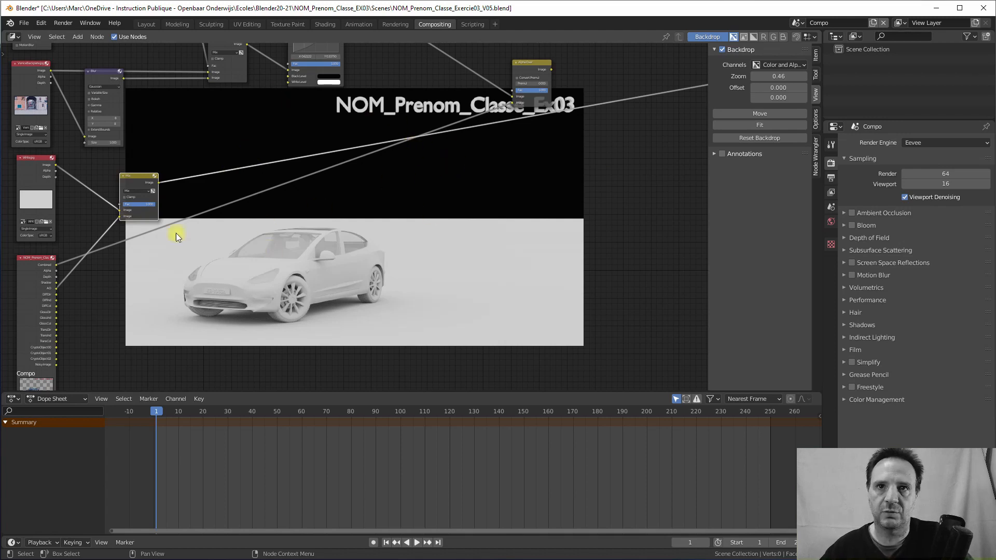
- Align the White.jpg node under the backplate node and move the new Mix node down beside the car render node
middle_click_drag(97, 246, 189, 235)
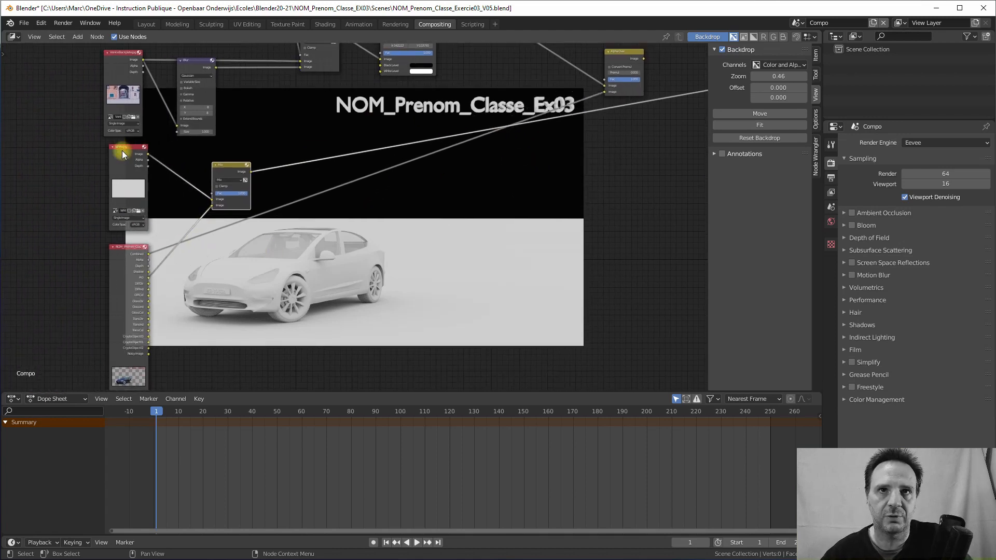
left_click_drag(123, 150, 118, 145)
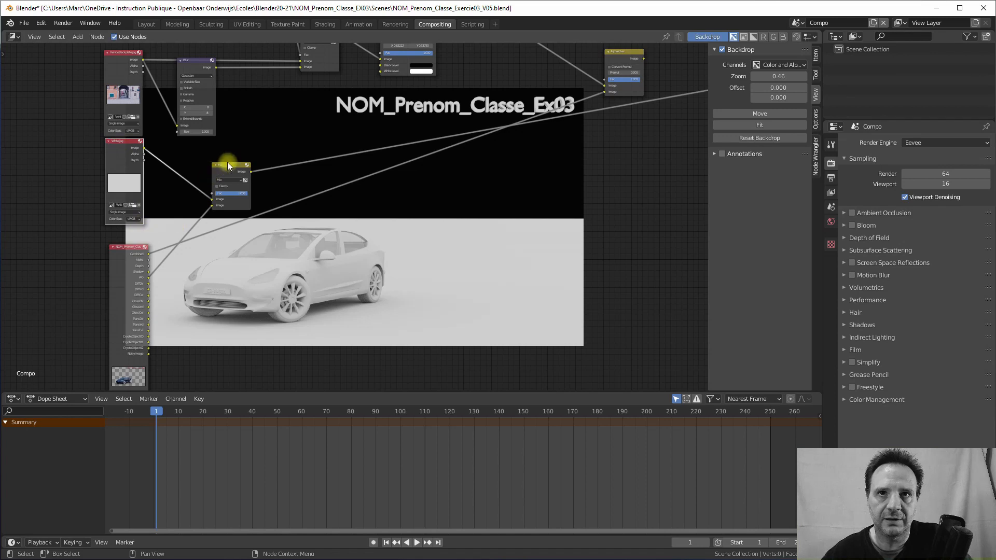
left_click_drag(228, 165, 213, 216)
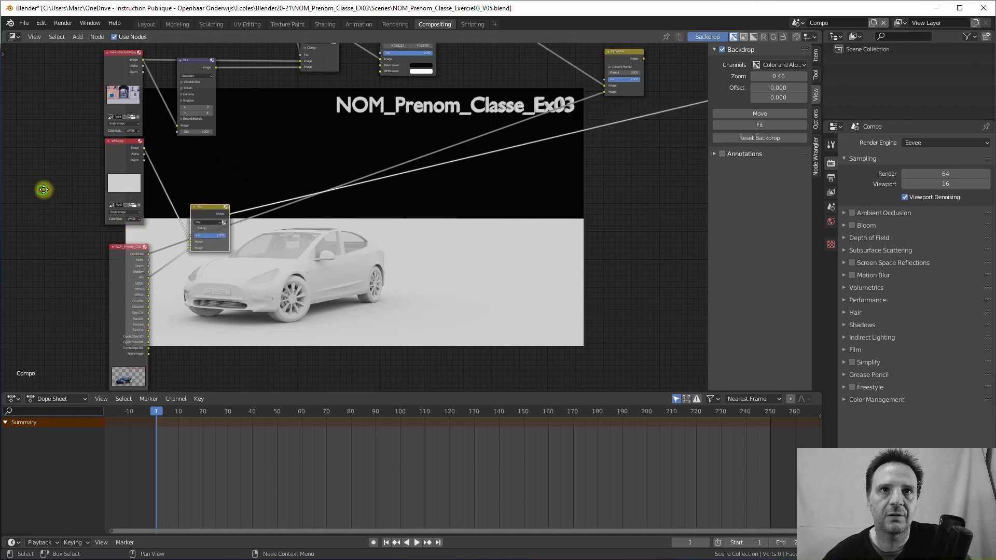
- Add a Mask input node ahead of the White.jpg and car render nodes and assign the MaskAO mask to it
middle_click_drag(43, 190, 70, 190)
left_click(77, 37)
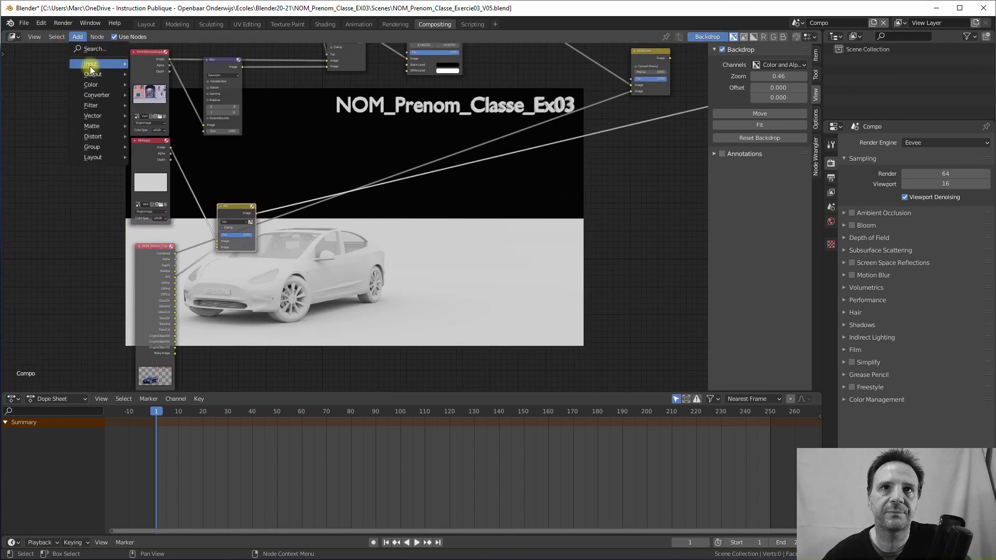
mouse_move(89, 67)
left_click(160, 112)
left_click(78, 228)
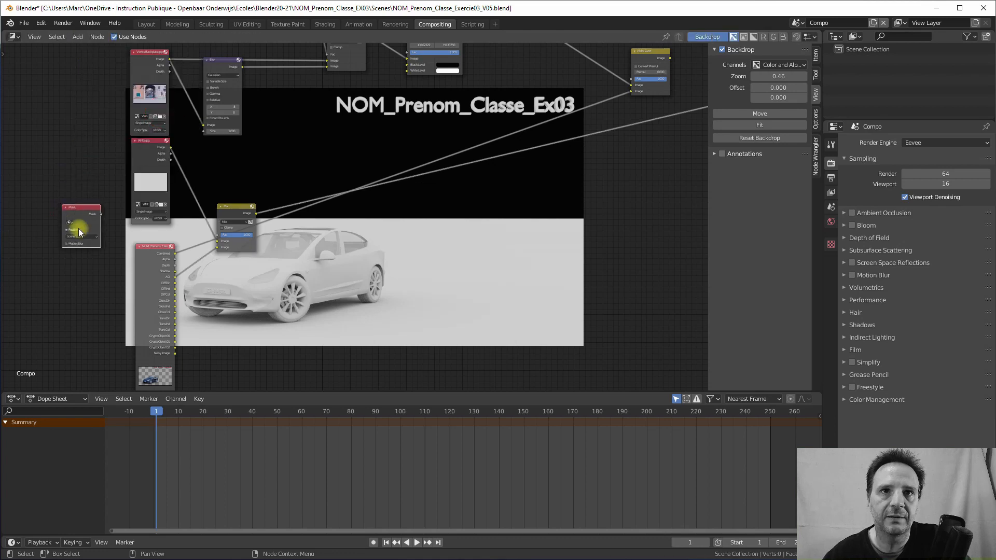
scroll(79, 228, "up", 3)
left_click(93, 198)
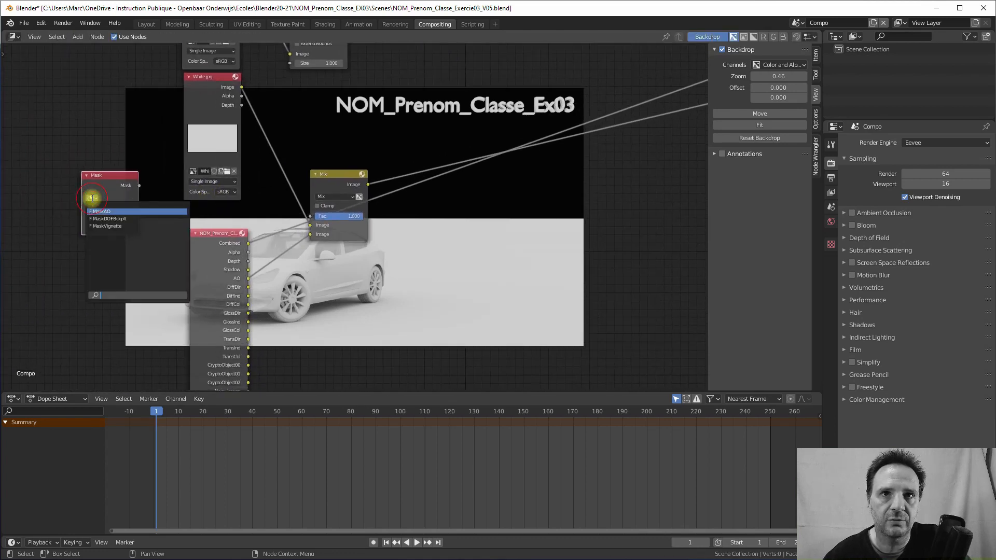
left_click(100, 212)
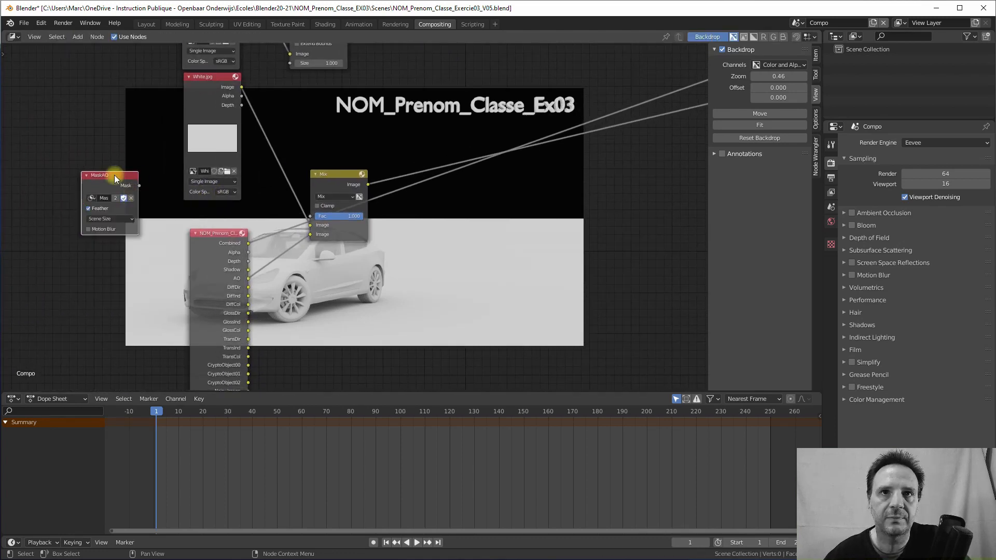
- Connect the MaskAO output to the AO Mix node's Fac input and tidy the positions of the mask and Mix nodes
left_click_drag(115, 178, 316, 218)
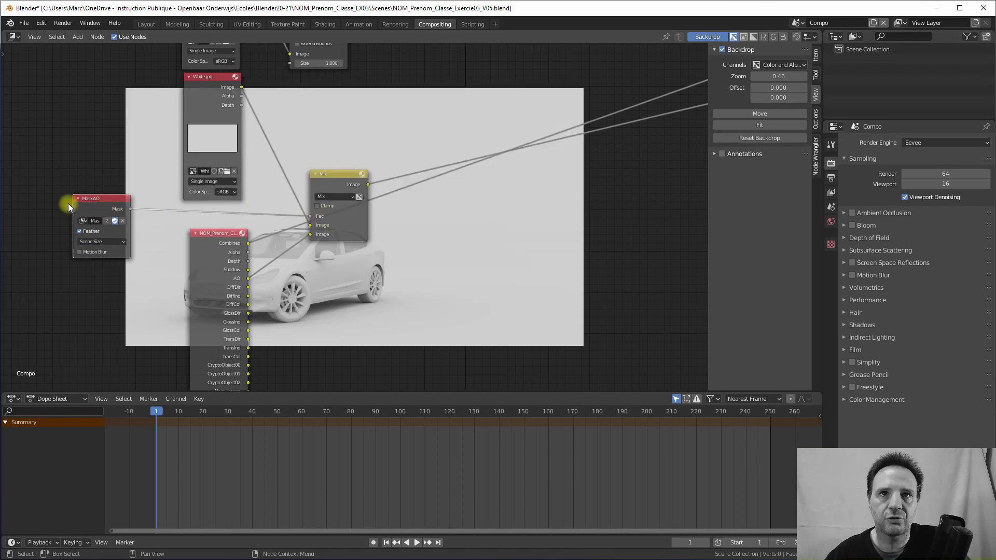
left_click_drag(117, 202, 162, 208)
middle_click_drag(215, 205, 58, 188)
left_click_drag(179, 159, 158, 154)
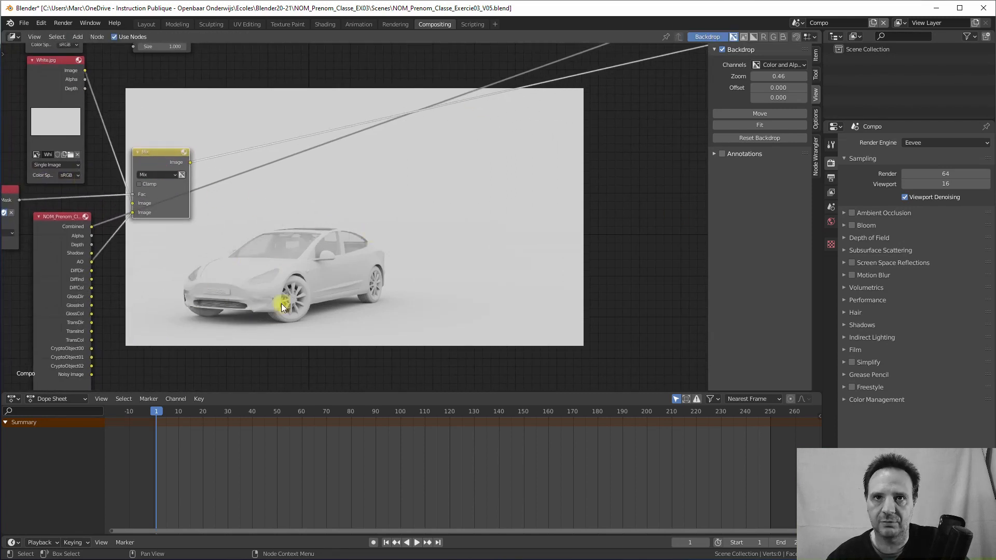
- Move the Alpha Over node back, add a Mix node between it and the Viewer, and set its blending mode to Multiply
scroll(267, 288, "down", 5)
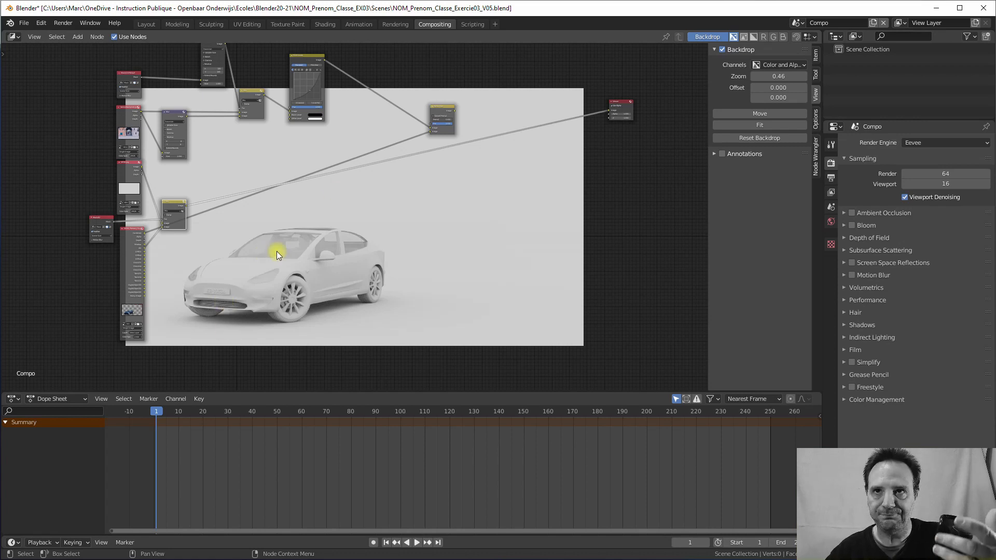
scroll(439, 110, "up", 2)
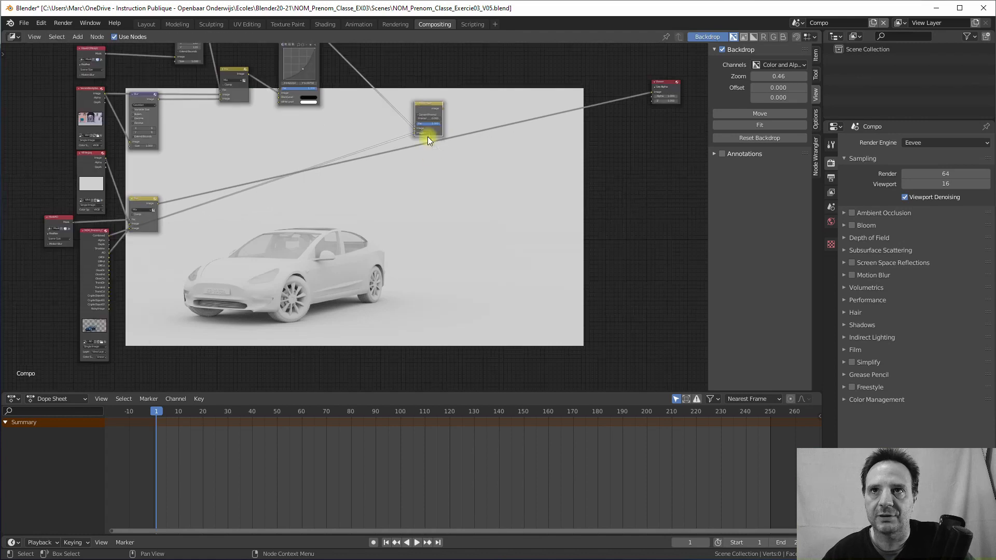
left_click_drag(390, 108, 376, 109)
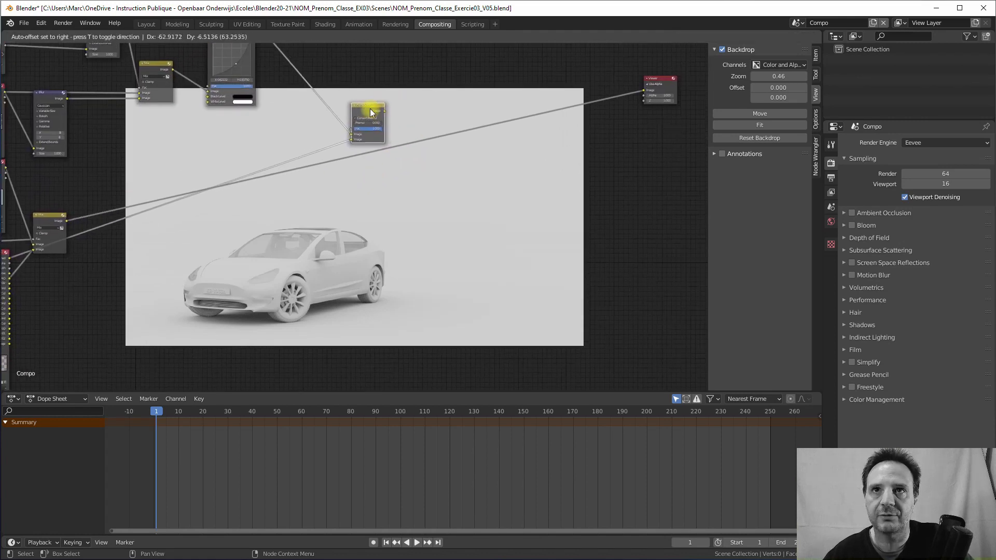
left_click(78, 37)
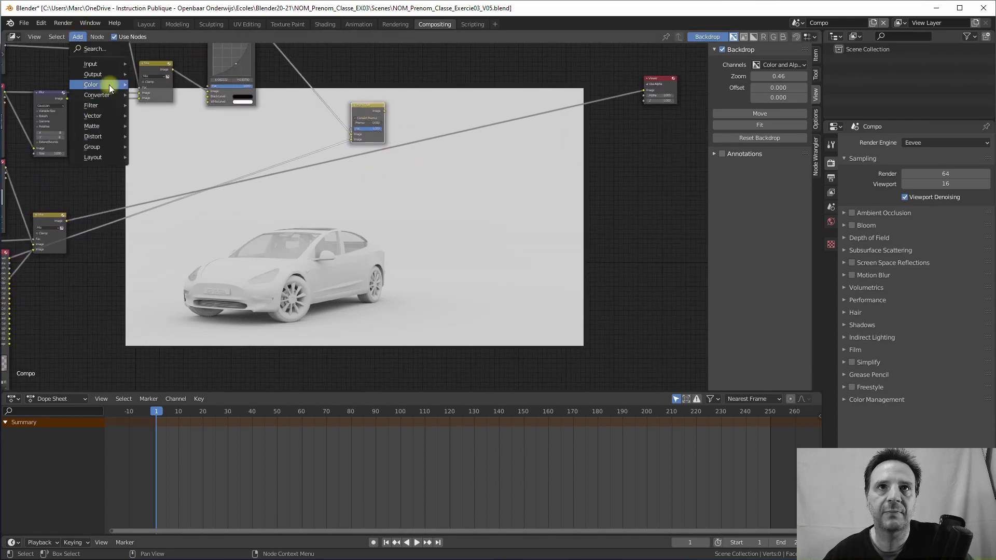
mouse_move(94, 84)
left_click(152, 175)
left_click(439, 182)
scroll(460, 192, "up", 6)
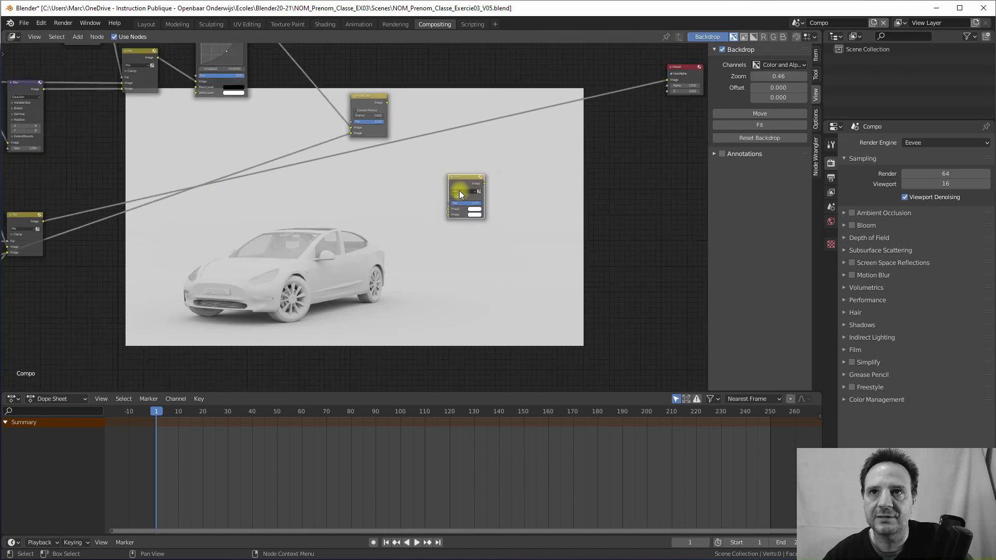
middle_click_drag(509, 185, 407, 188)
left_click(407, 188)
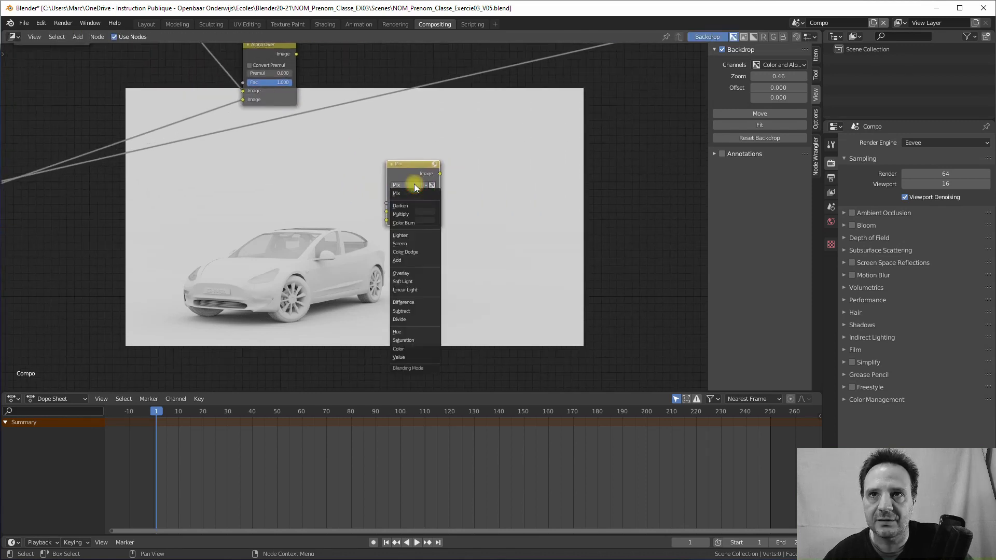
left_click(400, 214)
- Connect the Alpha Over output to the Multiply node's first Image input and the AO Mix output to the second, and preview the Multiply node
scroll(326, 191, "down", 6)
middle_click_drag(324, 174, 452, 154)
left_click_drag(424, 87, 493, 194)
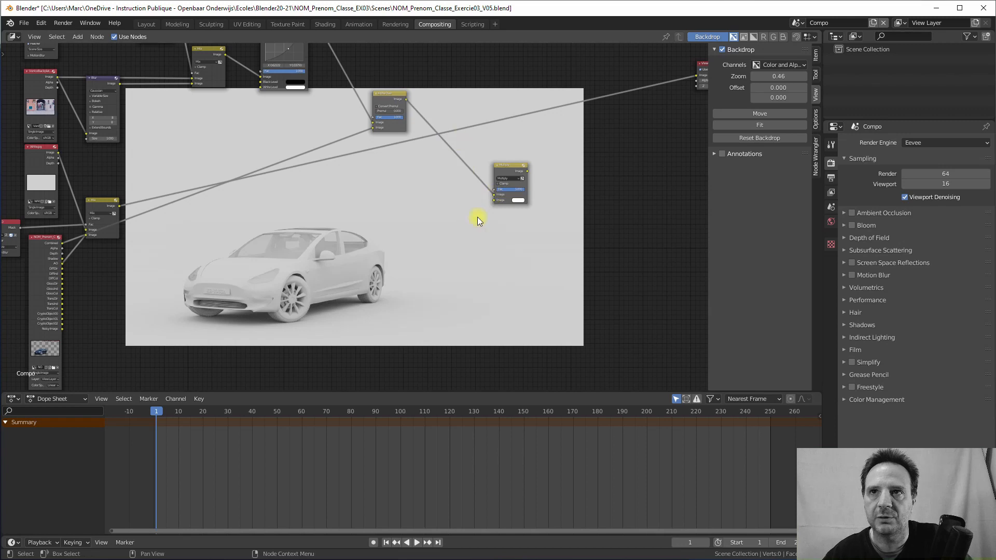
left_click_drag(119, 206, 391, 207)
left_click_drag(487, 205, 494, 201)
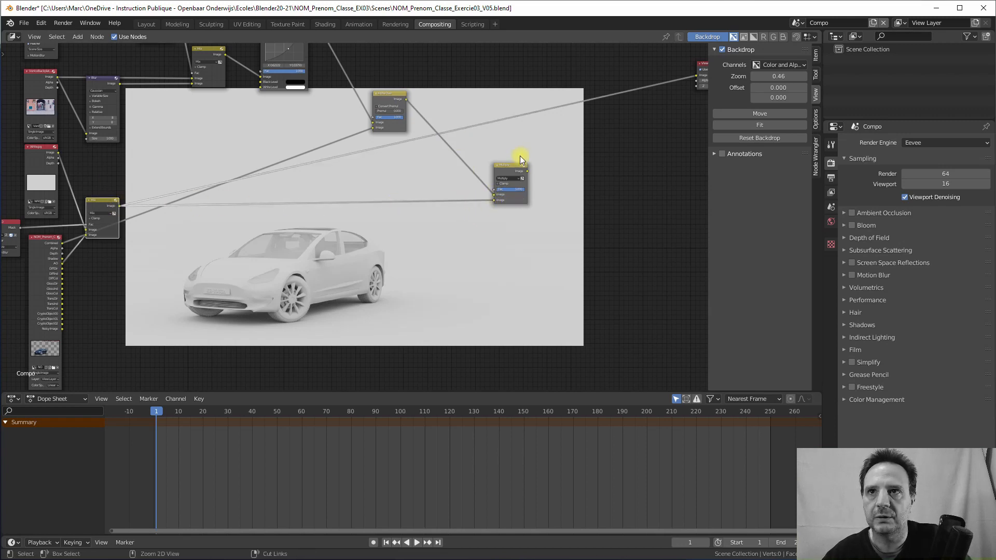
left_click(507, 170, "ctrl+shift")
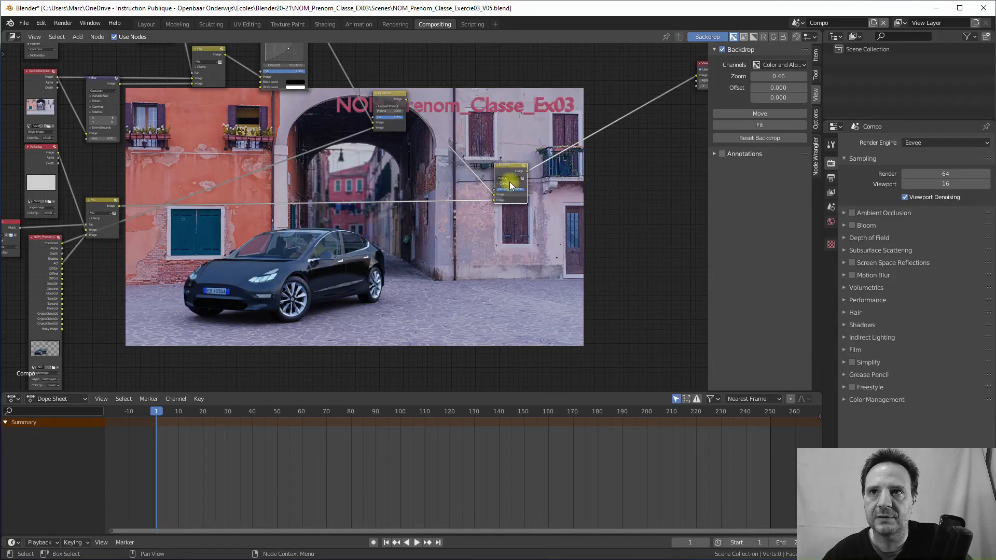
- Lower the Multiply node's Fac to about three quarters to soften the ambient occlusion
left_click_drag(510, 192, 456, 196)
mouse_move(522, 198)
left_mouse_down()
mouse_move(568, 185)
mouse_move(485, 207)
mouse_move(511, 211)
mouse_move(518, 194)
left_mouse_up()
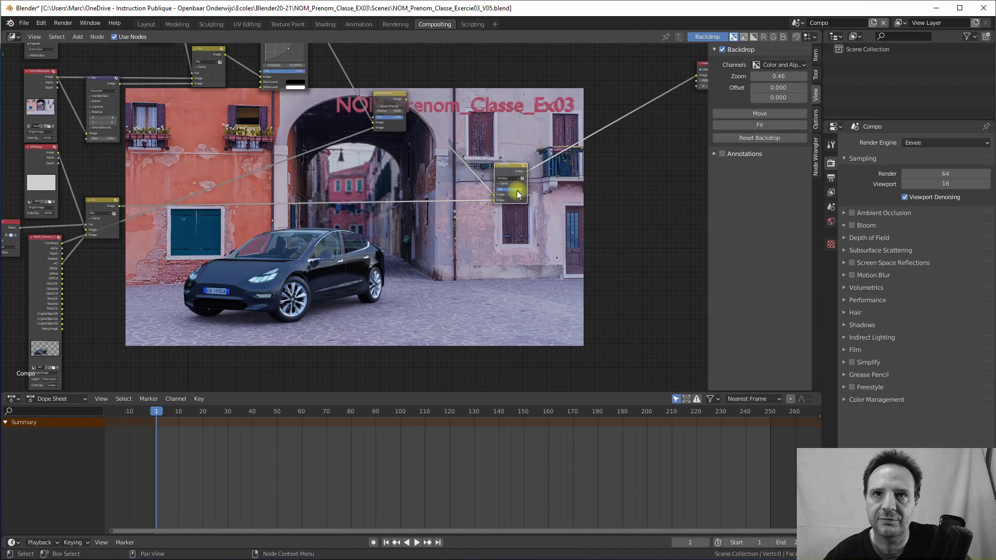
scroll(392, 249, "up", 2)
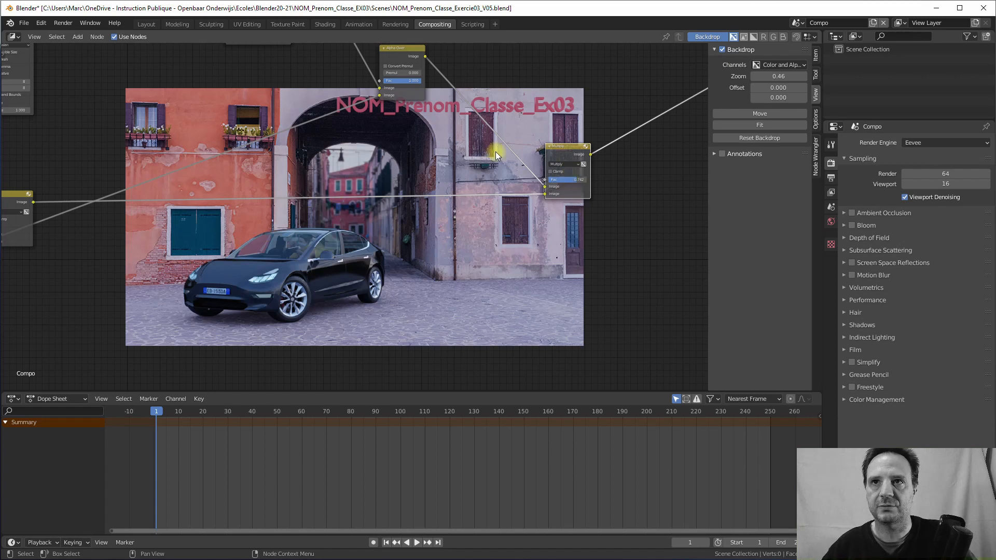
scroll(496, 152, "down", 2)
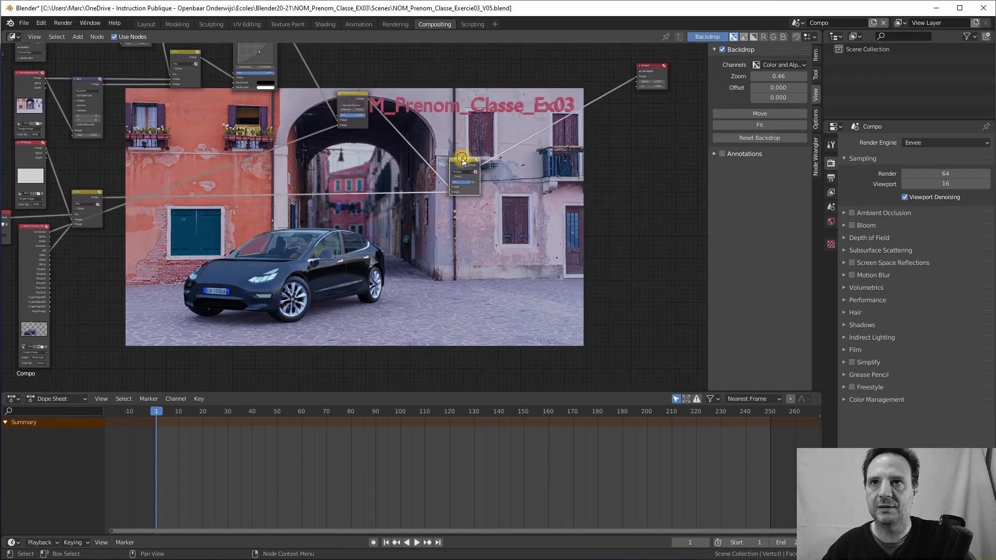
- Reposition the Multiply node and move the Viewer node down level with it
left_click_drag(464, 161, 496, 162)
scroll(545, 127, "down", 1)
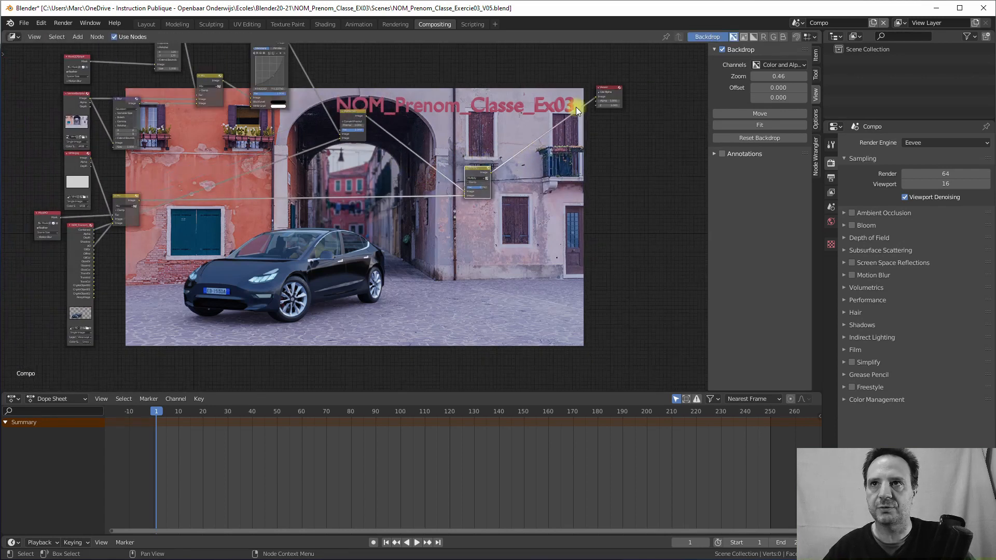
left_click_drag(610, 93, 631, 173)
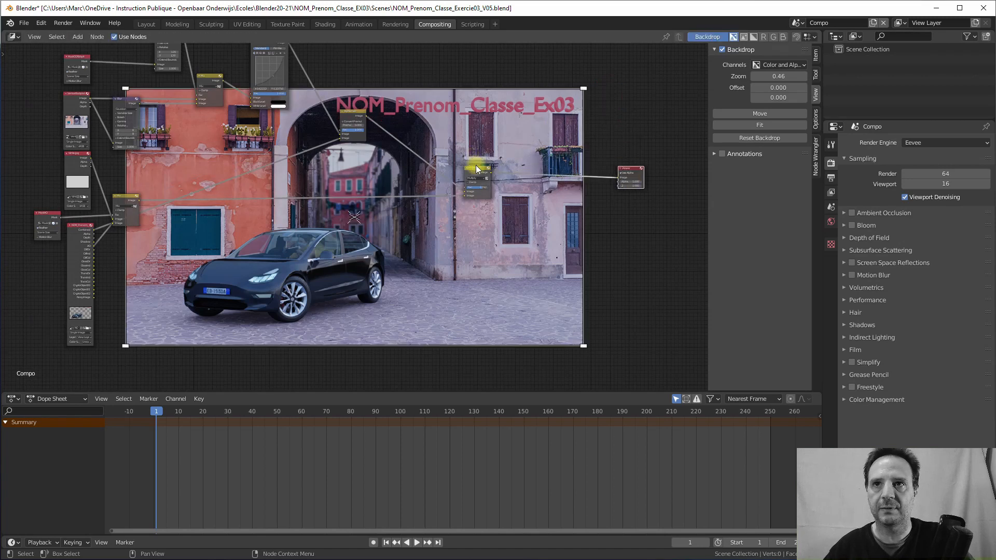
left_click_drag(476, 167, 483, 168)
middle_click_drag(391, 198, 404, 181)
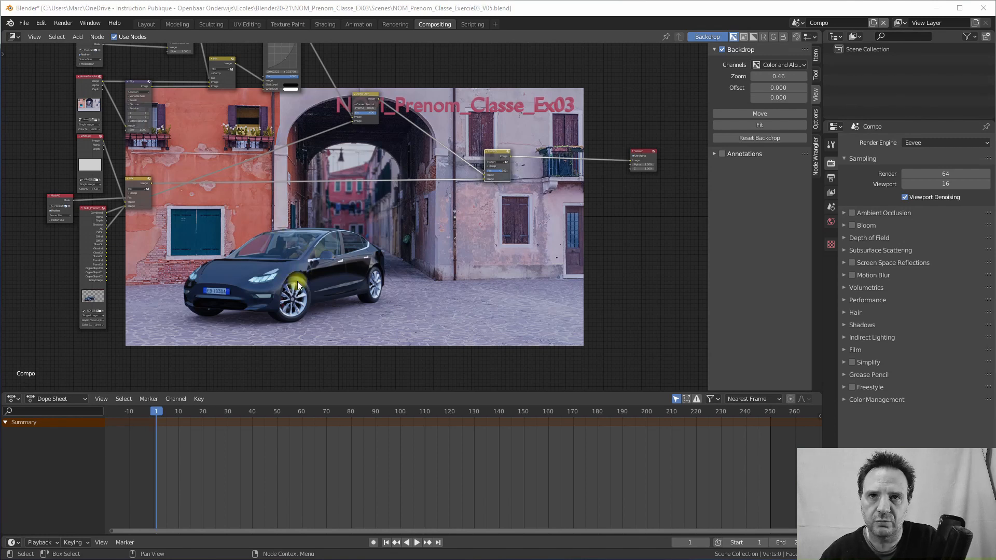
- Enlarge the backdrop preview to a zoom of 0.88
scroll(297, 283, "up", 2)
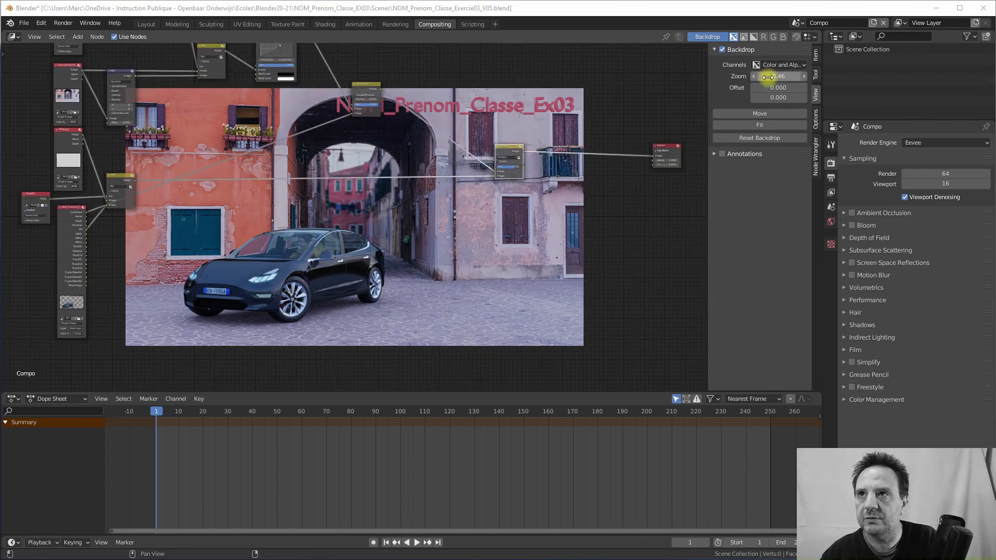
left_click_drag(769, 77, 795, 82)
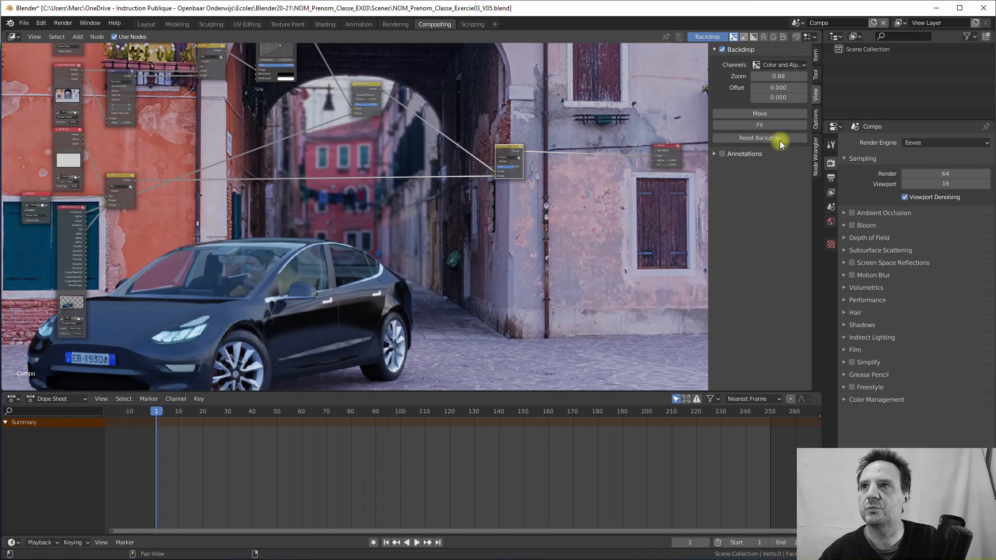
scroll(229, 231, "down", 1)
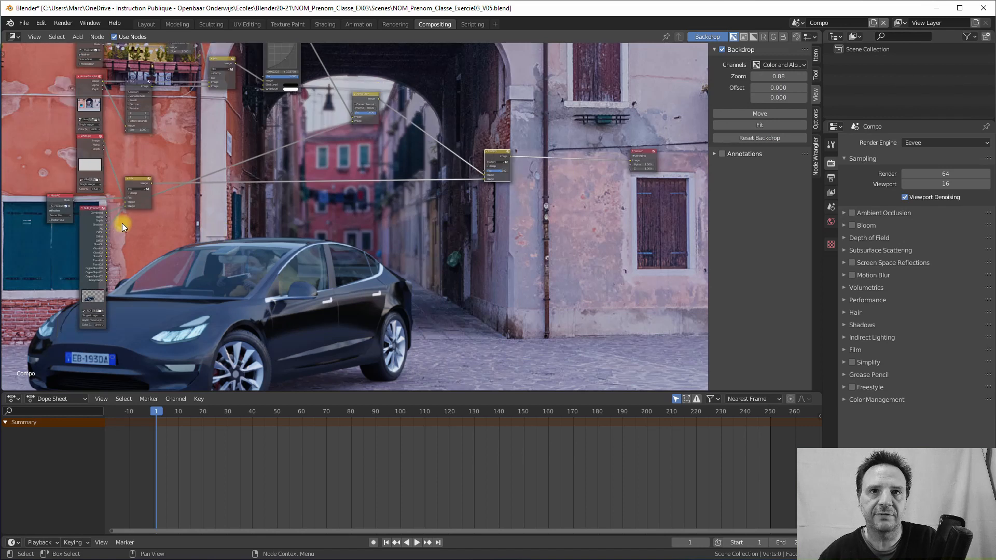
- Examine the render passes available on the car render node, especially the diffuse, glossy and transmission outputs
scroll(122, 224, "up", 3)
middle_click_drag(109, 236, 265, 181)
scroll(241, 226, "up", 4)
scroll(235, 228, "up", 2)
middle_click_drag(204, 222, 198, 216)
scroll(202, 211, "up", 1)
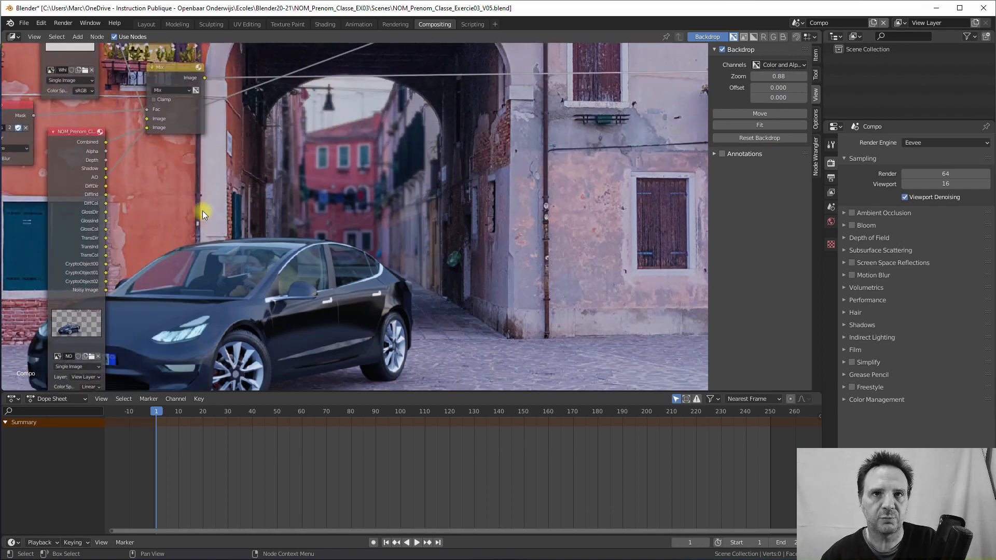
scroll(115, 220, "up", 2)
middle_click_drag(115, 219, 131, 220)
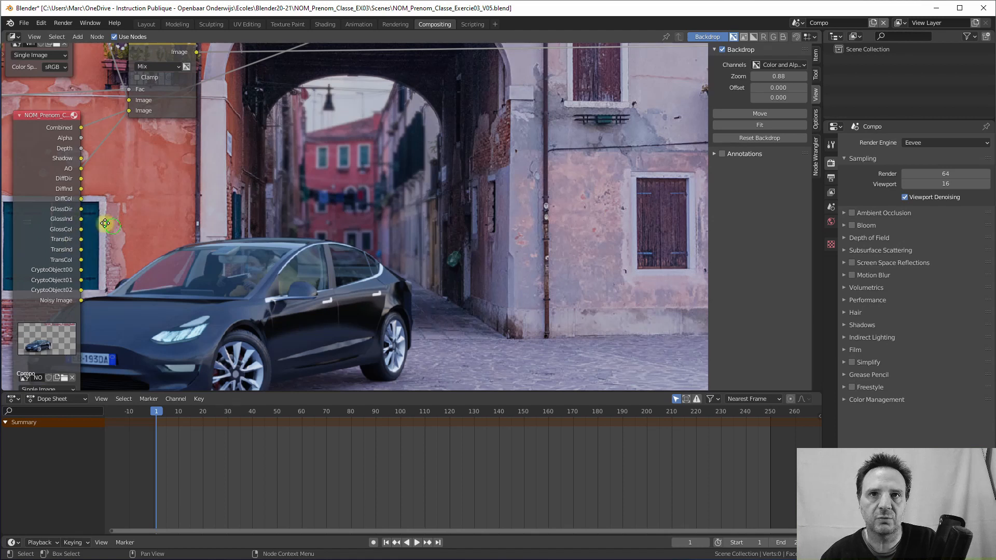
middle_click_drag(105, 223, 93, 222)
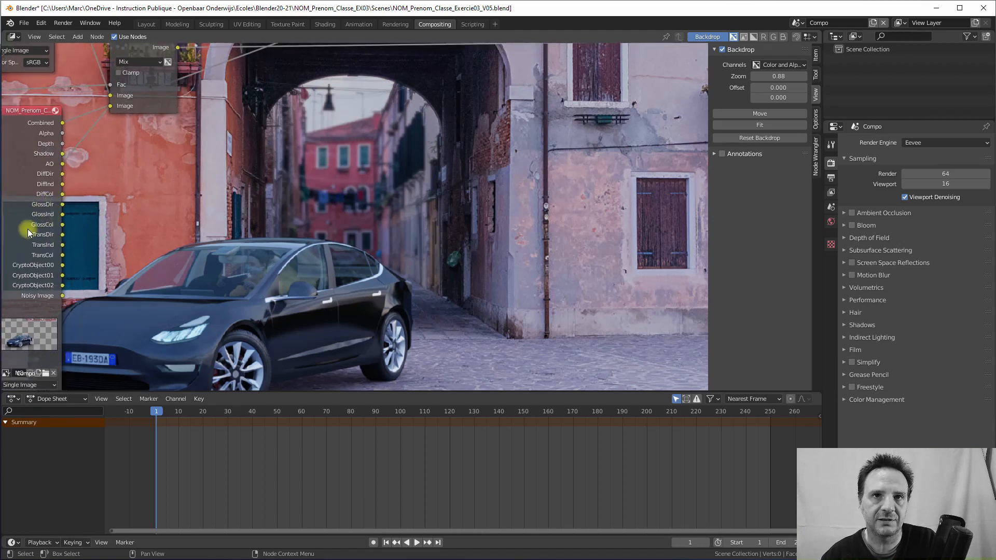
middle_click_drag(54, 226, 106, 233)
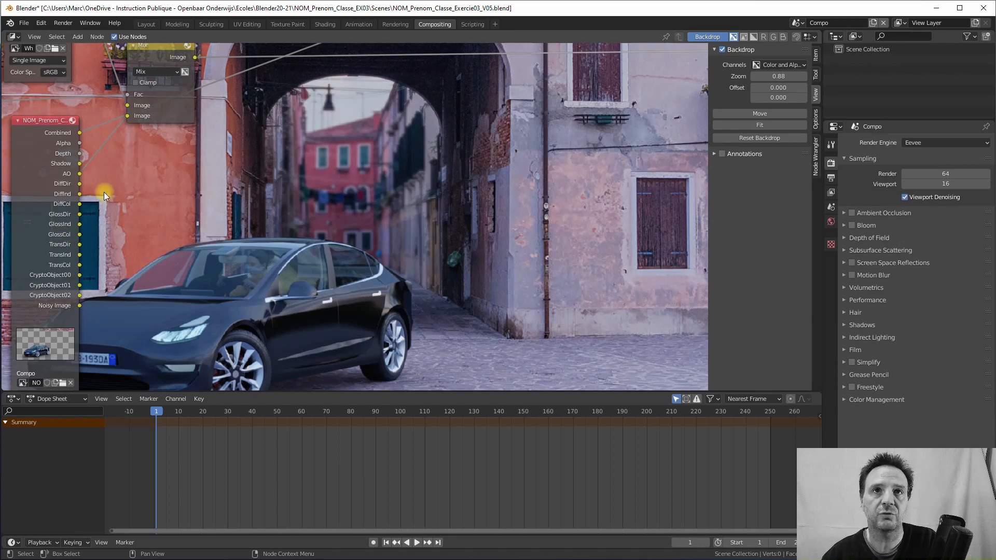
- Add a Mix node beside the car render node and set its blending mode to Add
left_click(76, 36)
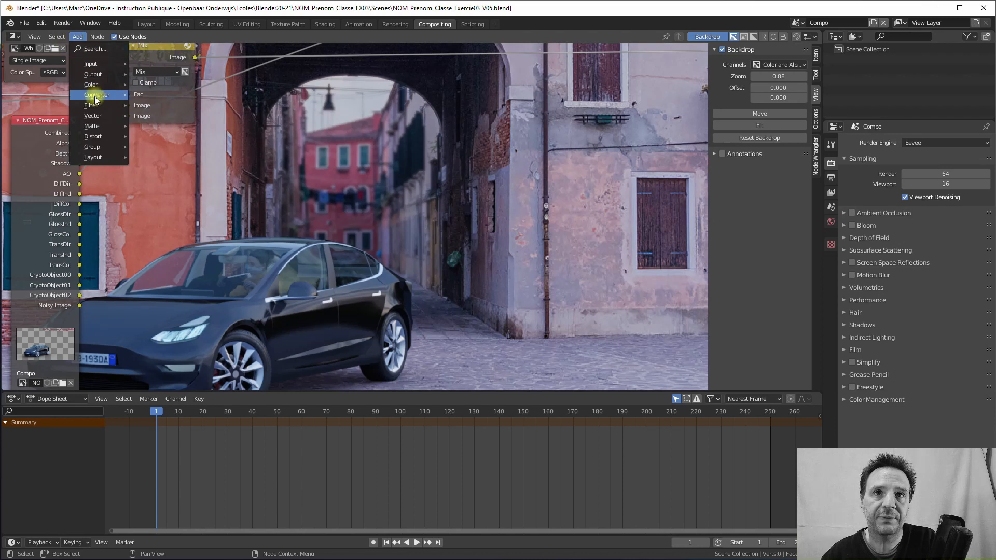
mouse_move(97, 84)
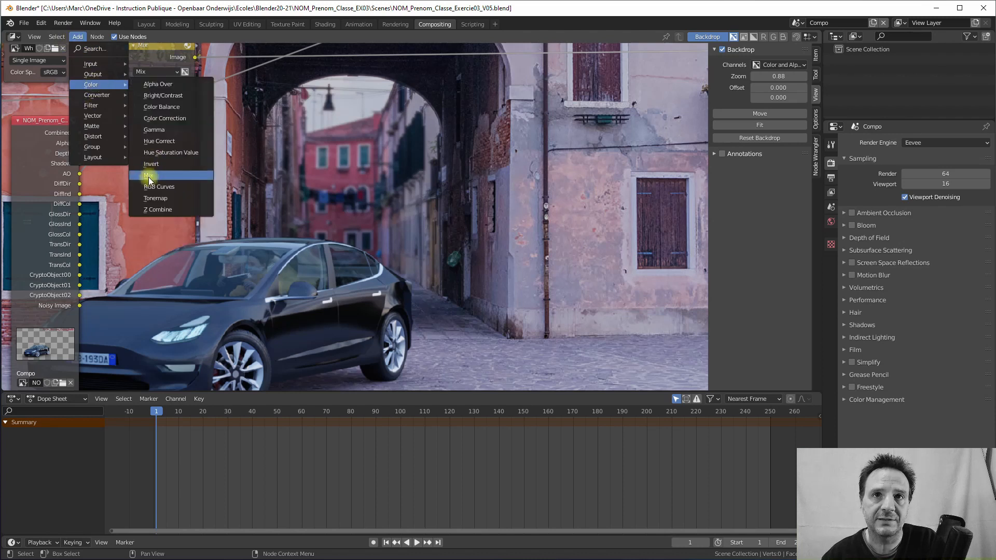
left_click(148, 175)
left_click(158, 229)
left_click(171, 236)
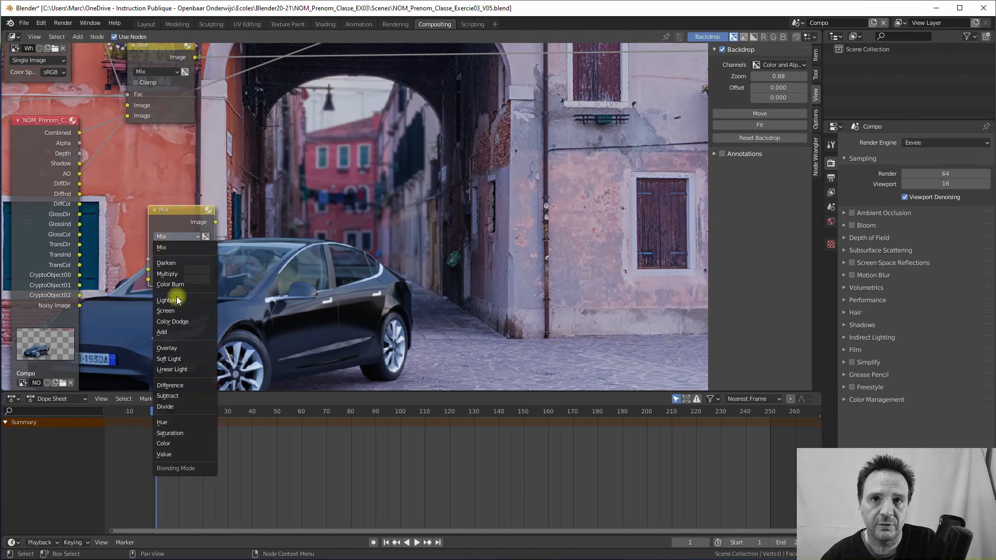
left_click(163, 333)
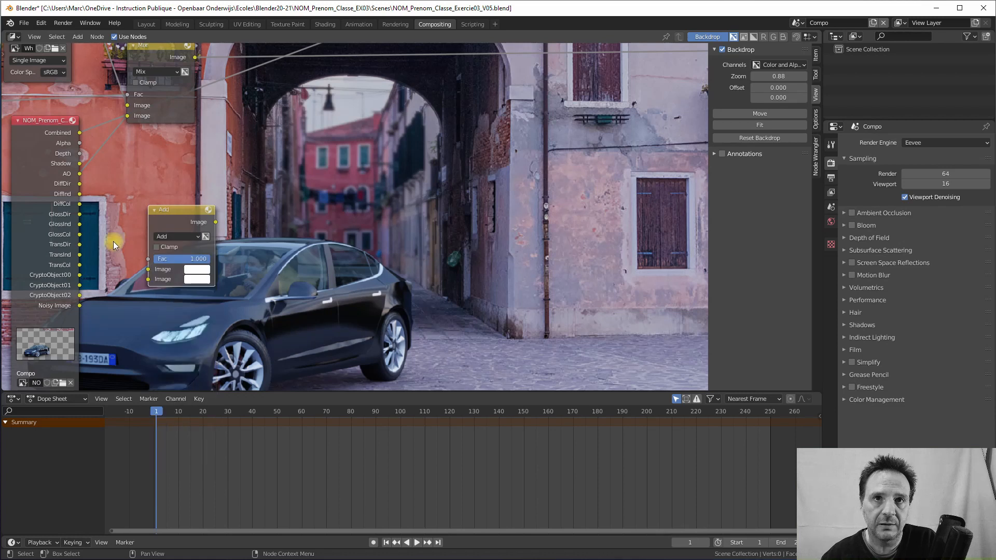
- Connect GlossDir to the Add node's first Image input and GlossInd to the second, and move the node up closer to the render passes
scroll(113, 241, "up", 3)
middle_click_drag(79, 242, 188, 228)
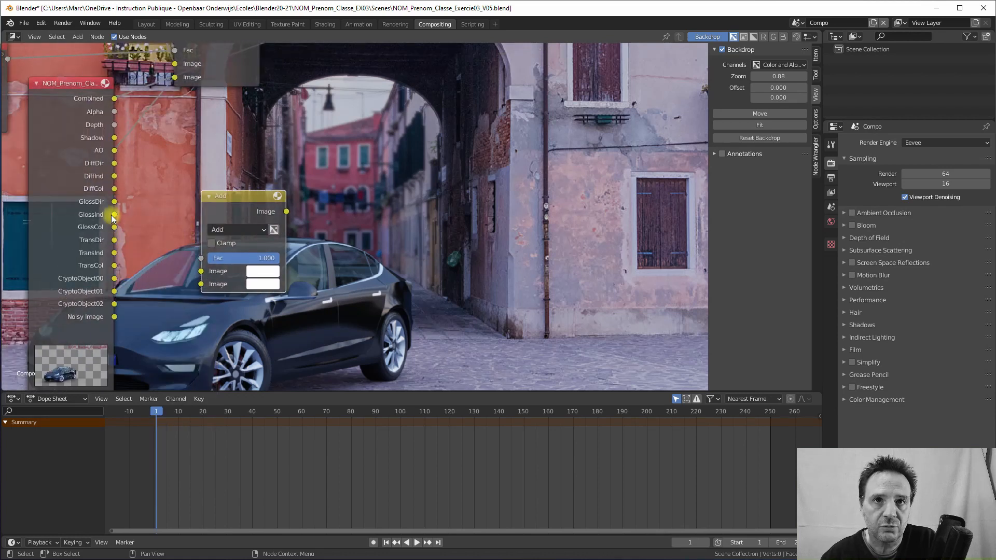
left_click_drag(115, 214, 198, 288)
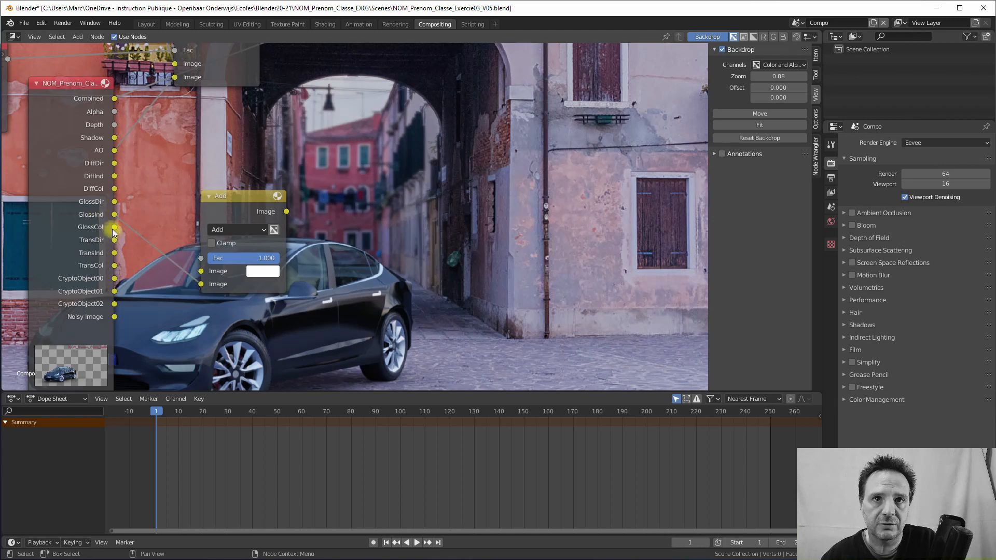
left_click(112, 229)
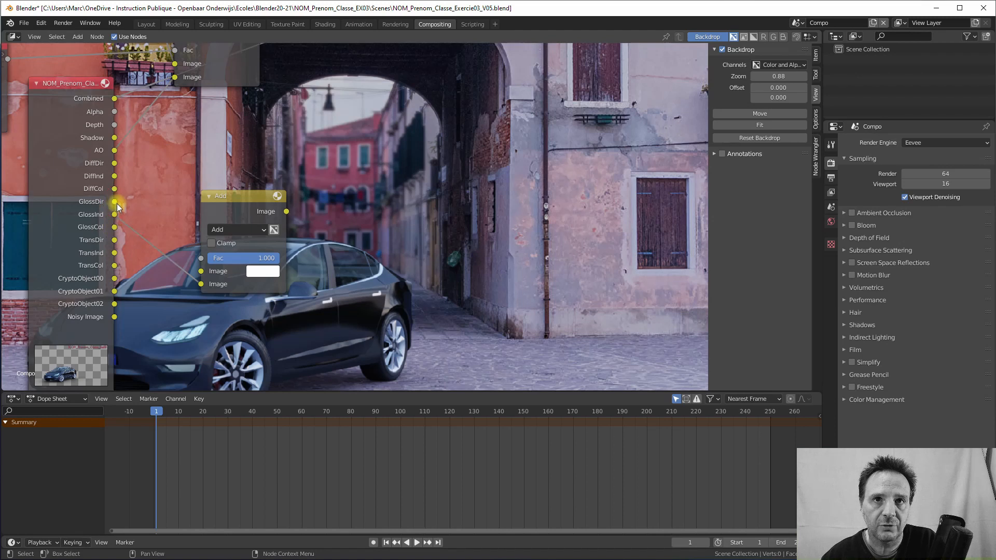
left_click_drag(114, 201, 200, 273)
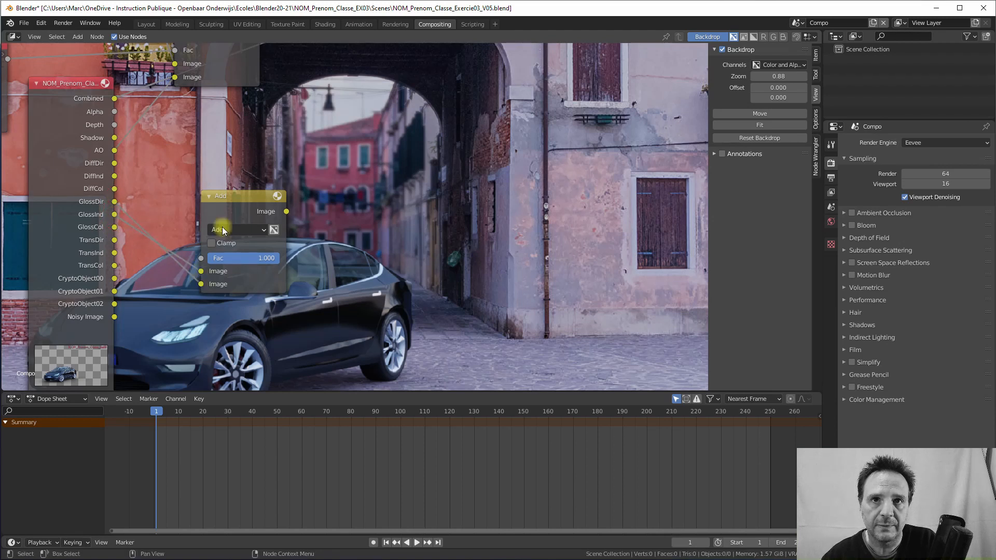
left_click_drag(223, 201, 183, 130)
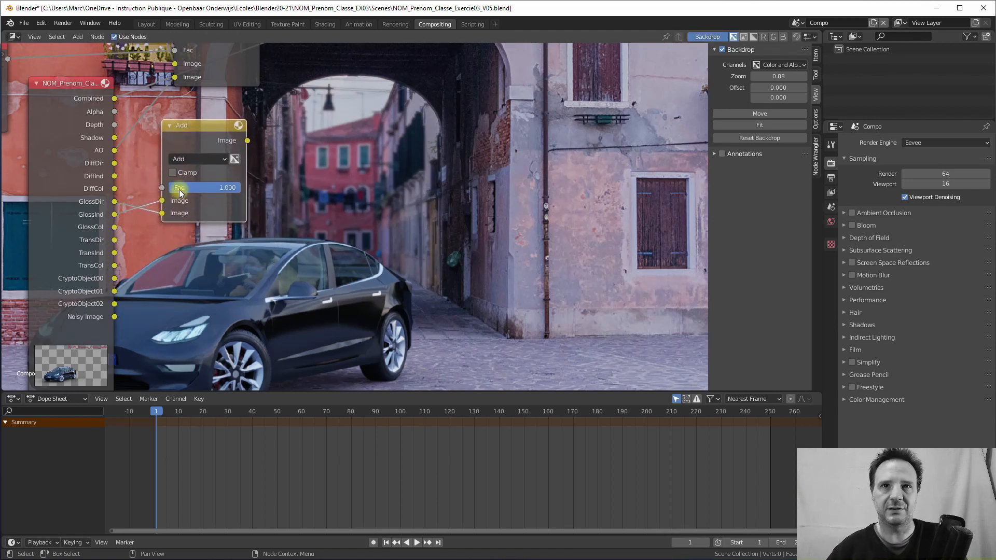
left_click_drag(200, 128, 203, 132)
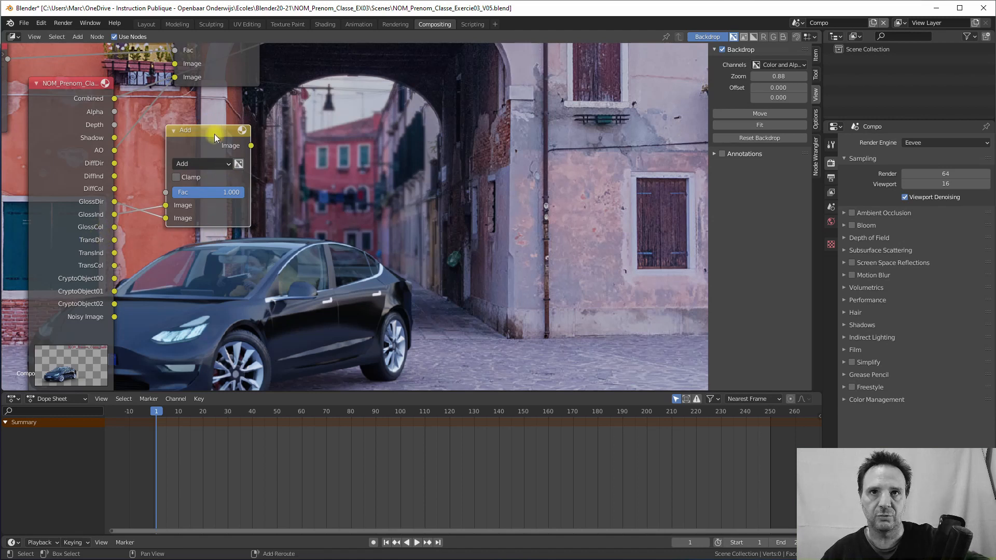
- Duplicate the Add node beside it, set the copy to Multiply, and connect the Add output to the copy's first Image input
key("shift+d")
left_click(313, 183)
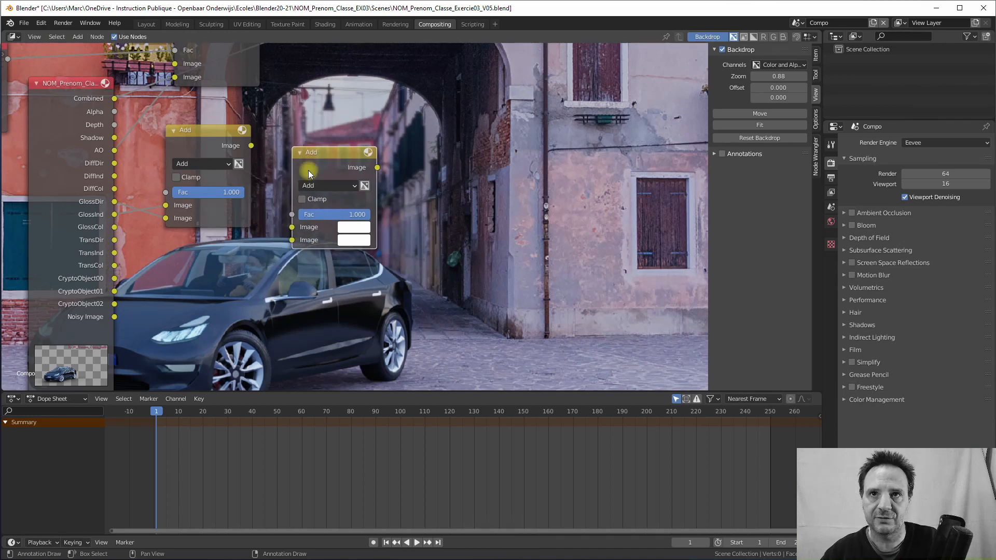
left_click(314, 186)
left_click(315, 234)
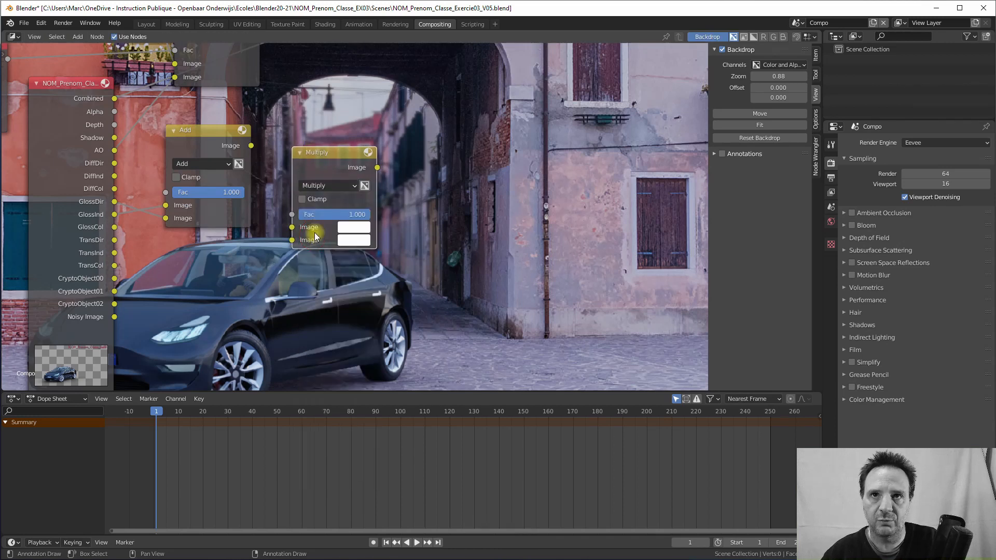
left_click_drag(323, 150, 331, 171)
left_click_drag(250, 147, 301, 248)
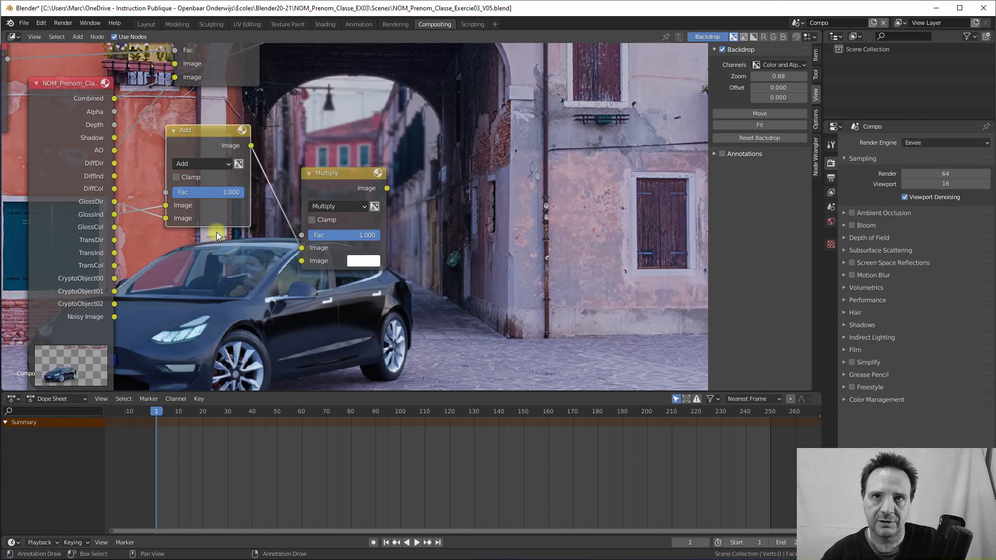
- Connect GlossCol to the Multiply node's second Image input, move the node closer to the Add node, and preview it in the backdrop
left_click_drag(114, 228, 301, 261)
left_click(327, 175)
left_click_drag(327, 177, 310, 151)
left_click(315, 149, "ctrl+shift")
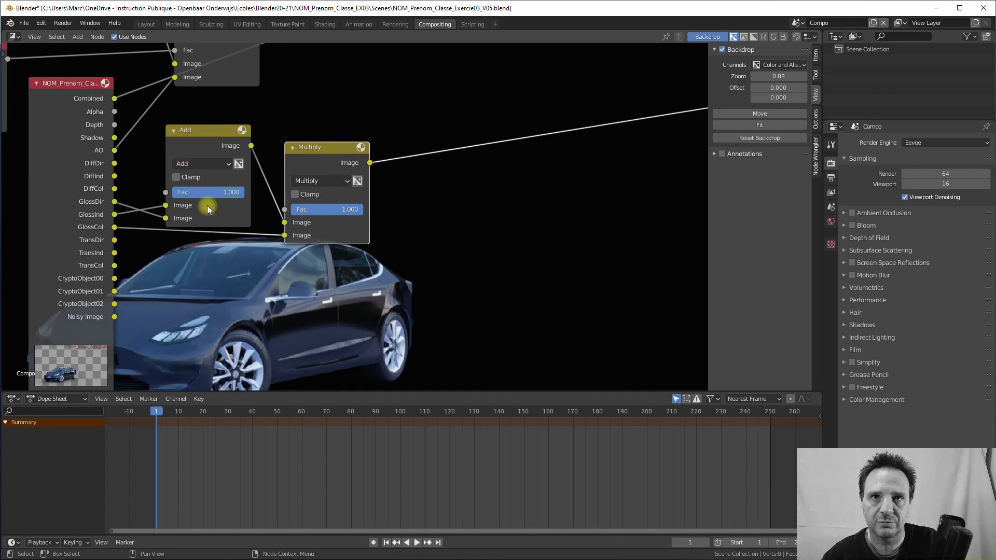
- Set the Add node's Fac to 0.558, and collapse the Add and Multiply nodes, lining them up beside the glossy outputs
mouse_move(232, 192)
left_mouse_down()
mouse_move(179, 195)
mouse_move(236, 201)
mouse_move(200, 198)
mouse_move(194, 207)
mouse_move(213, 193)
left_mouse_up()
scroll(241, 234, "down", 2)
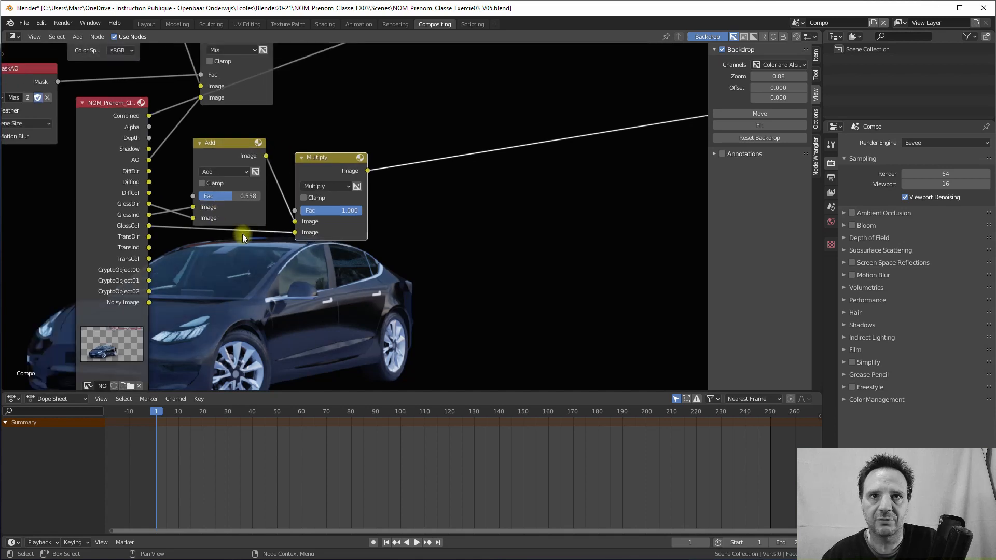
left_click(202, 117)
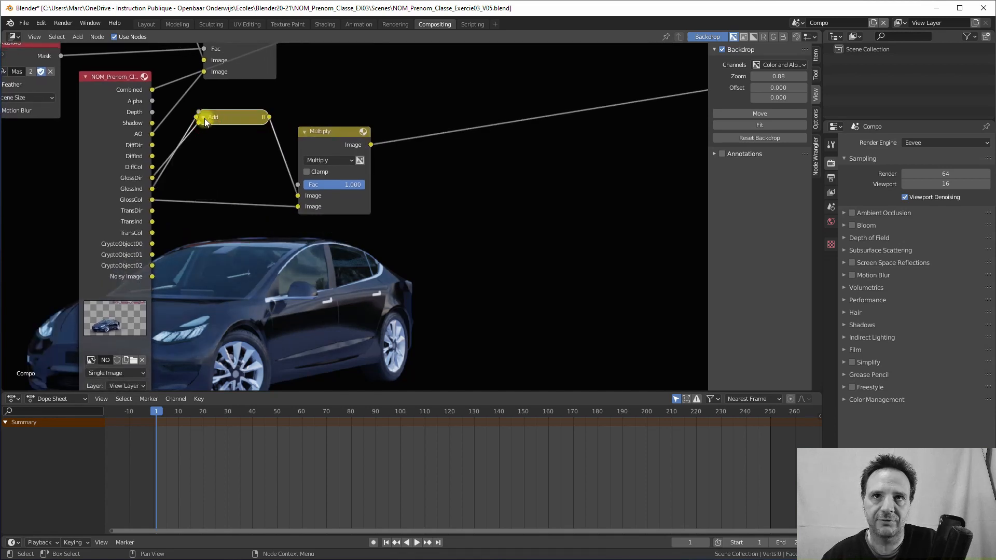
left_click_drag(212, 124, 213, 171)
left_click(304, 132)
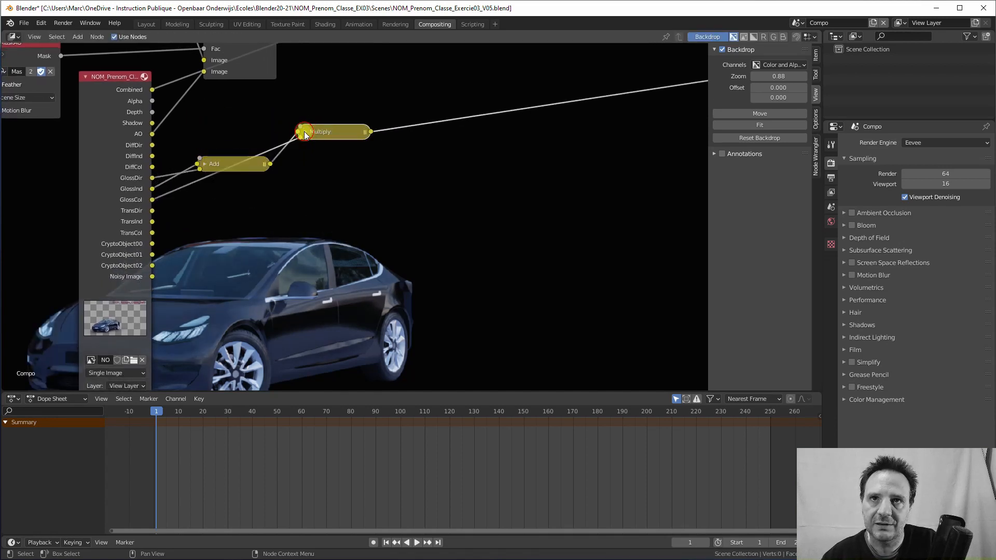
left_click_drag(314, 138, 315, 199)
left_click_drag(228, 167, 227, 181)
left_click_drag(329, 196, 320, 191)
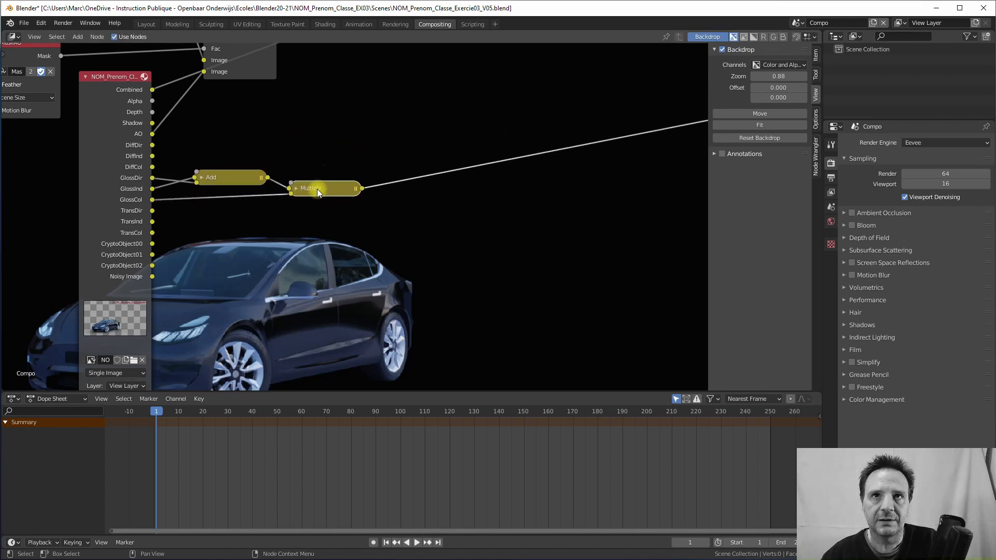
- Collapse the Mix node fed by the AO pass and MaskAO, and move it down closer to the car render node
middle_click_drag(322, 147, 325, 281)
left_click(214, 131)
left_click_drag(229, 130, 233, 187)
scroll(340, 210, "down", 3)
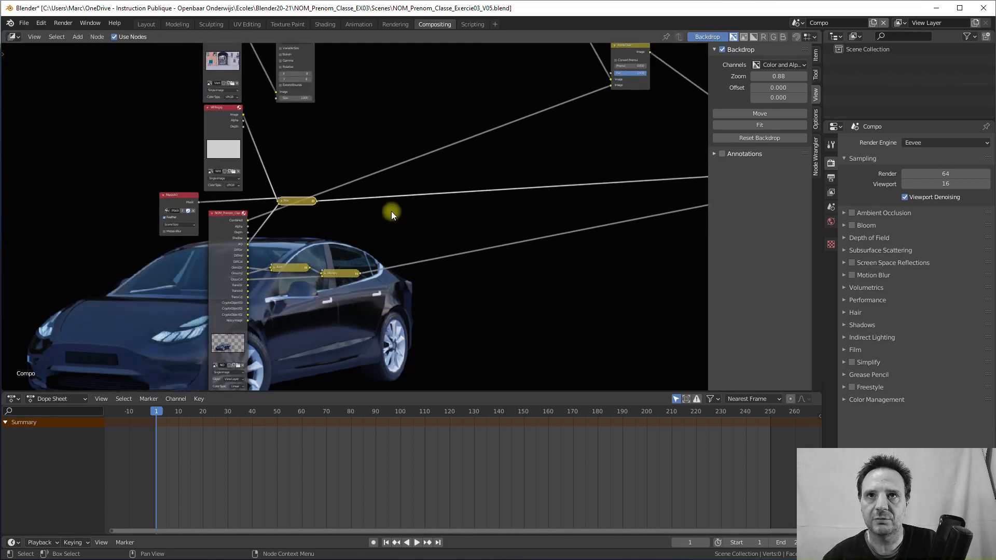
middle_click_drag(390, 216, 297, 290)
middle_click_drag(431, 156, 413, 99)
middle_click_drag(230, 273, 291, 200)
scroll(225, 247, "up", 8)
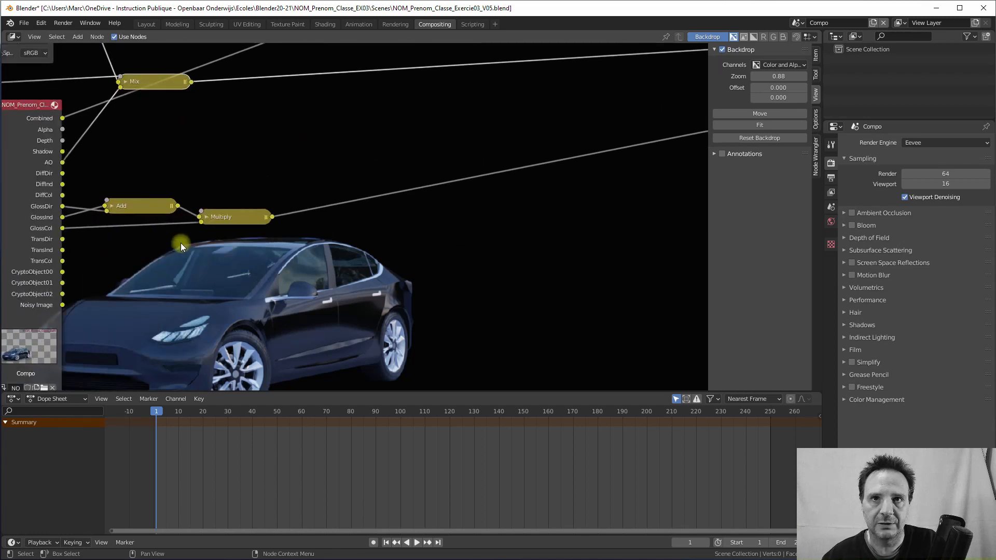
middle_click_drag(180, 243, 237, 214)
middle_click_drag(213, 249, 211, 244)
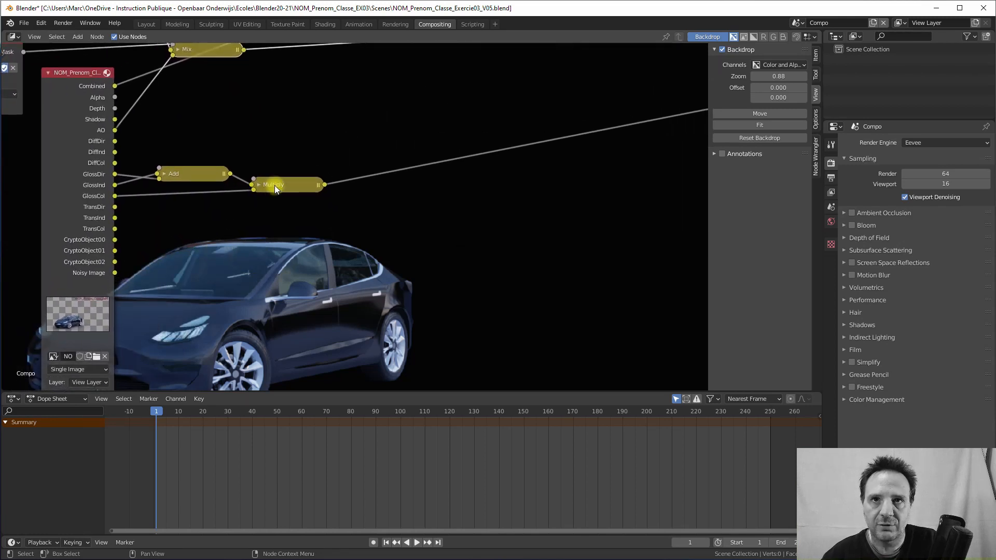
left_click_drag(275, 185, 272, 187)
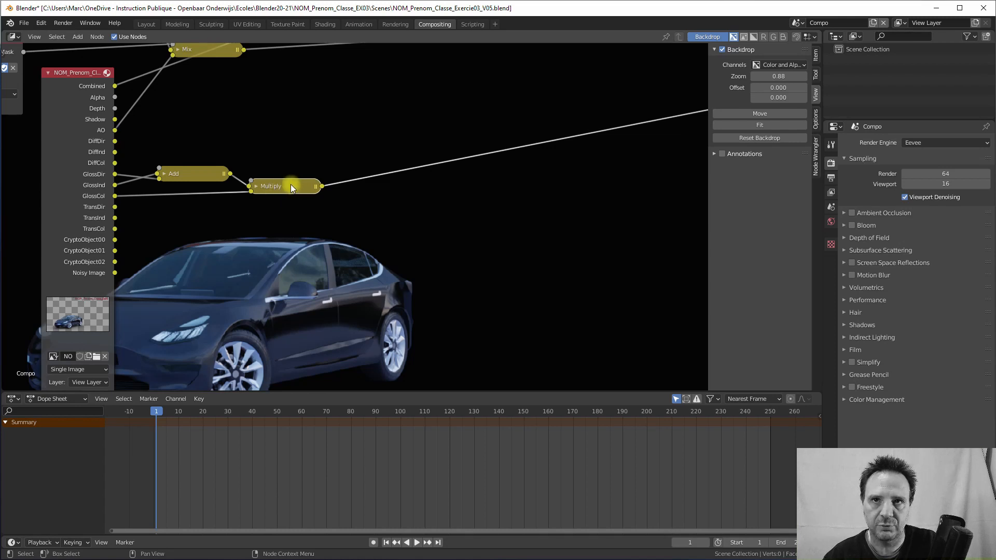
middle_click_drag(281, 248, 309, 233)
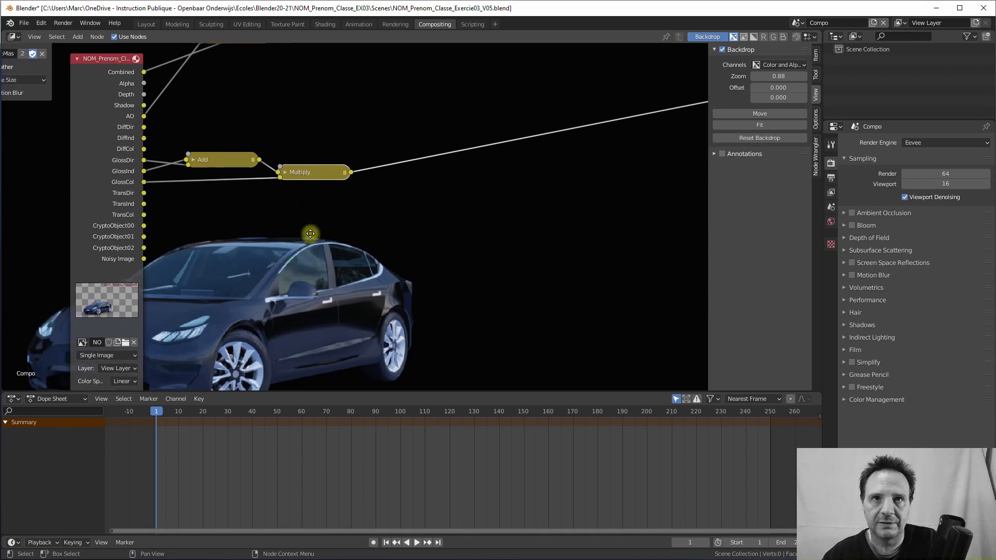
middle_click_drag(253, 274, 246, 291)
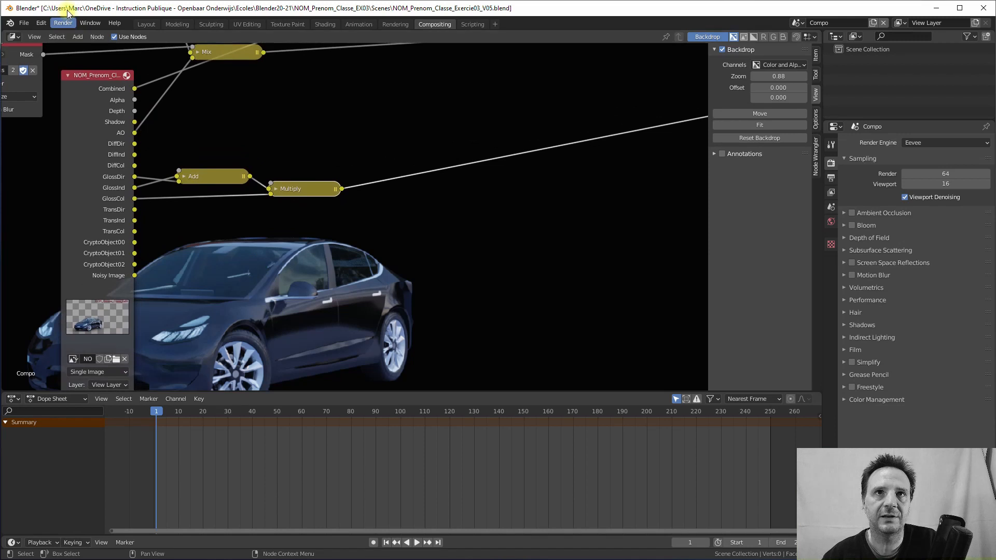
- Add a Cryptomatte node beside the car render node, below the collapsed Add and Multiply nodes
left_click(77, 37)
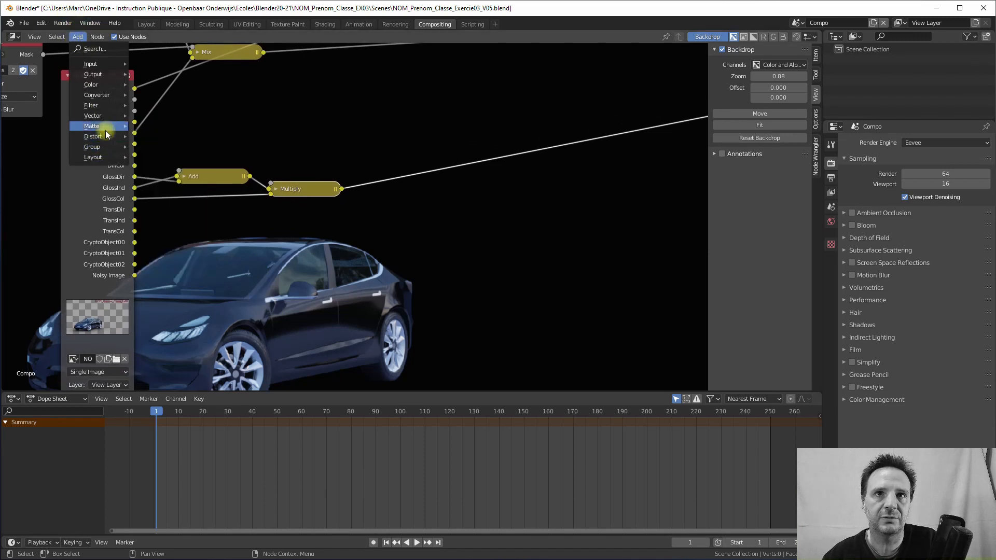
mouse_move(98, 127)
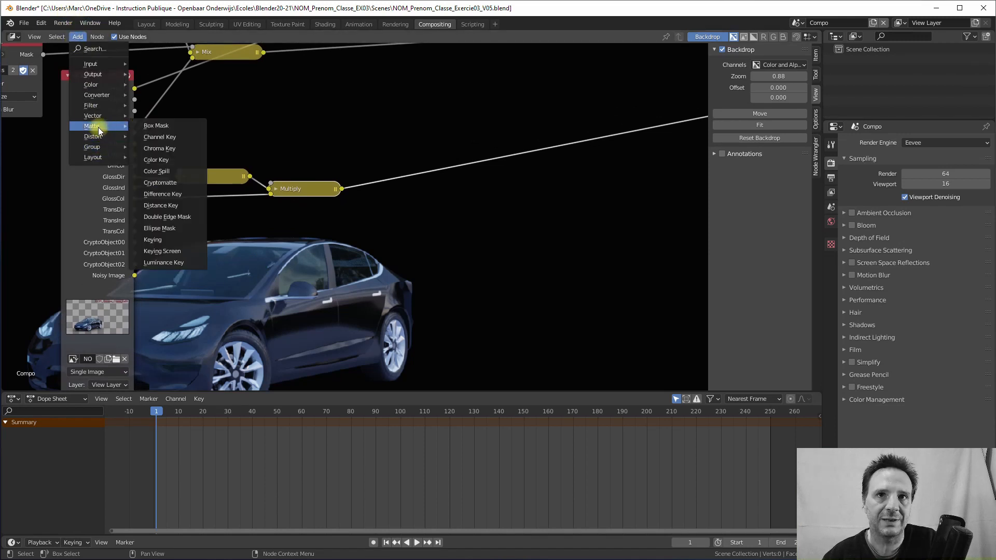
left_click(162, 183)
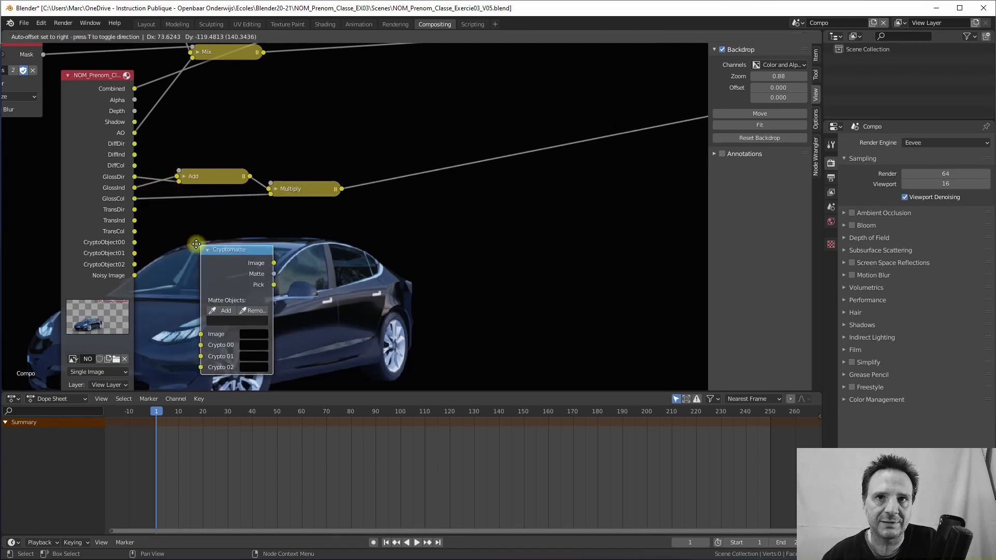
left_click(196, 229)
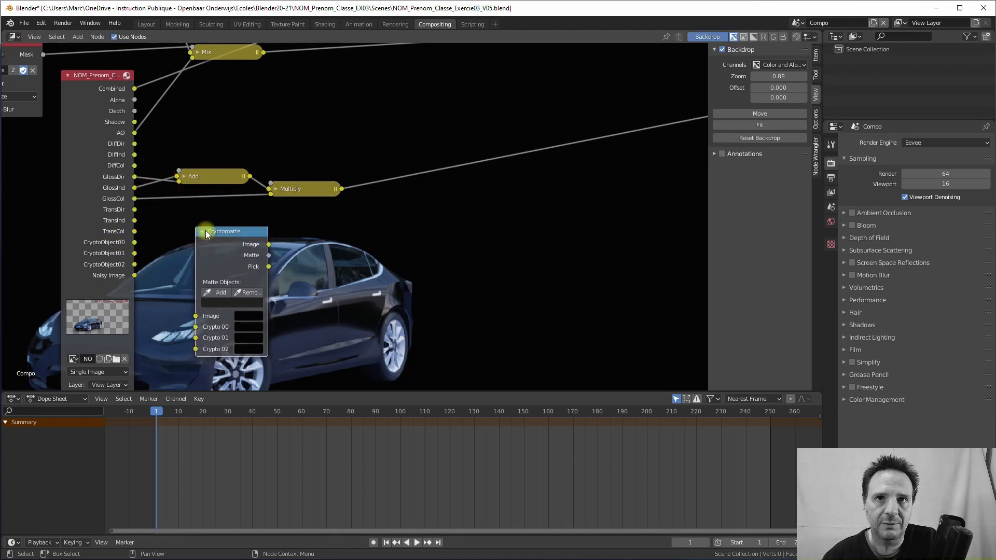
left_click(203, 231)
left_click(203, 231)
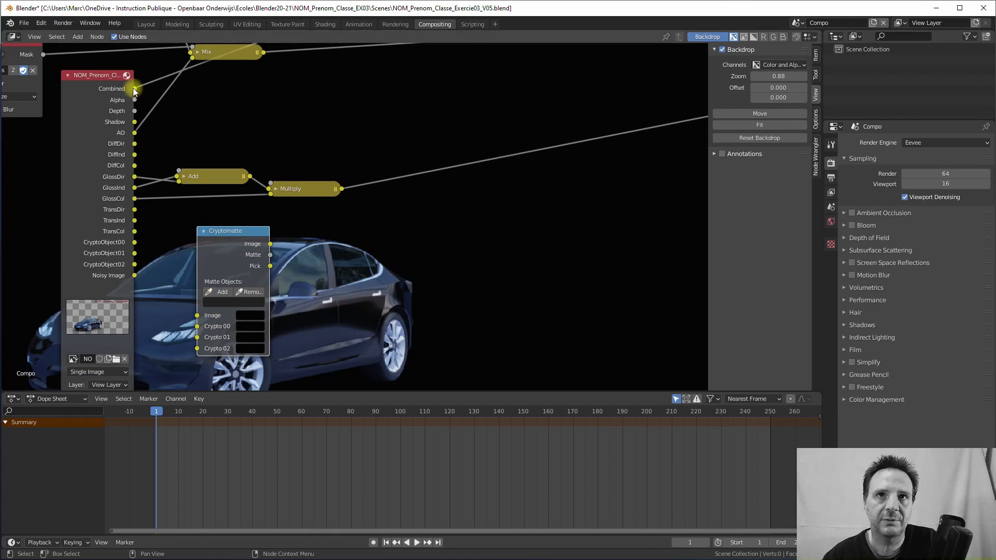
- Connect the car render's Combined output to the Cryptomatte node's Image input and CryptoObject00 to its Crypto 00 input
left_click_drag(134, 89, 200, 316)
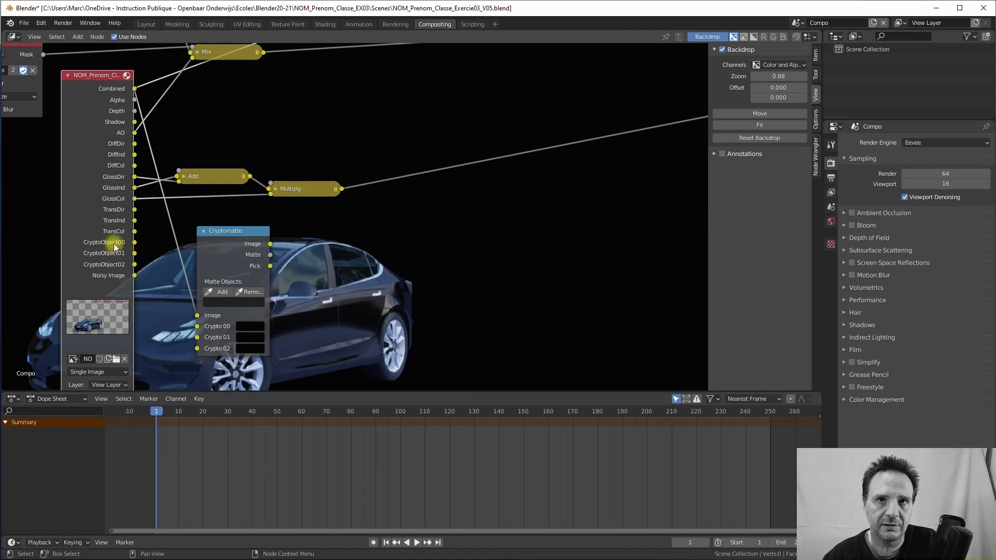
left_click_drag(134, 243, 201, 328)
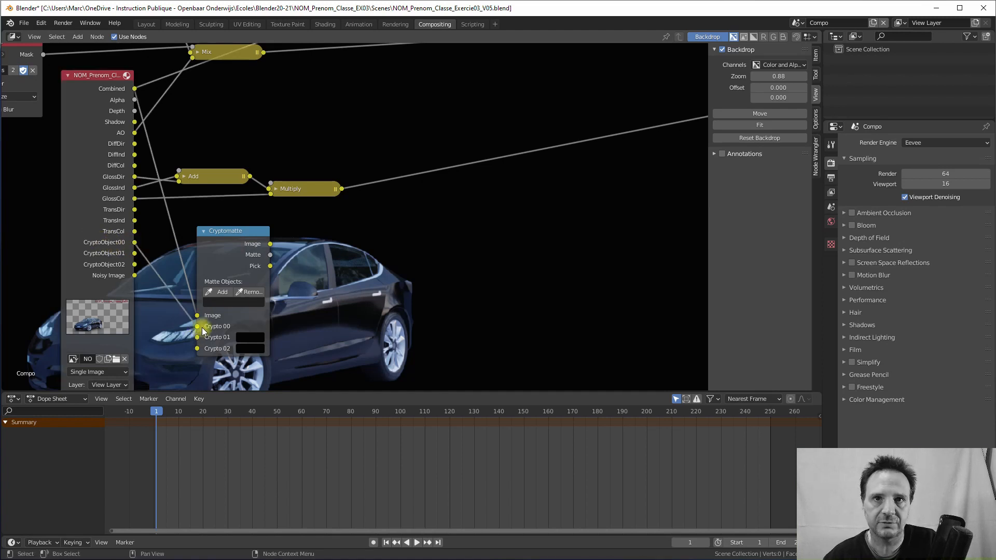
left_click_drag(232, 235, 236, 233)
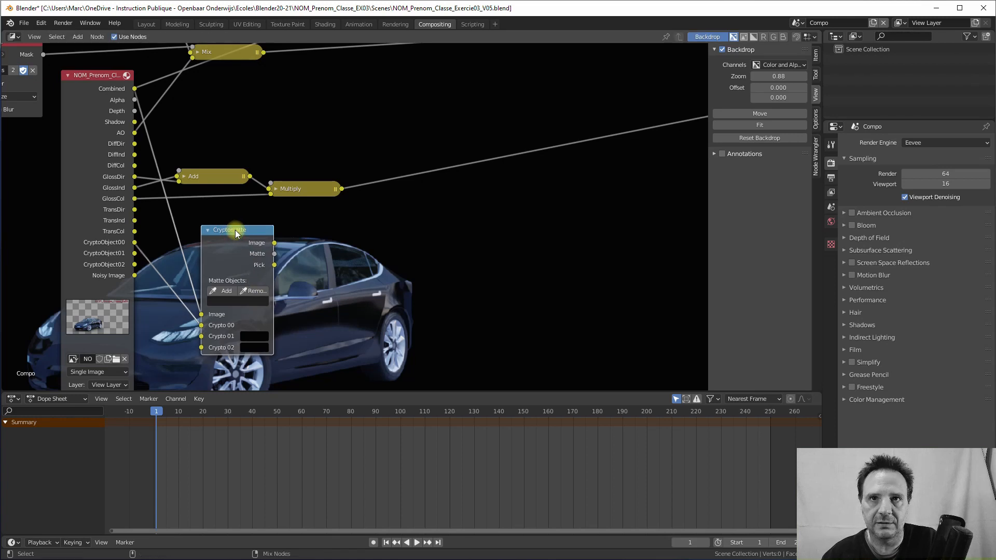
- Cycle the backdrop preview through the Cryptomatte node's outputs to Pick, shifting the node slightly towards the render node
left_click(235, 232, "ctrl+shift")
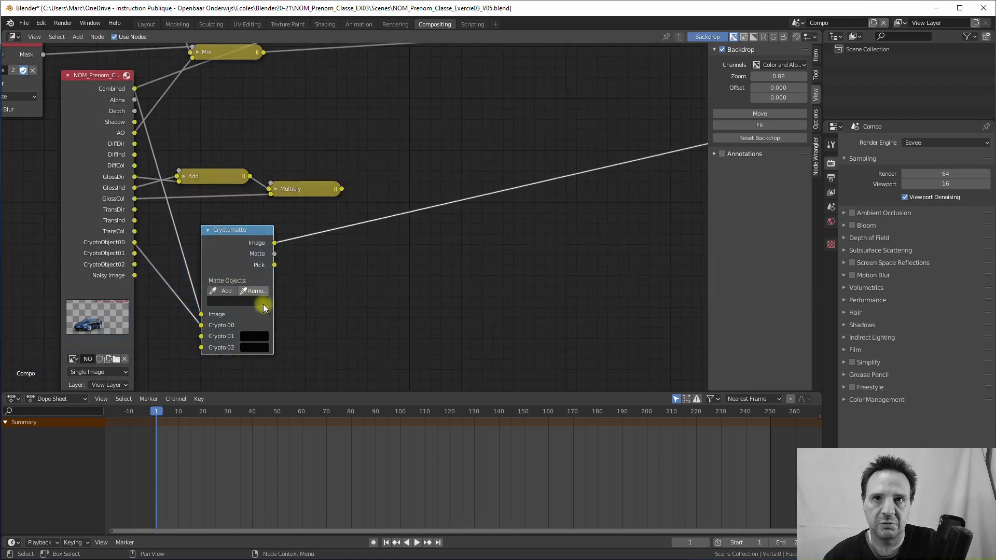
left_click_drag(231, 231, 220, 225)
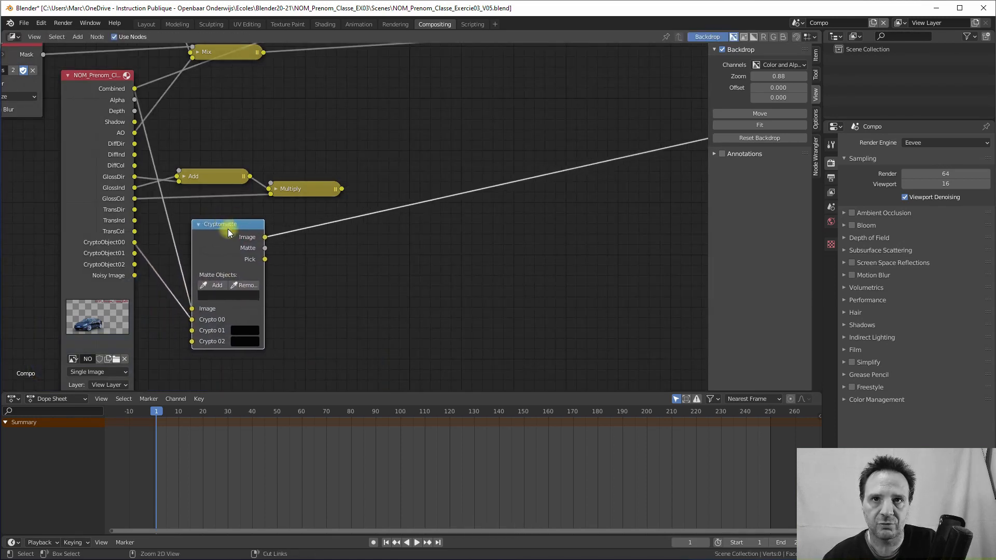
left_click(220, 225, "ctrl+shift")
left_click(220, 225, "ctrl+shift")
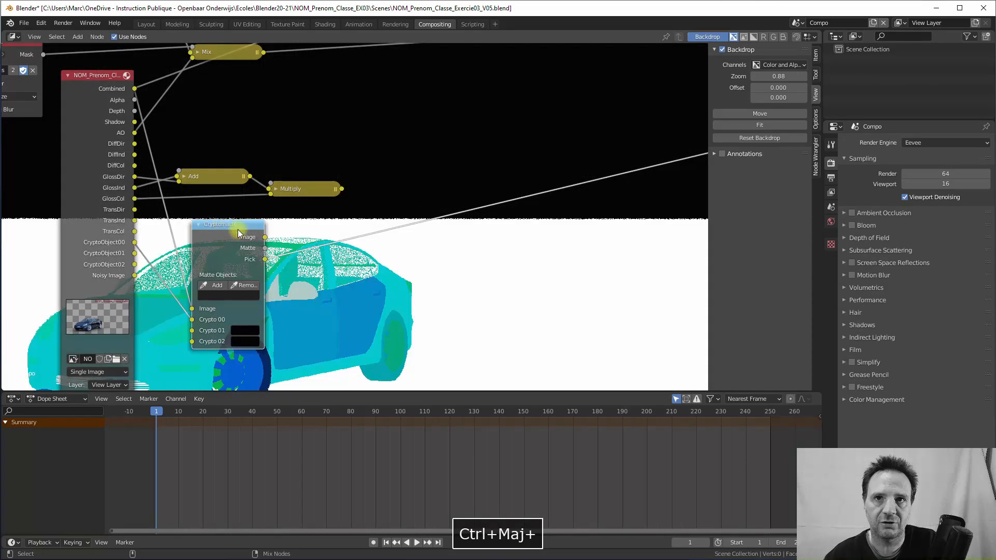
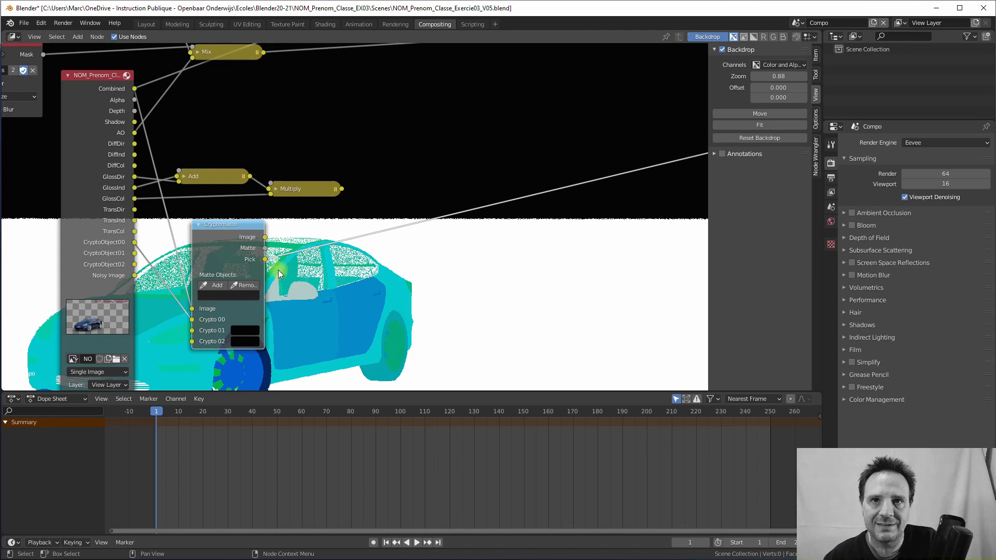
- Set the backdrop zoom to 0.77 and shift the Cryptomatte node aside to clear more of the car
mouse_move(238, 347)
middle_mouse_down()
mouse_move(202, 304)
mouse_move(226, 351)
middle_mouse_up()
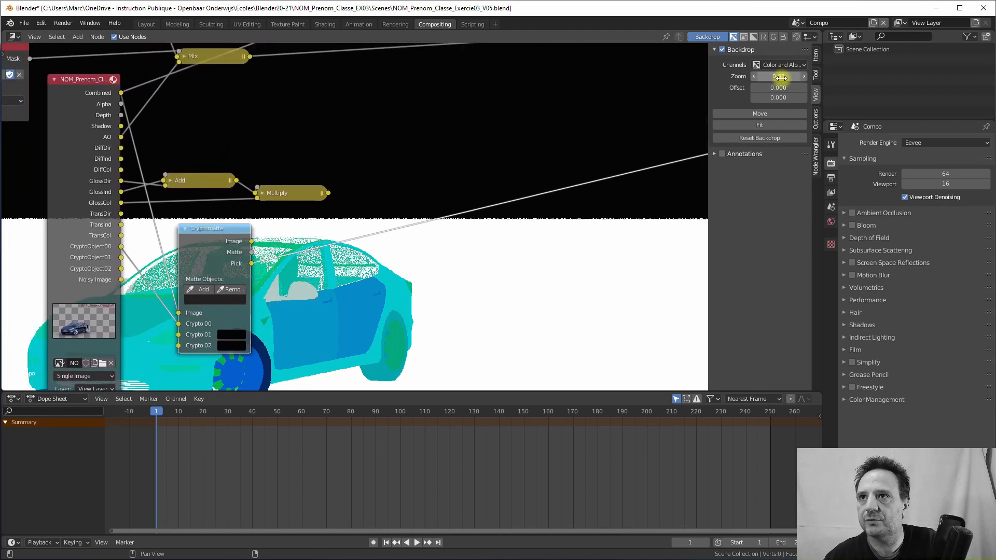
mouse_move(780, 77)
left_mouse_down()
mouse_move(764, 85)
mouse_move(773, 82)
left_mouse_up()
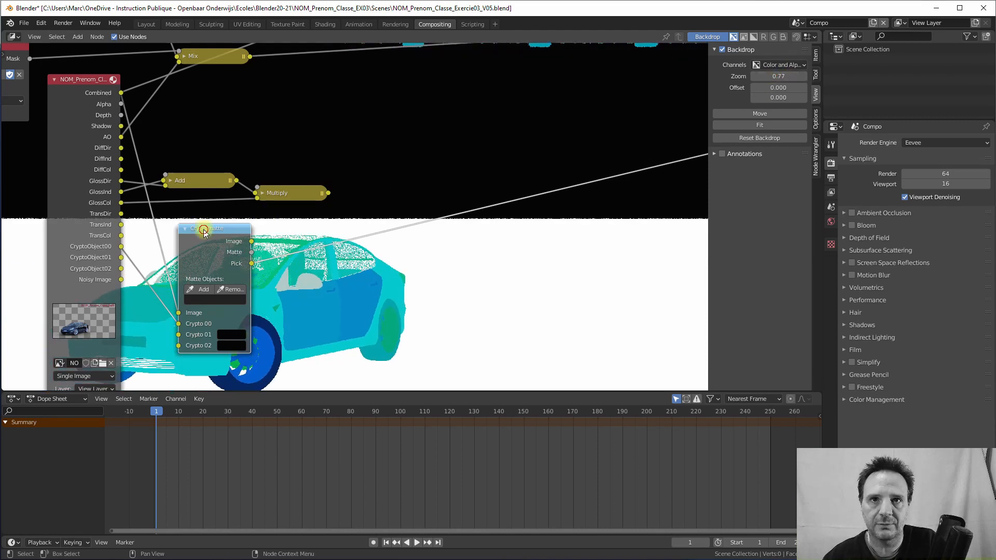
left_click_drag(204, 233, 174, 234)
middle_click_drag(306, 260, 253, 260)
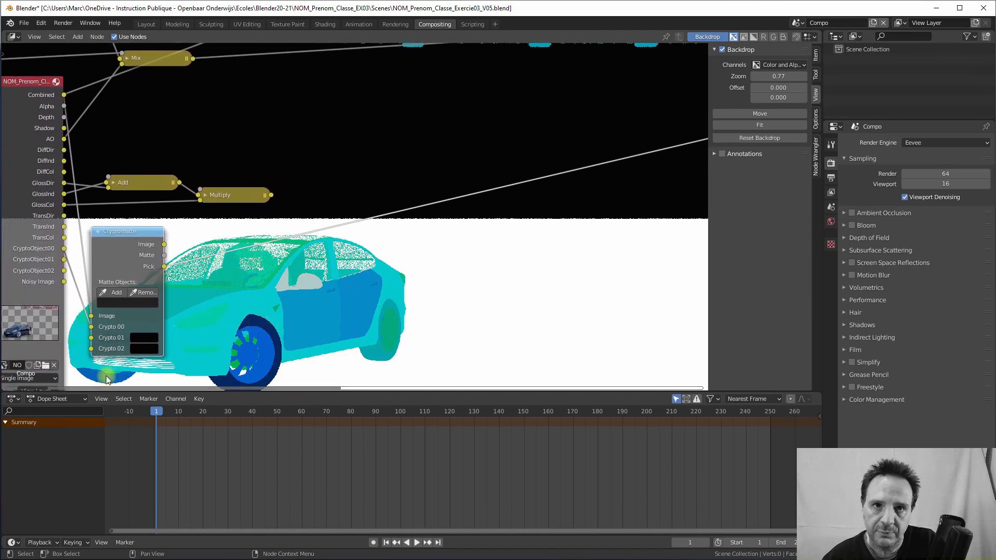
- Add the car's tyres to the Cryptomatte node's matte objects by sampling them in the Pick preview
left_click(110, 294)
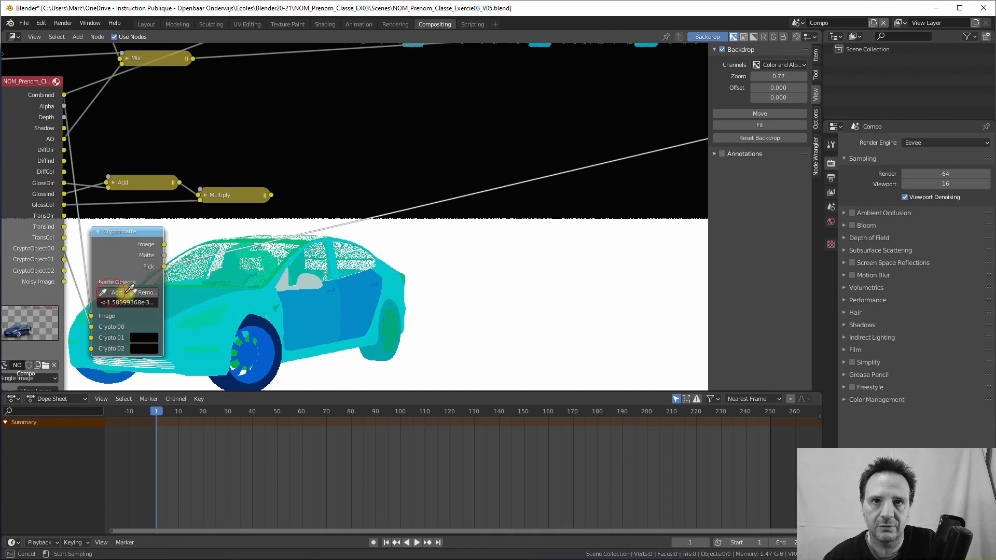
left_click(376, 356)
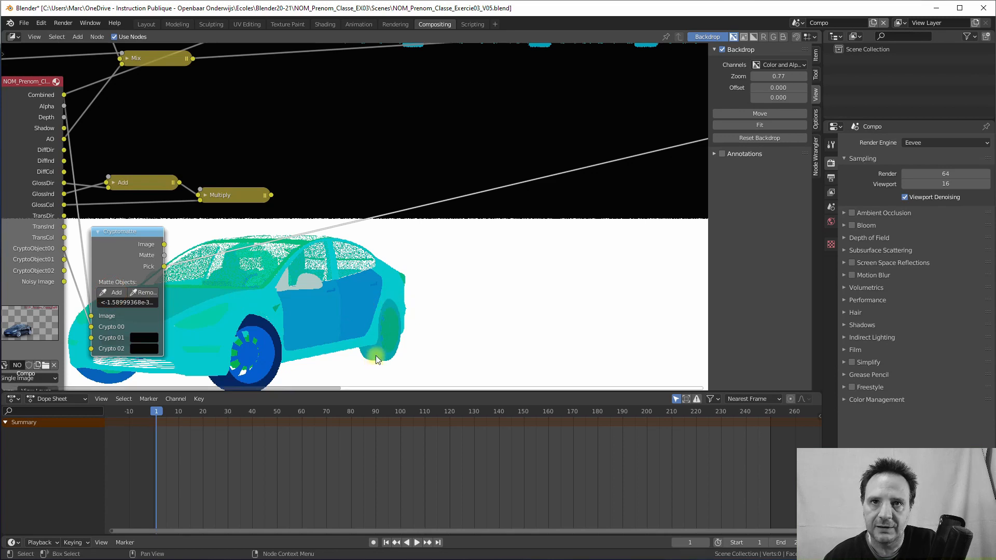
left_click(95, 375)
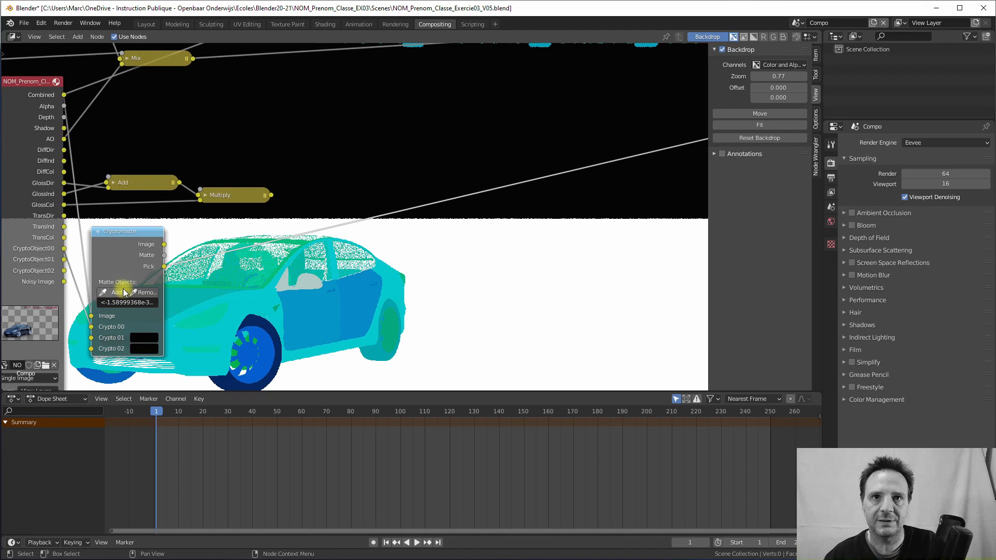
- Preview the Cryptomatte node's Image output and its Matte output, and move the node beneath the collapsed Multiply node
left_click(120, 232, "ctrl+shift")
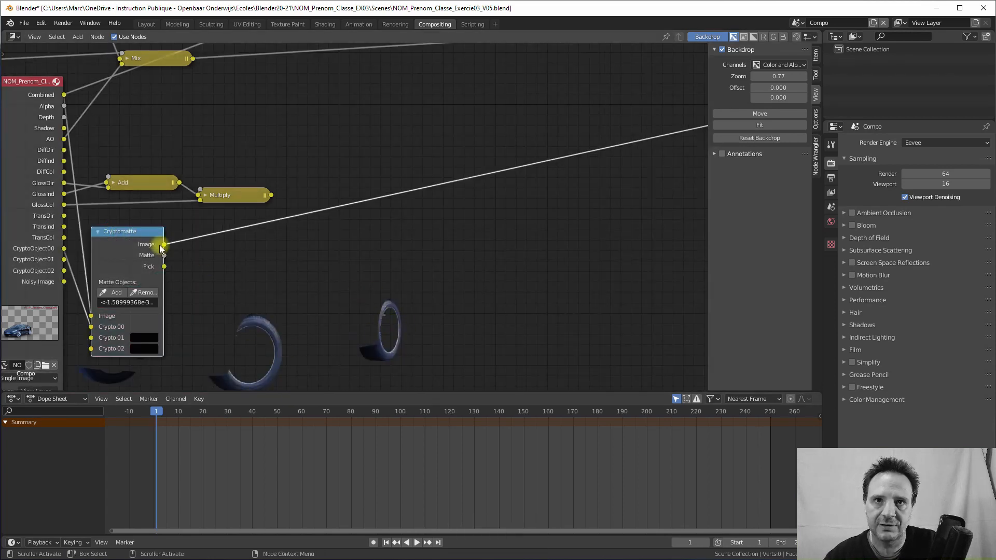
left_click(133, 237, "ctrl+shift")
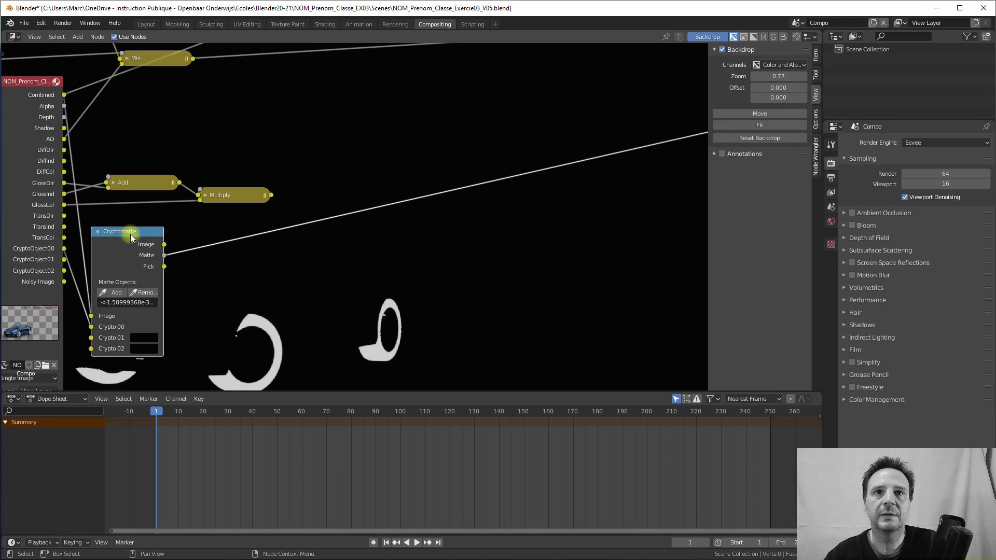
left_click_drag(130, 238, 241, 231)
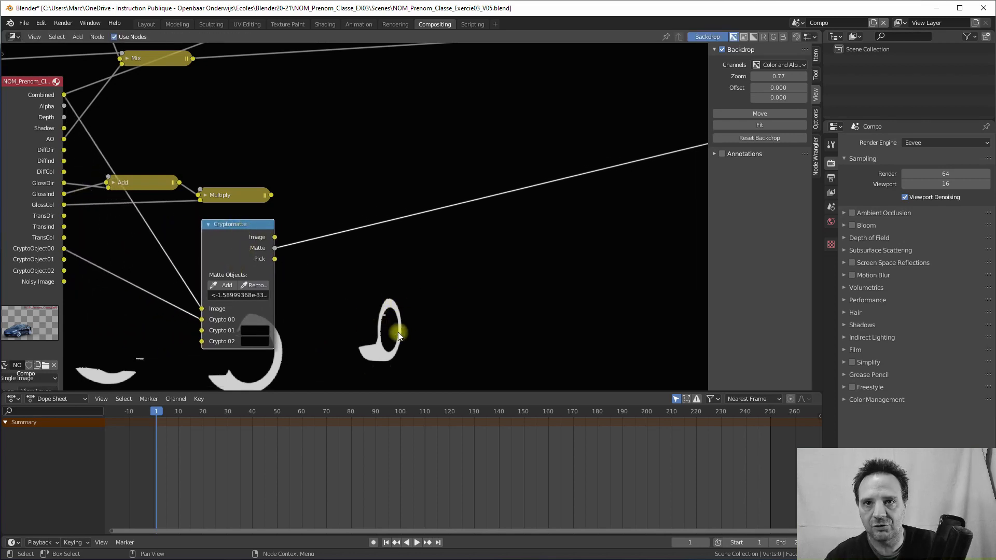
- Switch the backdrop preview to the Multiply node that combines the glossy passes
scroll(229, 287, "down", 6)
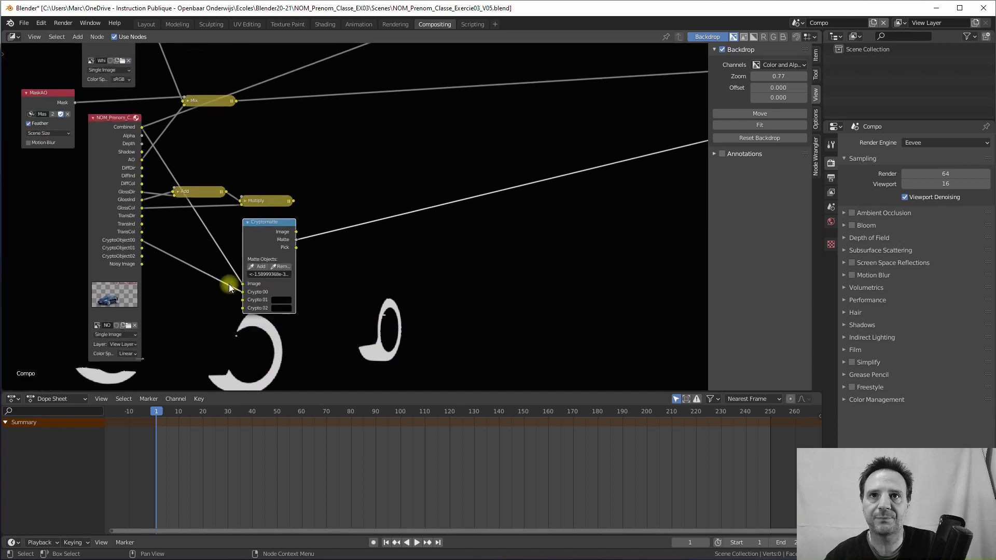
middle_click_drag(289, 266, 172, 322)
left_click_drag(179, 275, 182, 273)
left_click(182, 274, "ctrl+shift")
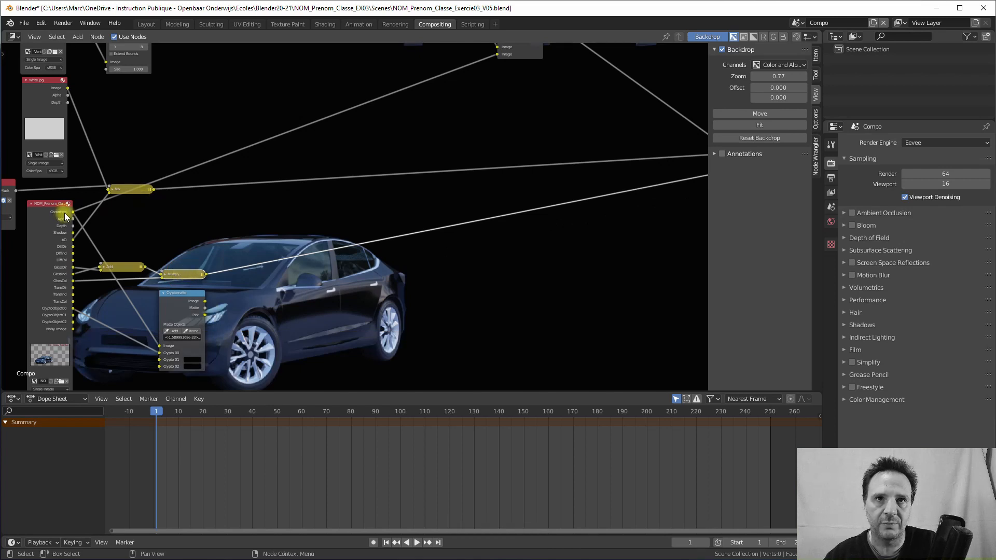
middle_click_drag(173, 205, 120, 245)
middle_click_drag(467, 75, 460, 100)
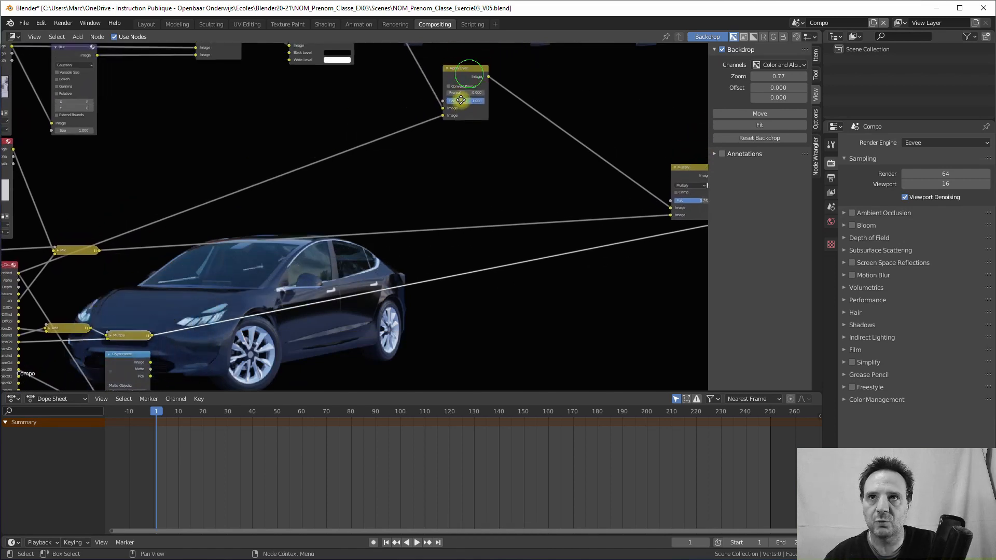
- Move the Alpha Over node lower in the node tree, before the final Multiply node
left_click_drag(458, 73, 466, 141)
scroll(533, 176, "down", 2)
middle_click_drag(607, 181, 503, 165)
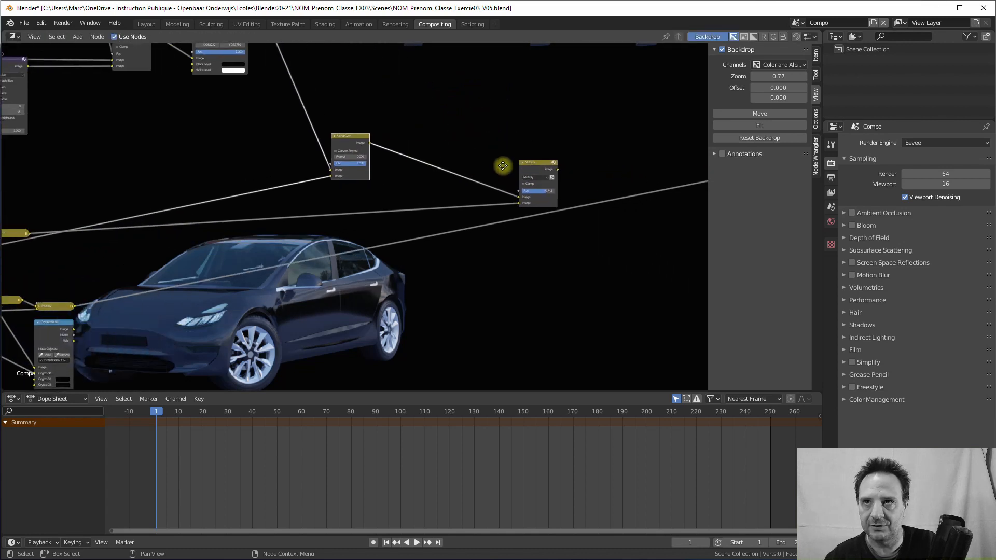
- Add a Mix colour node to the right of the render layer image node, above the collapsed glossy Multiply node
middle_click_drag(304, 193, 462, 158)
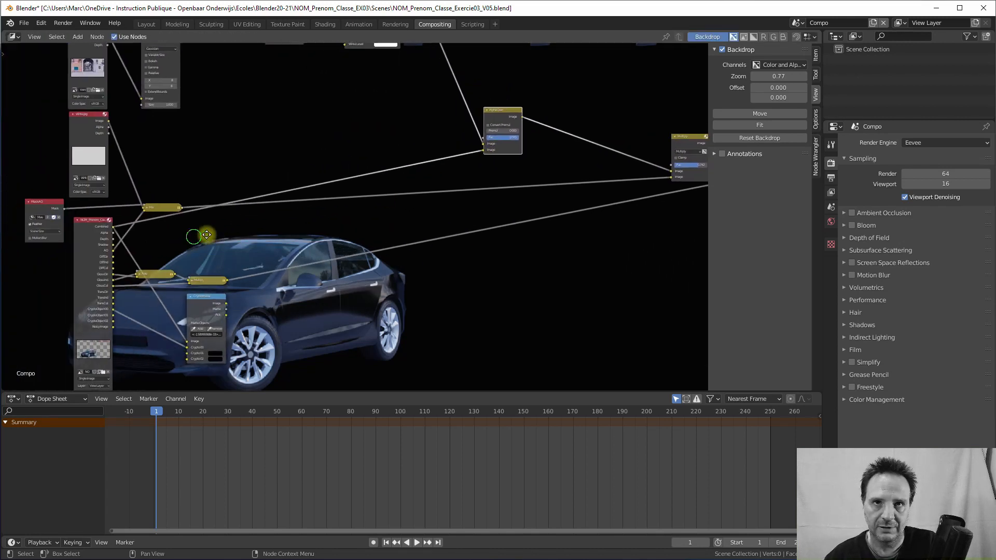
middle_click_drag(207, 235, 228, 233)
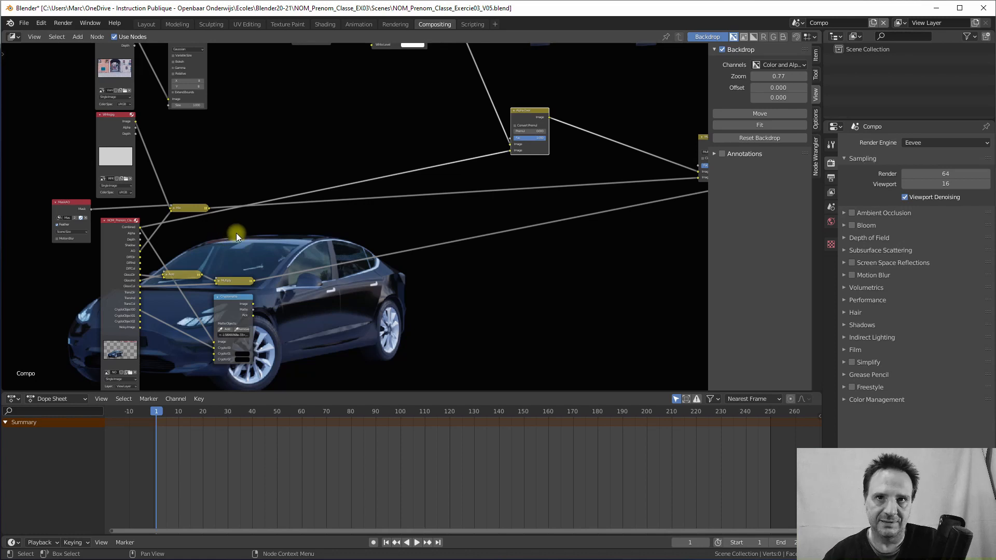
scroll(229, 257, "up", 1)
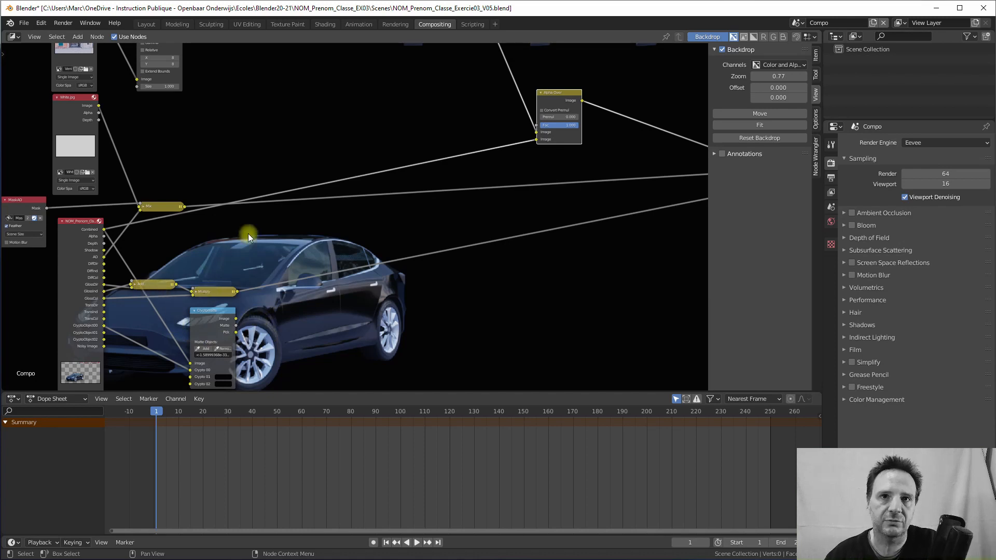
scroll(248, 233, "up", 1)
middle_click_drag(208, 240, 217, 247)
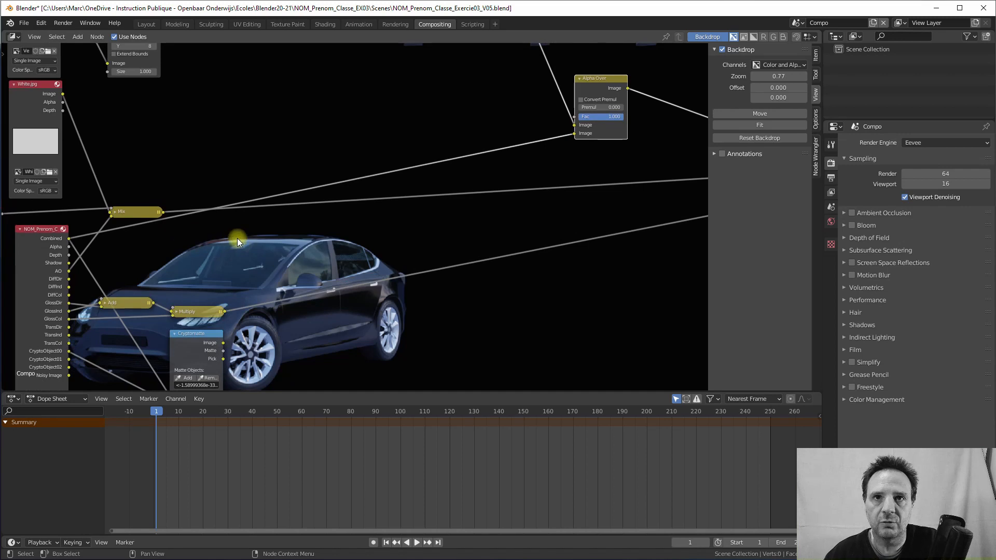
left_click(78, 37)
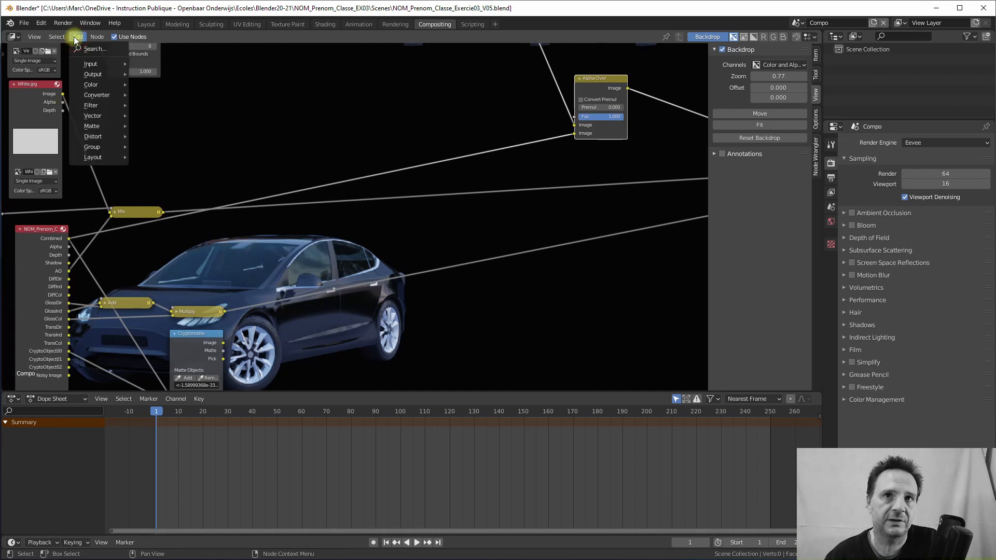
mouse_move(95, 99)
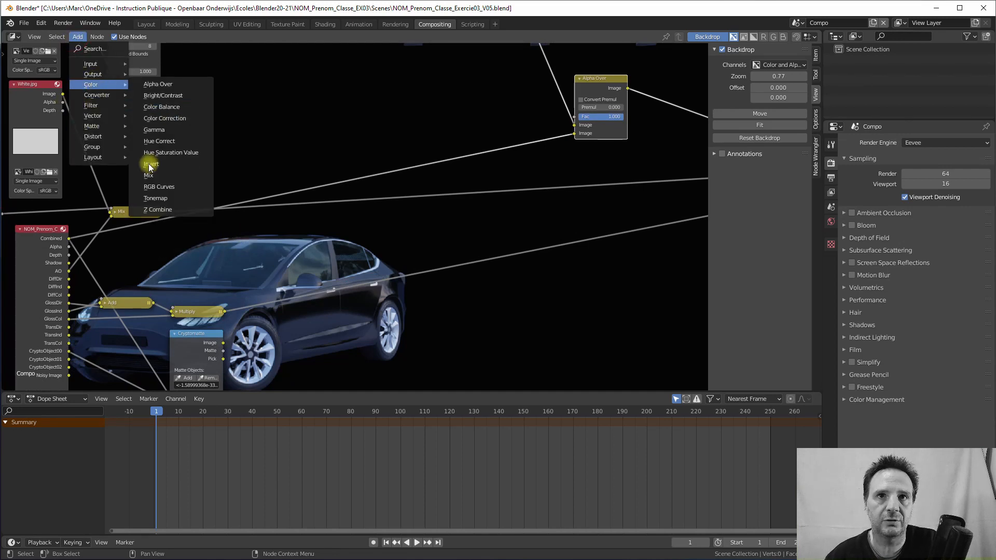
left_click(151, 175)
left_click(257, 217)
scroll(209, 238, "up", 2)
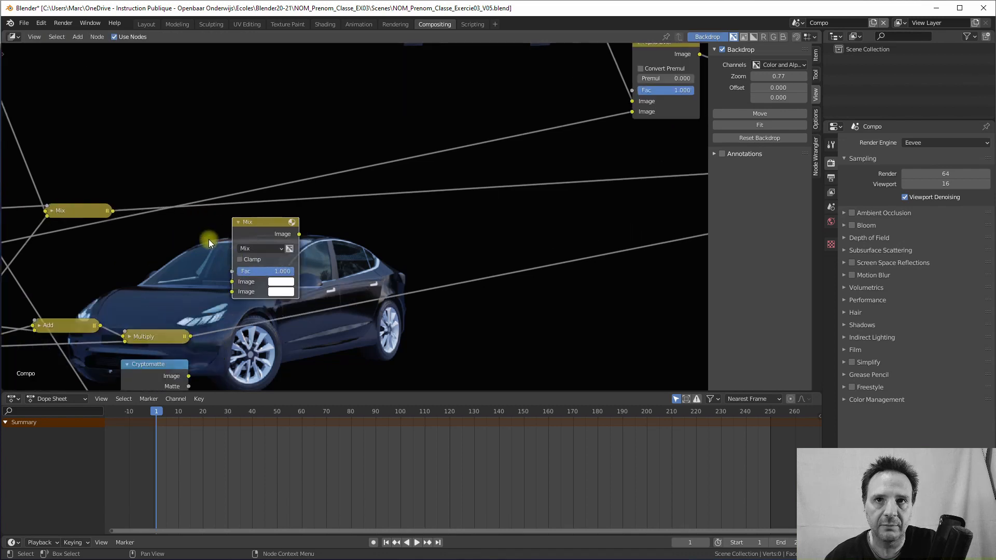
- Connect the car render's Combined output to the new Mix node's first Image input and adjust the node's position
left_click_drag(68, 226, 304, 259)
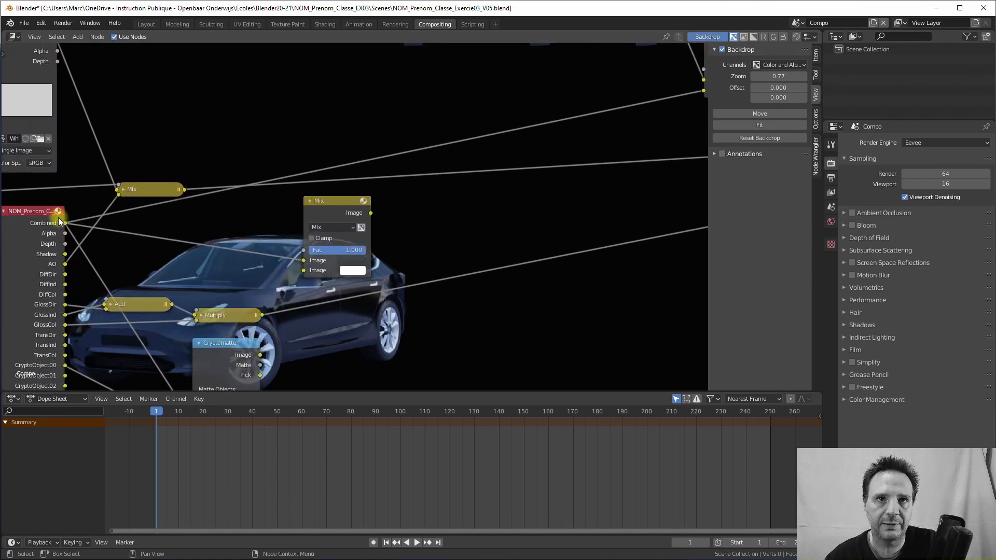
left_click_drag(303, 199, 306, 190)
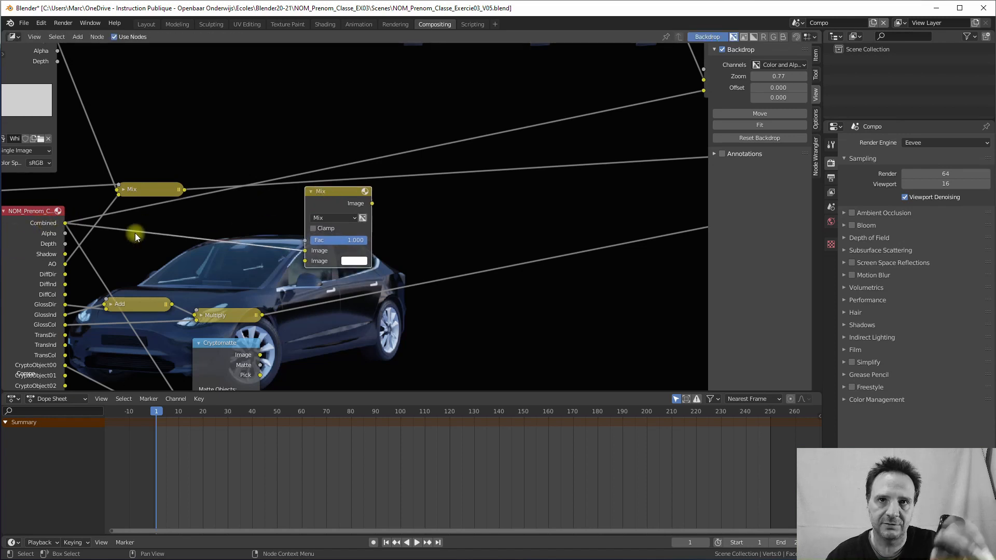
middle_click_drag(253, 243, 246, 221)
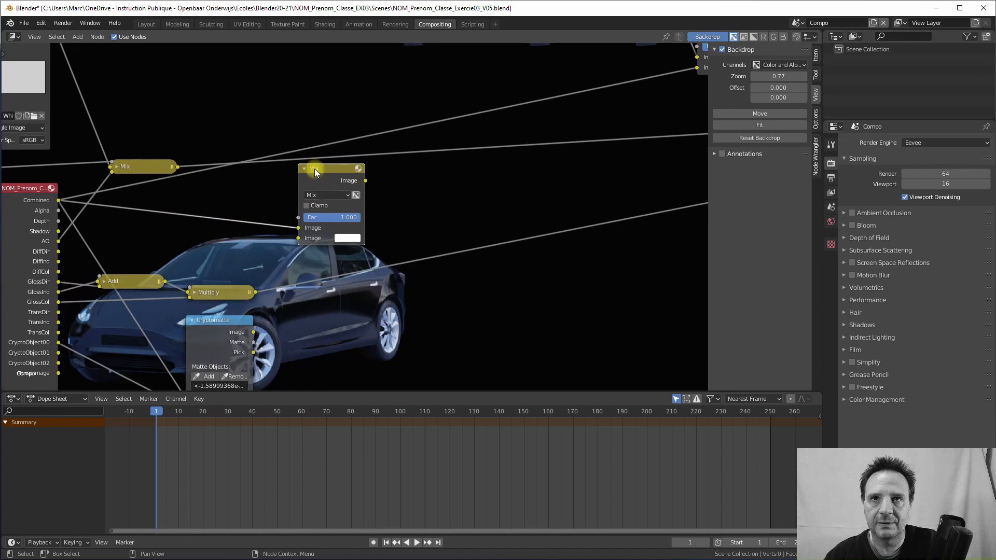
left_click_drag(315, 171, 320, 169)
- Connect the glossy Multiply node's output to the Mix node's second Image input and realign the collapsed Add and Multiply nodes
left_click_drag(256, 292, 304, 237)
left_click(219, 296)
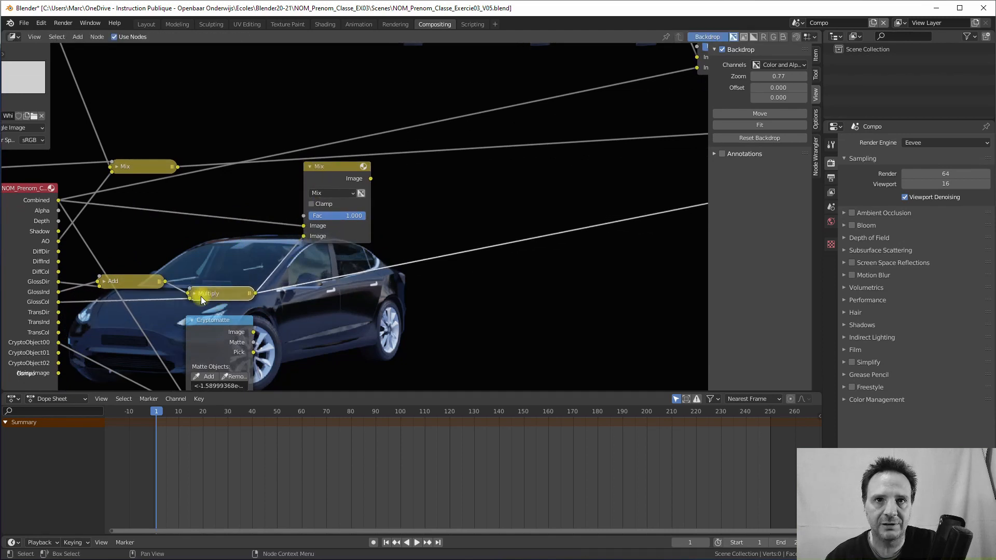
left_click_drag(128, 285, 129, 282)
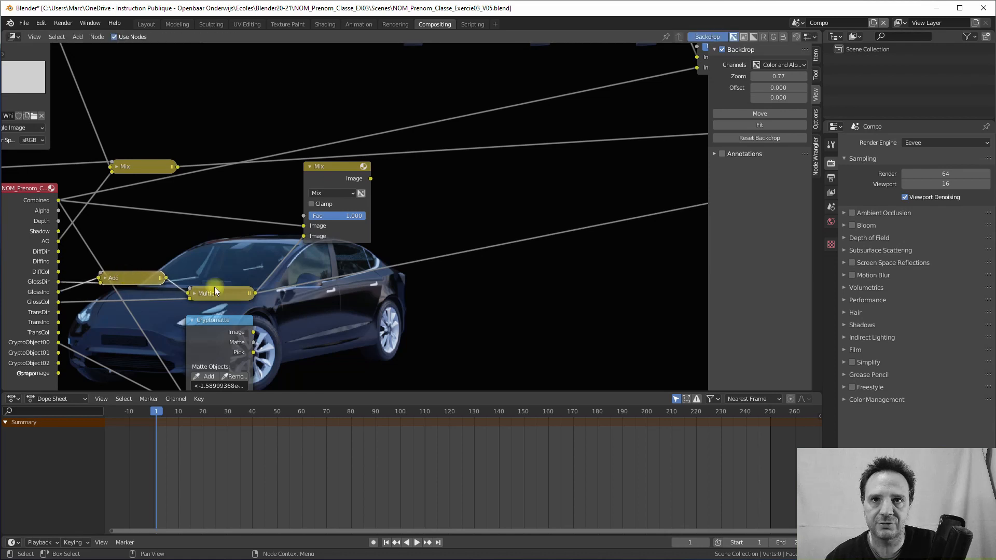
left_click_drag(219, 293, 212, 294)
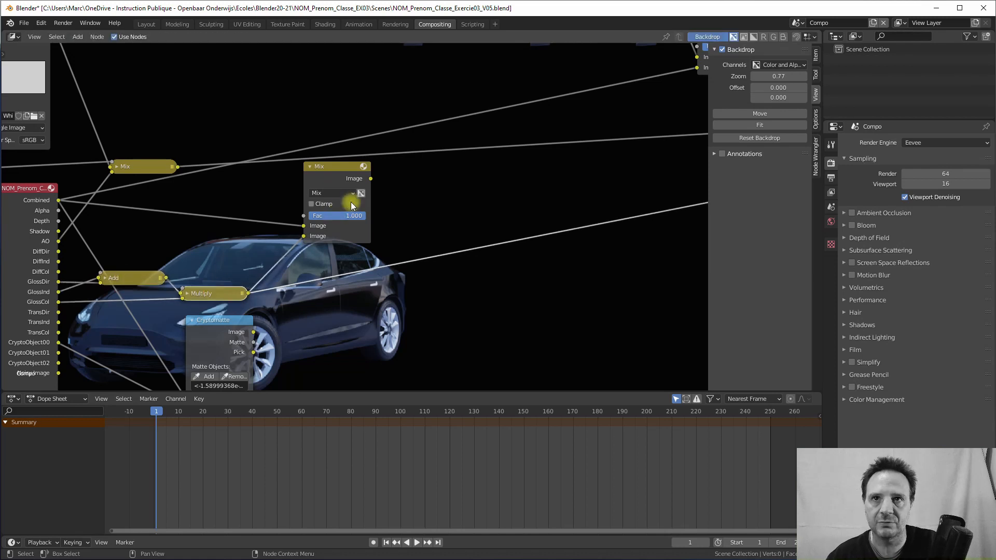
- Preview the Mix node in the backdrop and connect the Cryptomatte's Matte output to its Fac input
left_click(342, 165, "ctrl+shift")
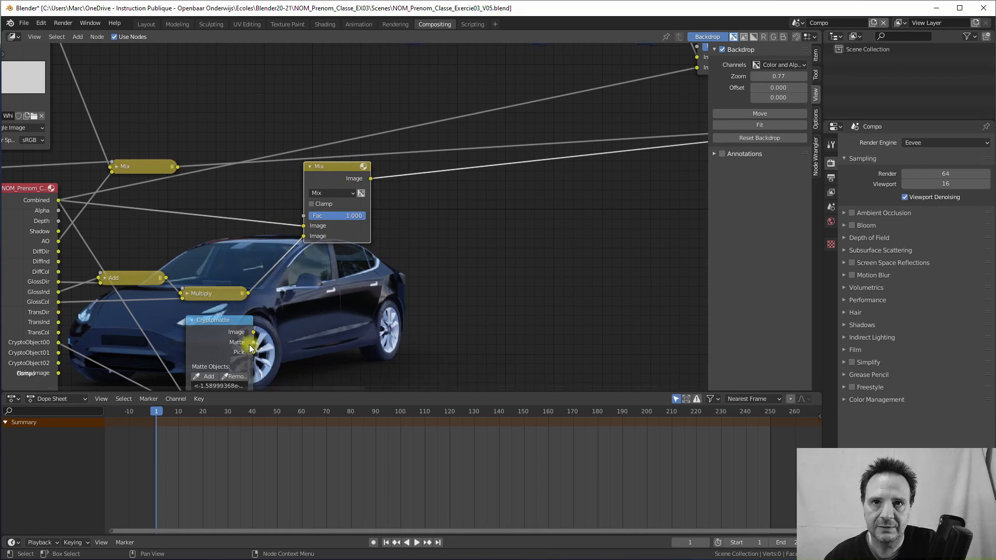
left_click_drag(253, 345, 279, 292)
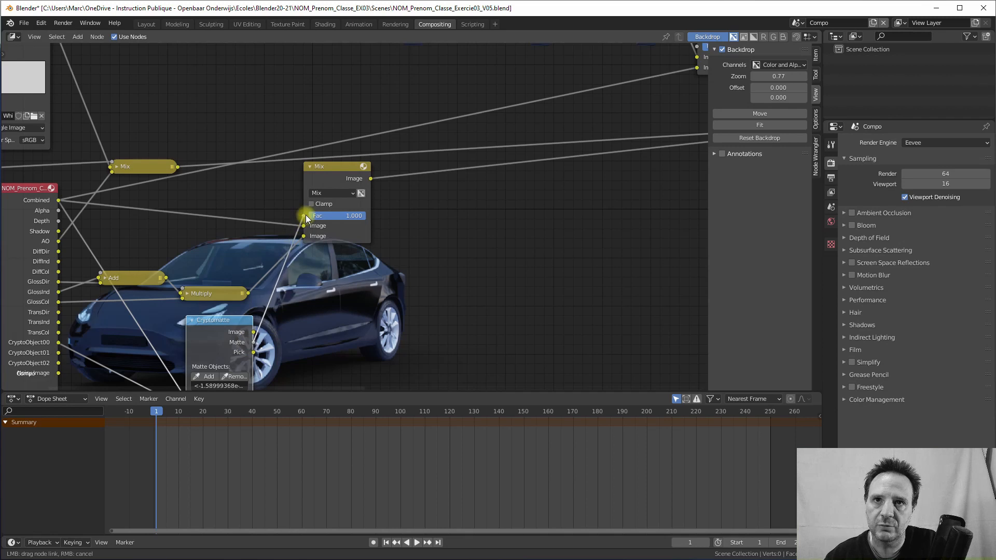
left_click_drag(306, 215, 306, 215)
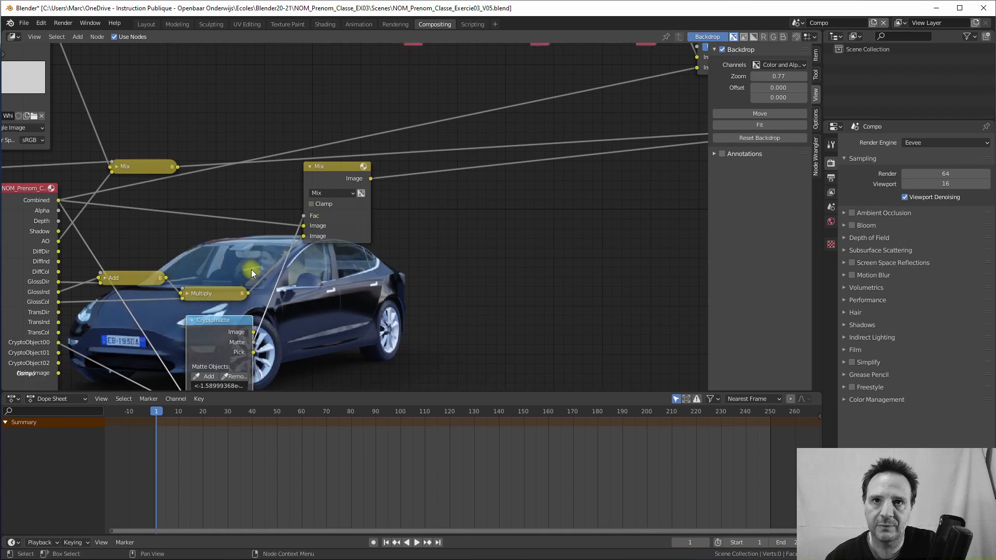
- Set the glossy Add node's factor to 0.575 and collapse the node back beside the Multiply node
middle_click_drag(280, 330, 237, 294)
left_click(60, 241)
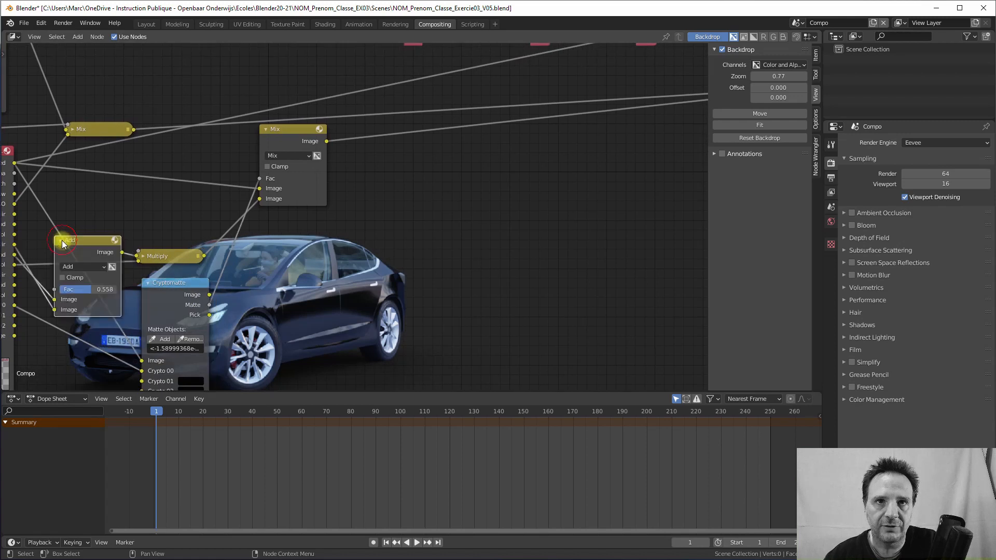
left_click_drag(73, 241, 66, 217)
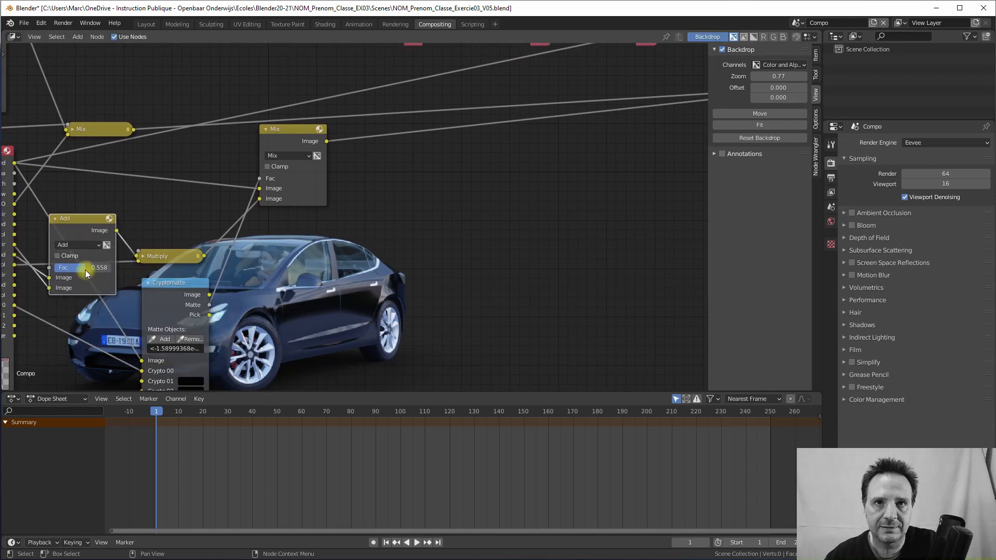
mouse_move(84, 268)
left_mouse_down()
mouse_move(61, 269)
mouse_move(119, 268)
mouse_move(67, 268)
mouse_move(86, 264)
mouse_move(78, 268)
left_mouse_up()
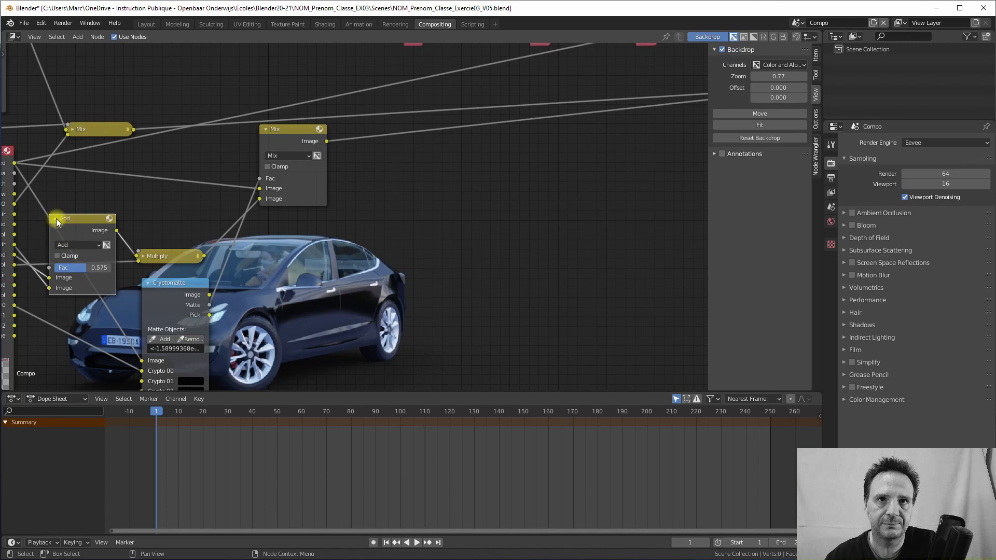
left_click(55, 218)
left_click_drag(68, 218, 77, 241)
- Move the collapsed Multiply node closer to the Add node and place the collapsed Cryptomatte node just below them
left_click_drag(162, 260, 98, 248)
left_click(147, 283)
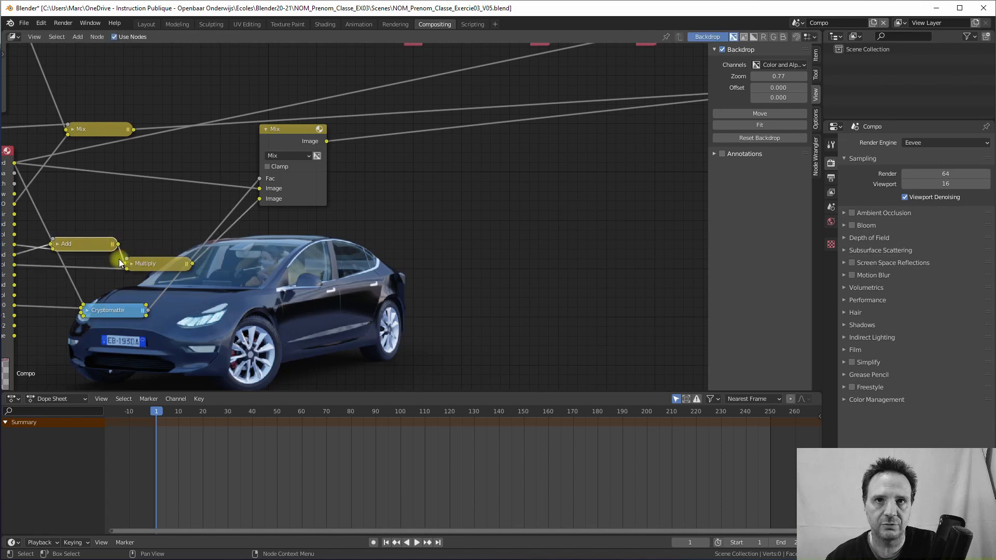
scroll(251, 321, "down", 2)
middle_click_drag(251, 322, 264, 286)
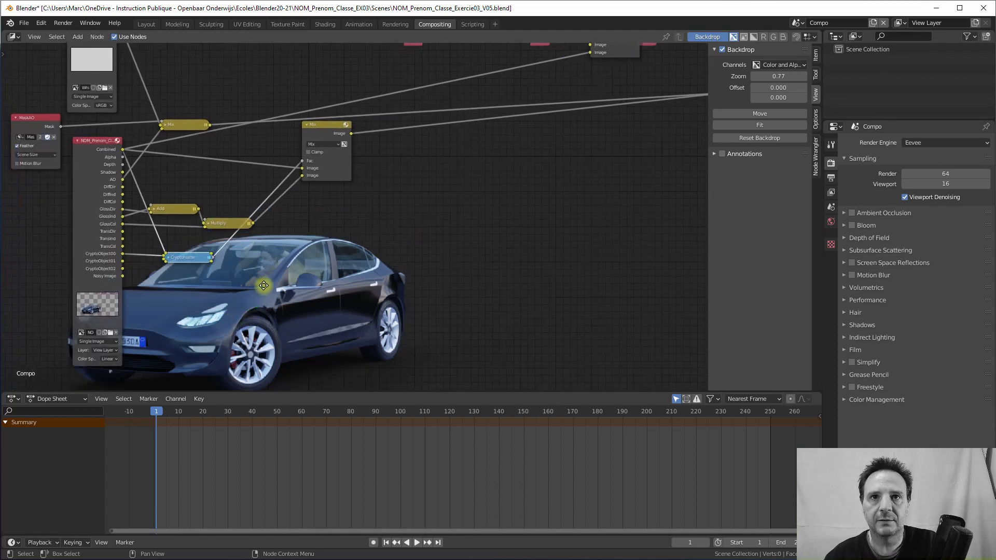
left_click_drag(193, 260, 193, 254)
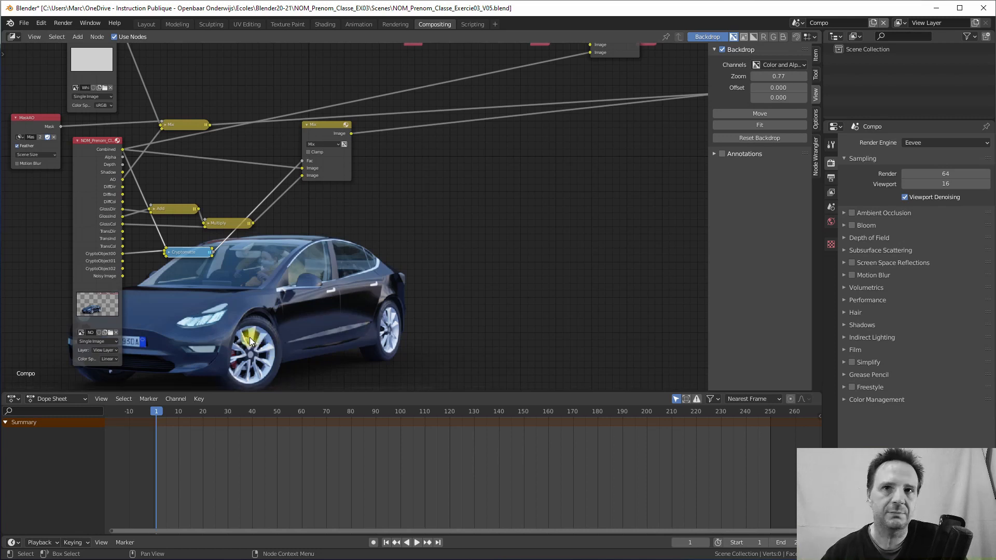
left_click(169, 253)
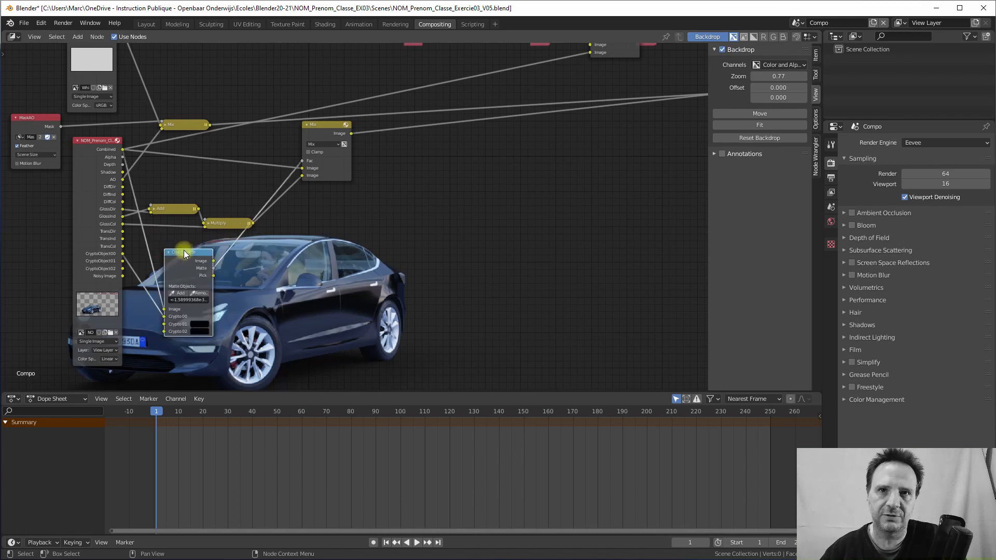
mouse_move(184, 251)
left_mouse_down()
mouse_move(199, 246)
mouse_move(180, 258)
left_mouse_up()
left_click(181, 247)
- Add a second Cryptomatte node to the right of the collapsed Cryptomatte node
middle_click_drag(263, 268, 239, 290)
left_click(77, 36)
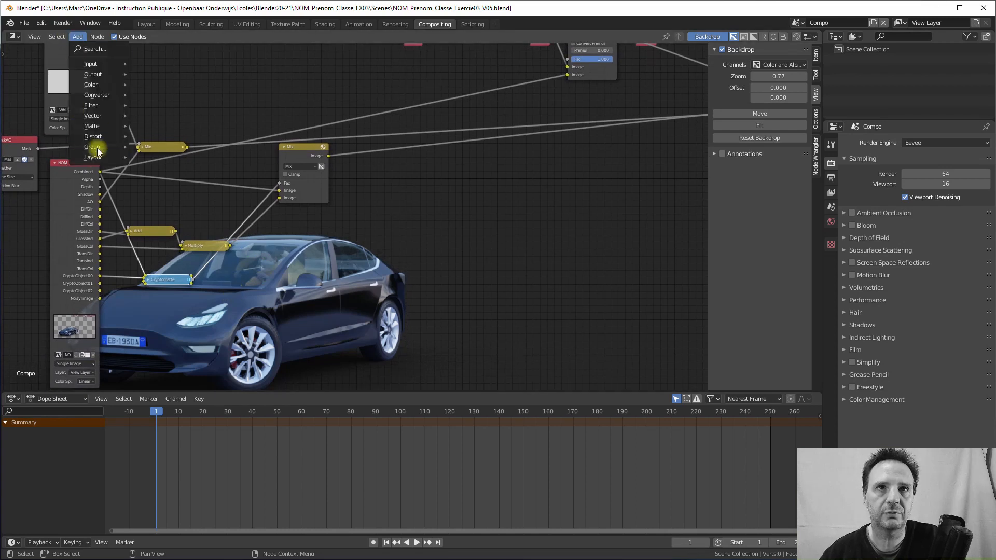
mouse_move(101, 127)
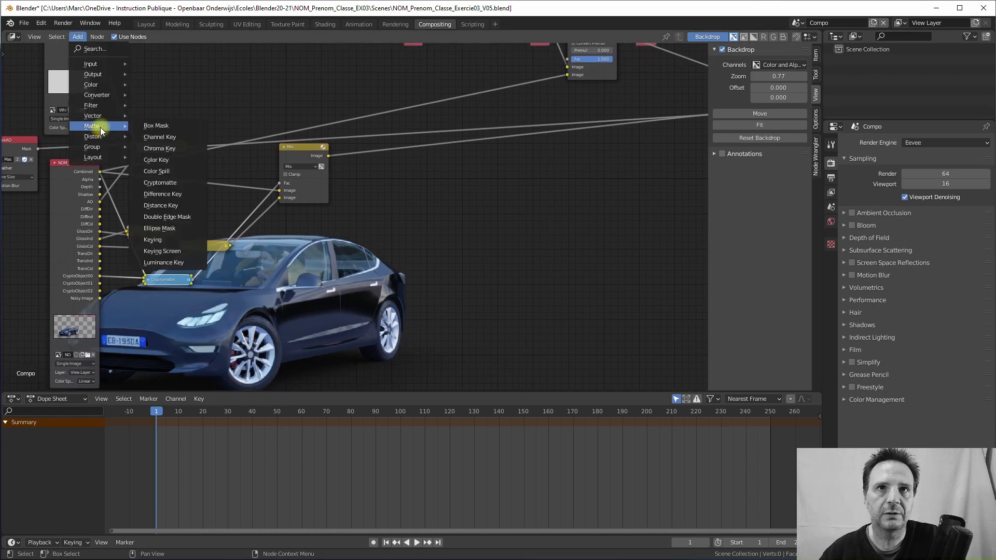
left_click(157, 184)
scroll(231, 282, "up", 3)
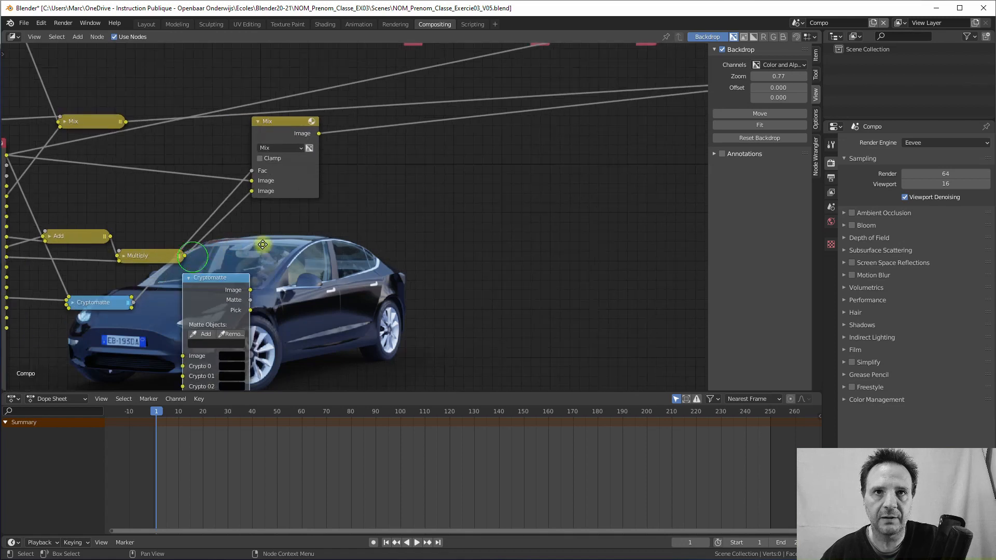
middle_click_drag(262, 245, 326, 236)
left_click(207, 291)
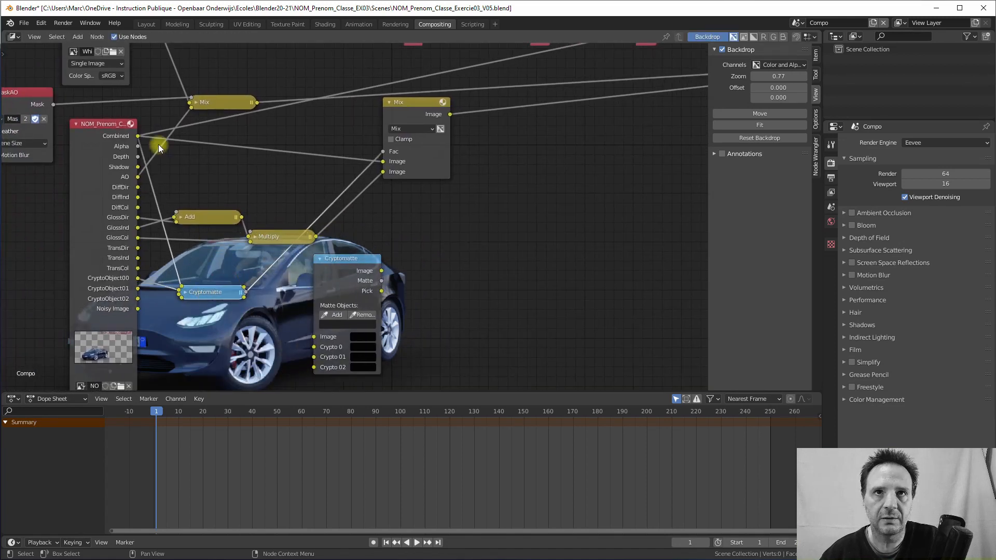
- Connect Combined to the new Cryptomatte's Image input and CryptoObject00 to Crypto 00, placing the node below the Multiply node
left_click_drag(138, 135, 313, 335)
left_click_drag(138, 280, 314, 348)
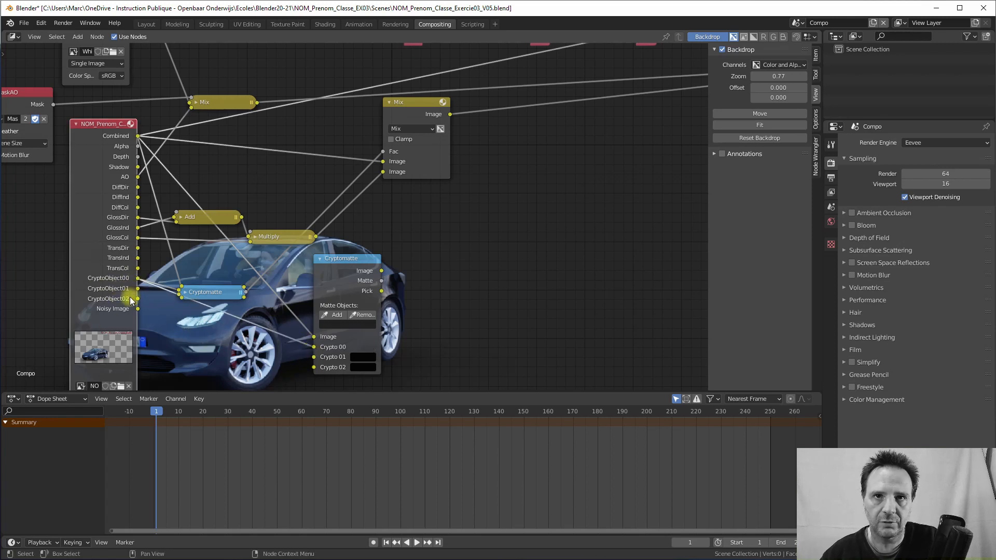
left_click_drag(344, 254, 320, 269)
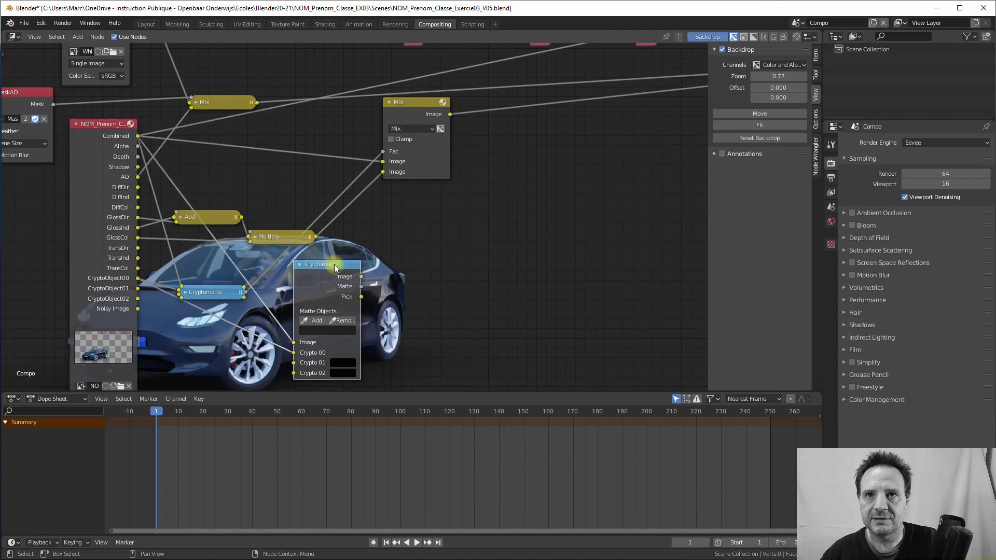
- Preview the new Cryptomatte's Pick output and add the car's wheel rims to its matte objects by sampling them
left_click(331, 269, "ctrl+shift")
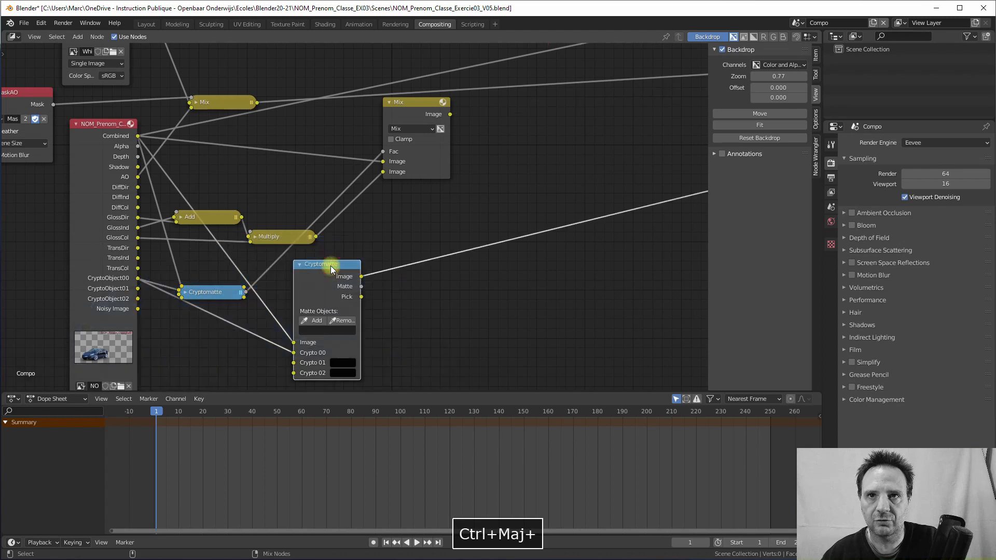
left_click(331, 270, "ctrl+shift")
left_click(331, 269, "ctrl+shift")
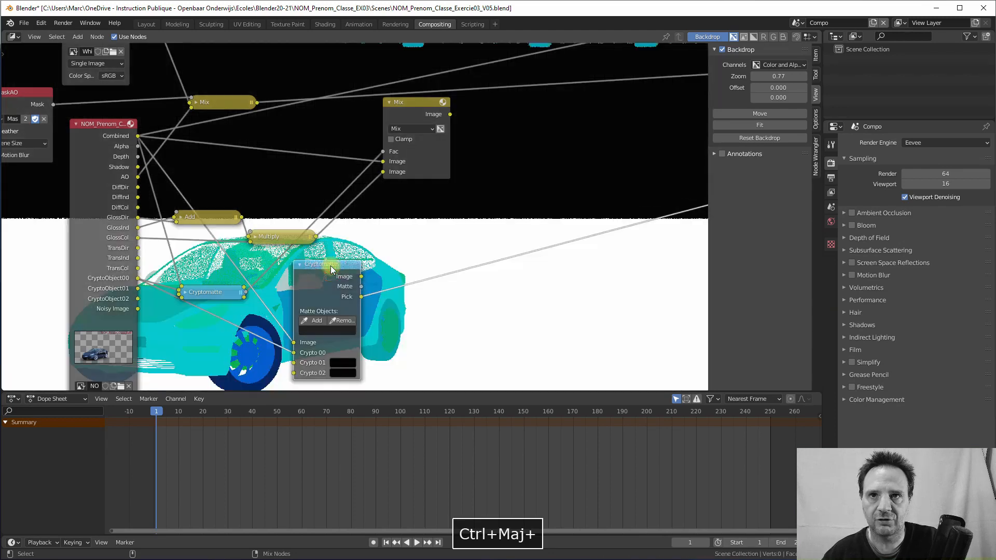
left_click(314, 321)
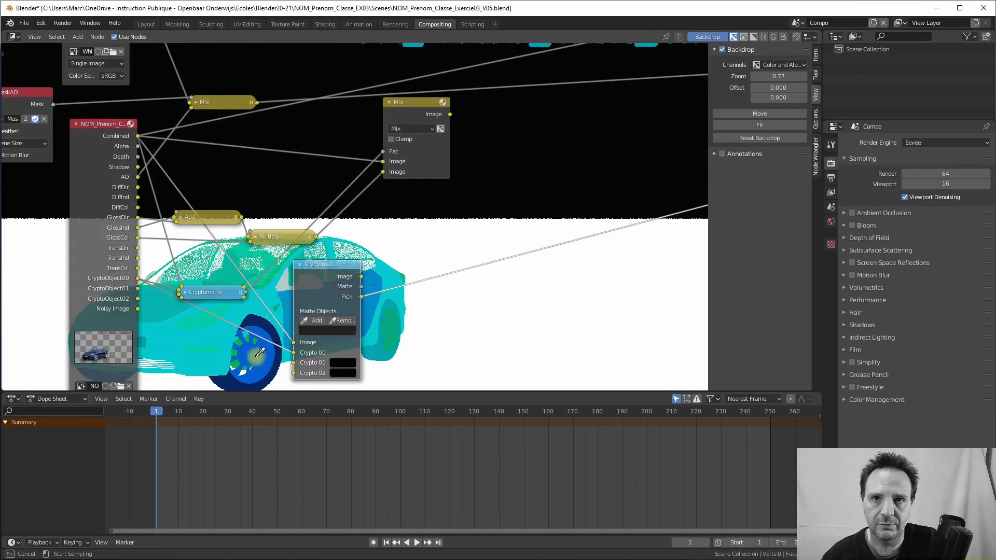
left_click(379, 335)
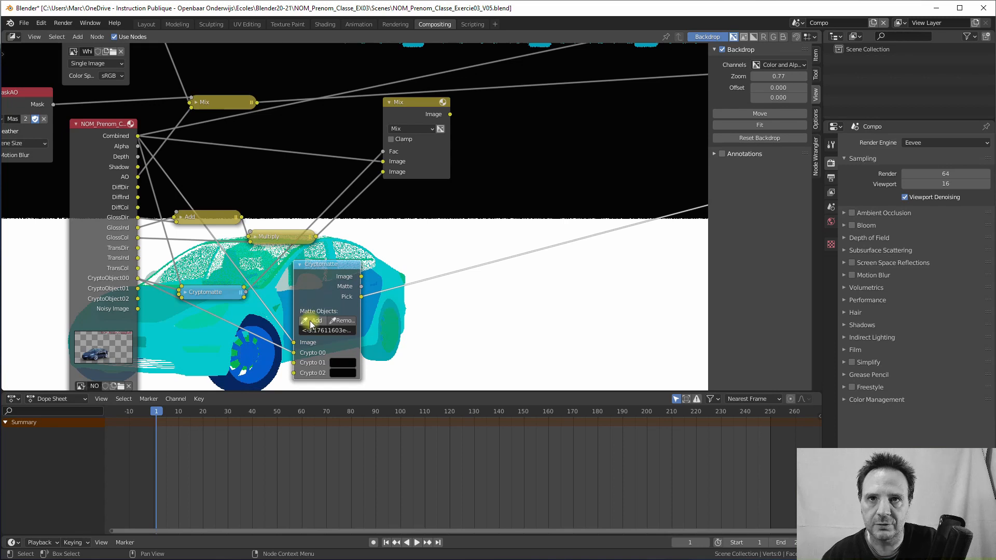
left_click(314, 321)
left_click(389, 332)
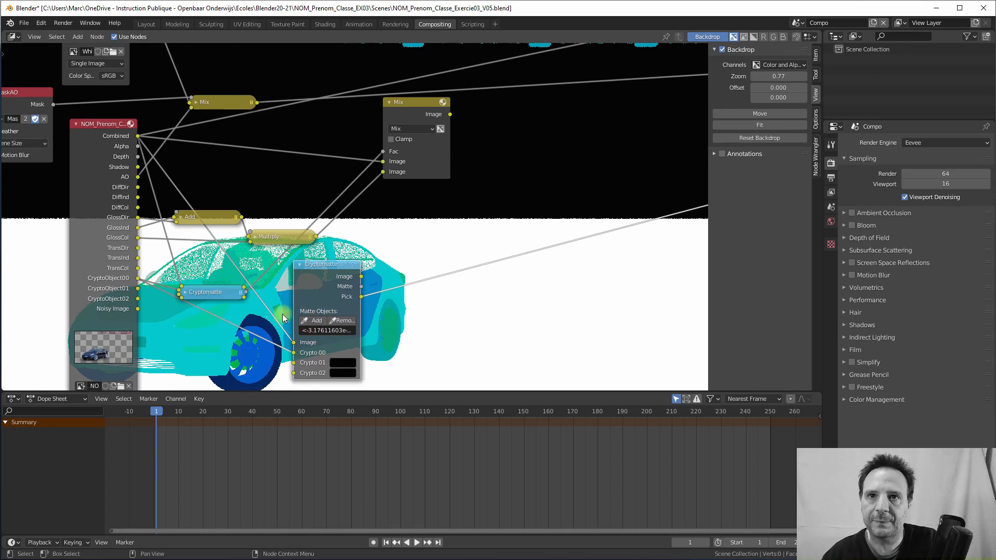
- Preview the rims Cryptomatte's Image output and shift the node up and away from the Multiply node
left_click(310, 279, "ctrl+shift")
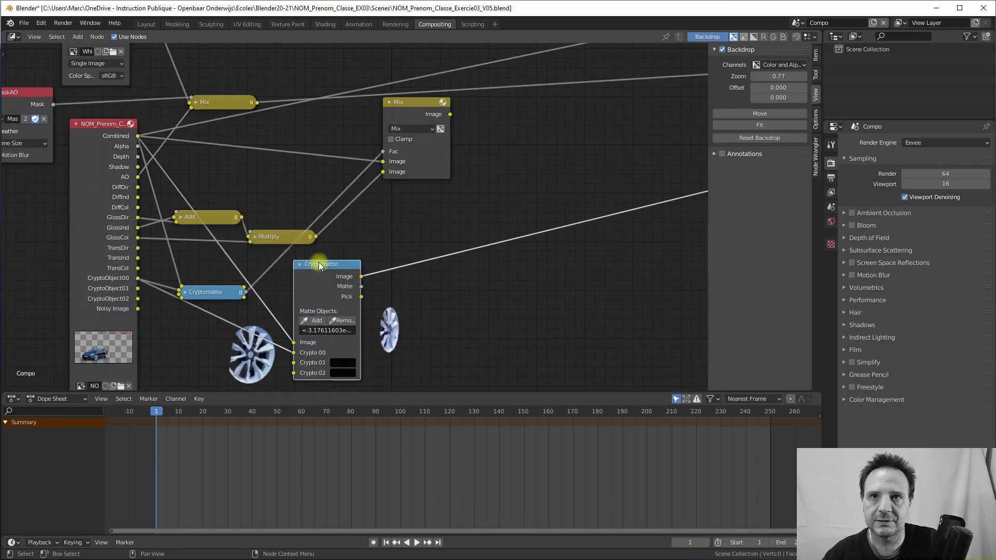
left_click_drag(318, 262, 370, 244)
middle_click_drag(386, 262, 285, 229)
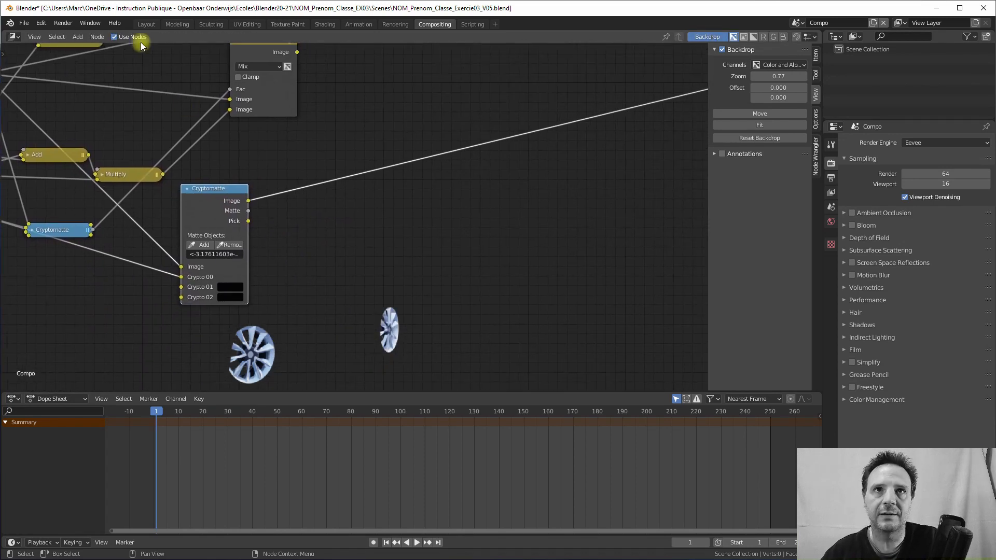
- Insert a Hue Saturation Value node on the link after the rims Cryptomatte's Image output
left_click(78, 37)
mouse_move(94, 86)
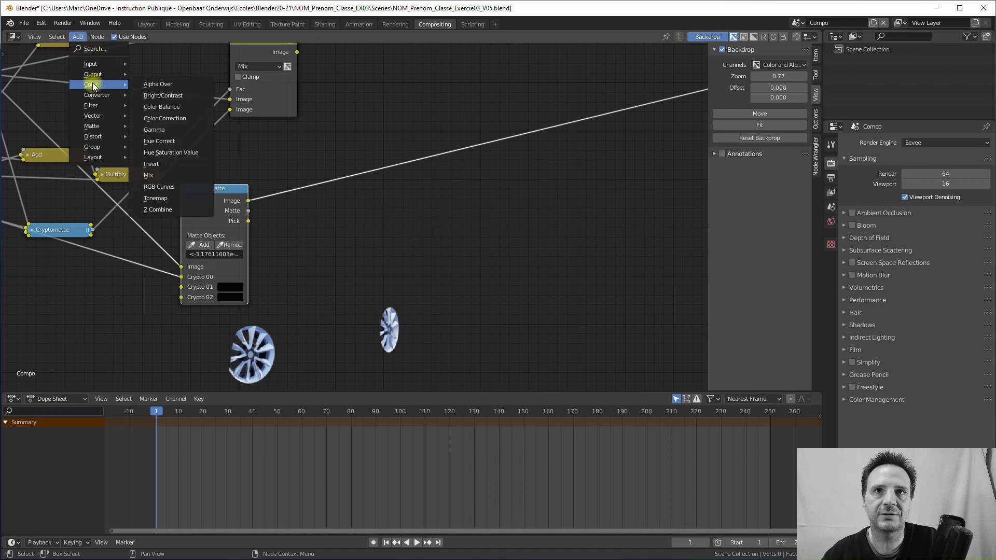
left_click(164, 152)
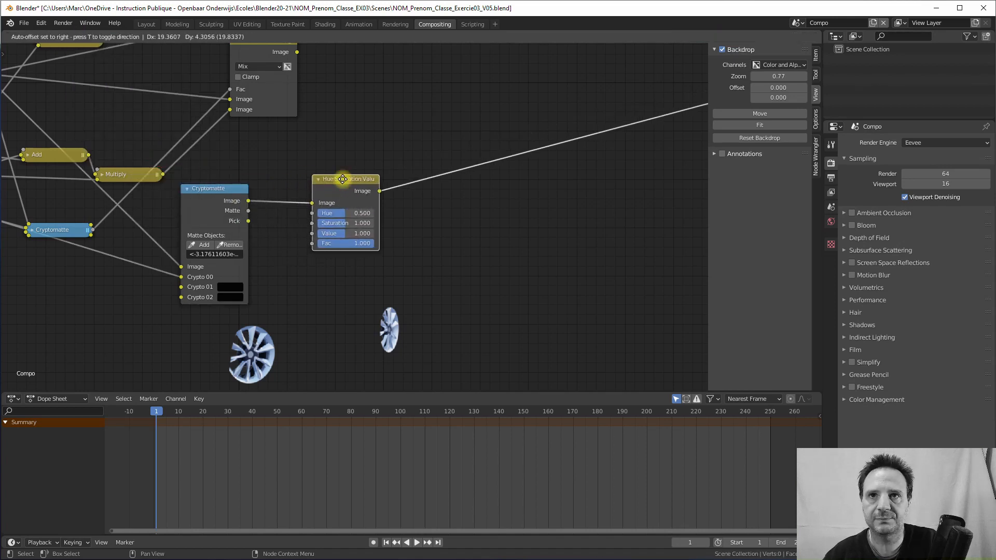
left_click(350, 178)
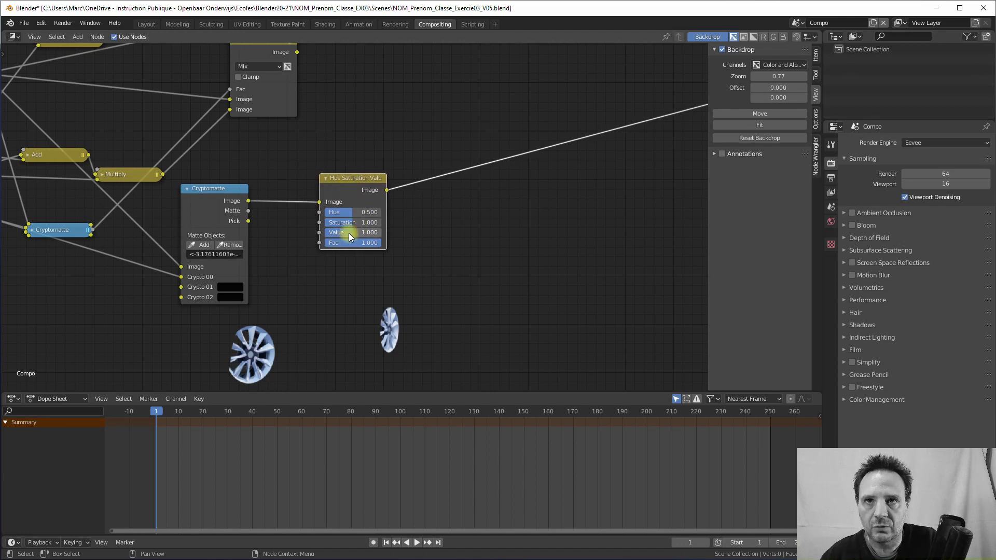
- Set the rims' Hue Saturation Value node to Hue 0.533, Saturation 0.933, Value 0.833 and Fac 0.508
mouse_move(349, 233)
left_mouse_down()
mouse_move(340, 233)
mouse_move(350, 224)
left_mouse_up()
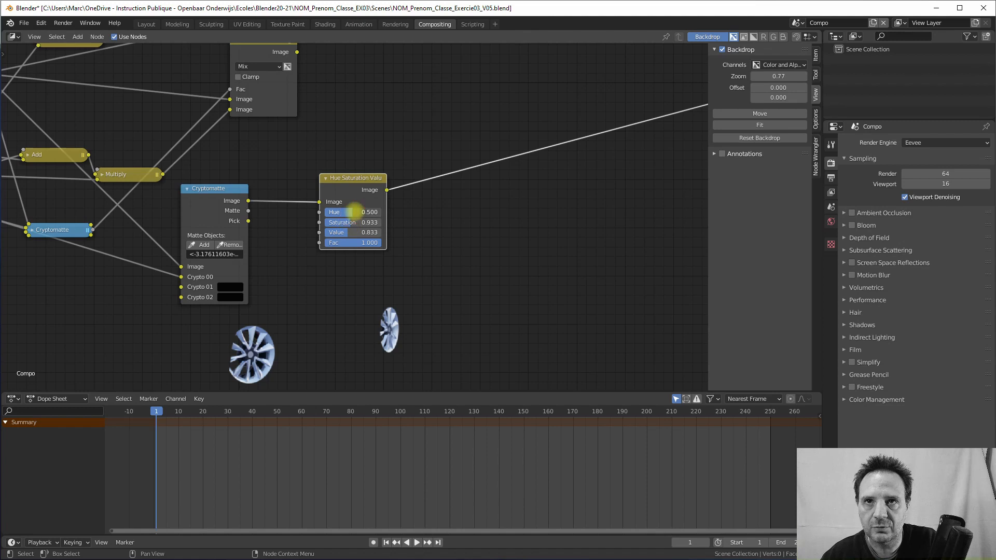
left_click_drag(355, 210, 357, 211)
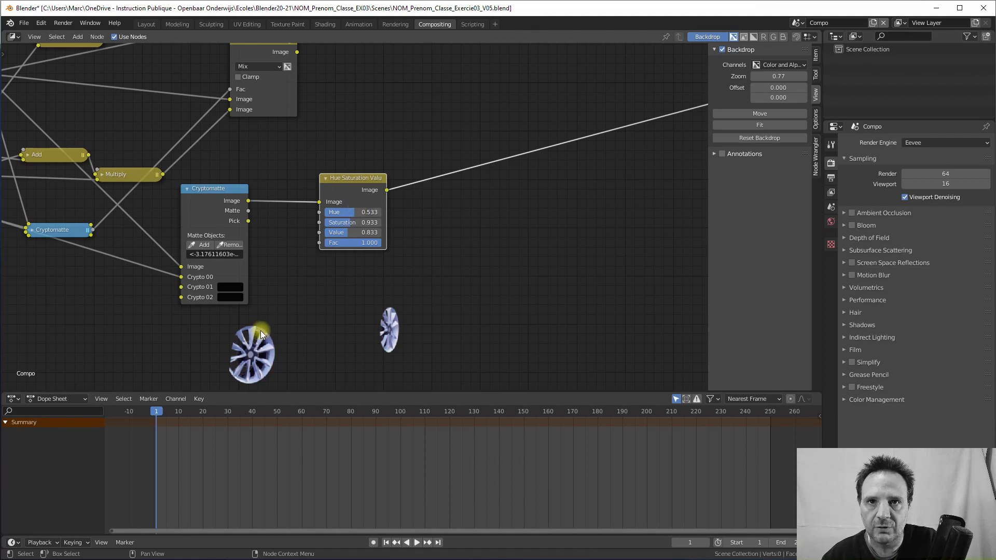
mouse_move(378, 248)
left_mouse_down()
mouse_move(318, 245)
mouse_move(376, 249)
mouse_move(343, 253)
mouse_move(353, 244)
left_mouse_up()
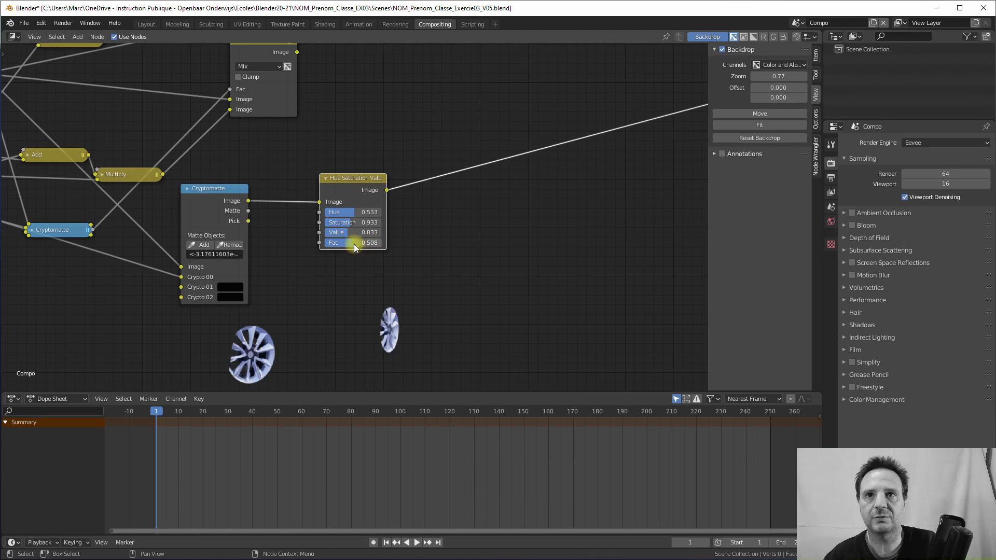
- Duplicate the reflections Mix node and place the copy to its right, above the rims' Hue Saturation Value node
scroll(400, 241, "down", 3)
middle_click_drag(404, 241, 334, 279)
left_click_drag(294, 226, 289, 221)
middle_click_drag(275, 155, 323, 175)
left_click_drag(266, 141, 277, 142)
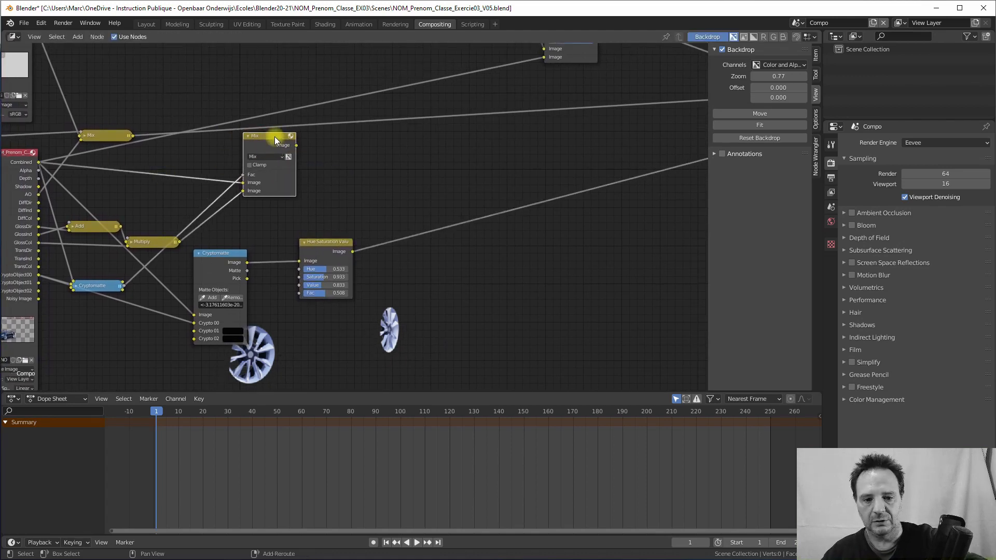
key("shift+d")
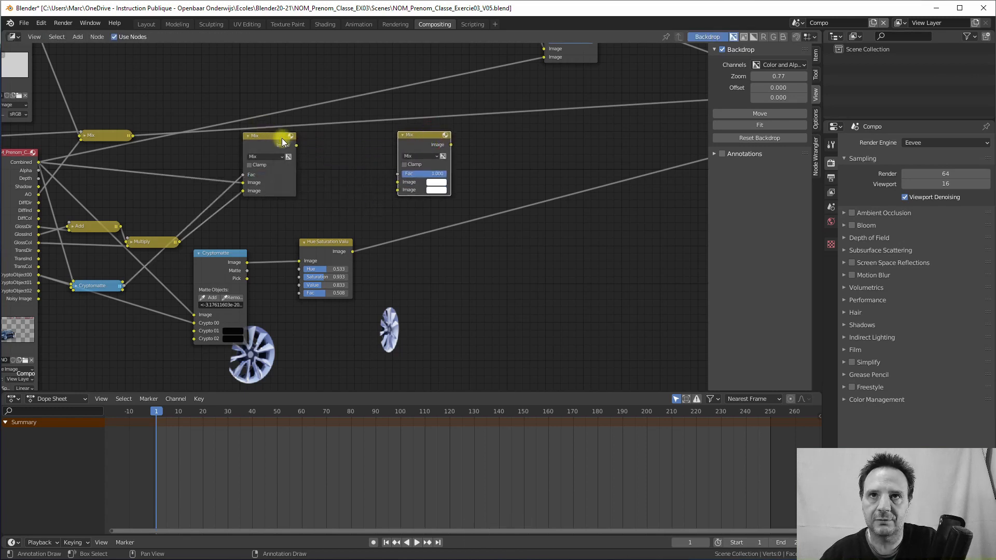
- Connect the reflections Mix and the Hue Saturation Value outputs to the new Mix's Image inputs, and the rims Cryptomatte's Matte to its Fac
left_click_drag(297, 147, 397, 183)
left_click_drag(276, 138, 279, 141)
left_click_drag(329, 242, 398, 189)
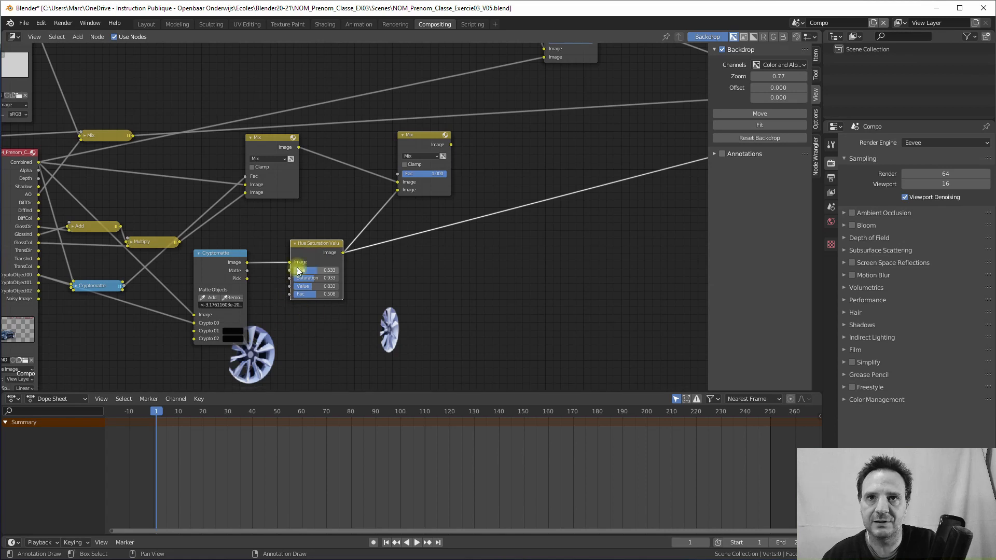
left_click_drag(247, 272, 313, 226)
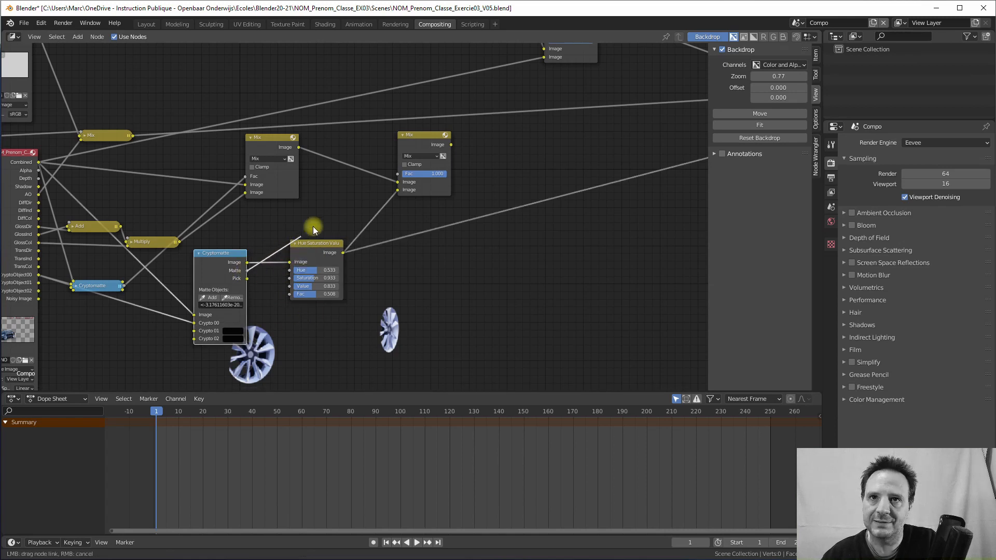
left_click_drag(399, 172, 398, 174)
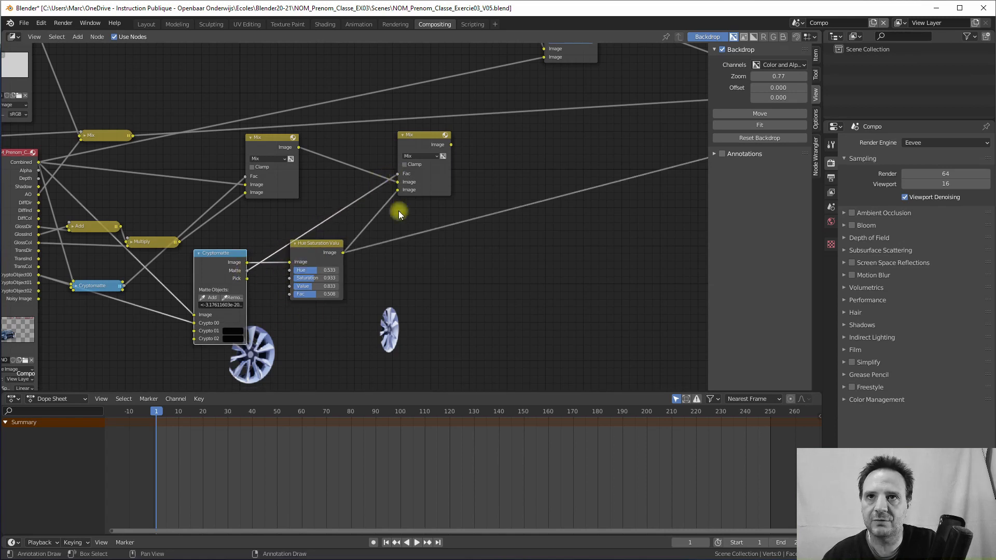
- Preview the new Mix node and set the rims' Hue Saturation Value Fac to 0.400
left_click(420, 136, "ctrl+shift")
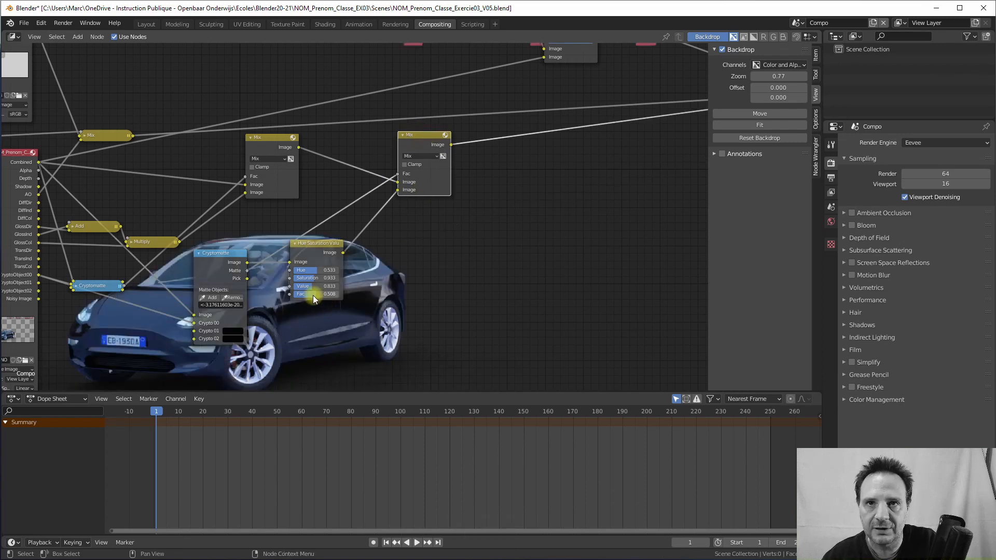
mouse_move(313, 295)
left_mouse_down()
mouse_move(378, 307)
mouse_move(306, 310)
left_mouse_up()
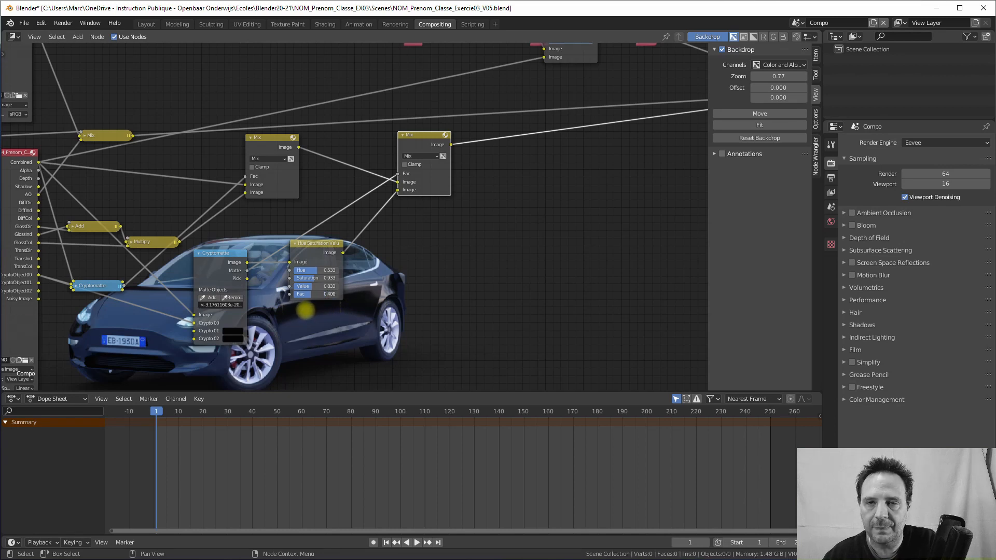
- Preview the final Multiply node over the street background and move the Viewer node farther to the right
scroll(422, 251, "down", 3)
middle_click_drag(449, 241, 338, 282)
mouse_move(417, 252)
middle_mouse_down()
mouse_move(382, 262)
mouse_move(411, 234)
middle_mouse_up()
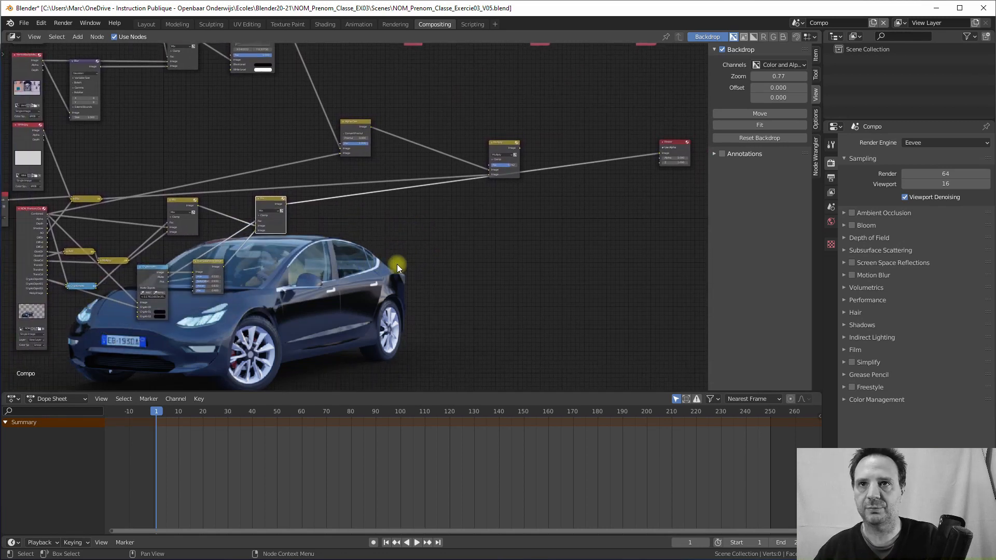
middle_click_drag(475, 232, 411, 238)
left_click(443, 165, "ctrl+shift")
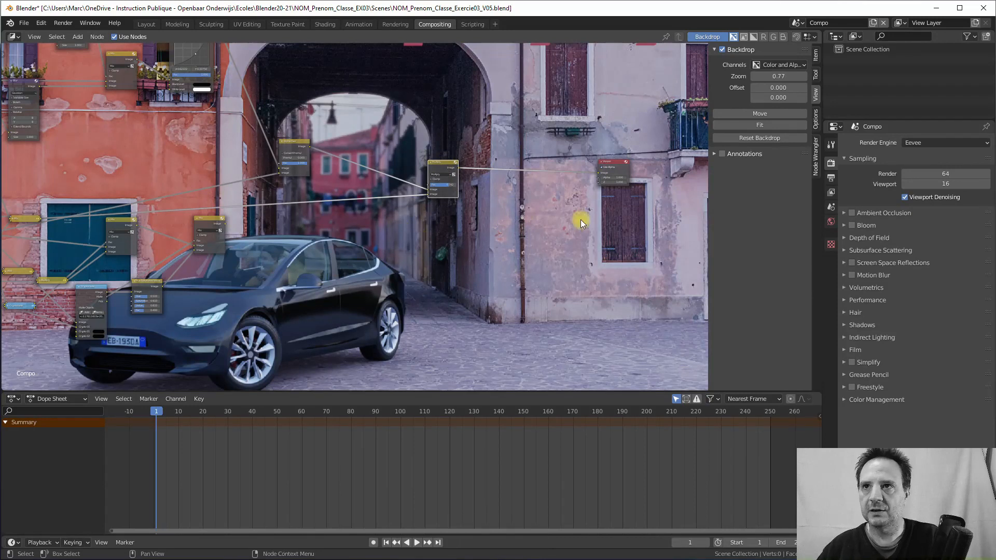
left_click_drag(612, 164, 660, 165)
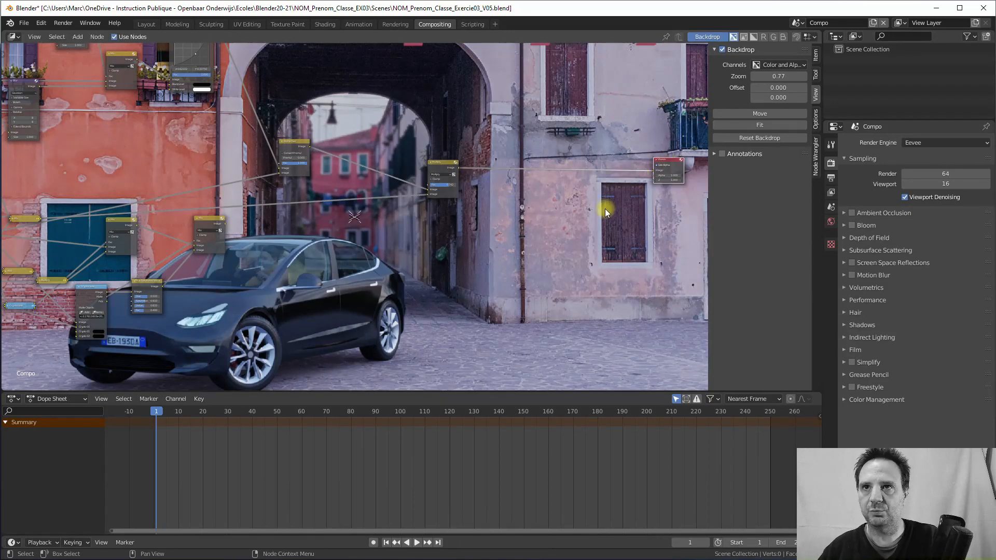
- Examine the whole node tree from the input nodes through to the final Multiply and Viewer nodes
scroll(605, 209, "down", 4)
mouse_move(519, 219)
middle_mouse_down()
mouse_move(578, 229)
mouse_move(523, 225)
mouse_move(524, 211)
mouse_move(528, 218)
middle_mouse_up()
scroll(388, 289, "up", 3)
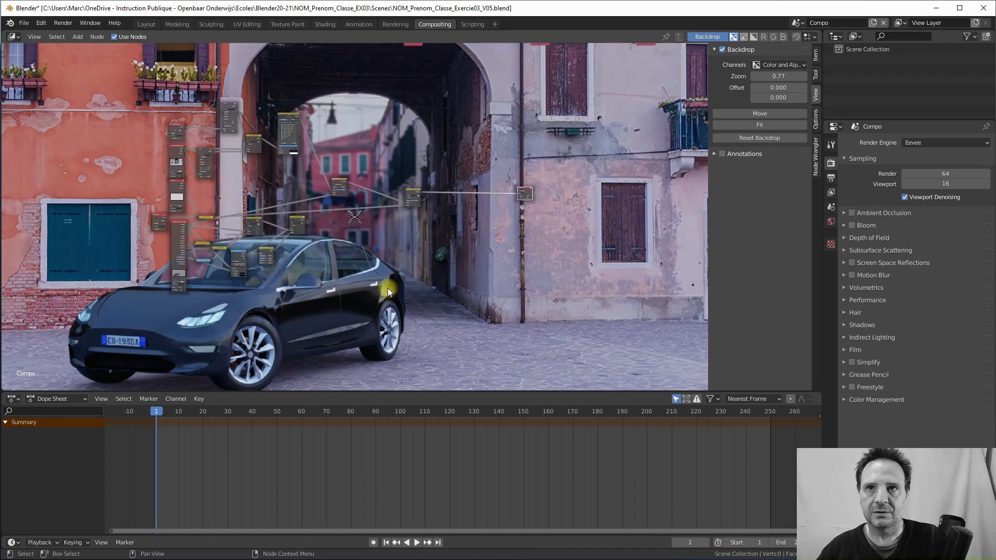
scroll(423, 241, "up", 3)
middle_click_drag(423, 240, 352, 293)
scroll(365, 219, "up", 2)
mouse_move(390, 216)
middle_mouse_down()
mouse_move(402, 211)
mouse_move(375, 214)
middle_mouse_up()
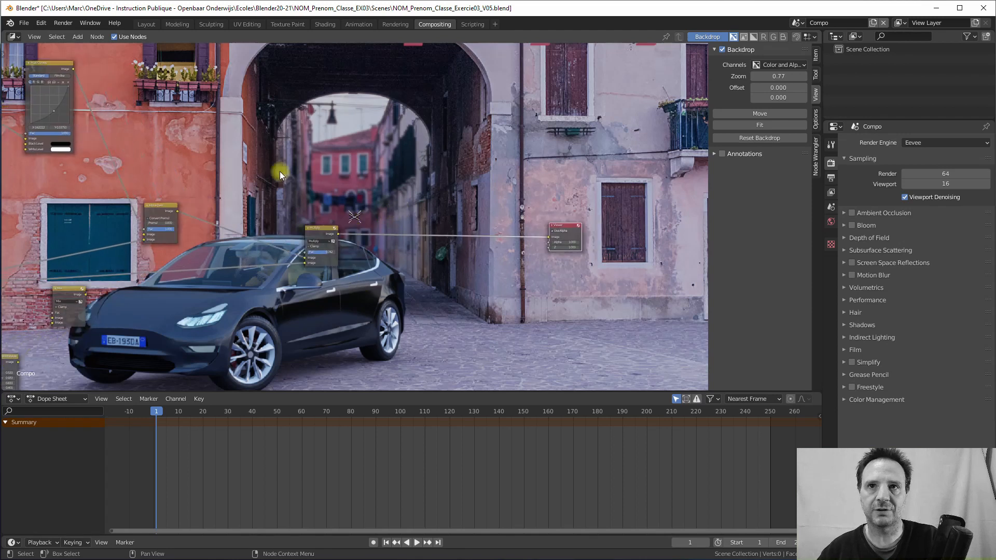
middle_click_drag(279, 171, 384, 179)
scroll(169, 191, "down", 3)
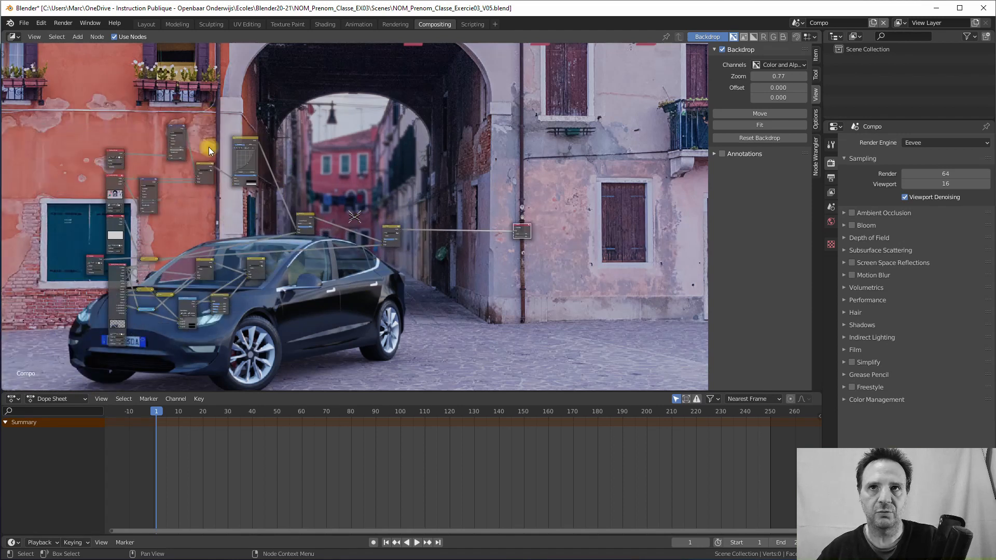
scroll(390, 207, "up", 10)
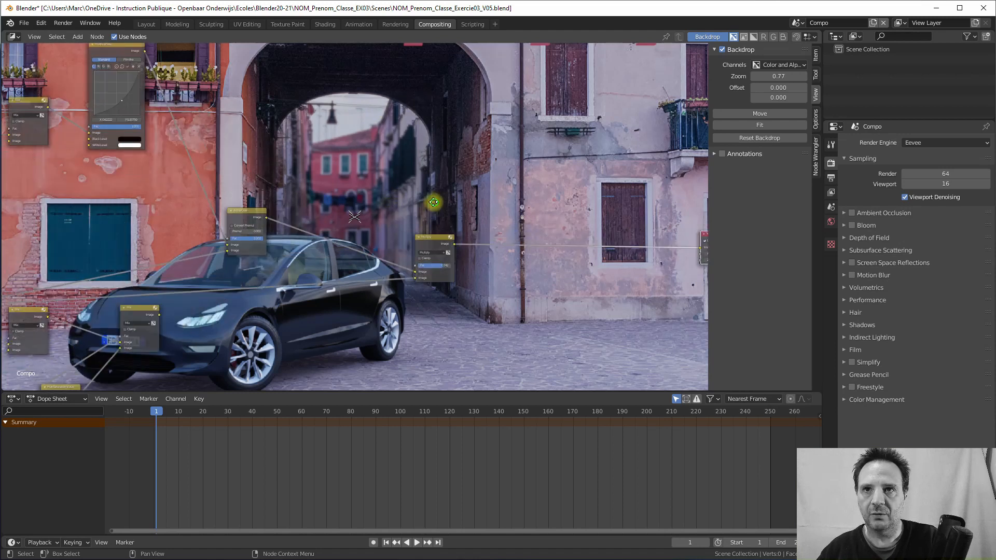
- Reposition the final Multiply and Viewer nodes to leave room between them for another node
middle_click_drag(433, 202, 318, 209)
left_click_drag(320, 241, 318, 237)
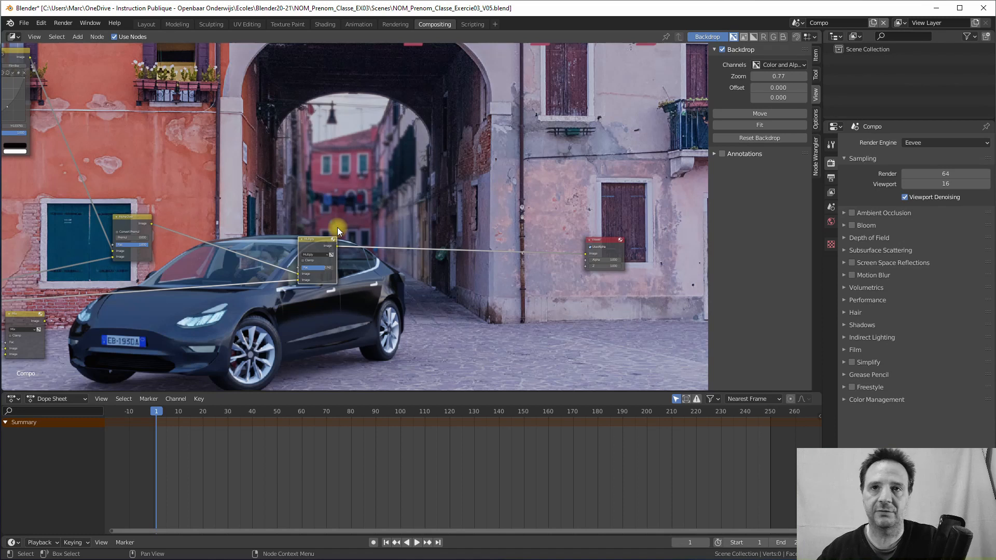
scroll(335, 232, "up", 3)
middle_click_drag(371, 229, 336, 239)
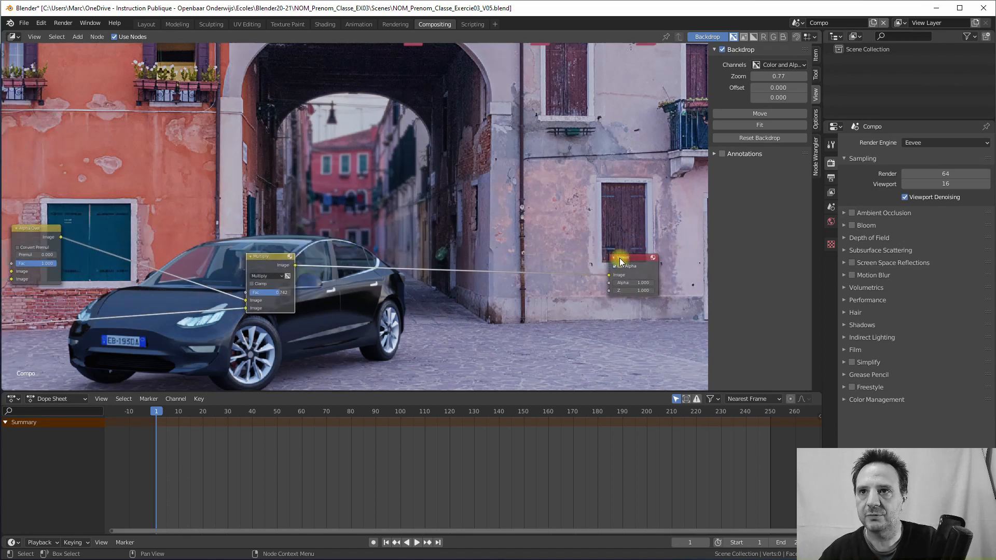
left_click_drag(619, 257, 624, 246)
left_click_drag(264, 257, 254, 260)
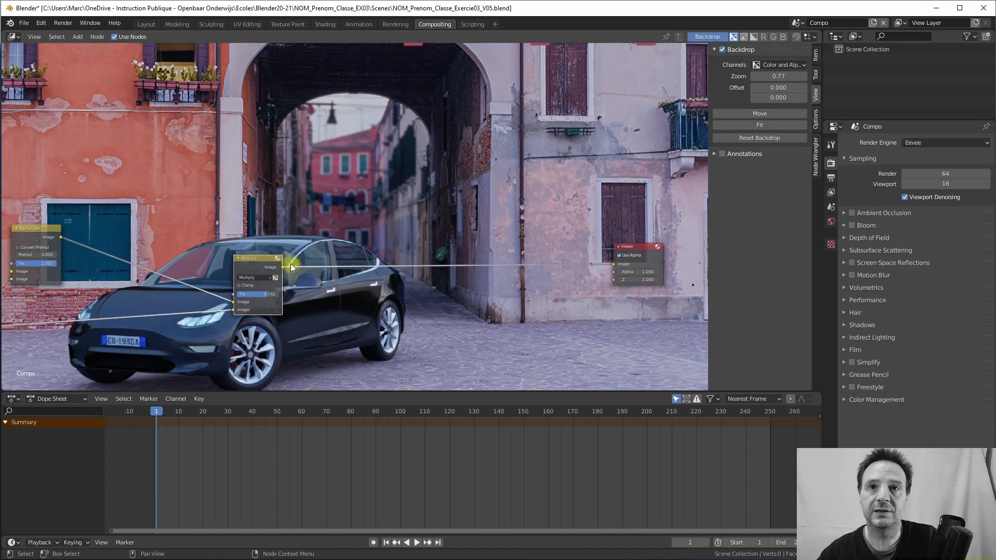
left_click_drag(241, 255, 238, 257)
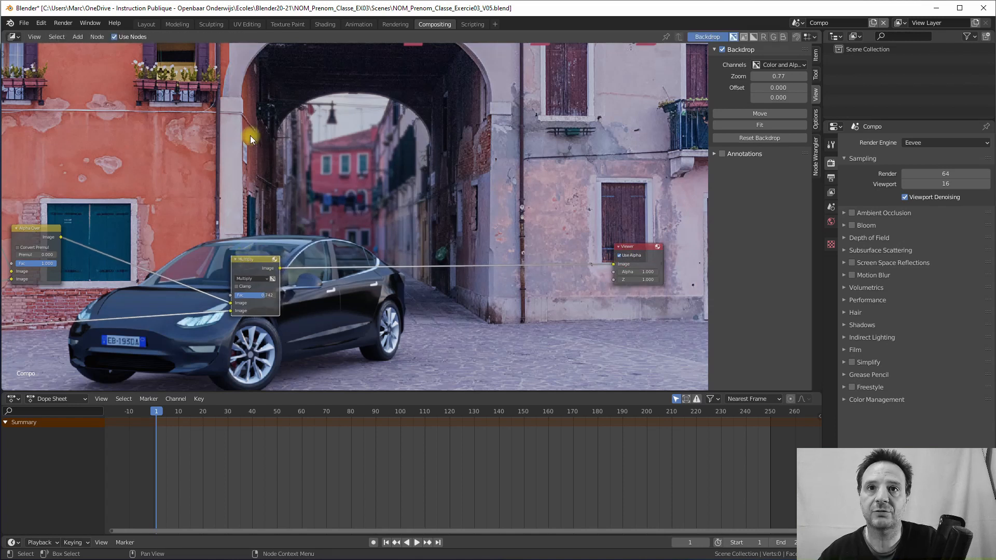
- Insert an RGB Curves node between the final Multiply and the Viewer, and raise it above the link
left_click(79, 37)
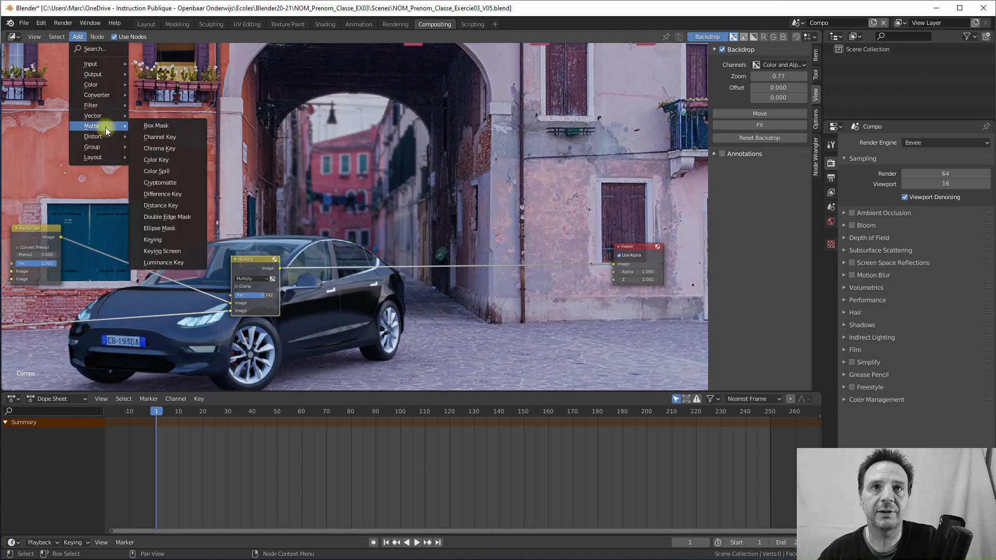
mouse_move(103, 88)
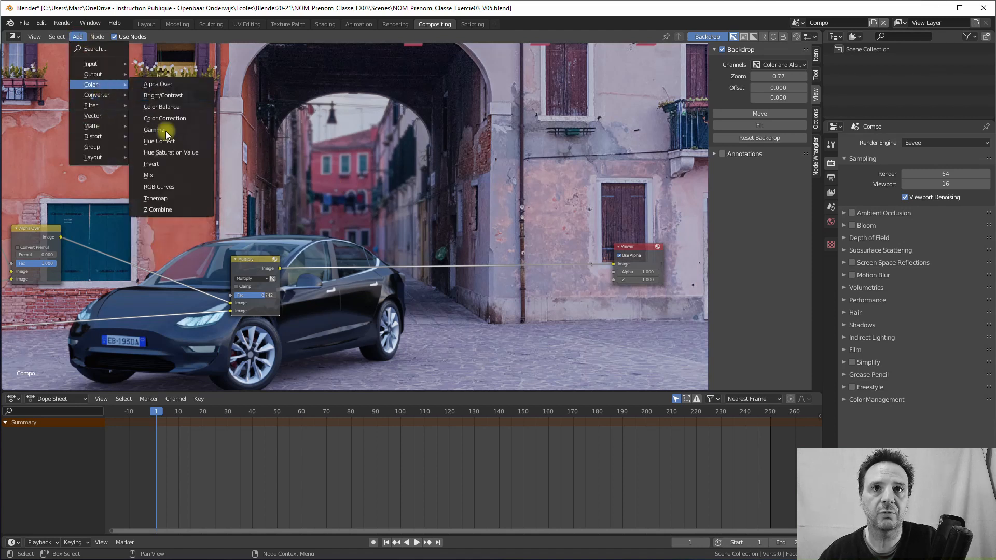
left_click(159, 184)
left_click(396, 252)
left_click_drag(405, 254, 375, 128)
- Try darkening the composite by lowering the curve's midtones and adding a highlight point, and delete the RGB Curves node
left_click_drag(405, 194, 403, 212)
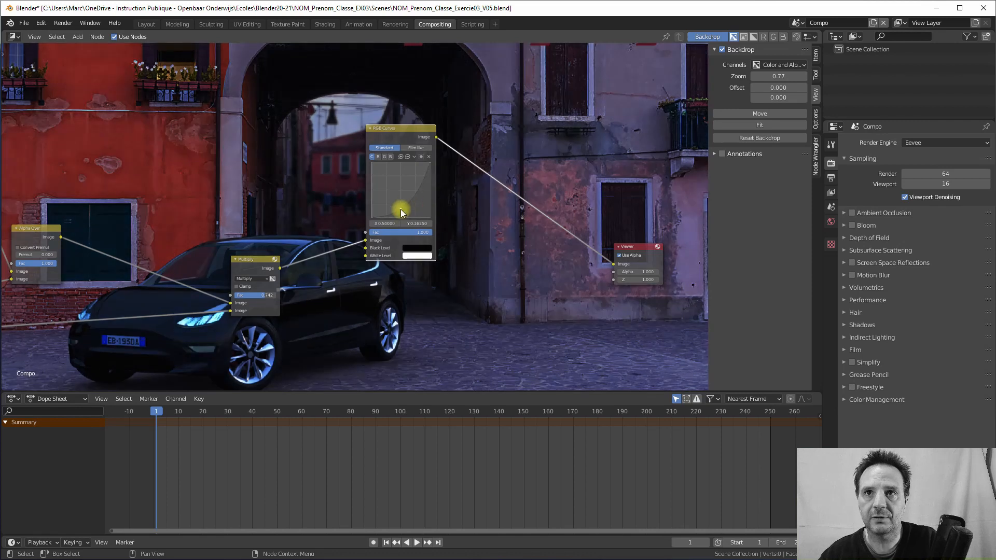
left_click(420, 173)
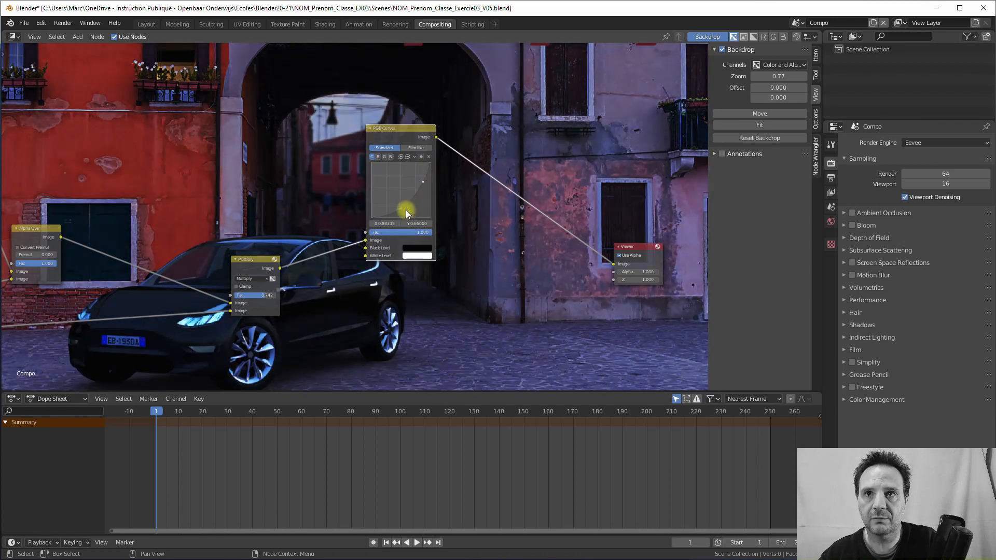
mouse_move(404, 210)
left_mouse_down()
mouse_move(424, 182)
mouse_move(395, 210)
left_mouse_up()
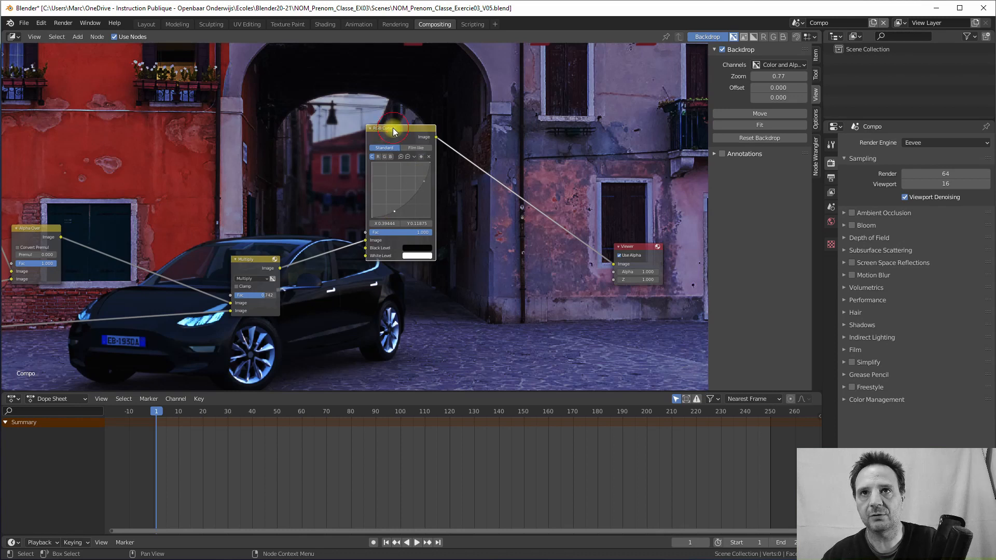
key("Delete")
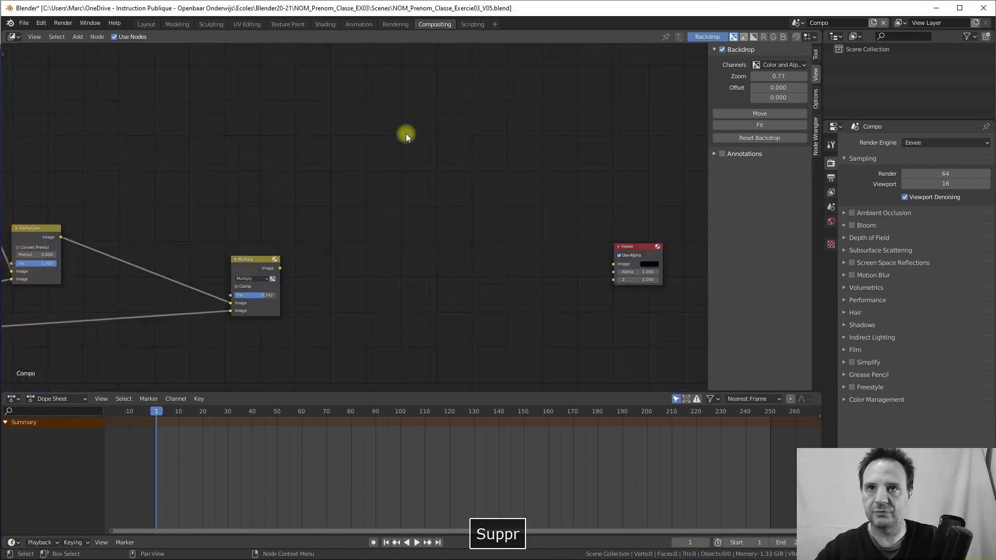
- Add a Hue Saturation Value node fed by the final Multiply, preview it, and darken the composite by setting Value to 0.117
left_click(78, 37)
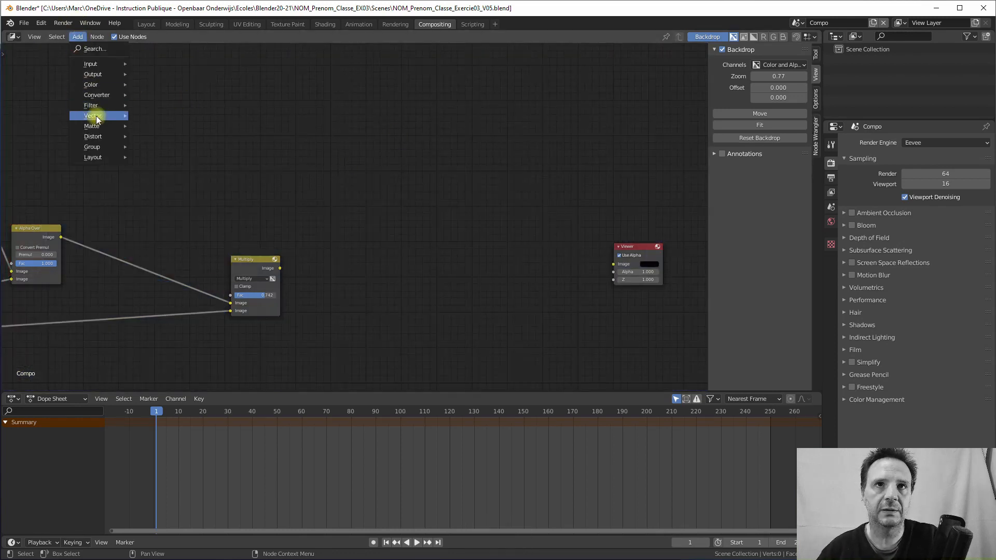
mouse_move(109, 90)
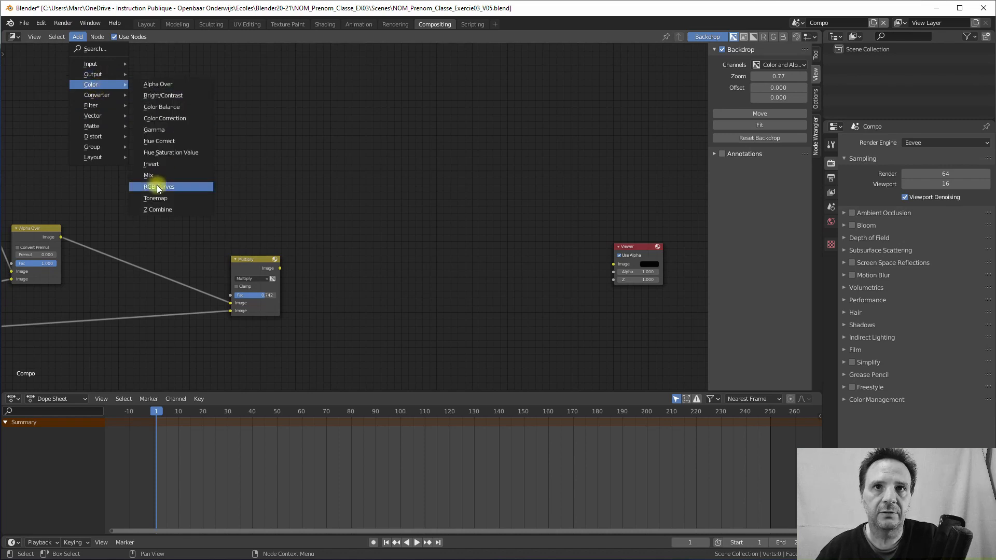
left_click(171, 152)
left_click(357, 205)
left_click_drag(280, 268, 358, 246)
left_click_drag(404, 214, 384, 192)
left_click_drag(350, 234, 336, 234)
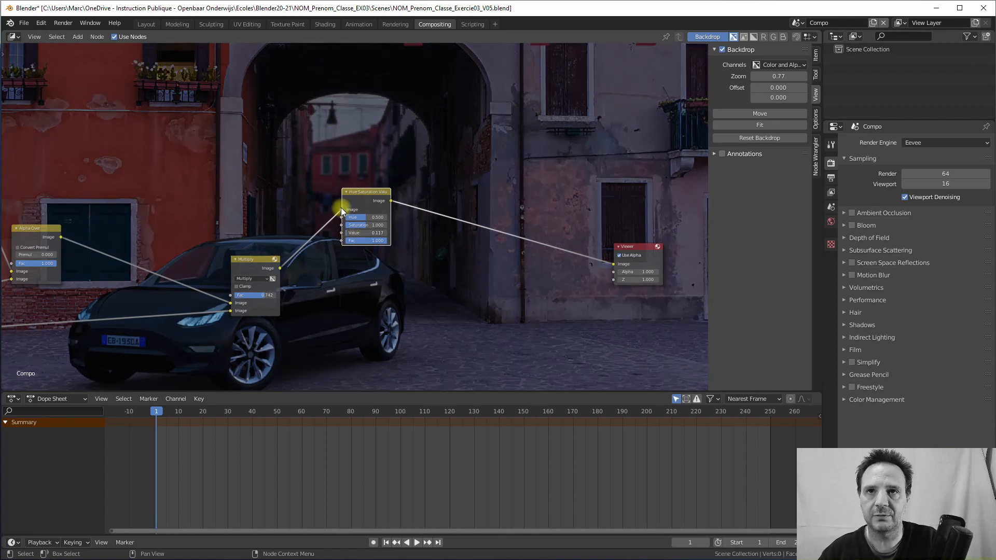
- Insert a Mix node on the link between the Hue Saturation Value node and the Viewer
left_click_drag(362, 193, 360, 204)
scroll(387, 261, "up", 1)
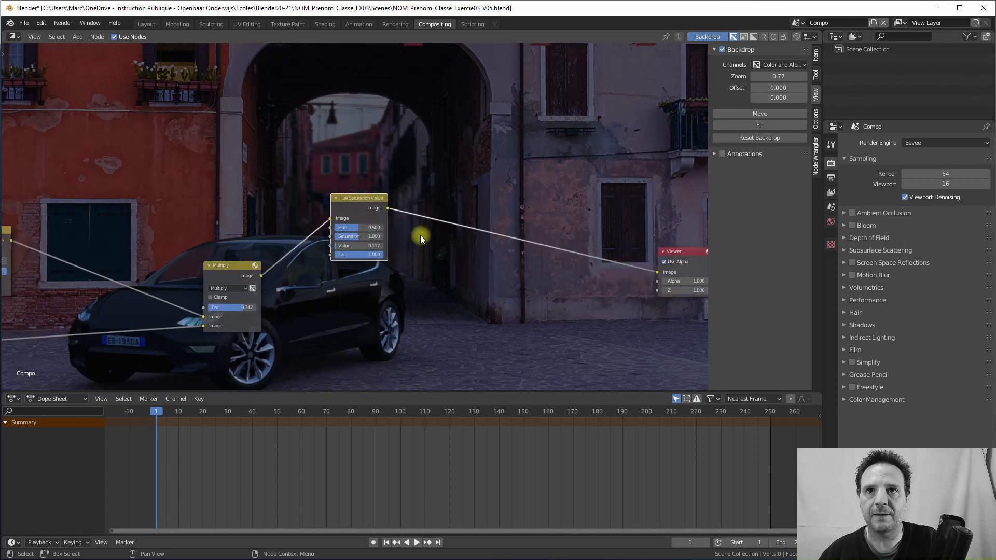
middle_click_drag(397, 237, 373, 218)
left_click(77, 37)
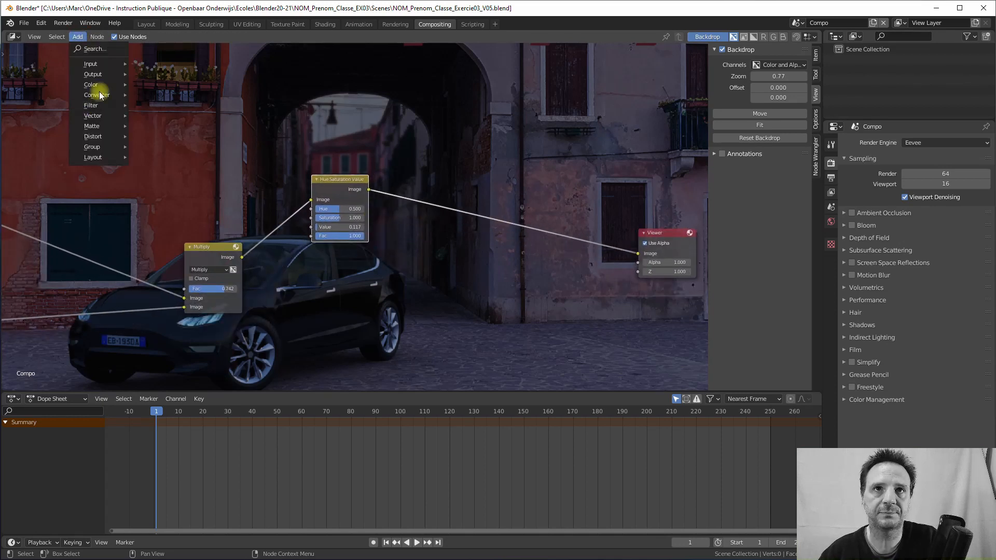
mouse_move(131, 88)
left_click(149, 175)
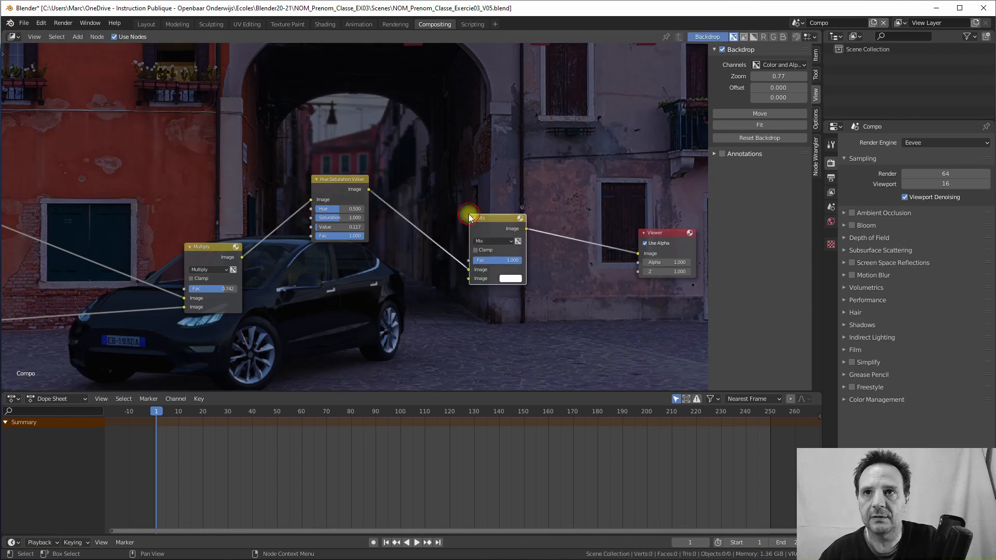
left_click(492, 229)
- Link the final Multiply output to the Mix node's second Image input and raise the Mix node slightly
left_click_drag(243, 260, 465, 279)
middle_click_drag(431, 261, 381, 259)
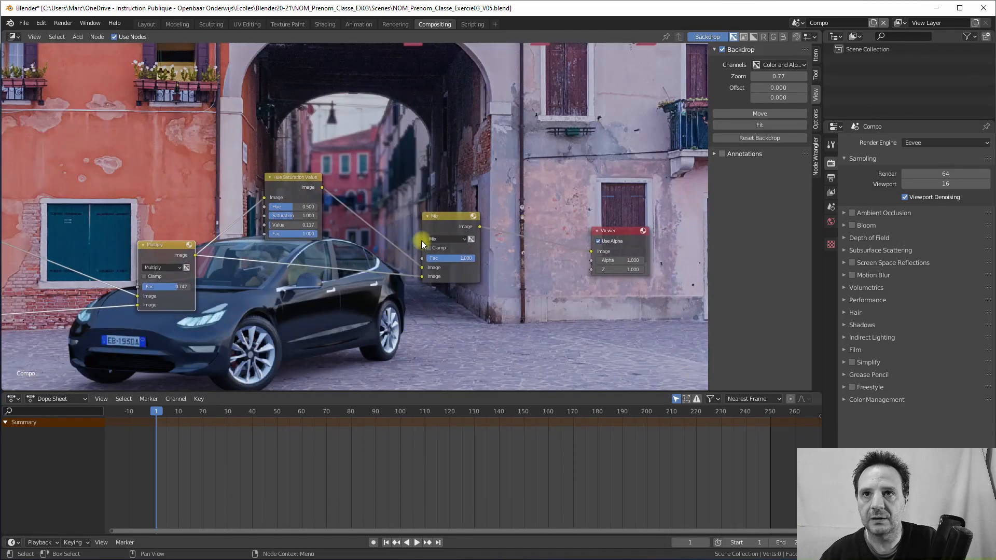
middle_click_drag(392, 155, 415, 223)
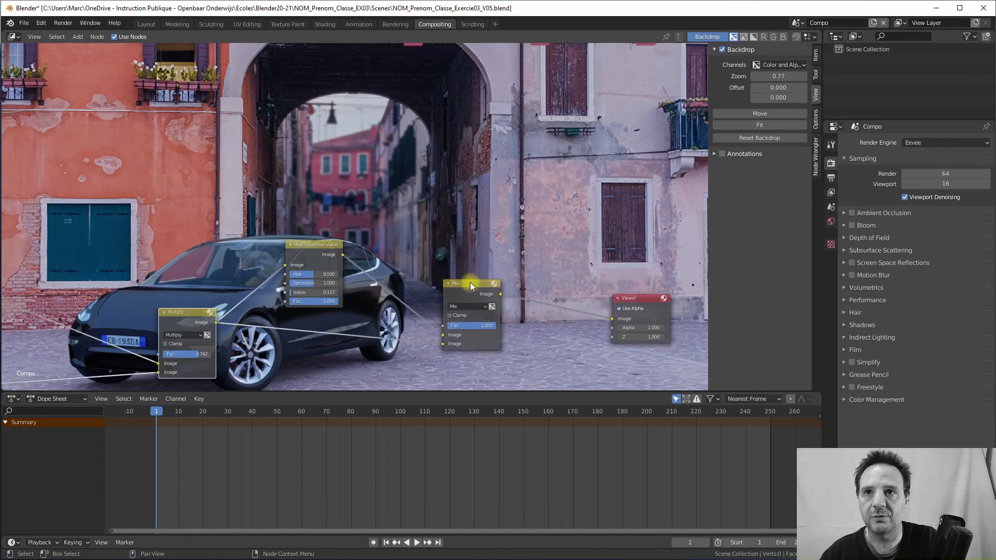
left_click_drag(471, 285, 476, 264)
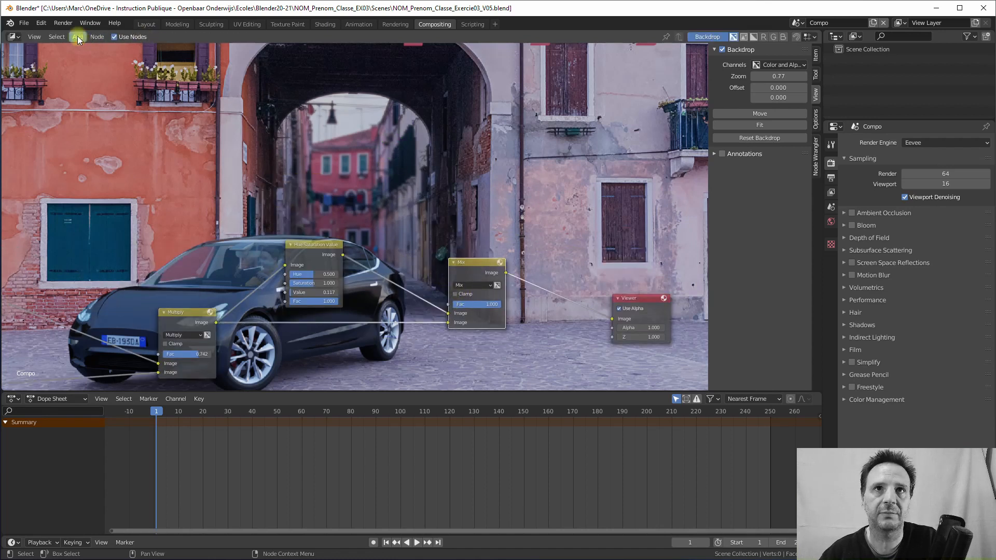
- Add a Mask node using MaskVignette and place it above the Hue Saturation Value node
left_click(78, 36)
mouse_move(111, 63)
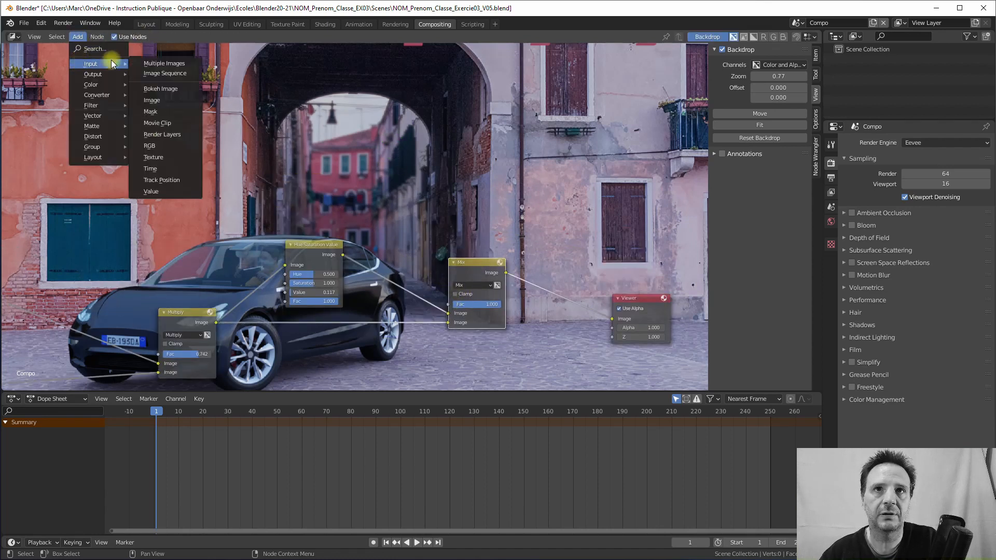
left_click(157, 111)
left_click(364, 141)
left_click(367, 159)
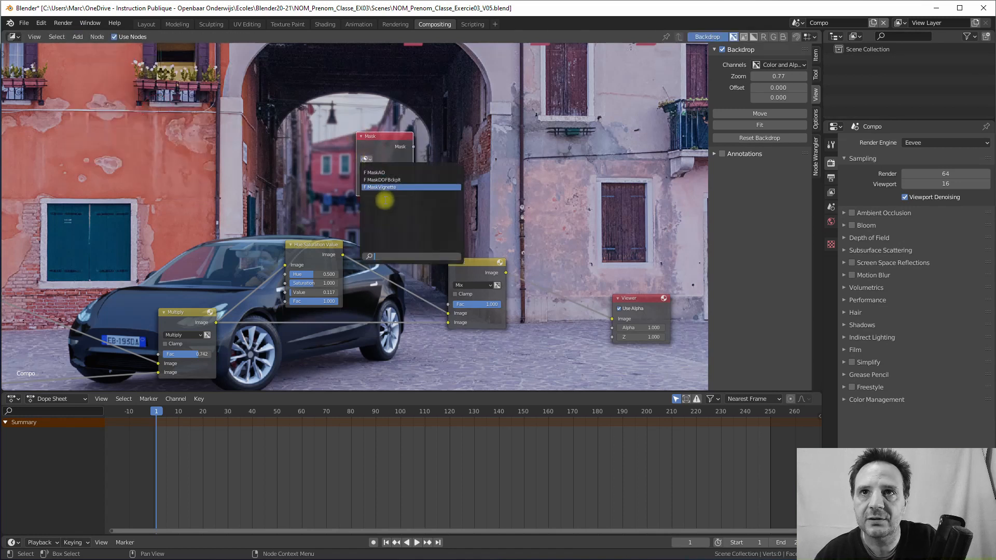
left_click(387, 188)
left_click_drag(381, 143, 303, 118)
- Add a Blur node fed by the MaskVignette node and set its X and Y sizes to 200
left_click(77, 37)
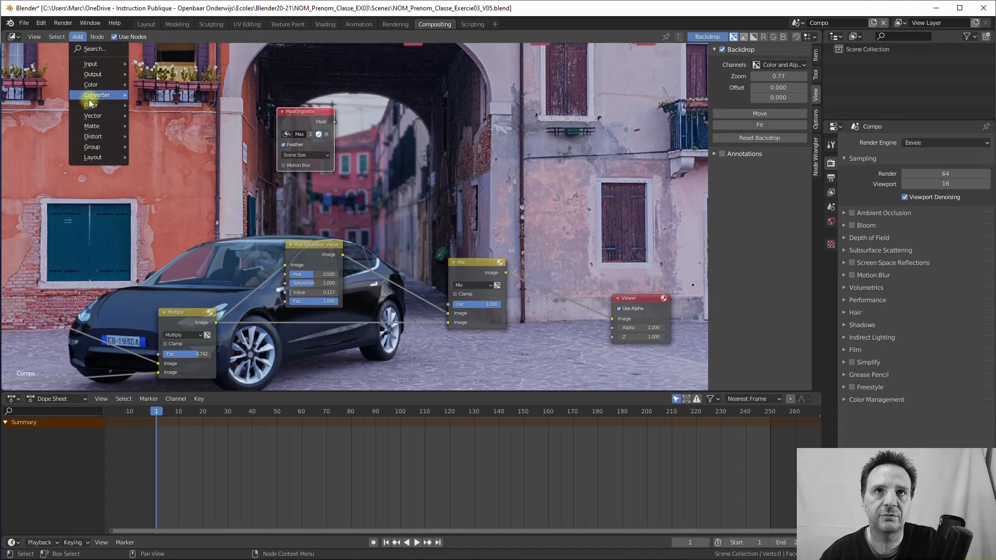
mouse_move(91, 105)
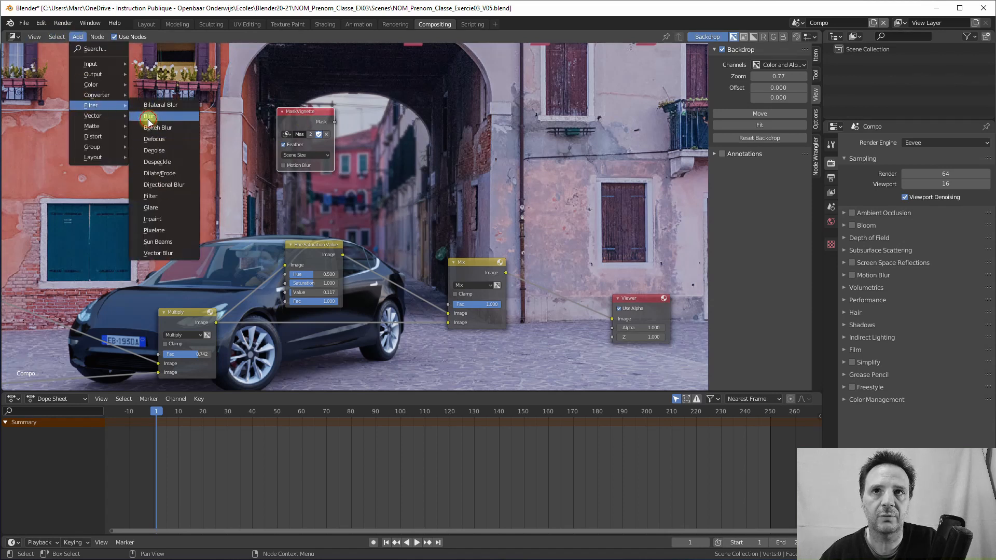
left_click(149, 116)
left_click(364, 102)
left_click_drag(334, 122, 362, 201)
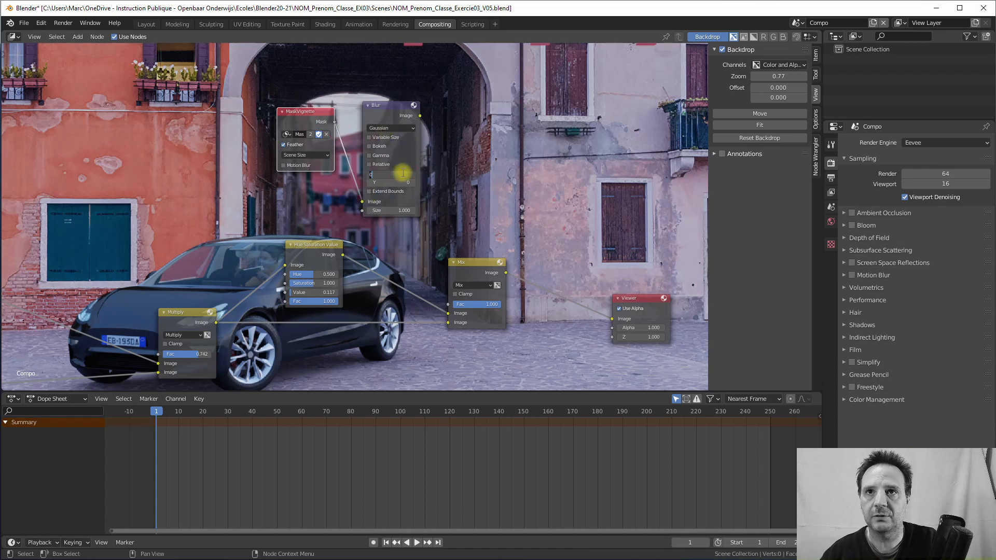
type("200")
key("Return")
left_click(386, 183)
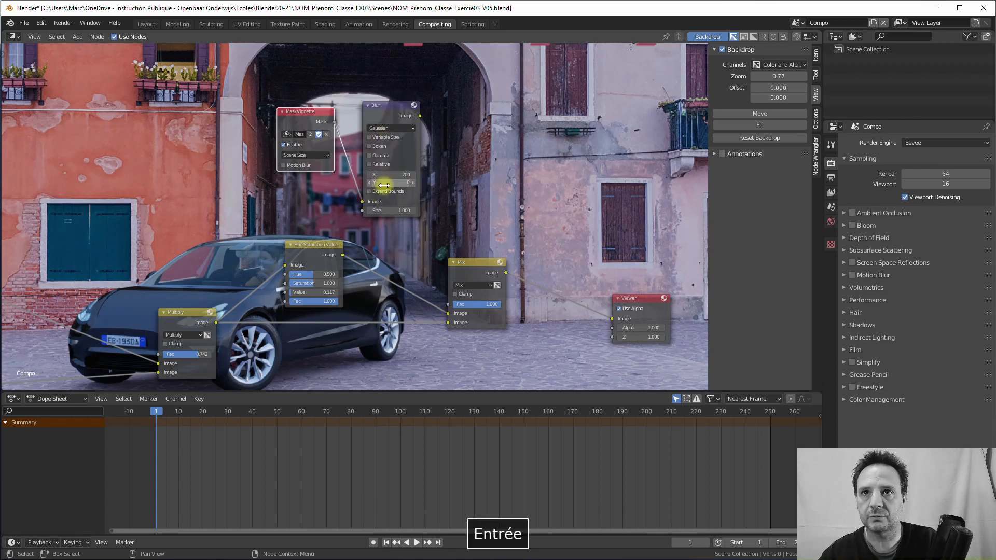
type("200")
key("Return")
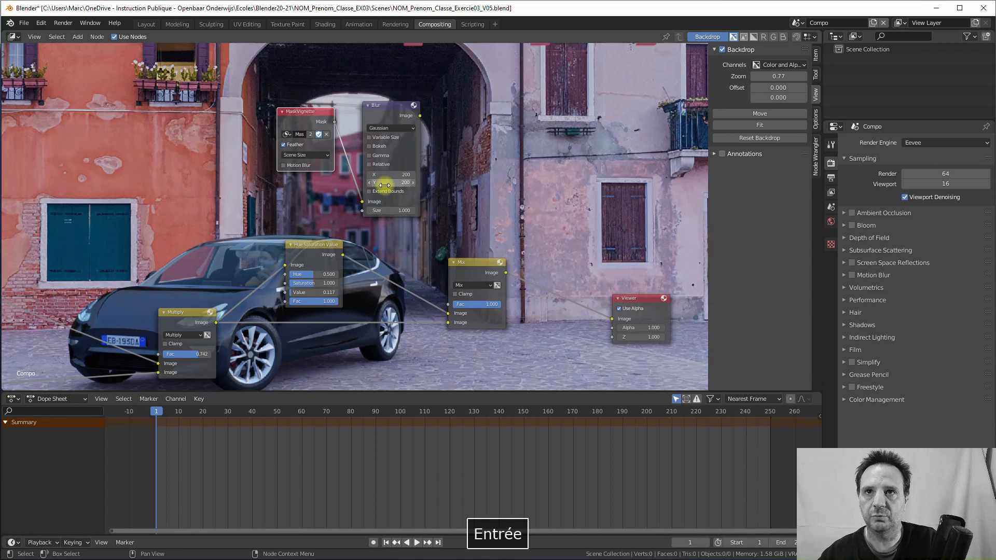
- Feed the Blur output into the Mix node's Fac input and reduce the backdrop zoom to 0.59
left_click_drag(463, 261, 498, 247)
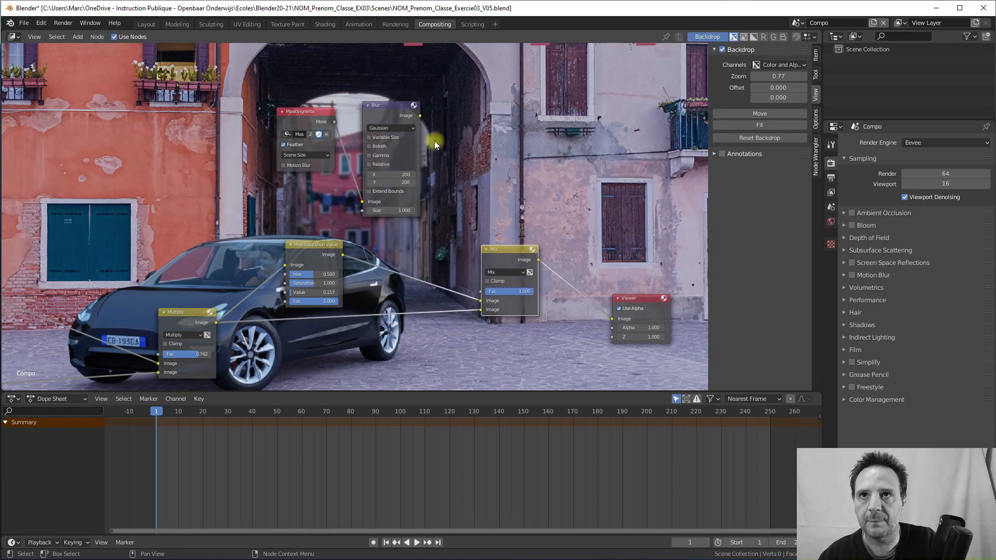
left_click_drag(420, 117, 482, 292)
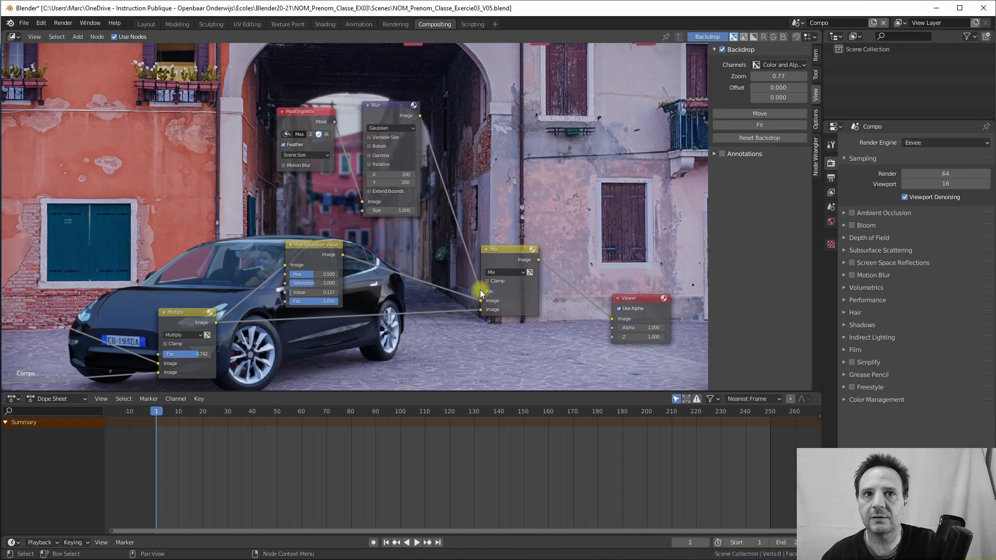
scroll(317, 185, "down", 2)
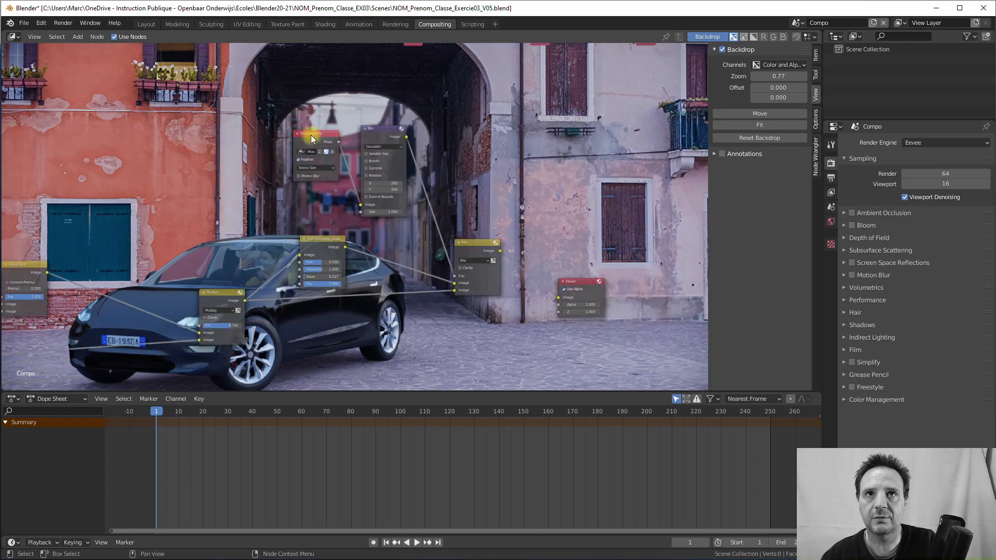
mouse_move(776, 74)
left_mouse_down()
mouse_move(763, 73)
mouse_move(767, 81)
left_mouse_up()
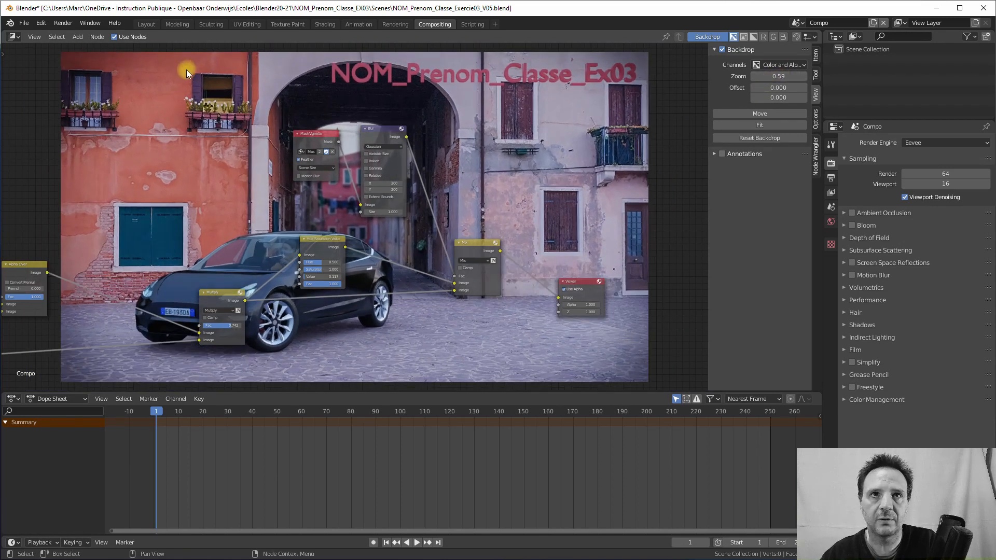
- Space out the MaskVignette, Mix and Hue Saturation Value nodes for a clearer layout
scroll(412, 255, "up", 2)
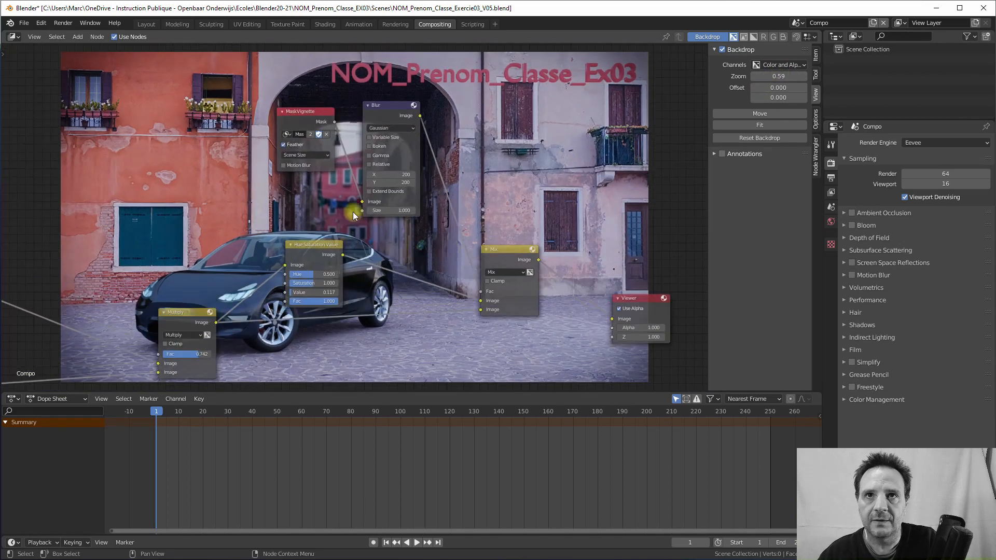
left_click_drag(313, 108, 260, 123)
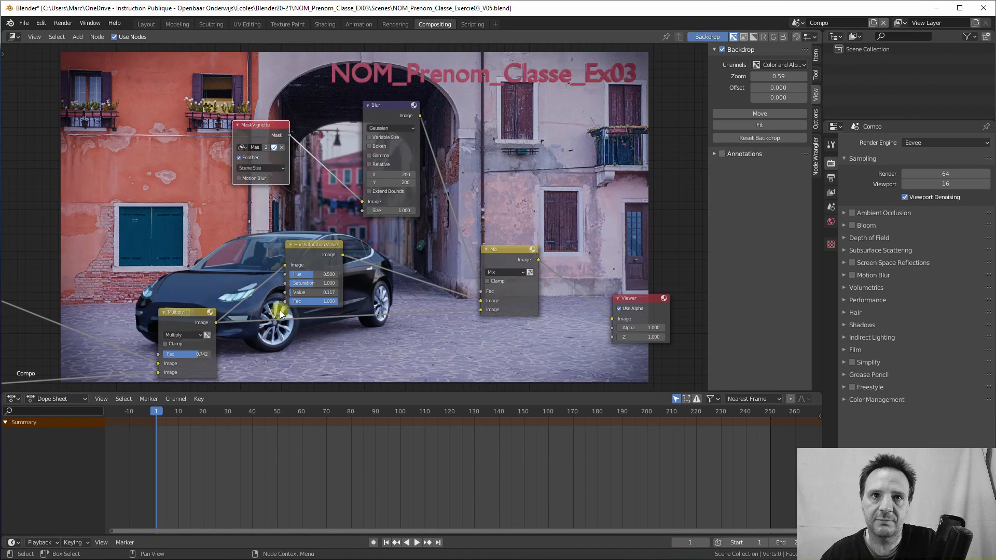
left_click_drag(496, 250, 486, 235)
left_click_drag(318, 252, 320, 246)
- Soften the vignette by setting the Hue Saturation Value node's Value to 0.233
left_click_drag(293, 287, 302, 288)
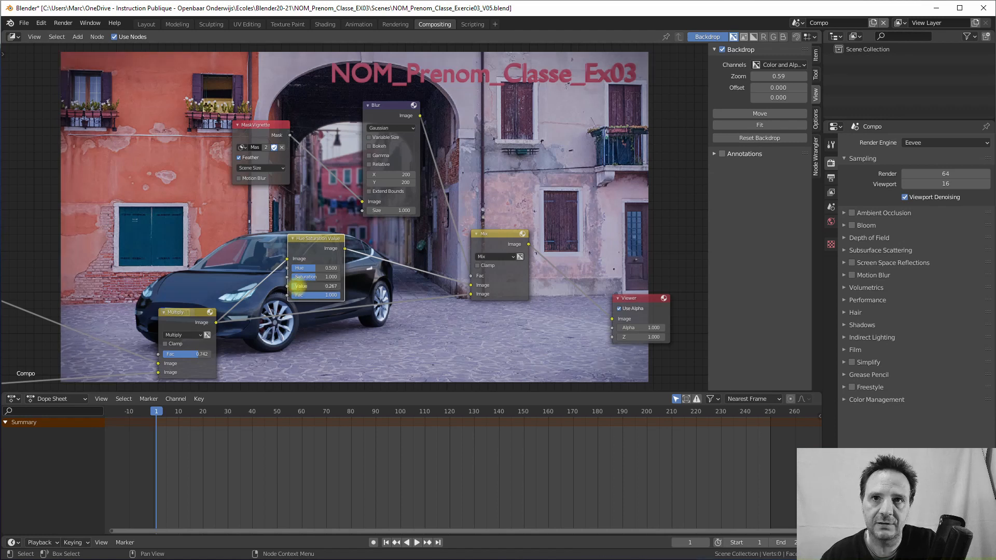
left_click_drag(296, 285, 299, 289)
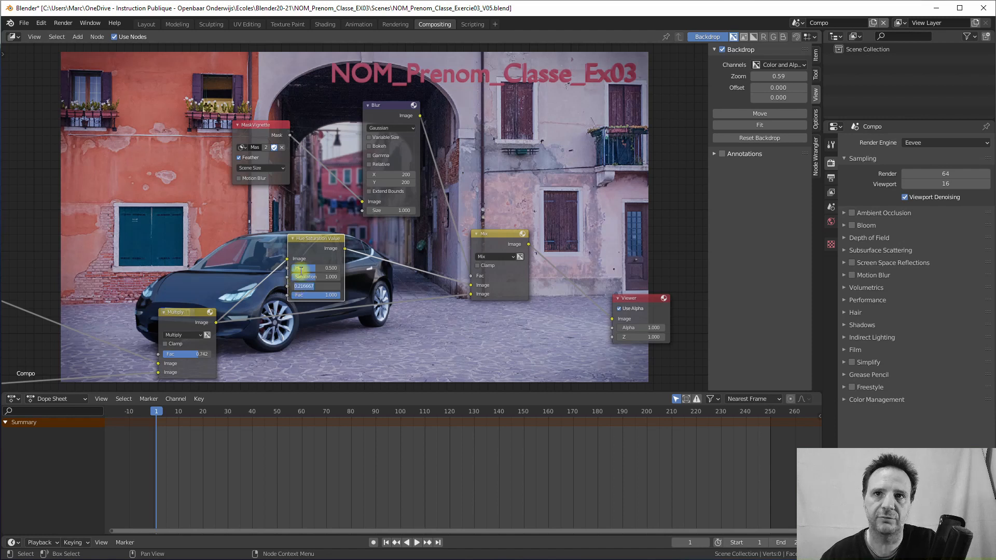
left_click(368, 325)
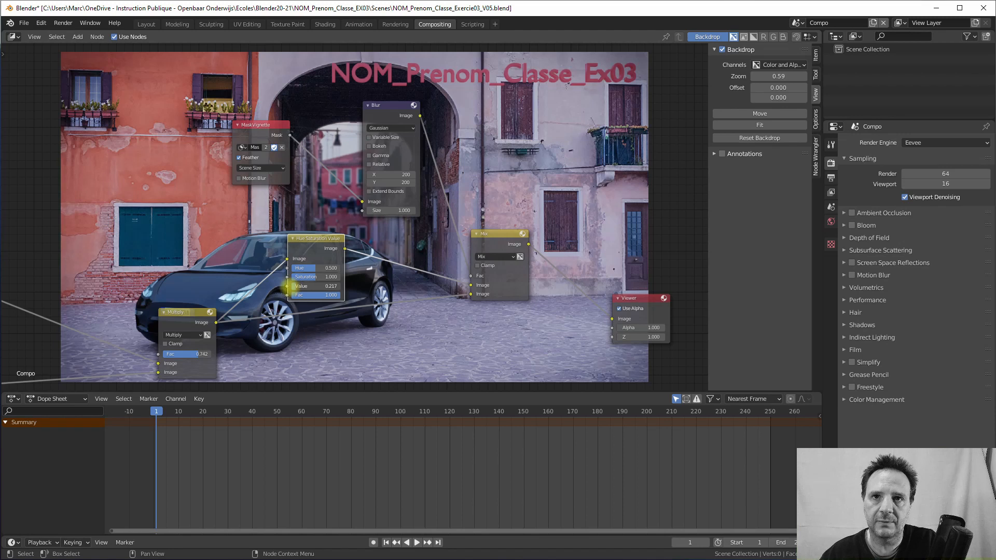
left_click_drag(292, 287, 294, 286)
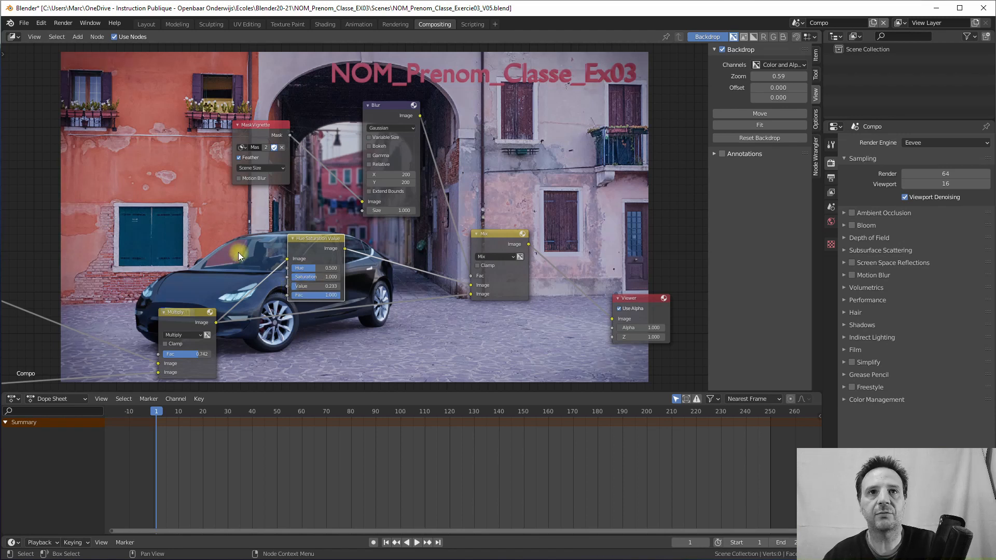
- Move the MaskVignette and Blur nodes closer to the rest of the vignette nodes
scroll(456, 338, "down", 2)
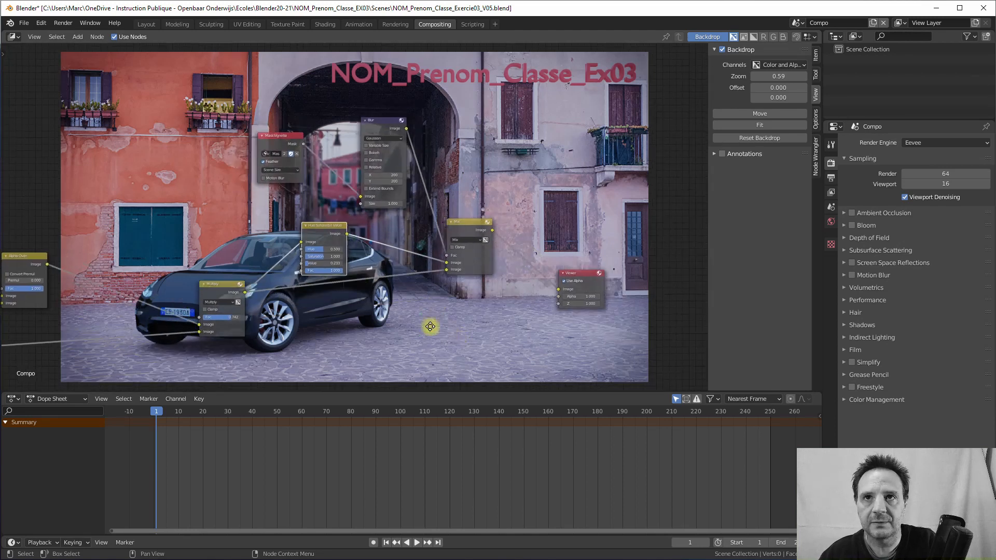
mouse_move(273, 174)
left_mouse_down()
mouse_move(248, 165)
mouse_move(260, 179)
left_mouse_up()
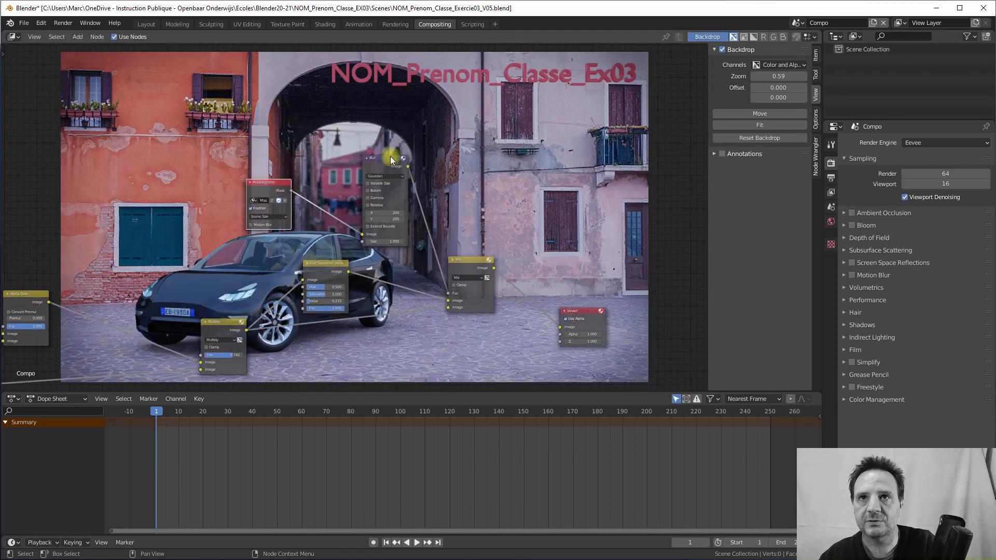
mouse_move(382, 158)
left_mouse_down()
mouse_move(361, 138)
mouse_move(372, 160)
left_mouse_up()
scroll(462, 289, "down", 5)
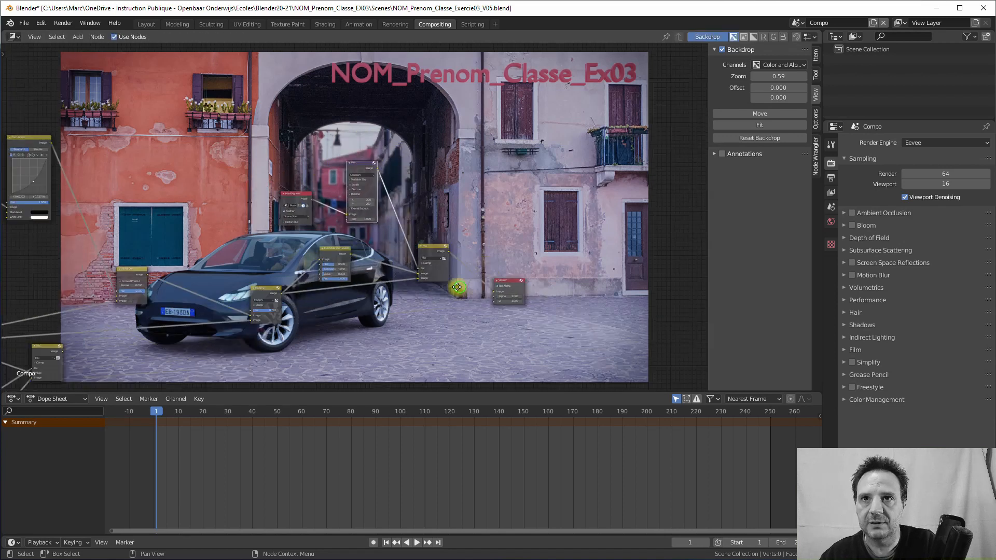
- Move the Viewer node farther from the Mix node to make room for output nodes
middle_click_drag(456, 289, 404, 298)
left_click_drag(458, 289, 499, 250)
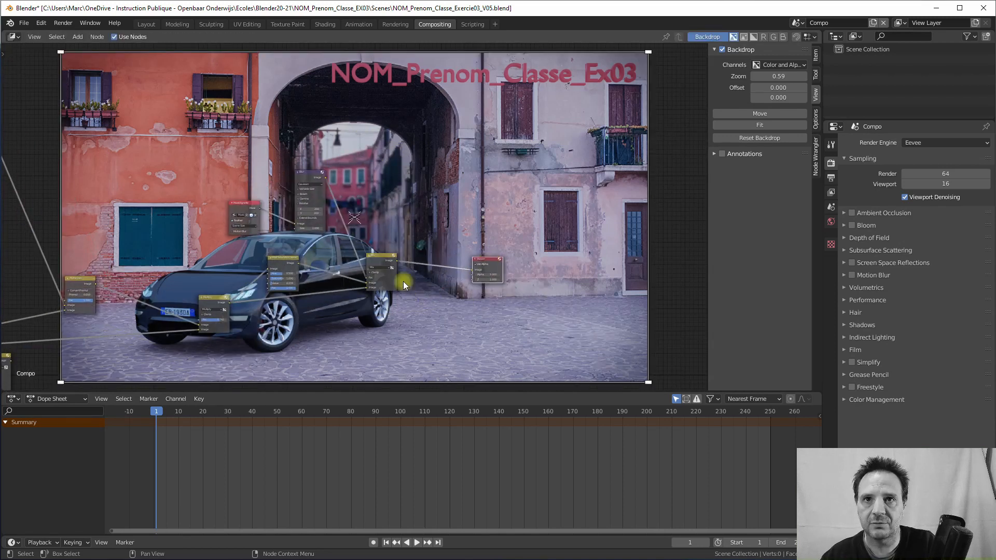
middle_click_drag(377, 289, 296, 289)
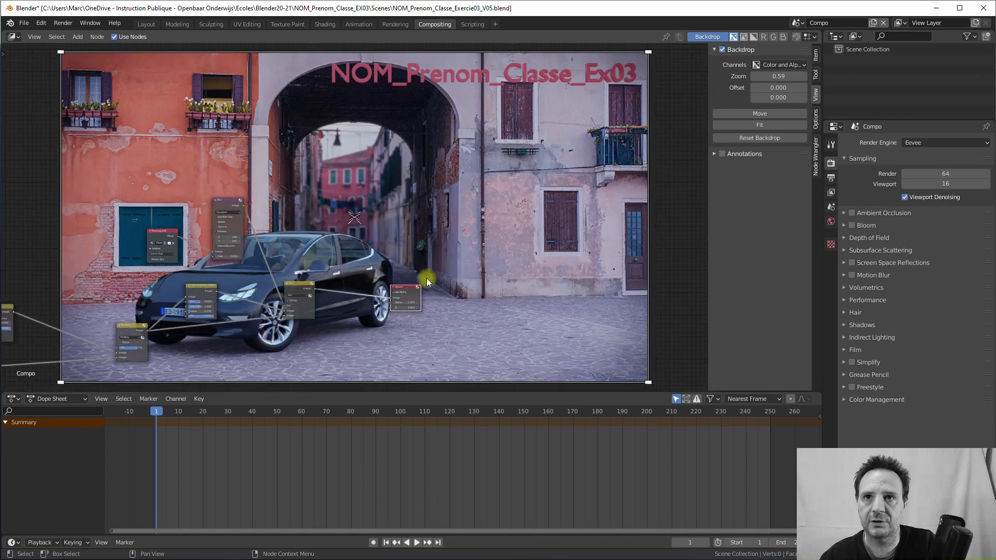
left_click_drag(419, 281, 491, 264)
scroll(519, 295, "up", 2)
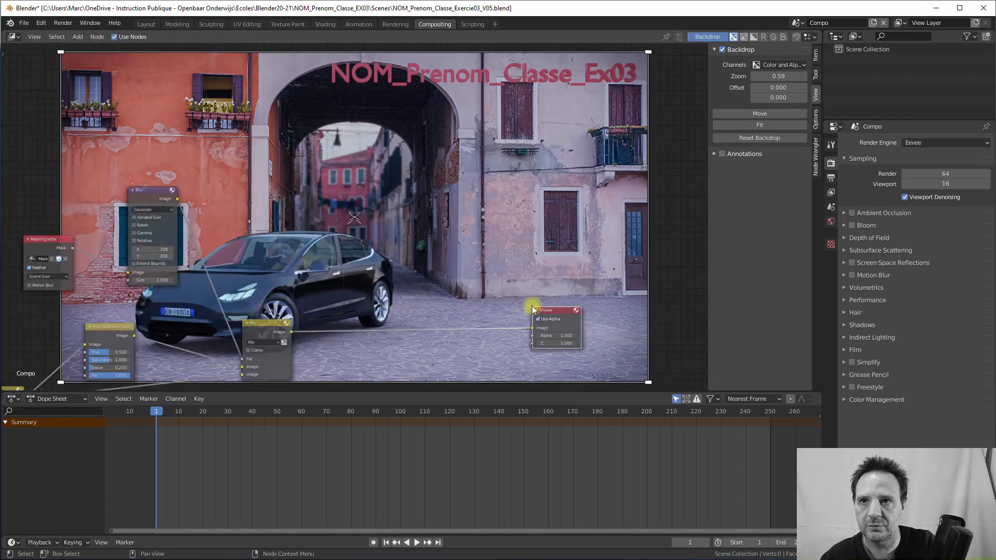
left_click_drag(557, 316, 527, 314)
- Add a Composite output node above the Viewer and feed it from the Mix node's Image output
left_click(77, 37)
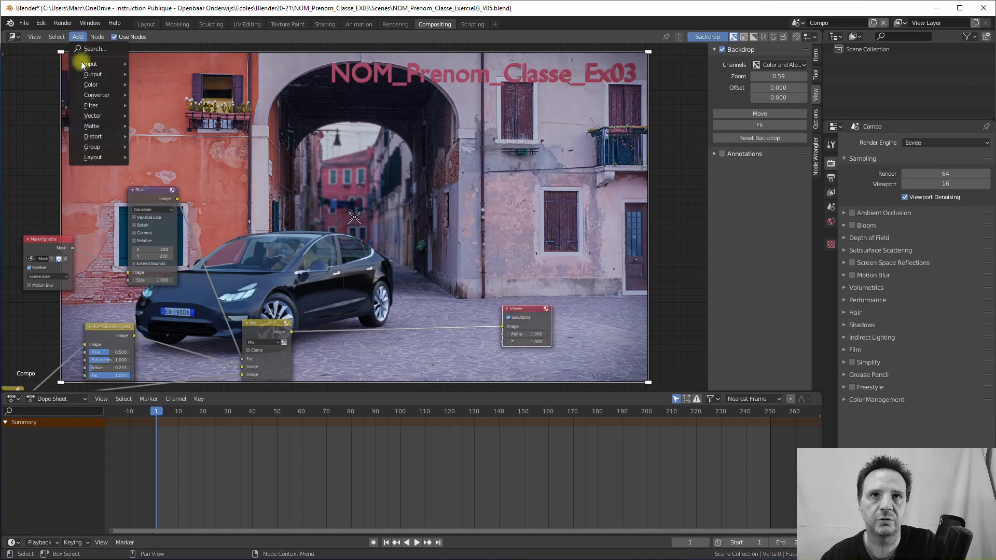
mouse_move(84, 71)
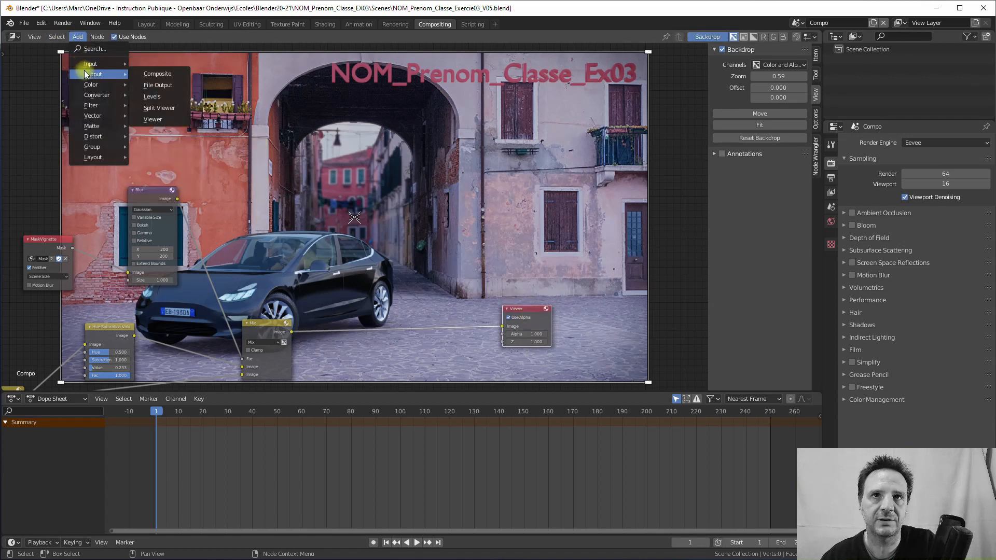
left_click(157, 74)
left_click(506, 218)
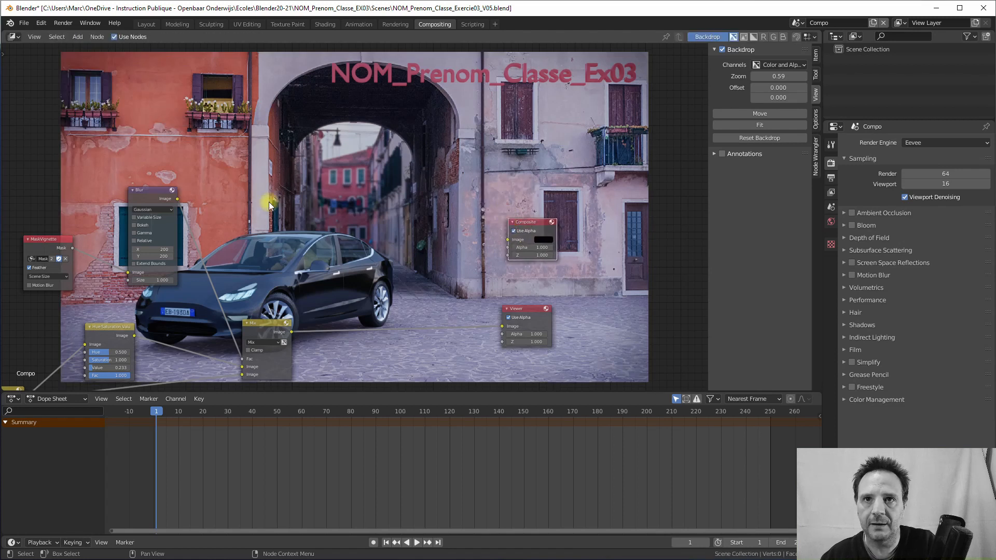
left_click_drag(292, 332, 516, 243)
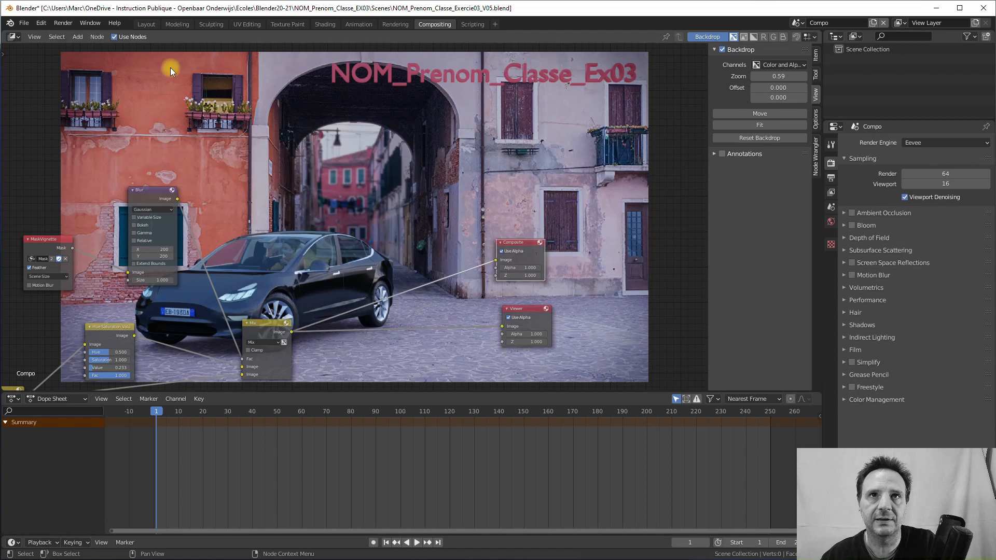
- Add a File Output node to the compositing tree, directly below the Viewer node
left_click(78, 36)
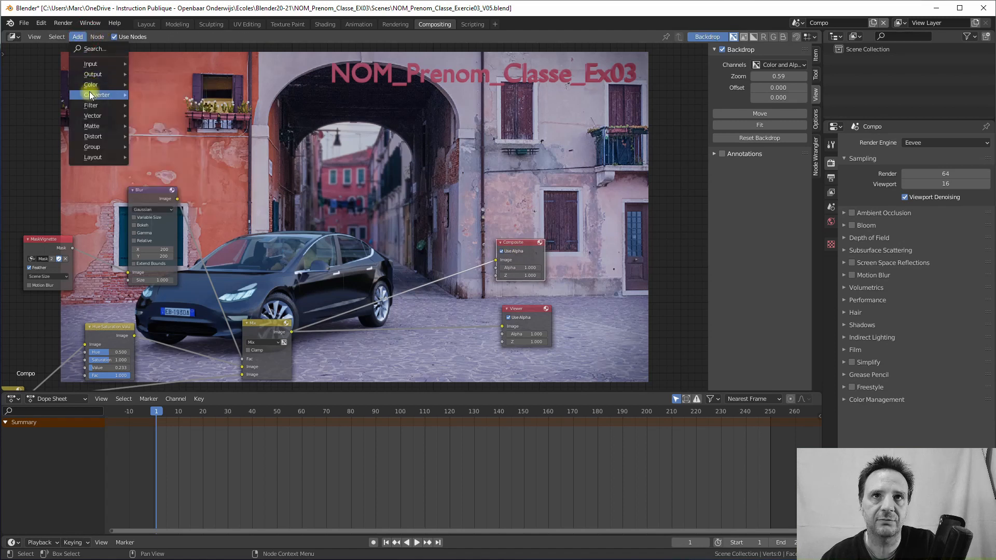
mouse_move(88, 75)
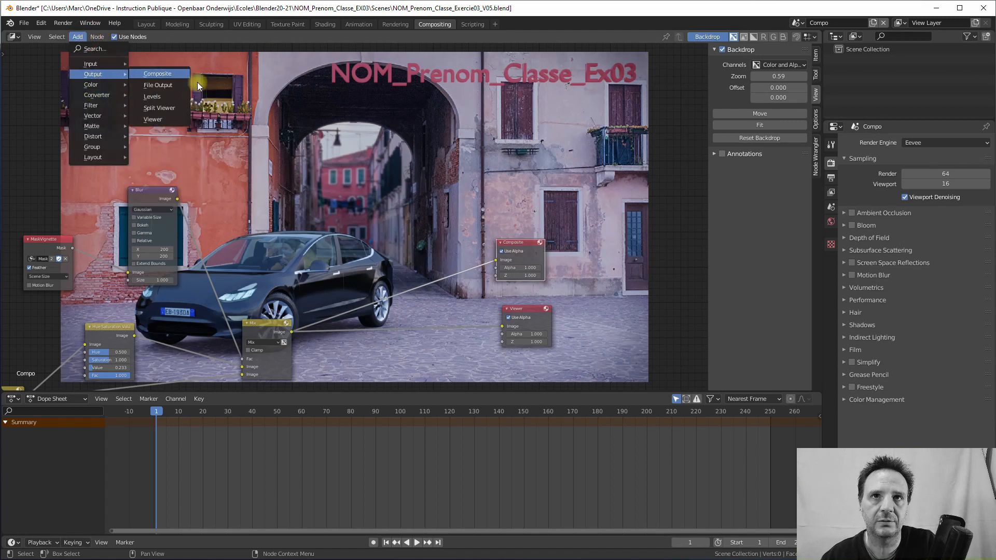
left_click(152, 88)
left_click(523, 332)
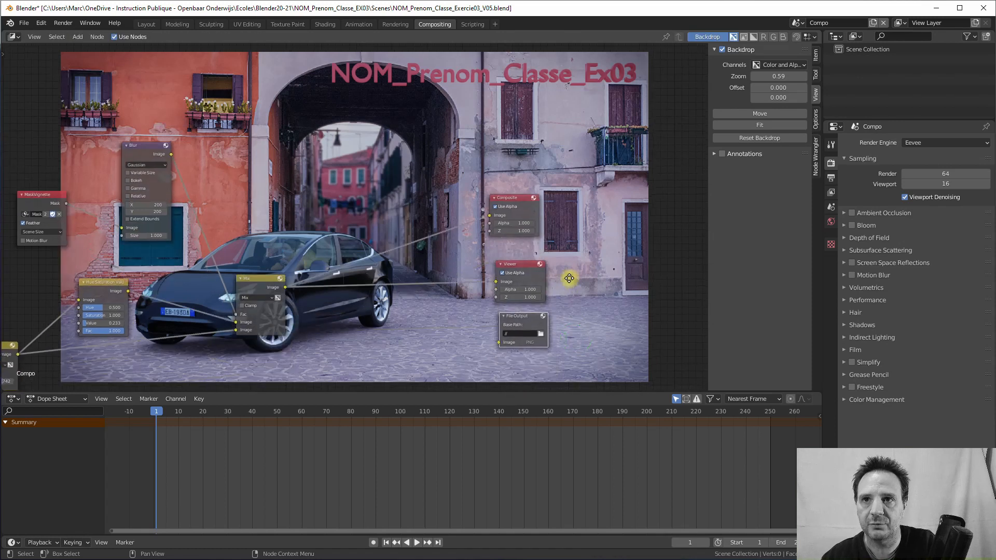
- Feed the File Output node from the Mix node's Image output and align it beneath the Viewer node
middle_click_drag(569, 278, 567, 256)
left_click_drag(291, 263, 354, 288)
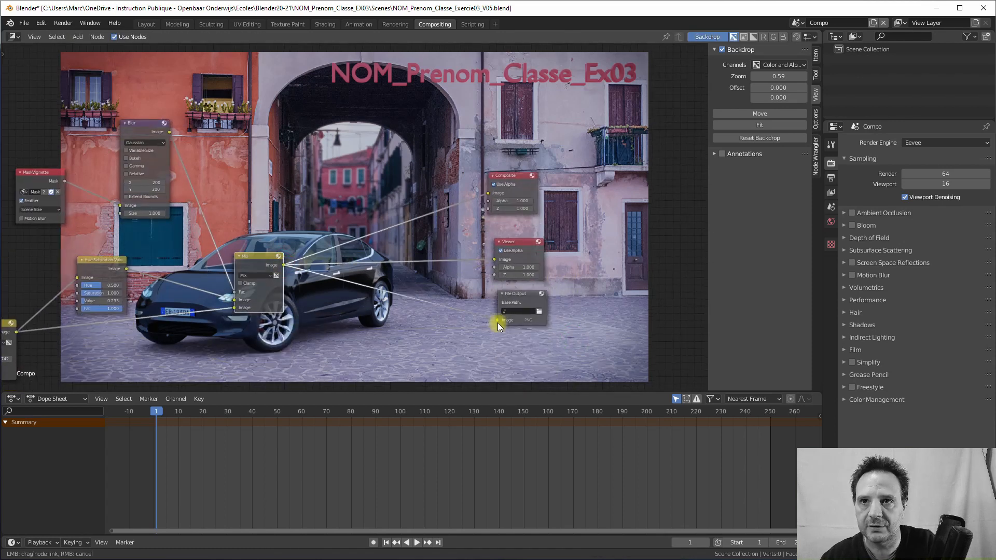
left_click_drag(497, 323, 493, 323)
middle_click_drag(476, 325, 459, 326)
left_click_drag(498, 297, 493, 304)
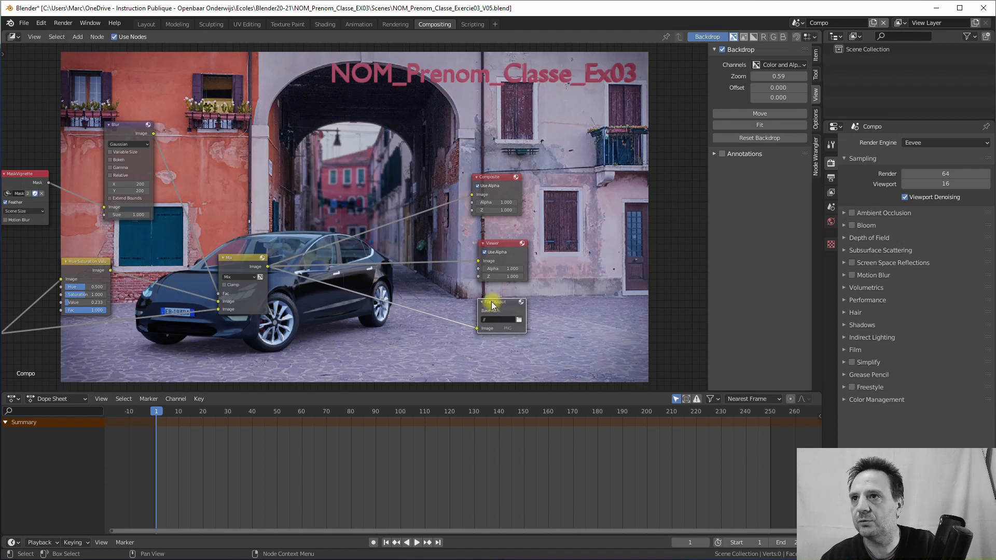
- Browse for the scene's render output location and open the Rendu folder of the NOM_Prenom_Classe_EX03 project
left_click(831, 178)
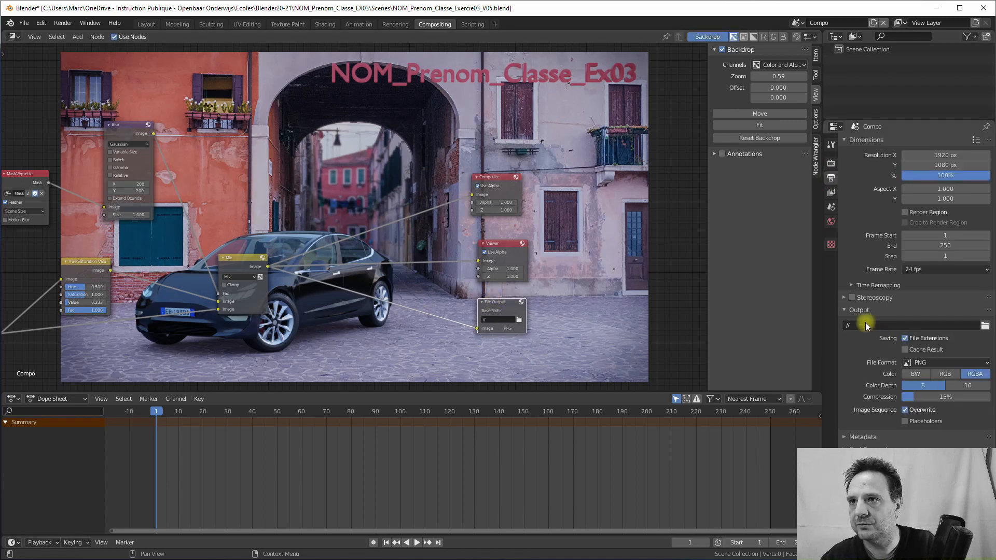
left_click(985, 326)
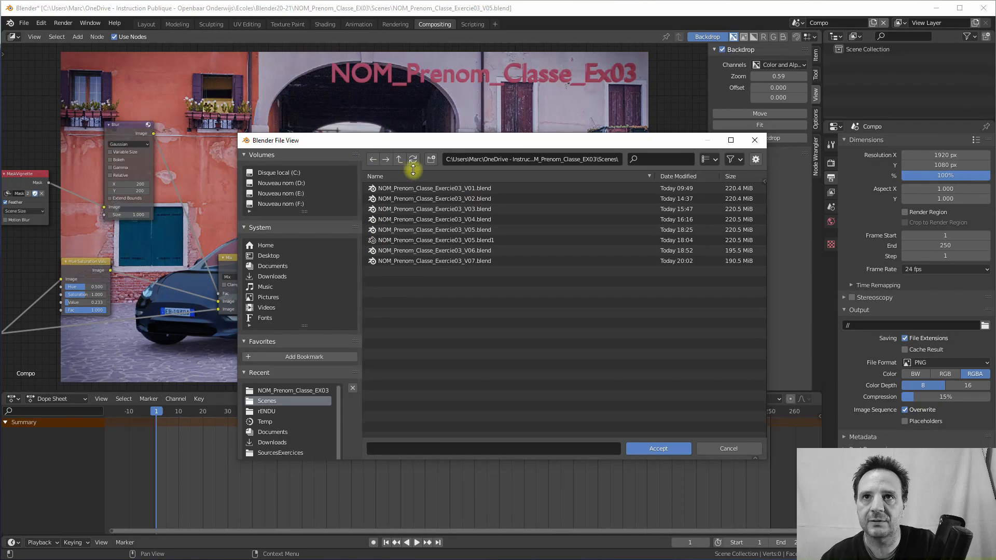
left_click(403, 162)
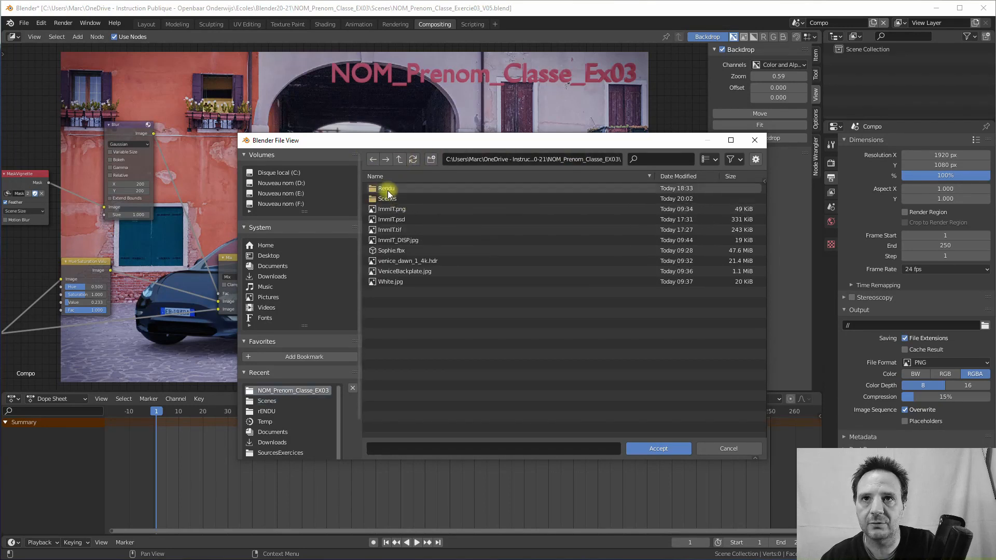
double_click(385, 191)
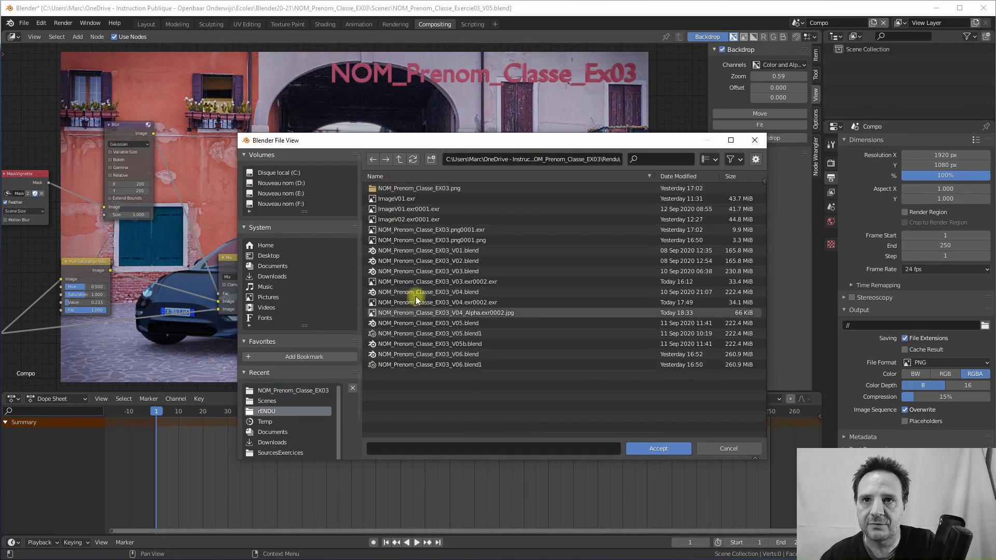
- Base the output name on the existing V04_Alpha file, change it to NOM_Prenom_Classe_EX03_140920.png, and accept the path
left_click(410, 312)
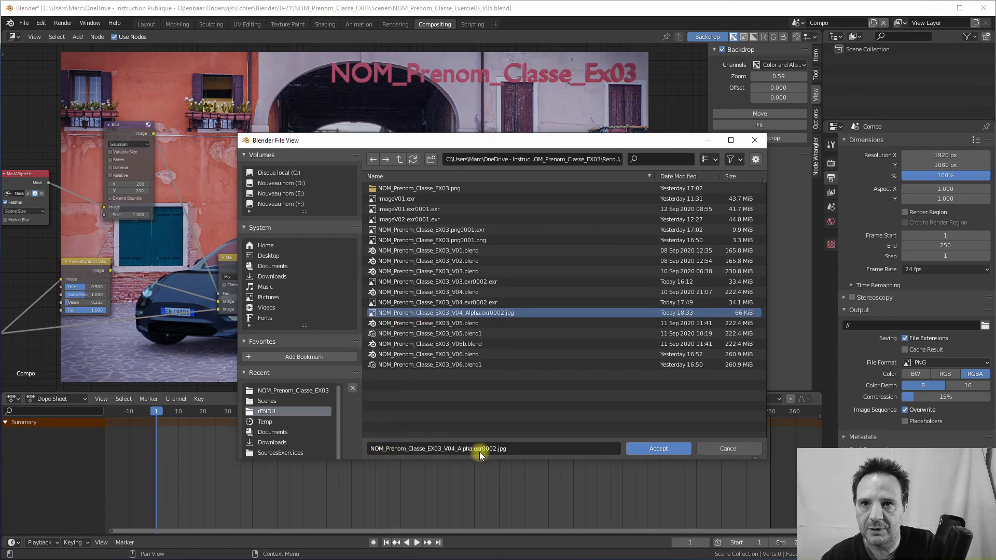
left_click(458, 449)
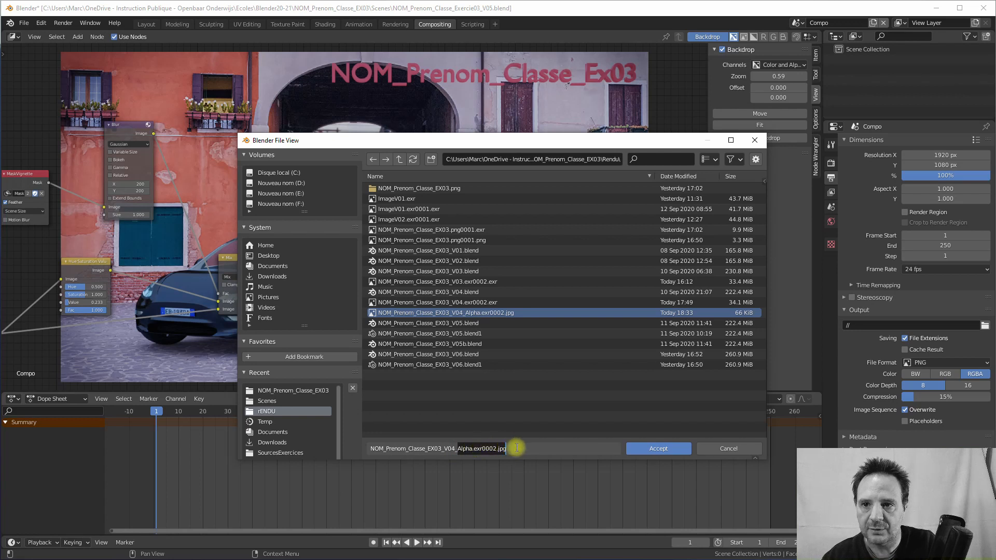
key("BackSpace")
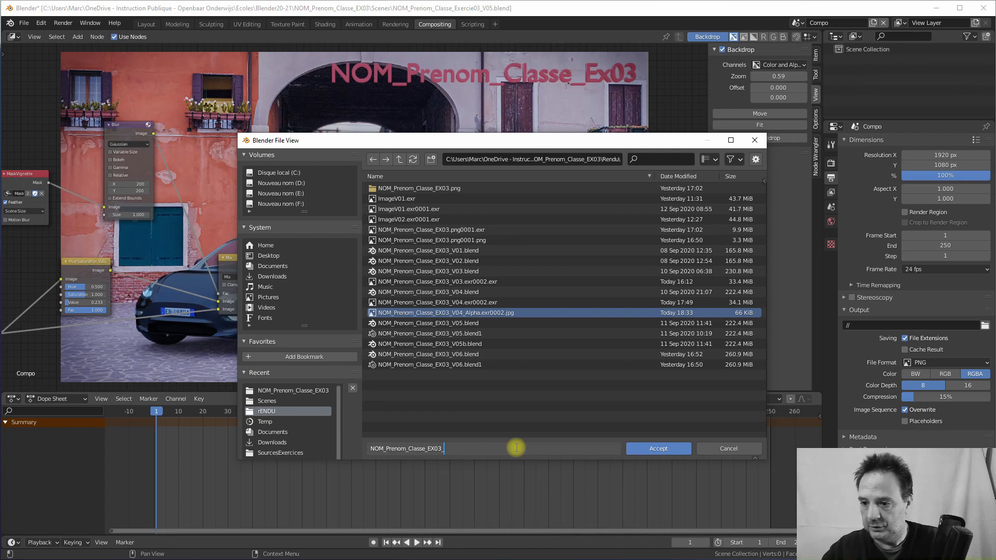
type("1409")
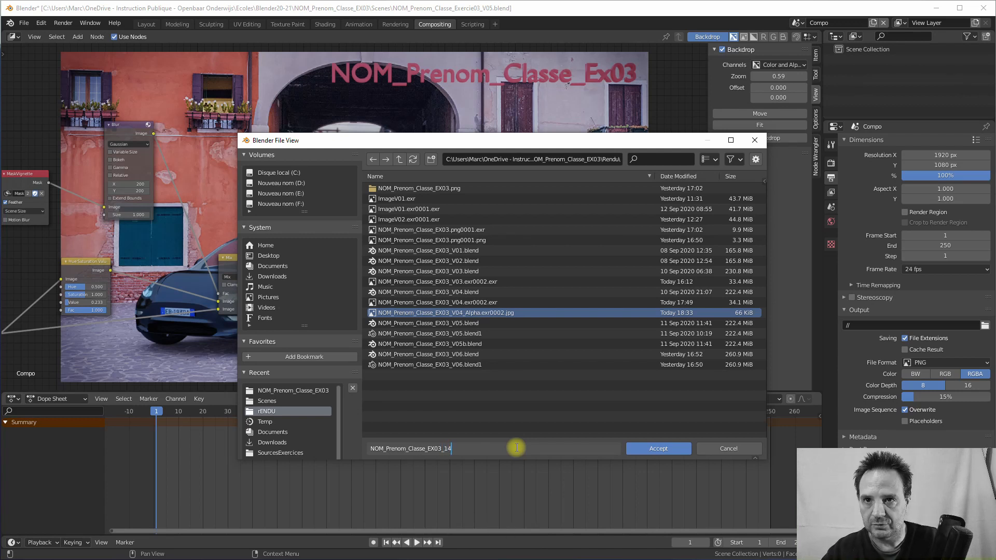
type("20")
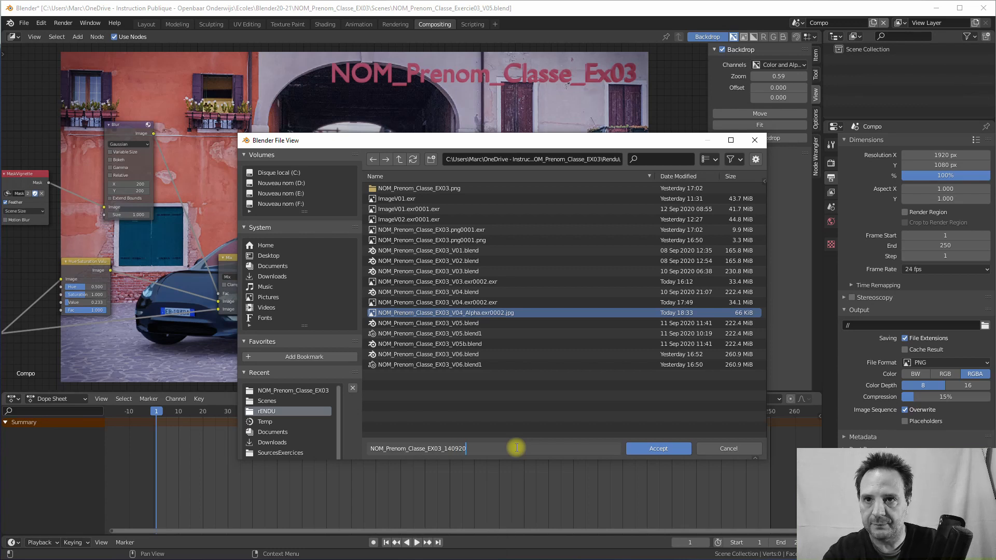
type(".")
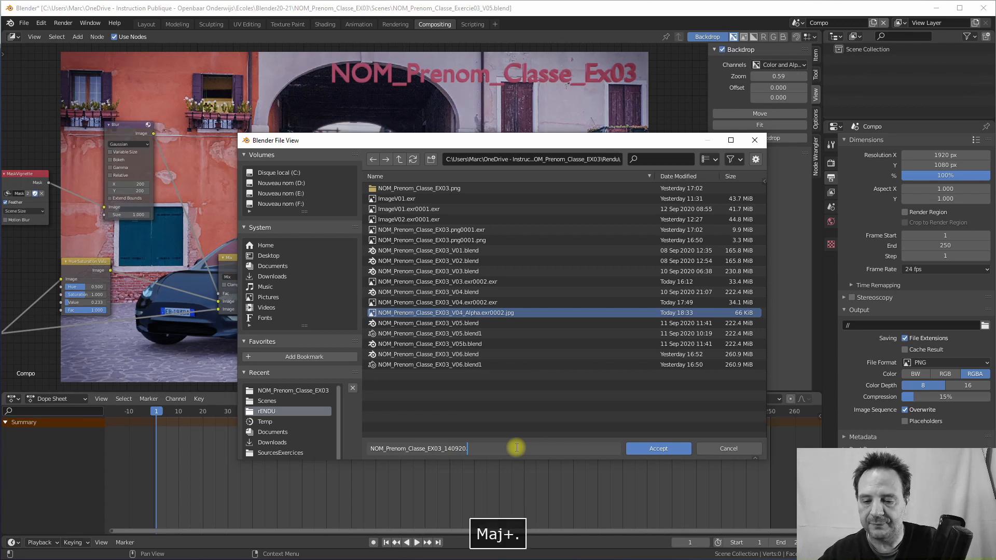
type("png")
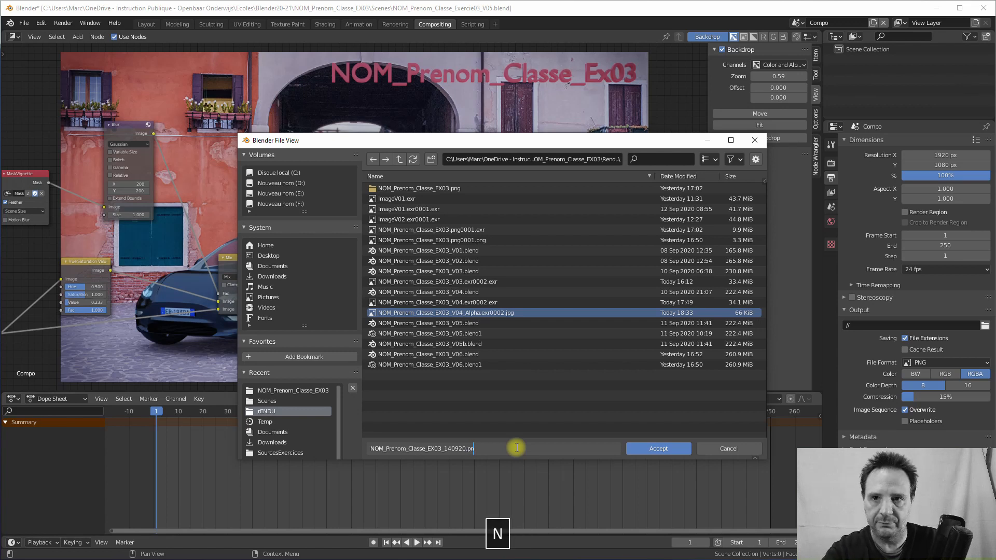
left_click(659, 449)
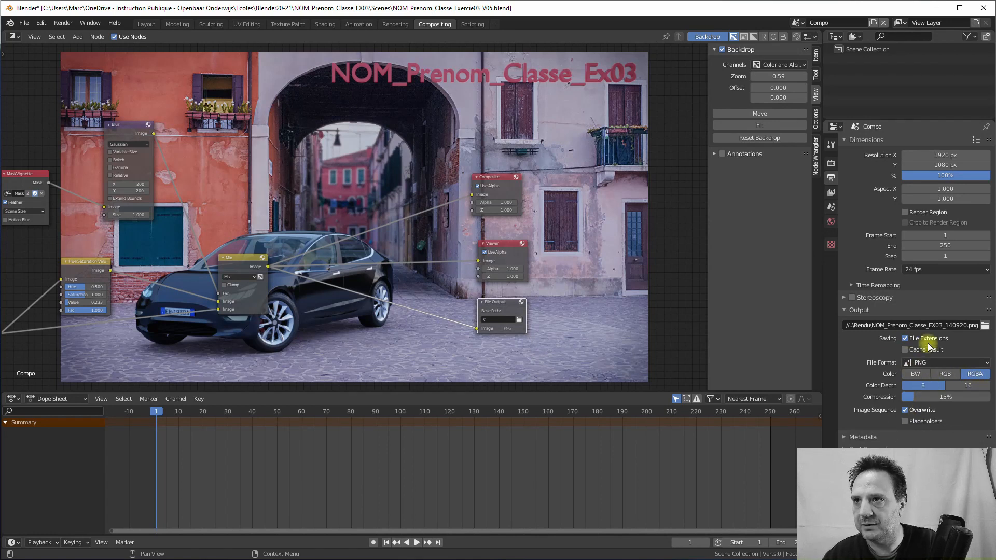
- Set the scene's end frame to 1
left_click(946, 246)
type("1")
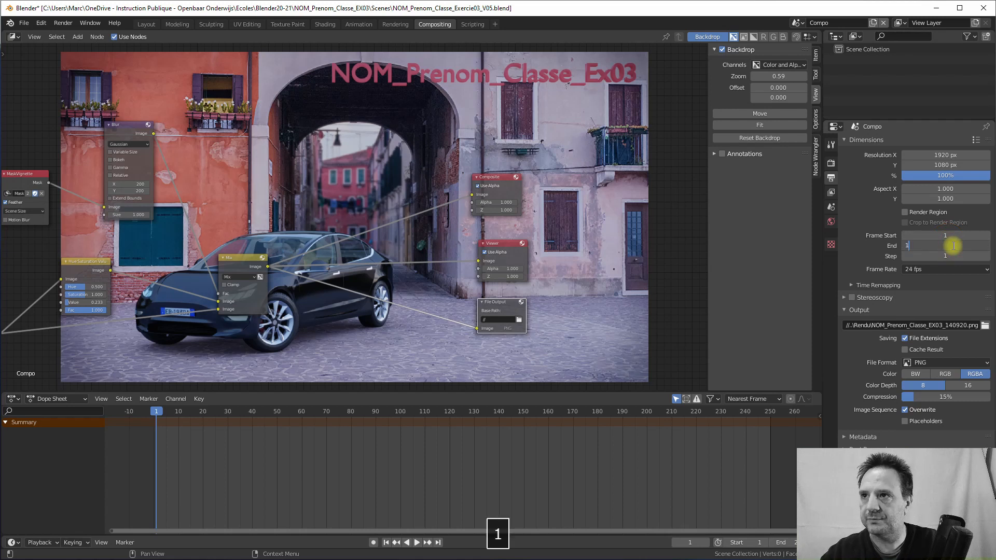
key("Return")
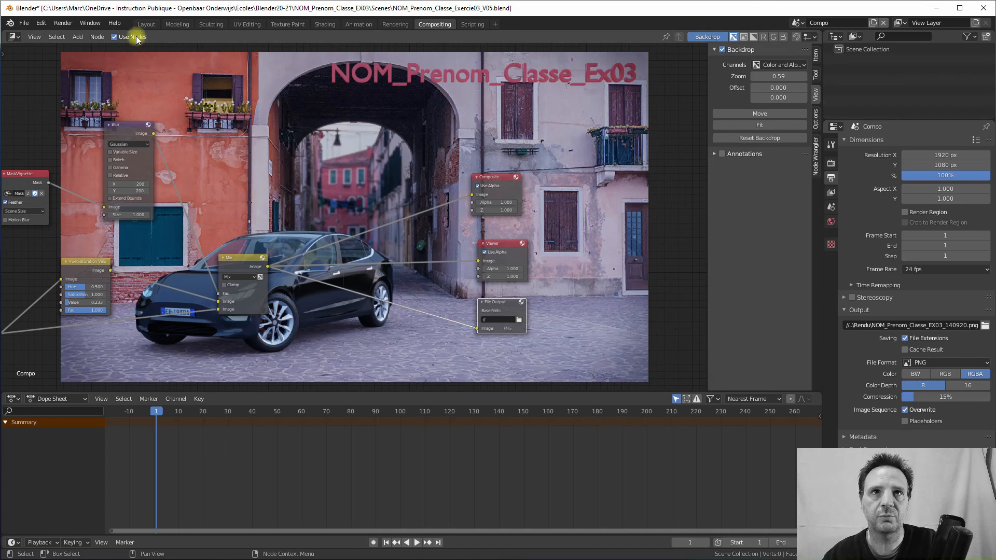
- Render the animation to the output file, check the render result, and close the render window
left_click(63, 22)
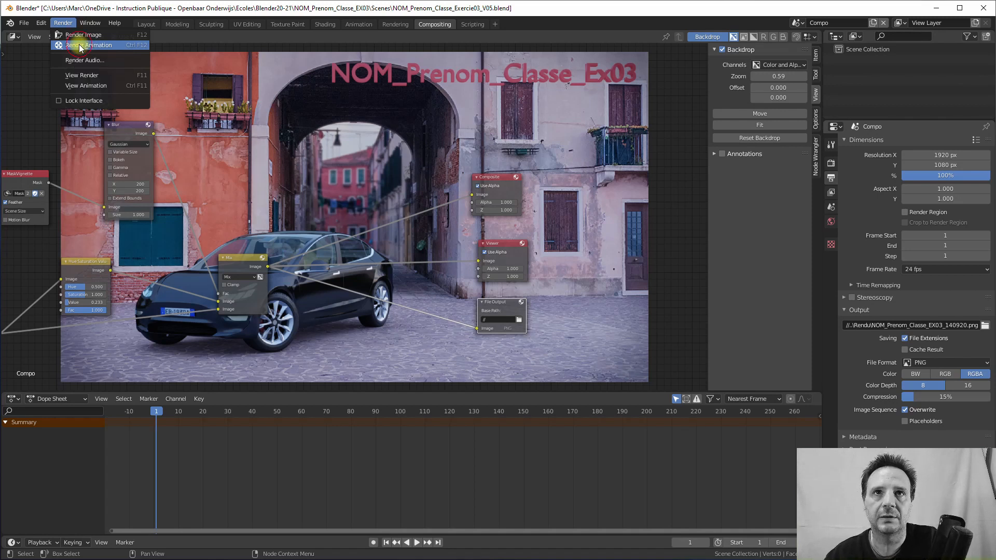
left_click(80, 47)
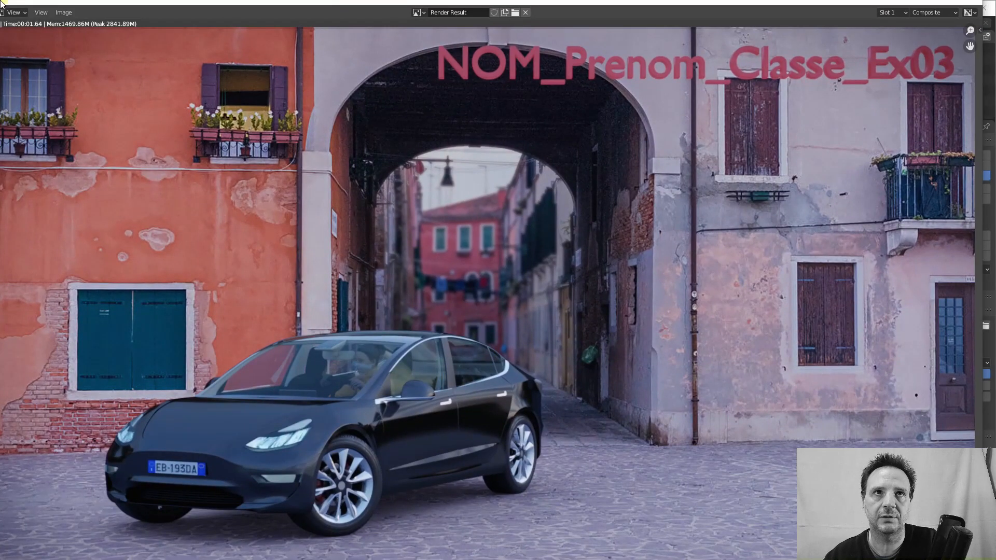
left_click_drag(2, 2, 201, 110)
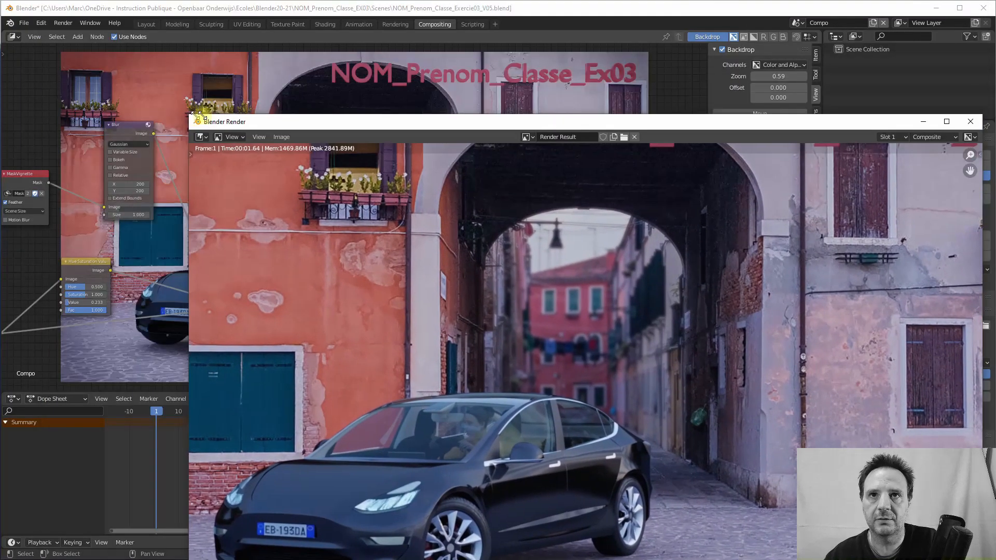
left_click_drag(285, 126, 180, 62)
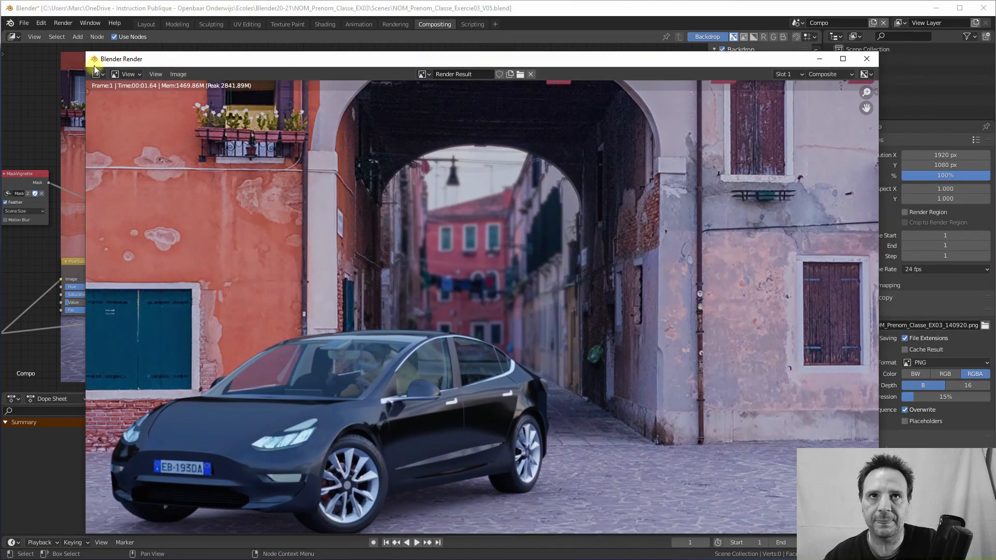
left_click(867, 59)
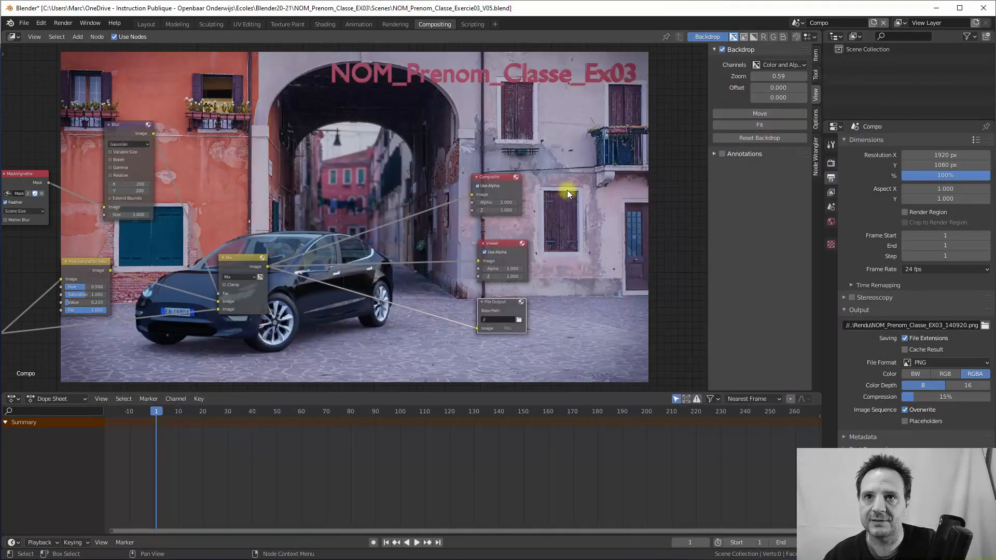